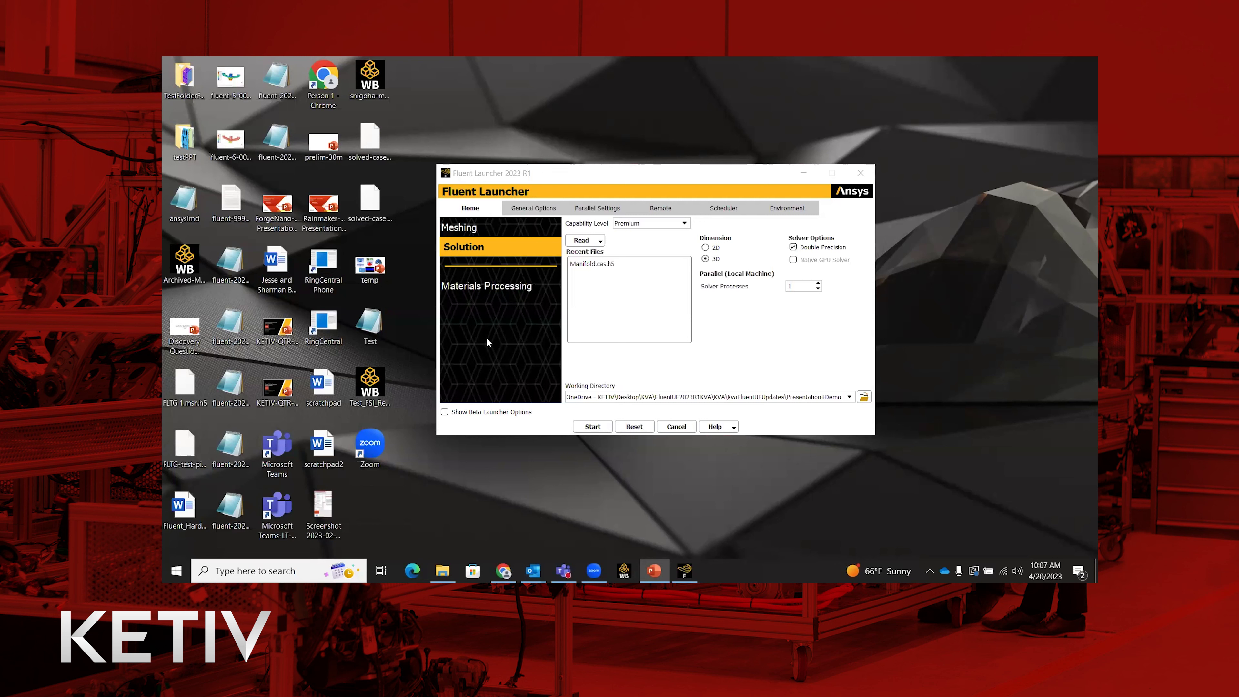
Review the launcher's General Options, Parallel Settings, Remote, Scheduler and Environment pages, ending back on the Home page.
left_click(537, 209)
left_click(597, 208)
left_click(649, 209)
left_click(723, 207)
left_click(796, 209)
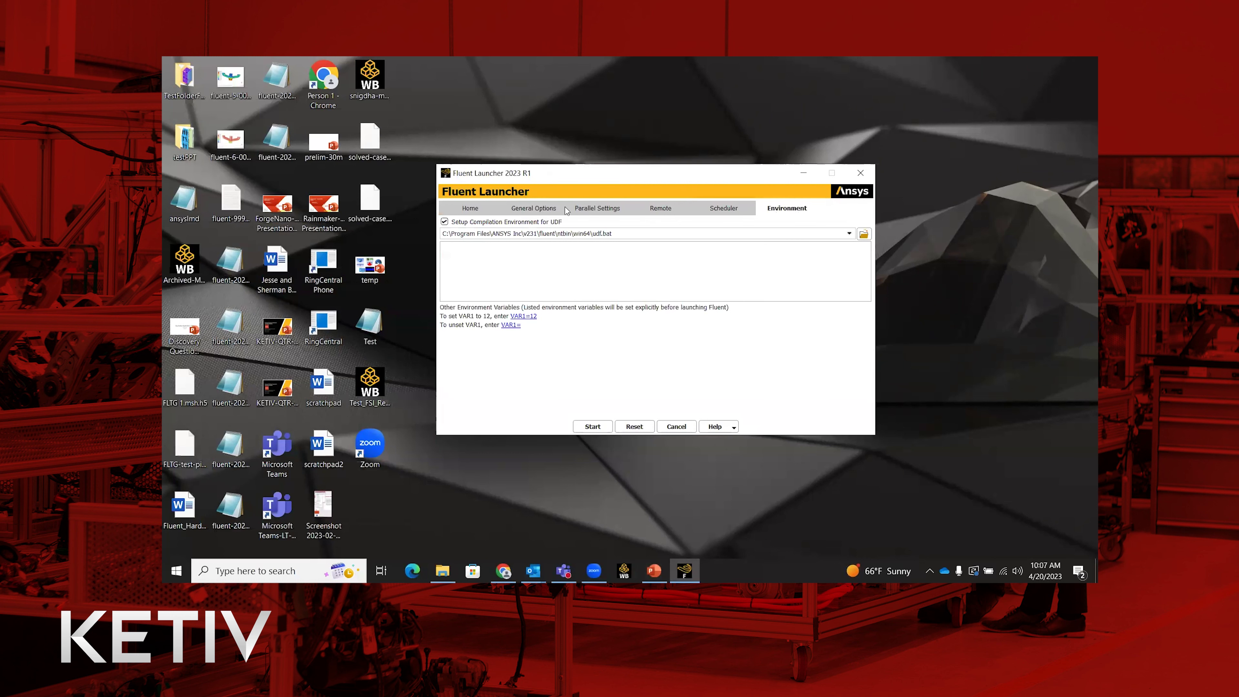
left_click(474, 210)
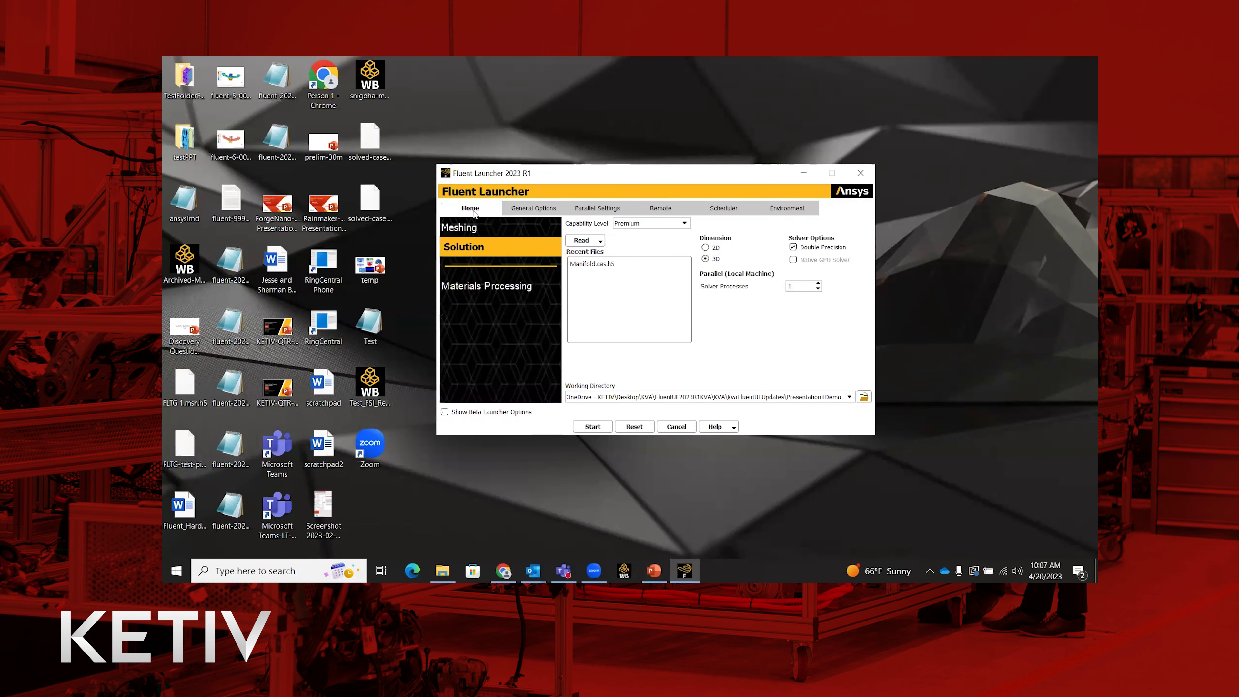
View the available capability levels and the file types that can be read, leaving the launcher settings as they are.
left_click(649, 226)
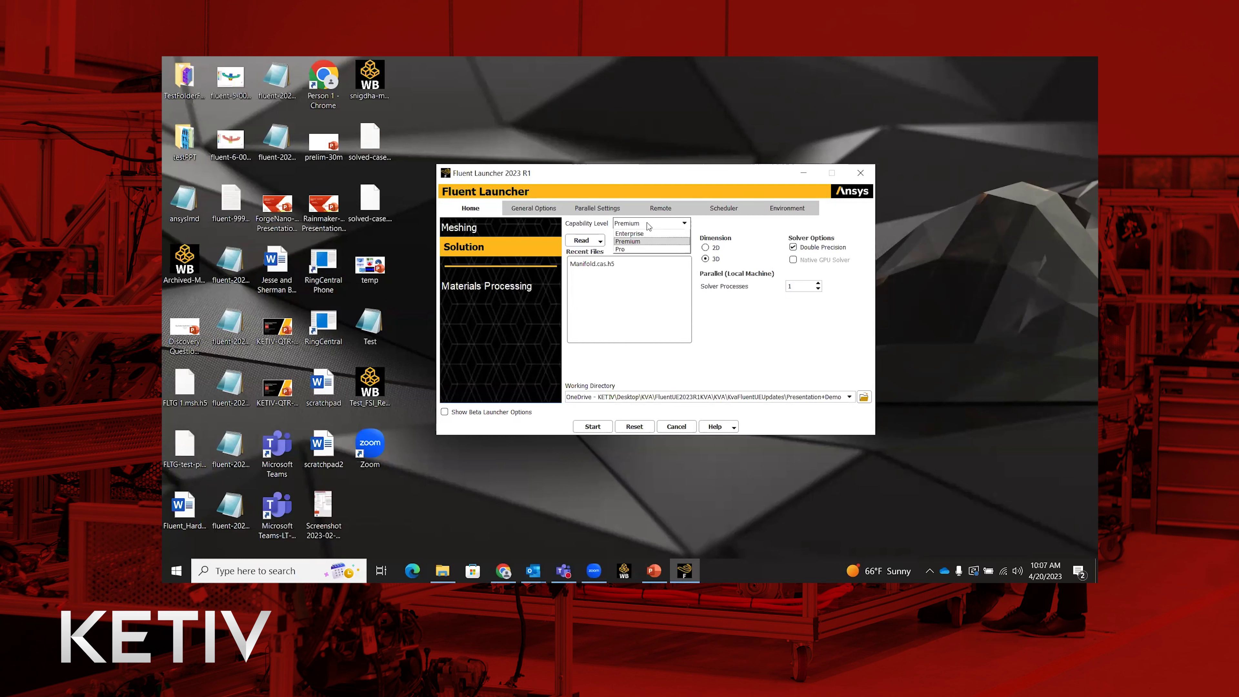
left_click(739, 226)
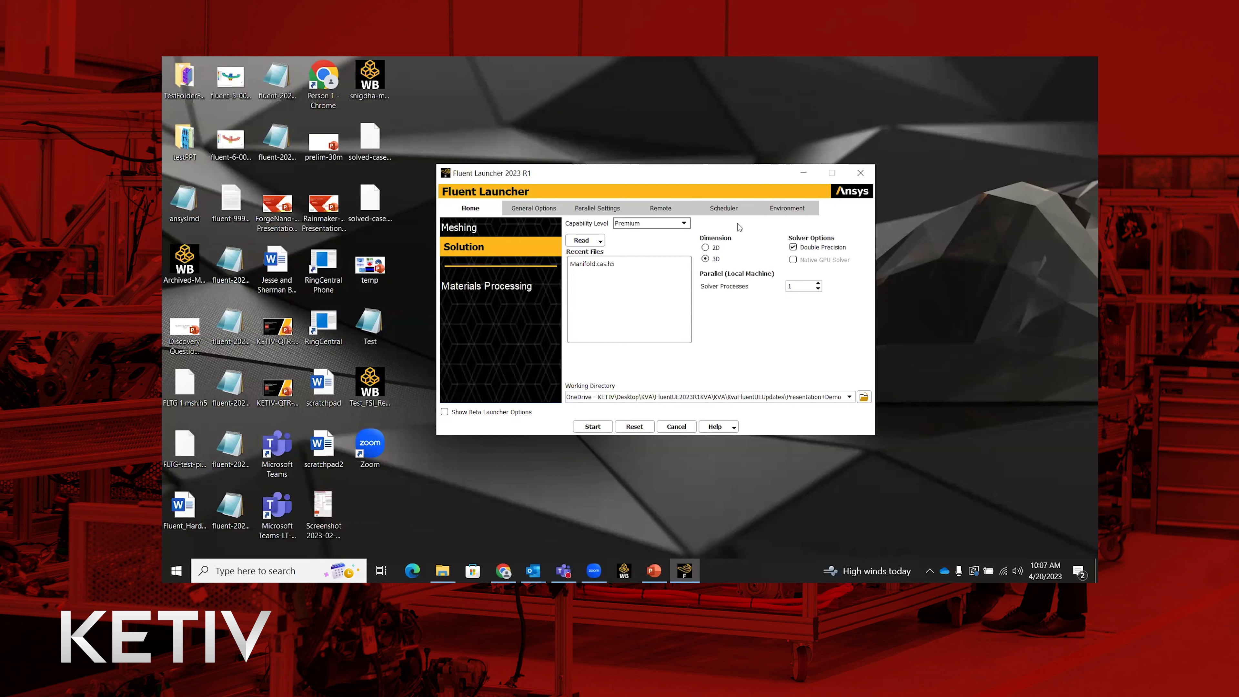
left_click(600, 241)
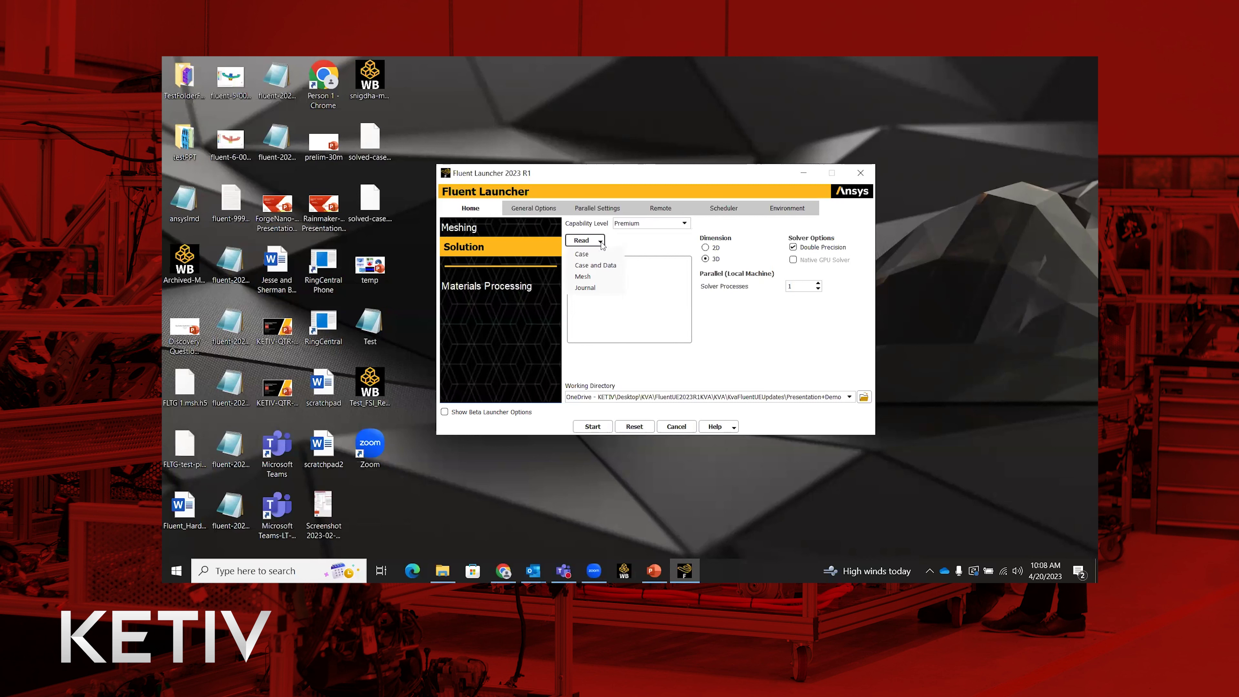
left_click(627, 242)
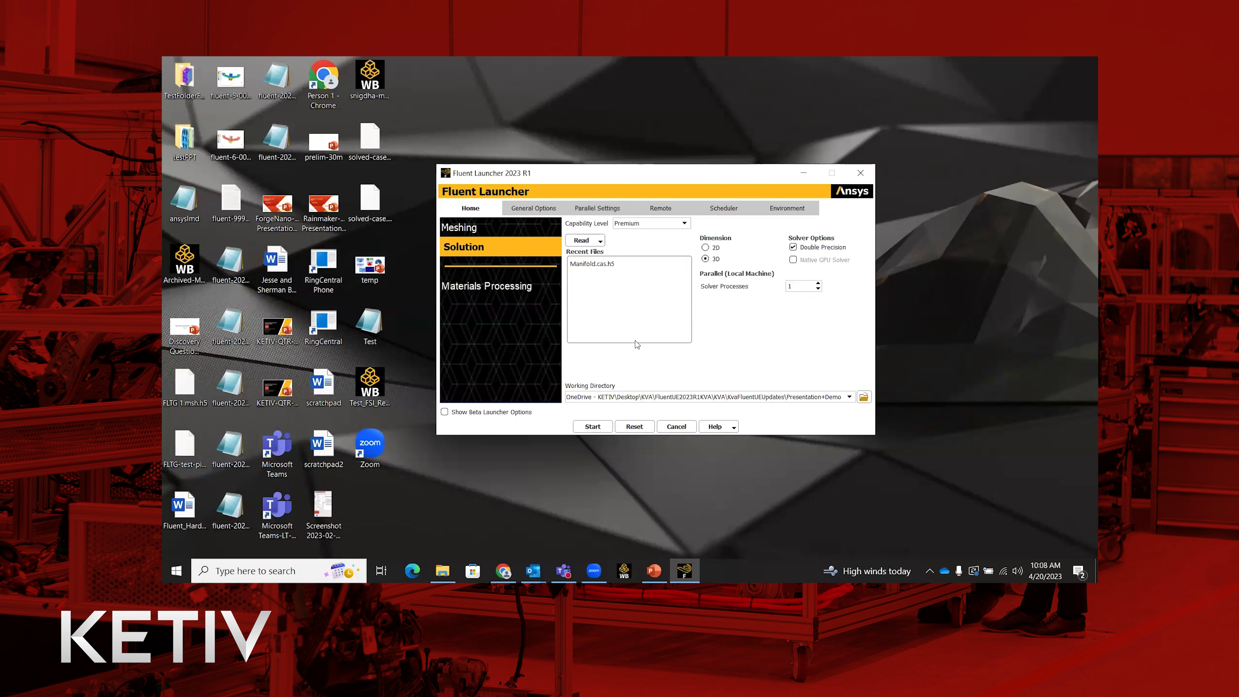
Inspect the case file information for the recent file Manifold.cas.h5, then close it.
left_click(594, 266)
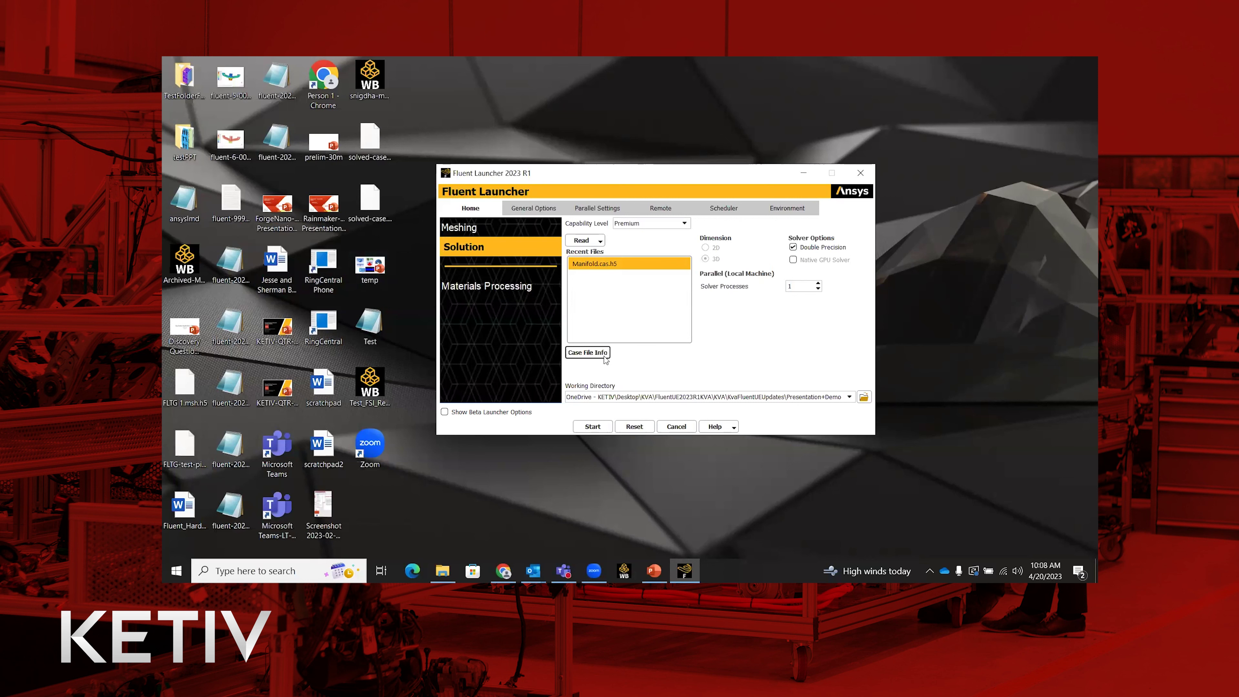
left_click(587, 352)
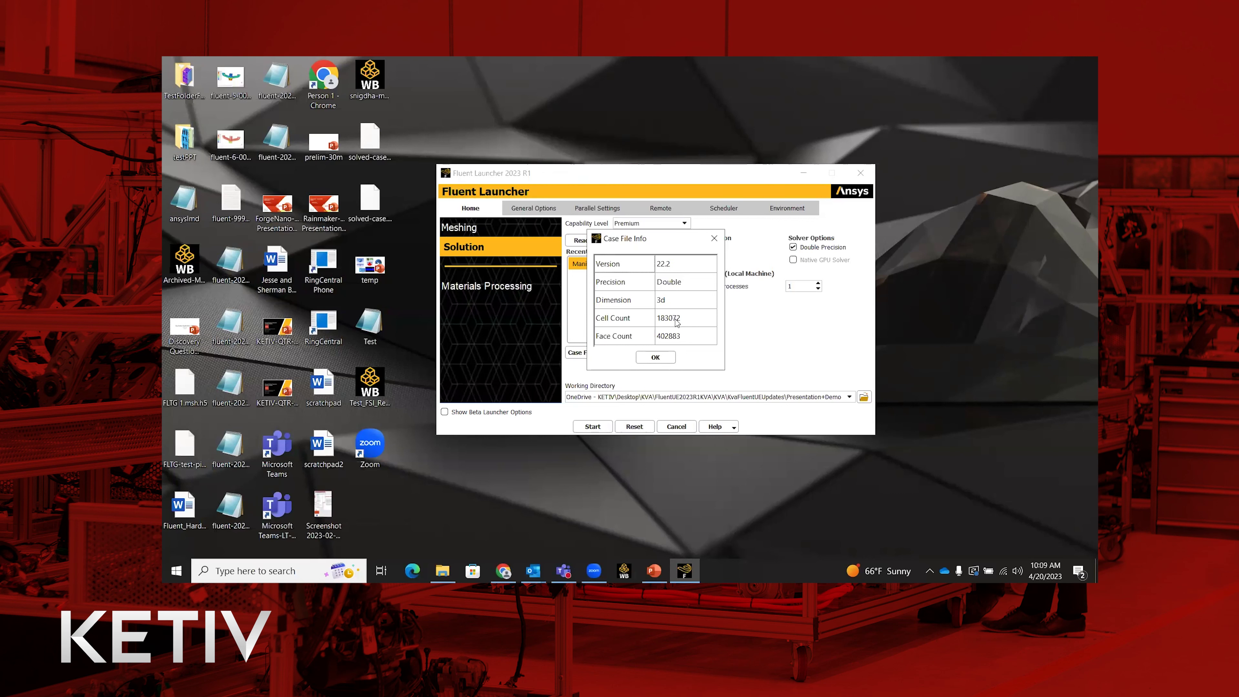
left_click(714, 239)
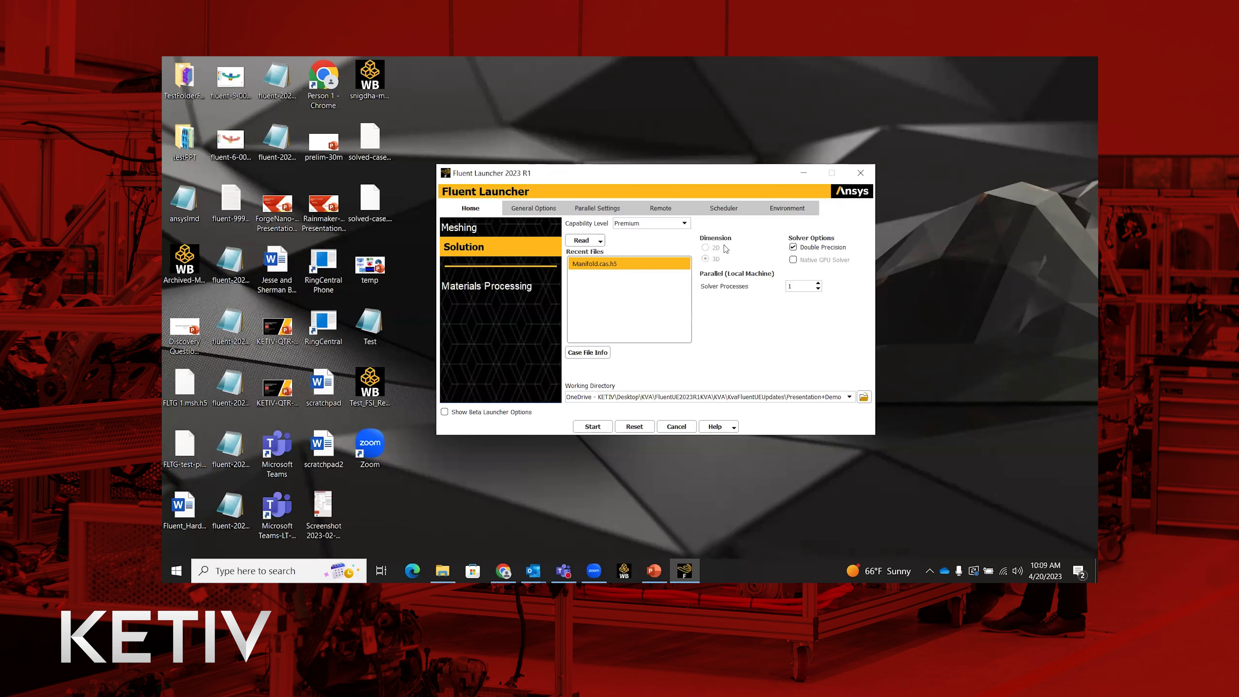
Set the capability level to Enterprise and enable the Native GPU Solver, acknowledging the beta features notice.
left_click(683, 223)
left_click(679, 237)
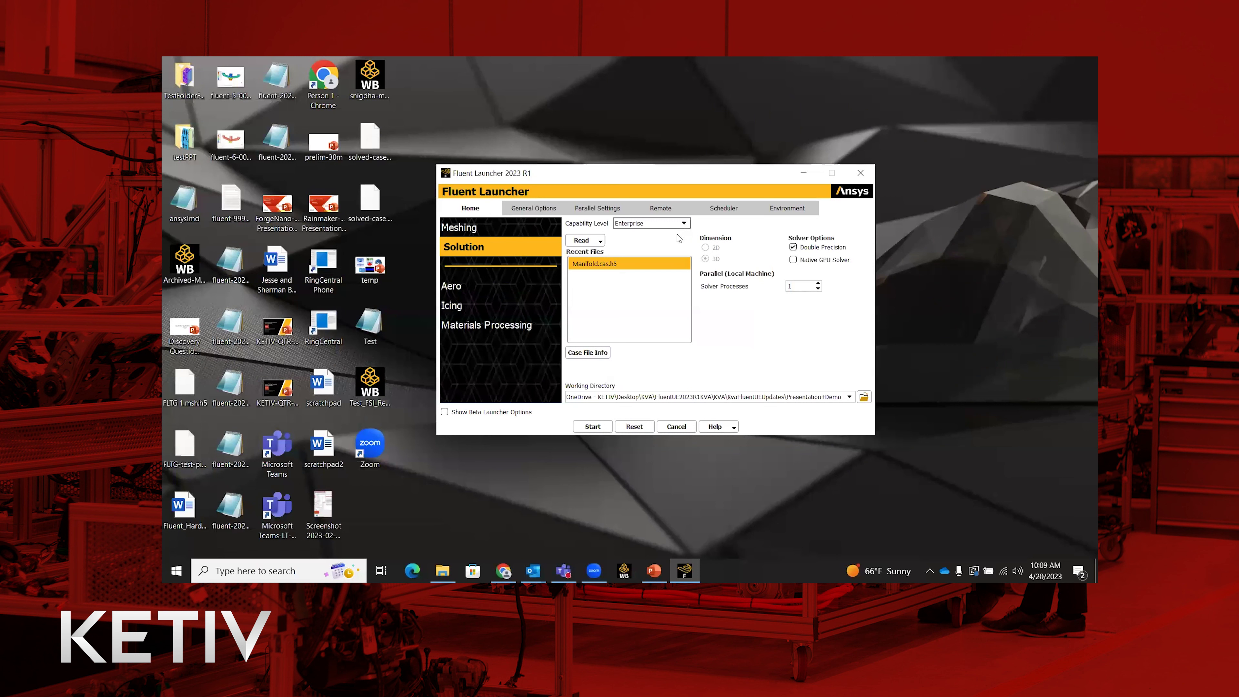
left_click(825, 262)
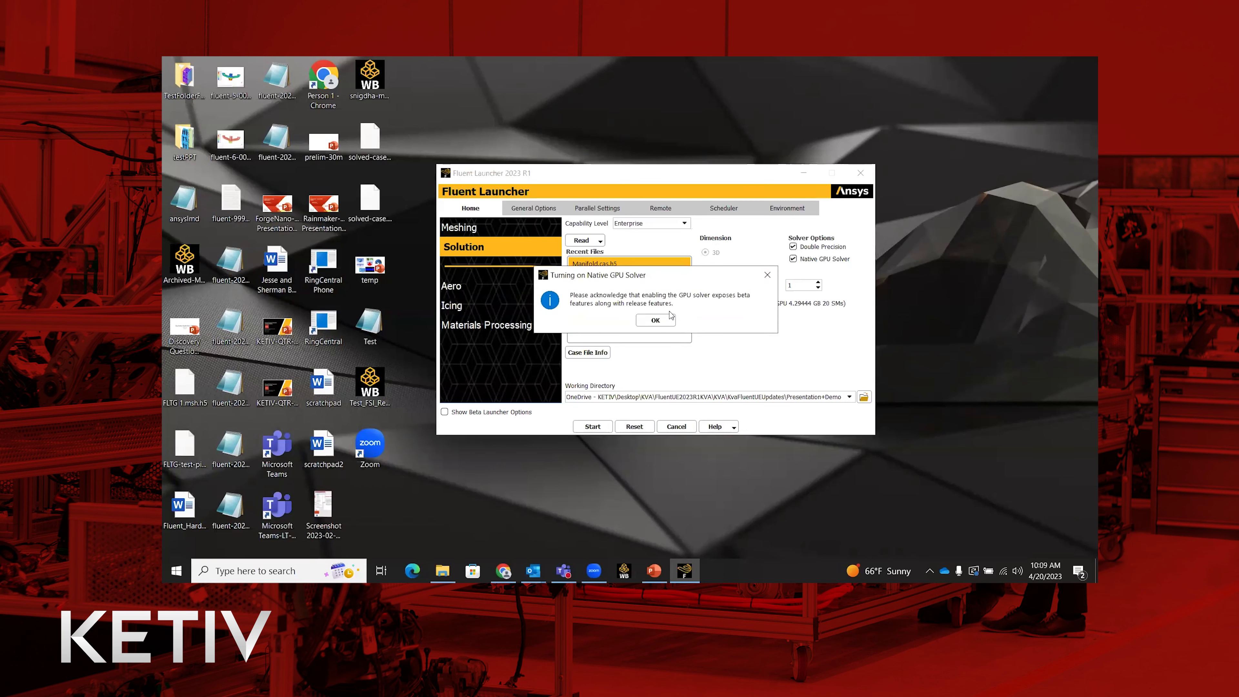
left_click(654, 320)
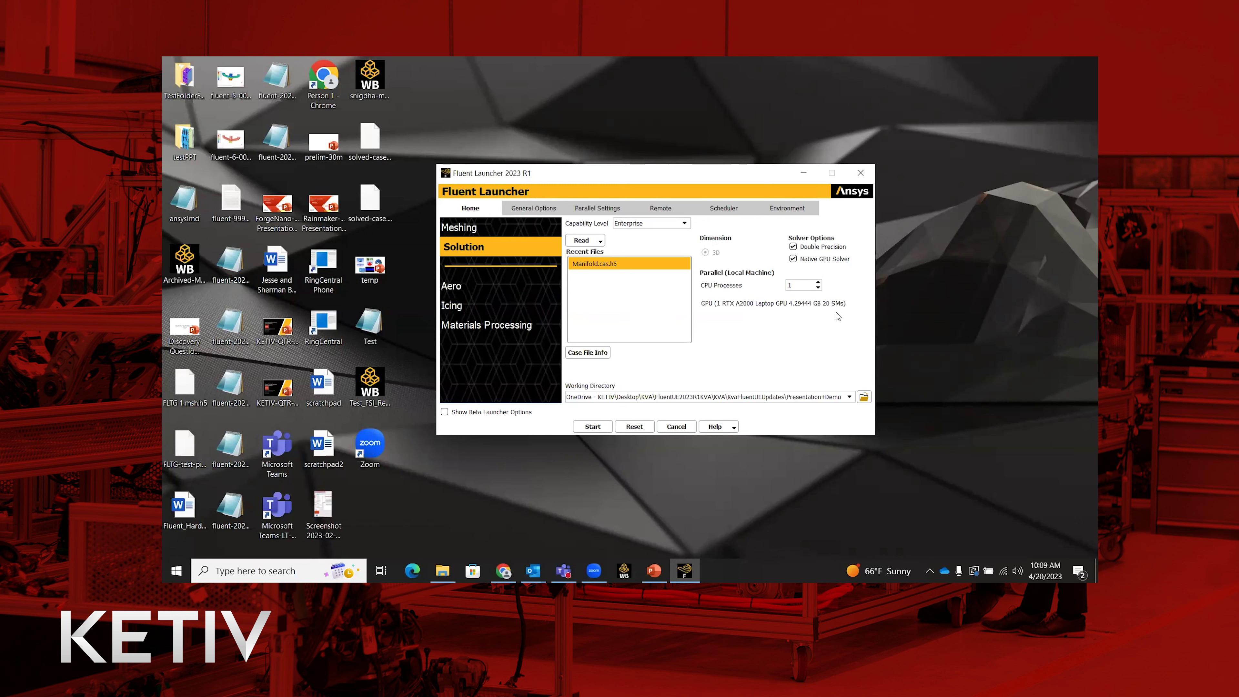
Disable the Native GPU Solver and set the capability level back to Premium.
left_click(793, 259)
left_click(682, 224)
left_click(676, 241)
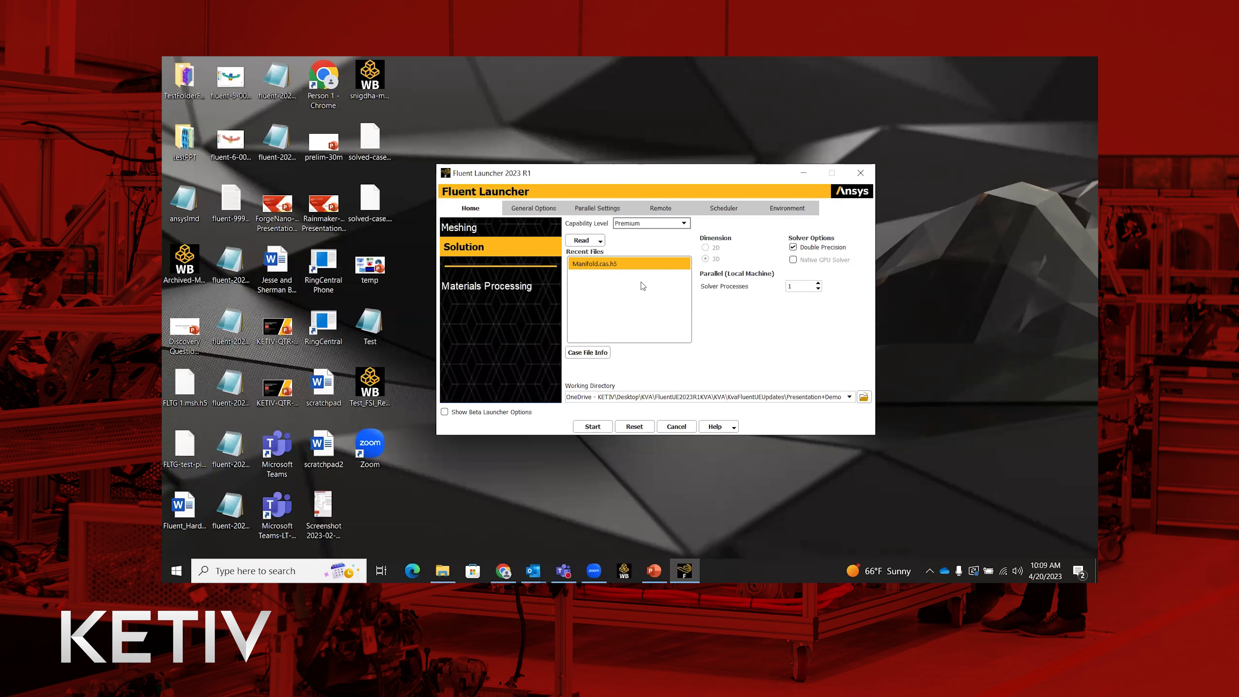
Start a Premium 3D Solution session with double precision and 1 solver process.
left_click(662, 335)
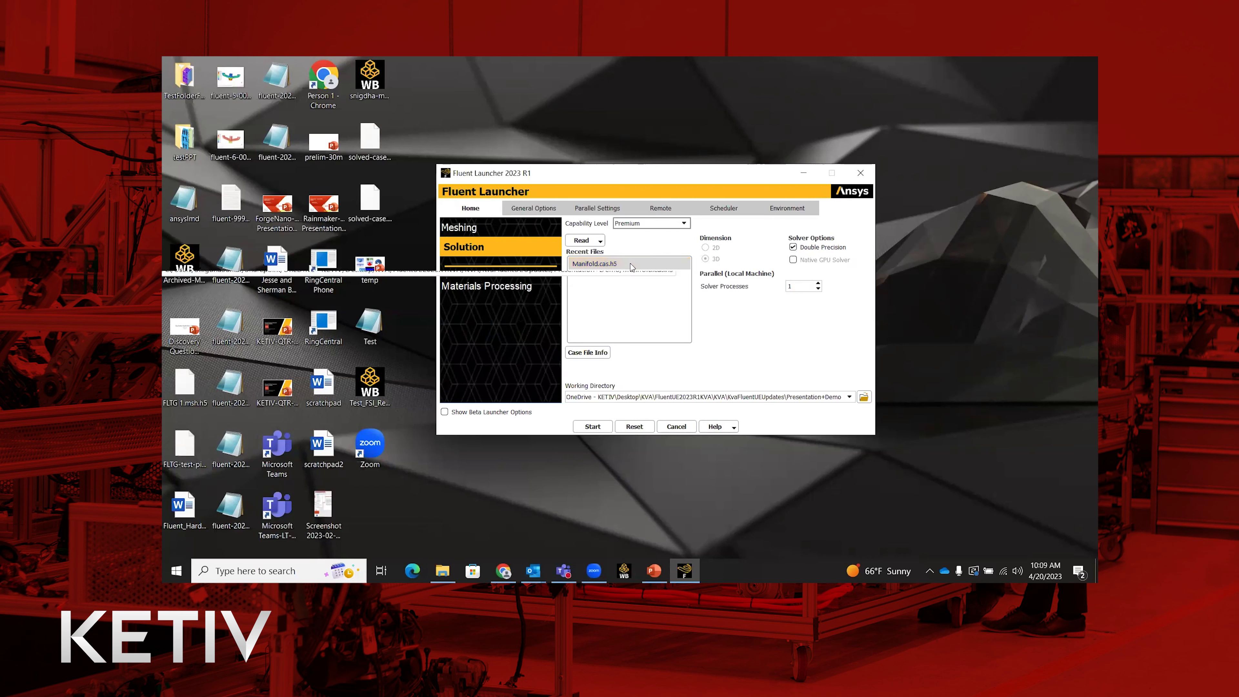
left_click(593, 428)
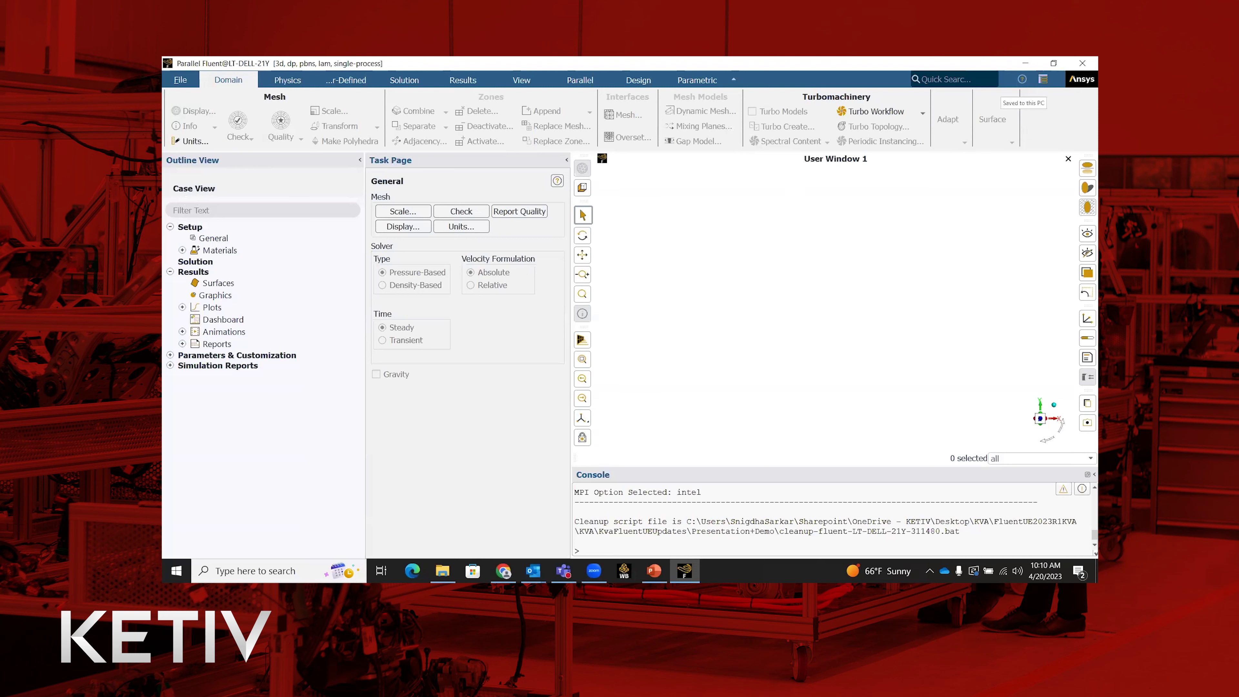
Print the case/mesh information of Manifold.cas.h5 to the console and enlarge the console area to read it.
left_click(182, 80)
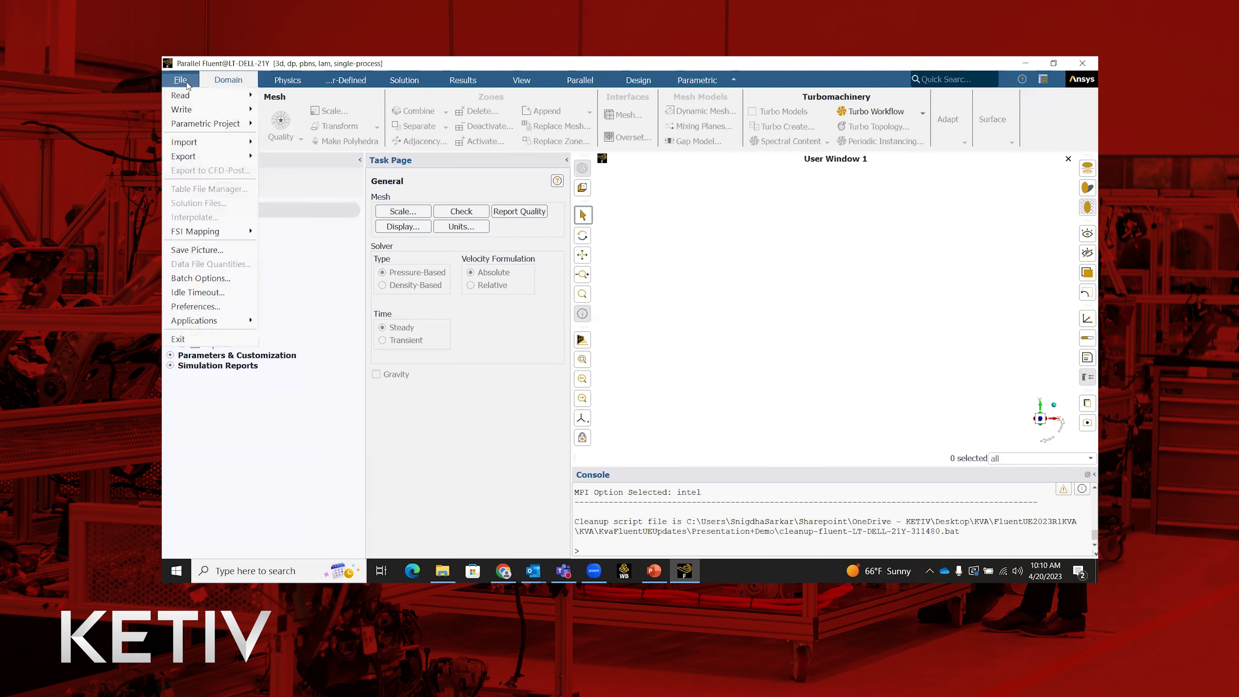
mouse_move(210, 109)
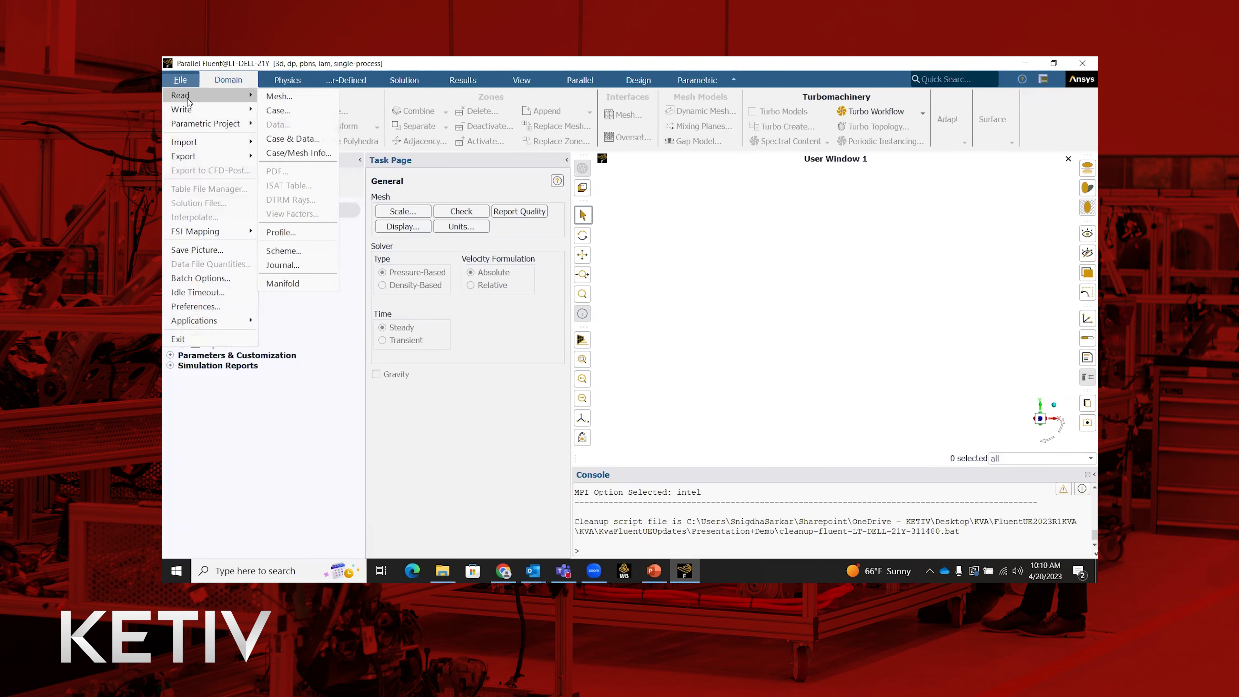
left_click(302, 155)
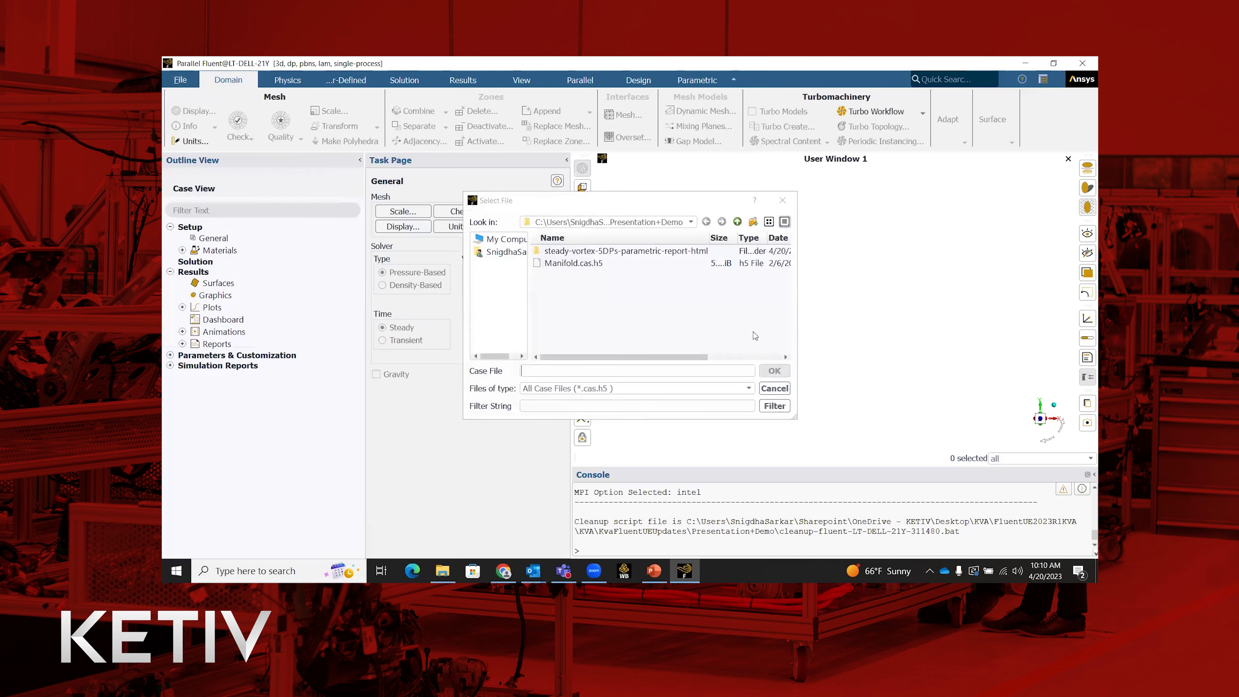
left_click(601, 266)
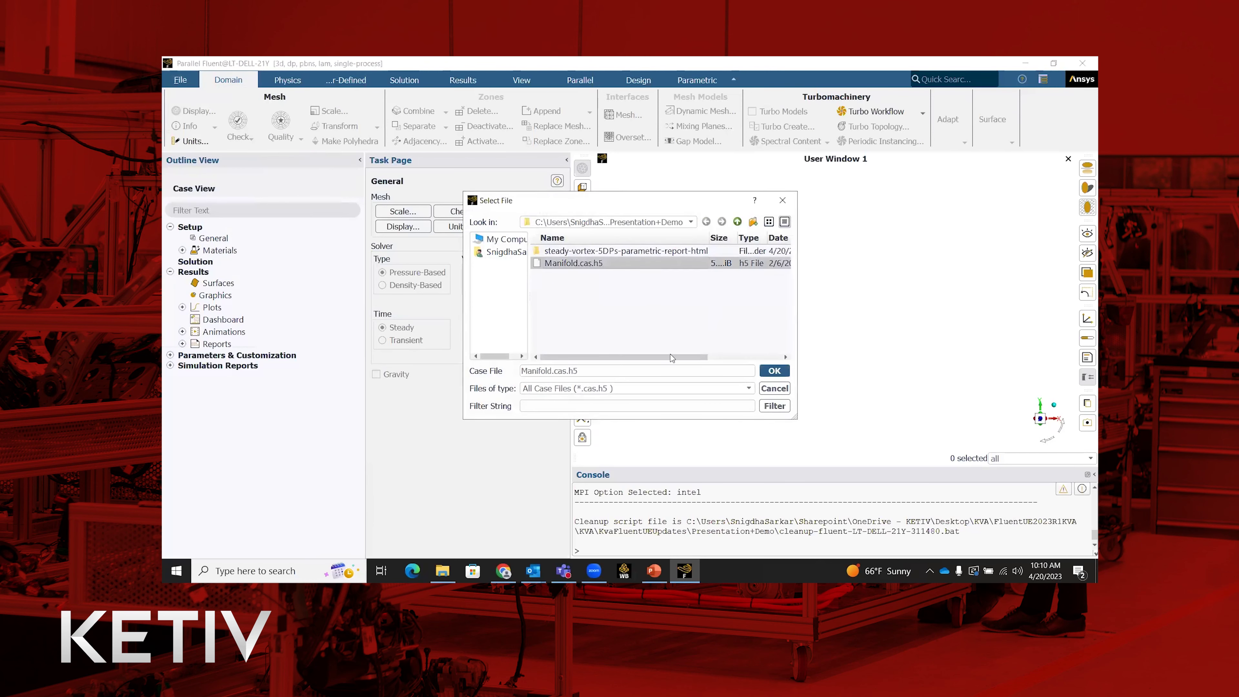
left_click(774, 371)
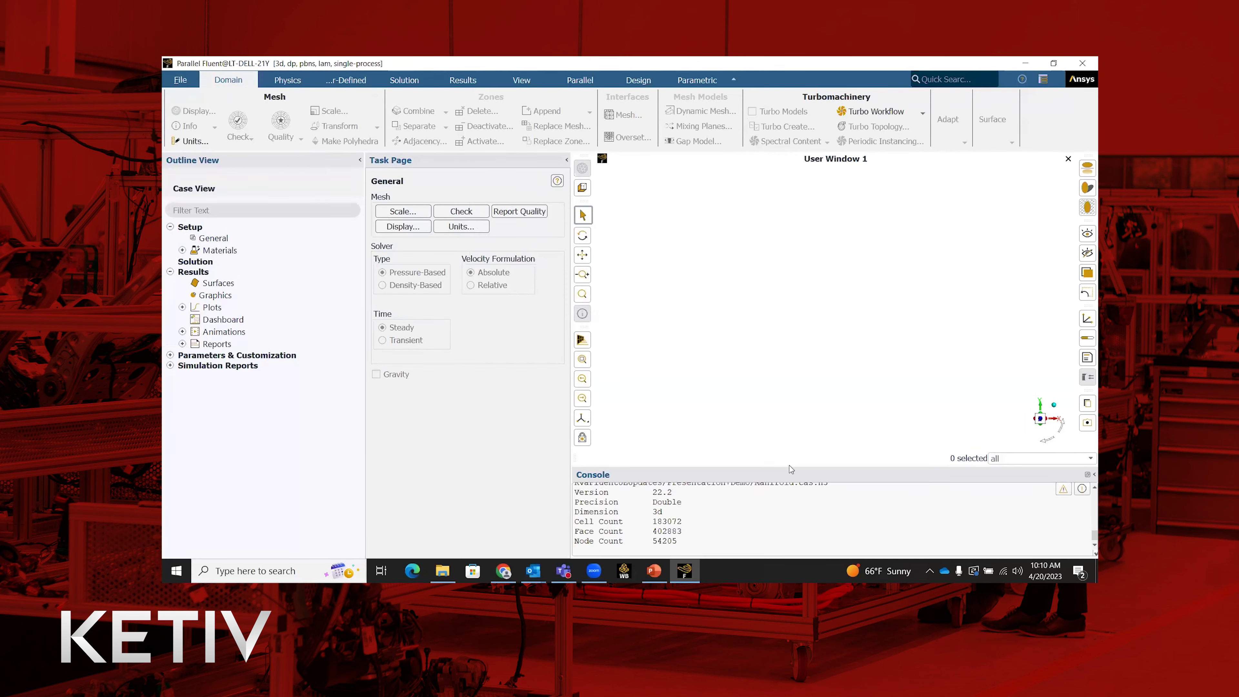
left_click_drag(789, 465, 774, 361)
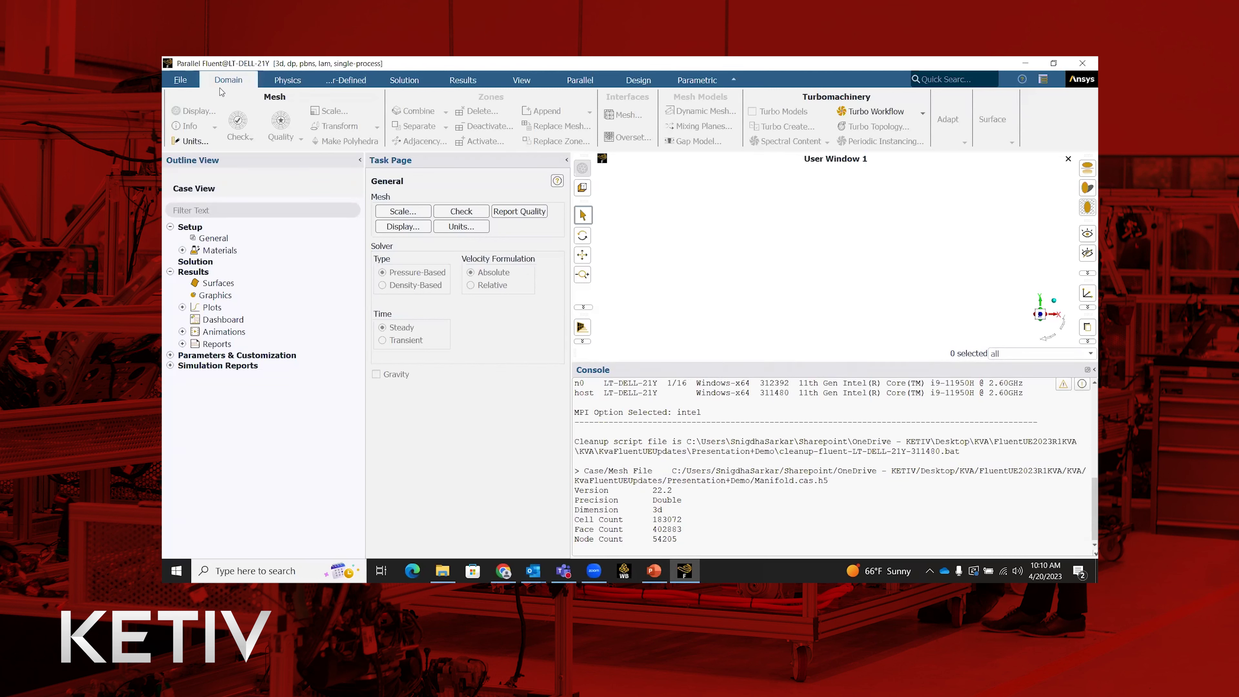
Read the case file Manifold.cas.h5 into the session.
left_click(181, 80)
mouse_move(218, 99)
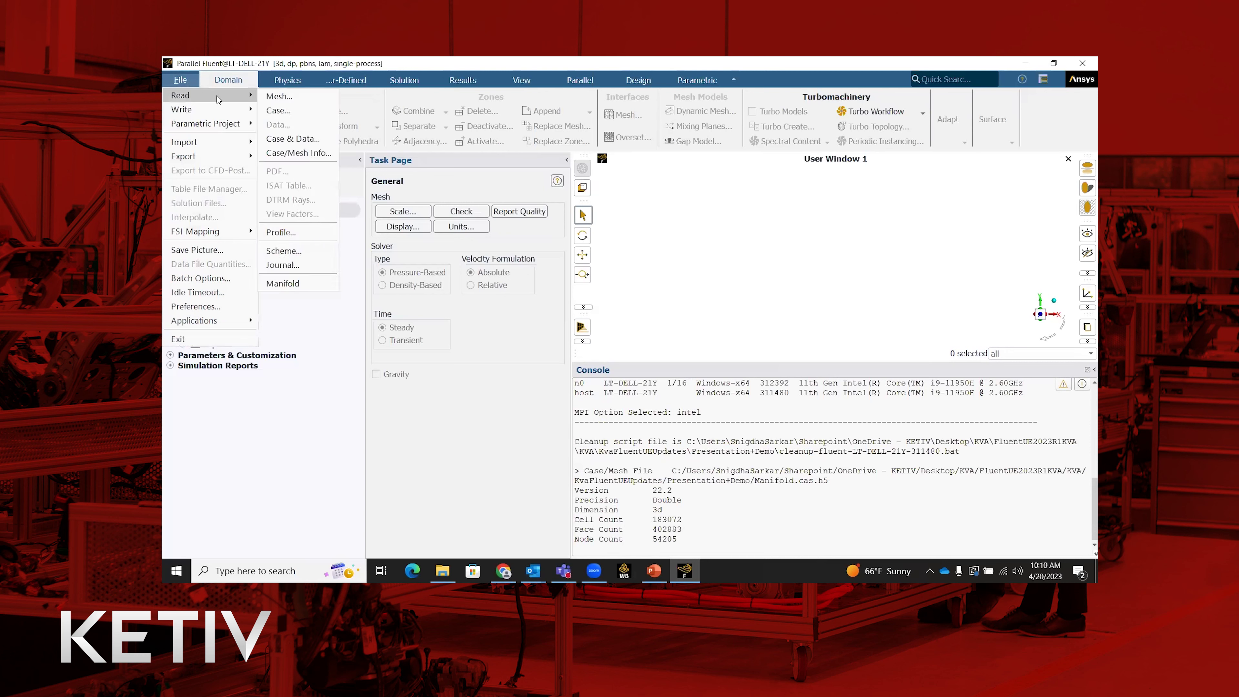
left_click(278, 111)
left_click(589, 266)
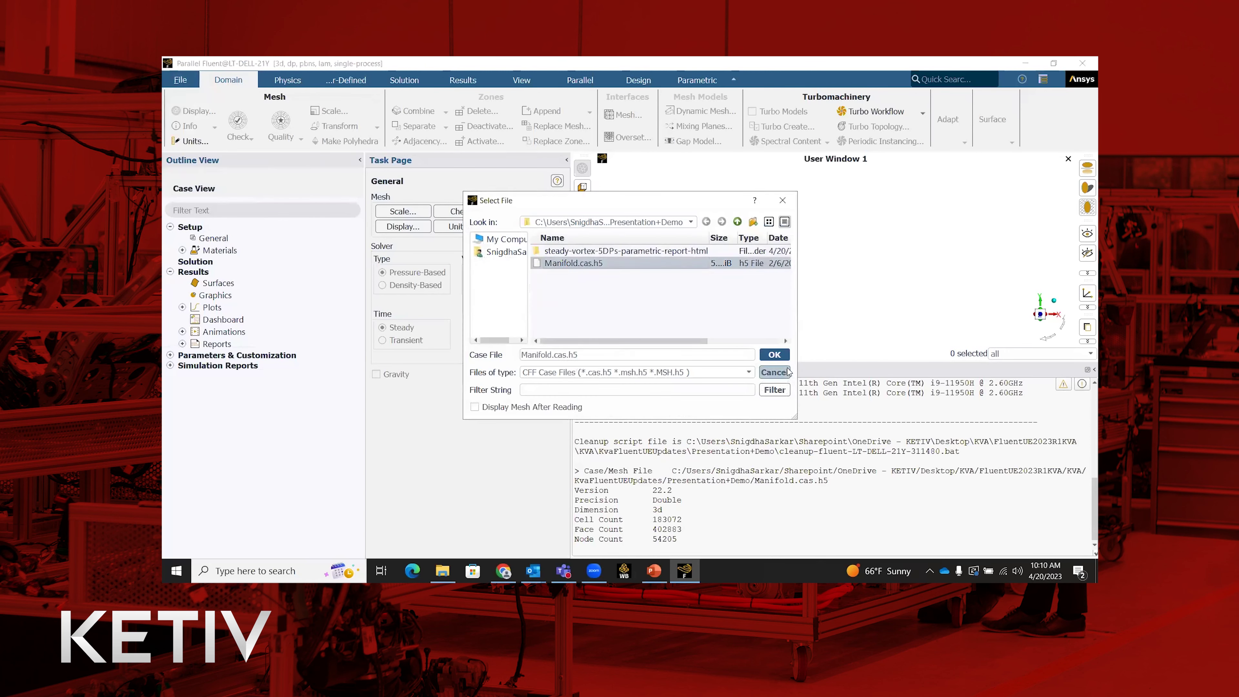
left_click(776, 353)
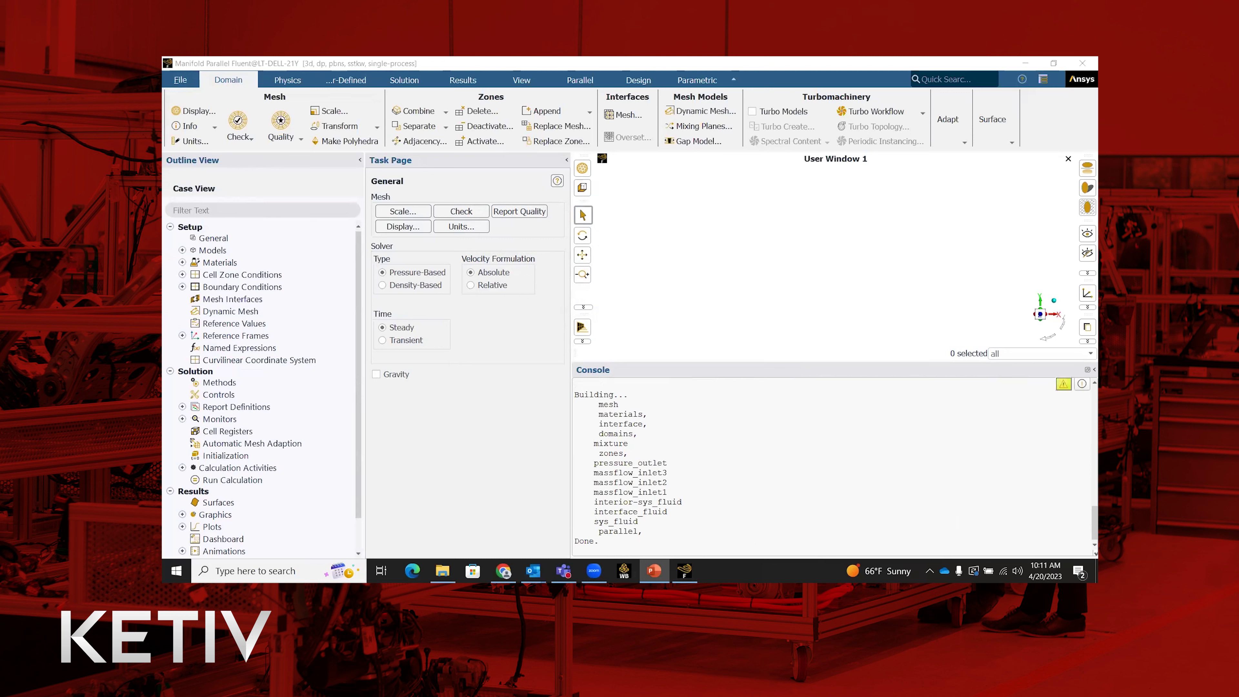
Restore the default Appearance preferences and accept the interface change warnings.
left_click(179, 80)
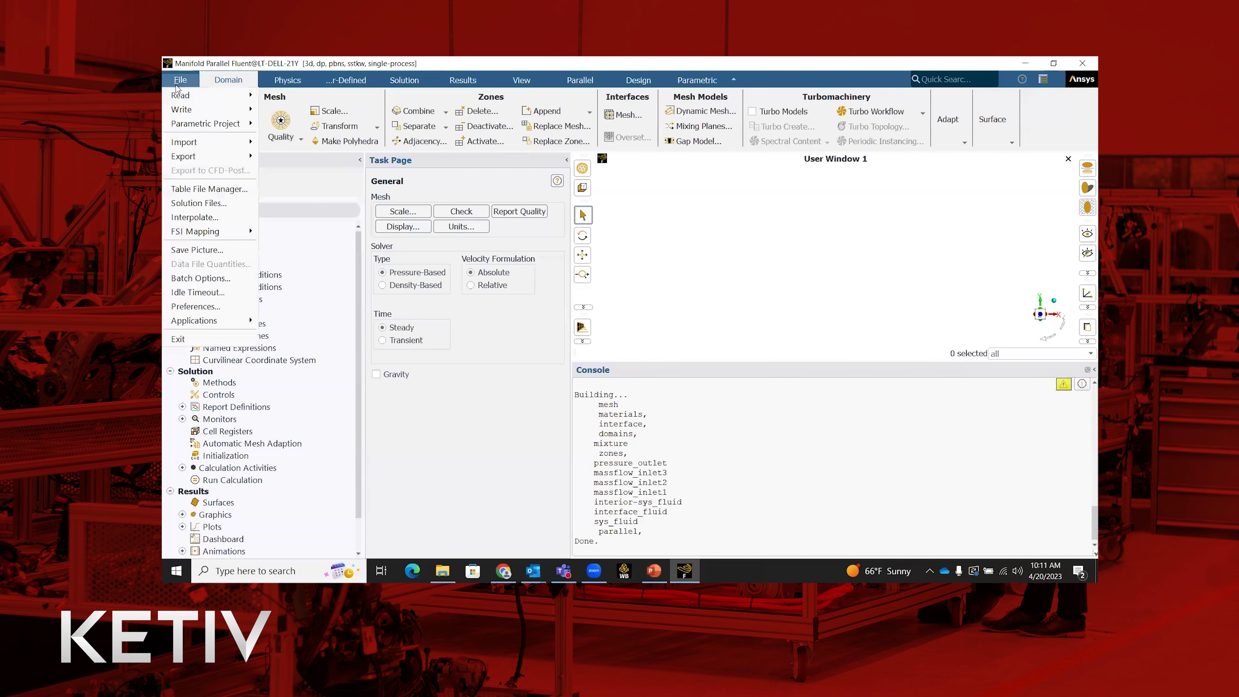
left_click(205, 306)
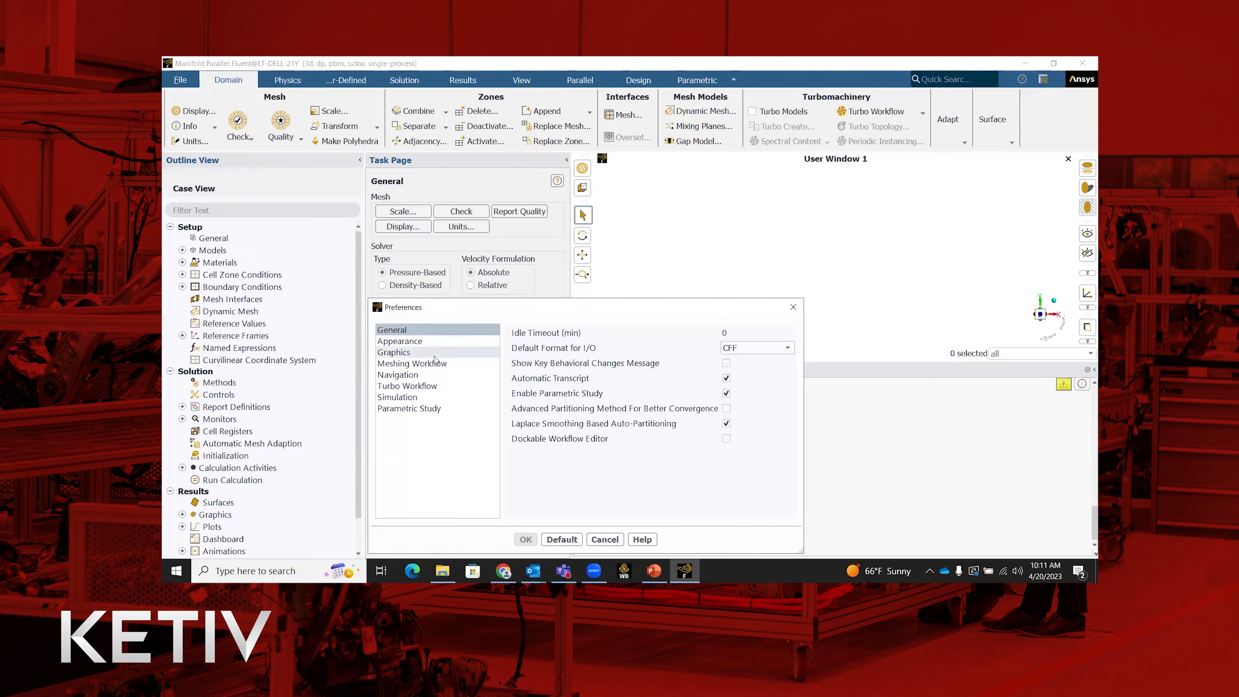
left_click(428, 343)
left_click_drag(466, 307, 413, 147)
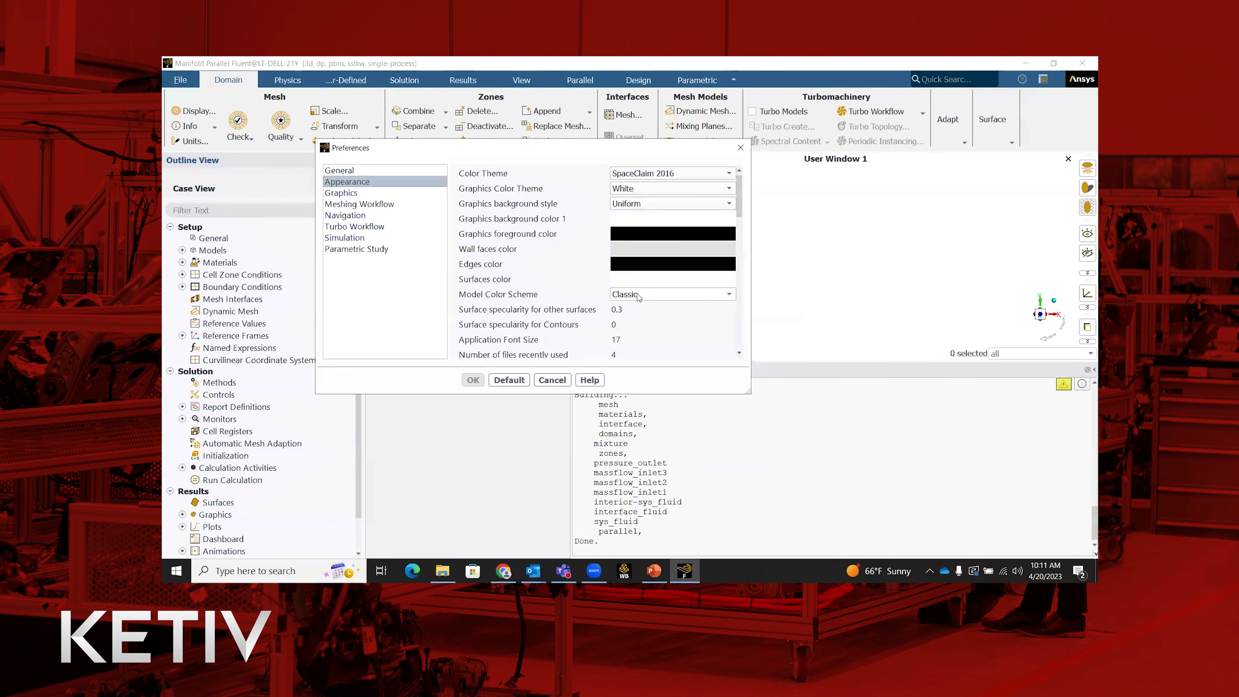
scroll(559, 316, "down", 1)
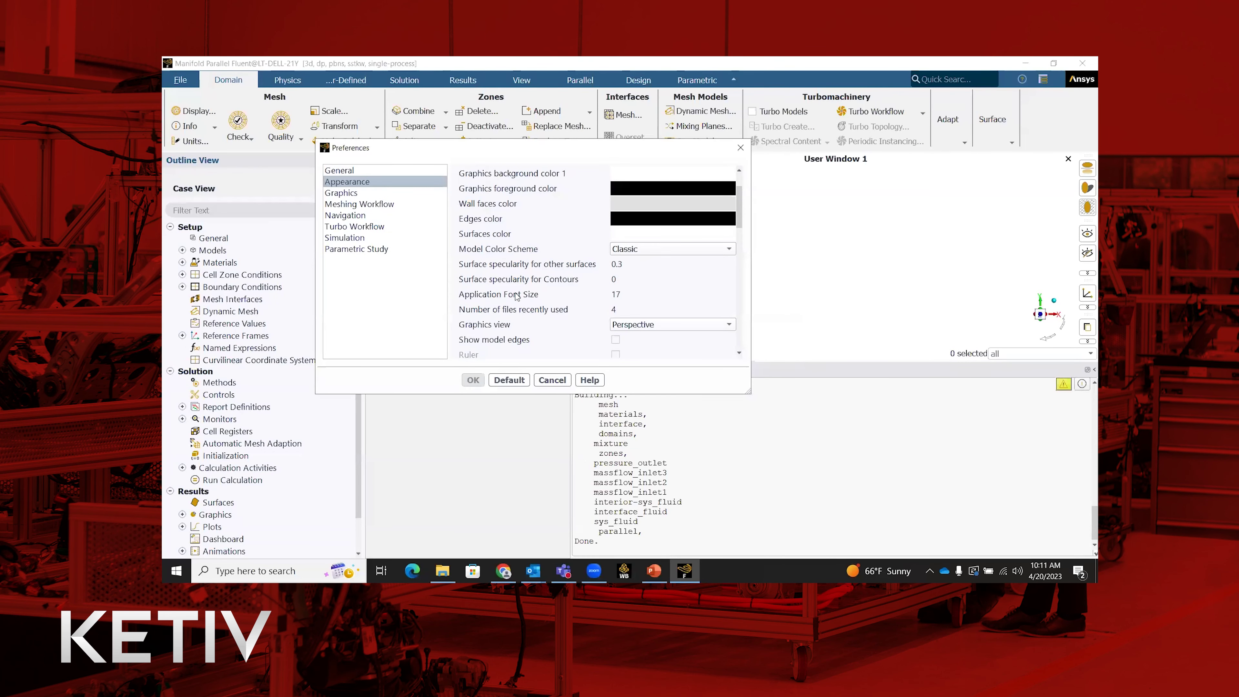
left_click(617, 294)
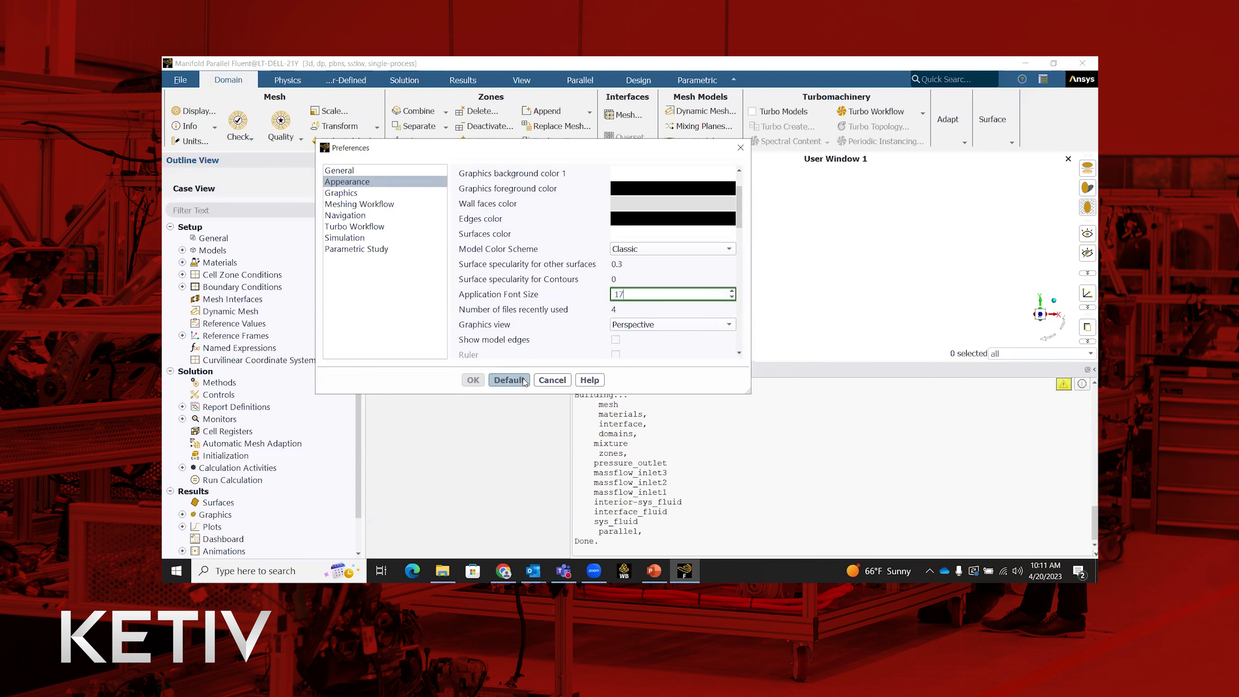
left_click(509, 380)
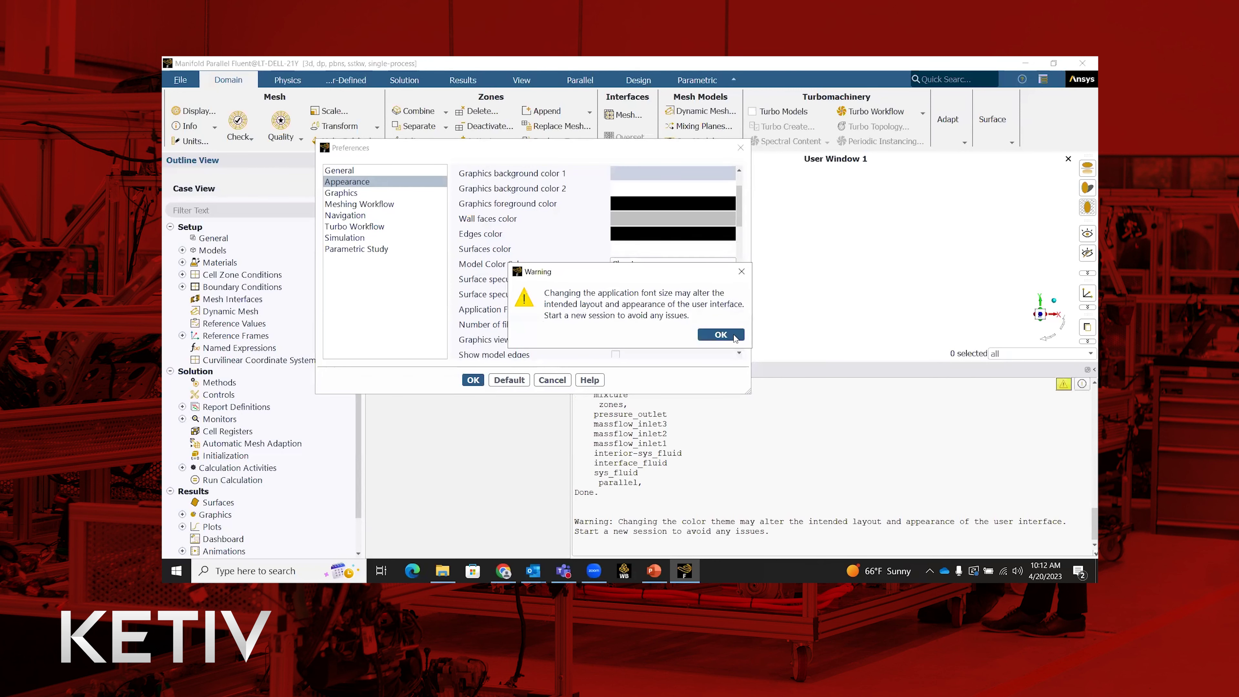
left_click(734, 337)
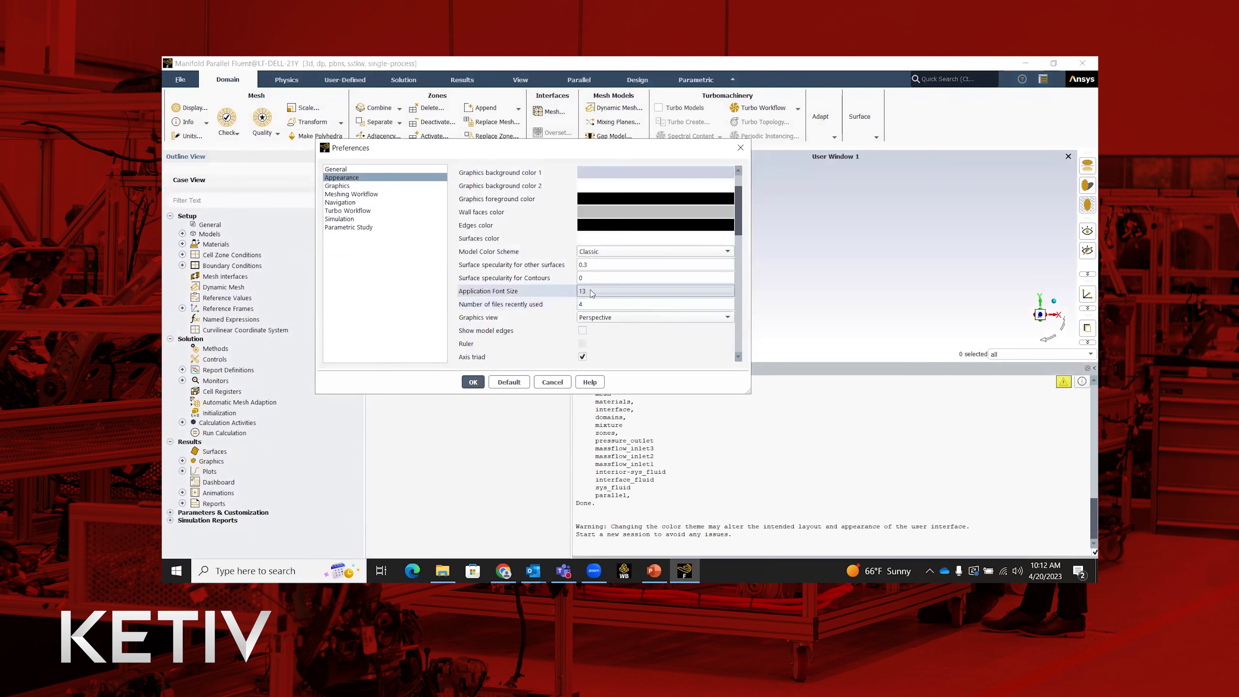
Set the application font size to 17, accept the warning and save the preferences.
left_click(591, 292)
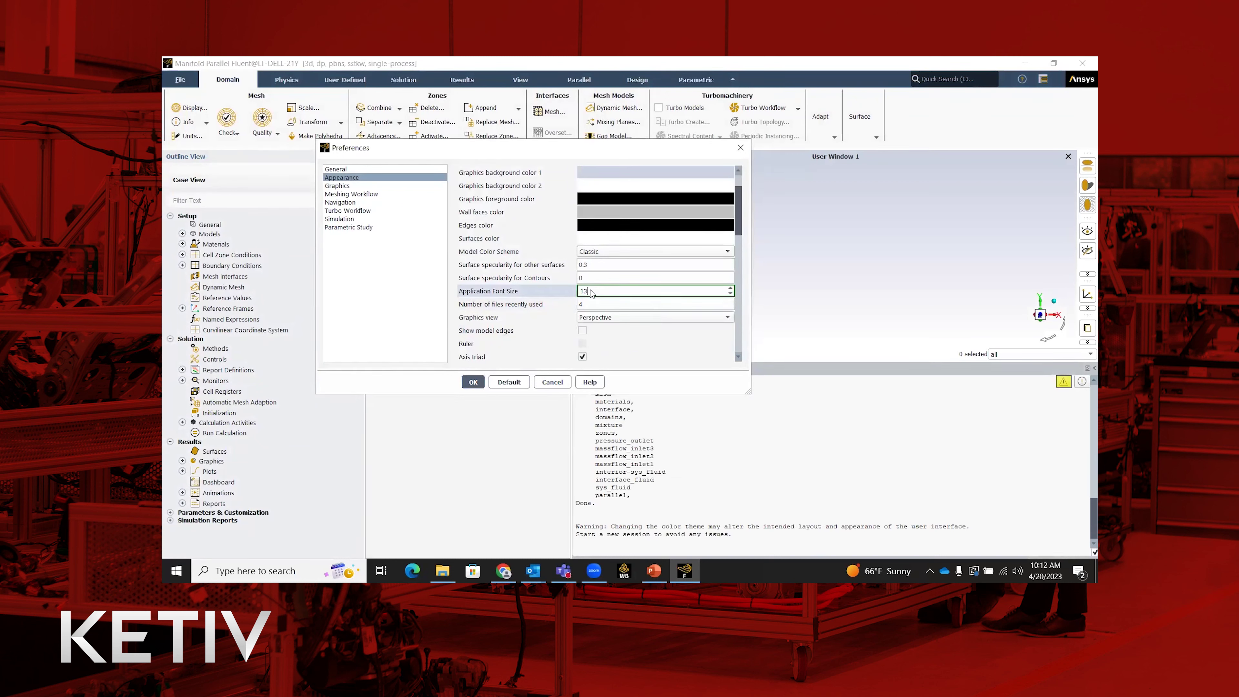
key("Return")
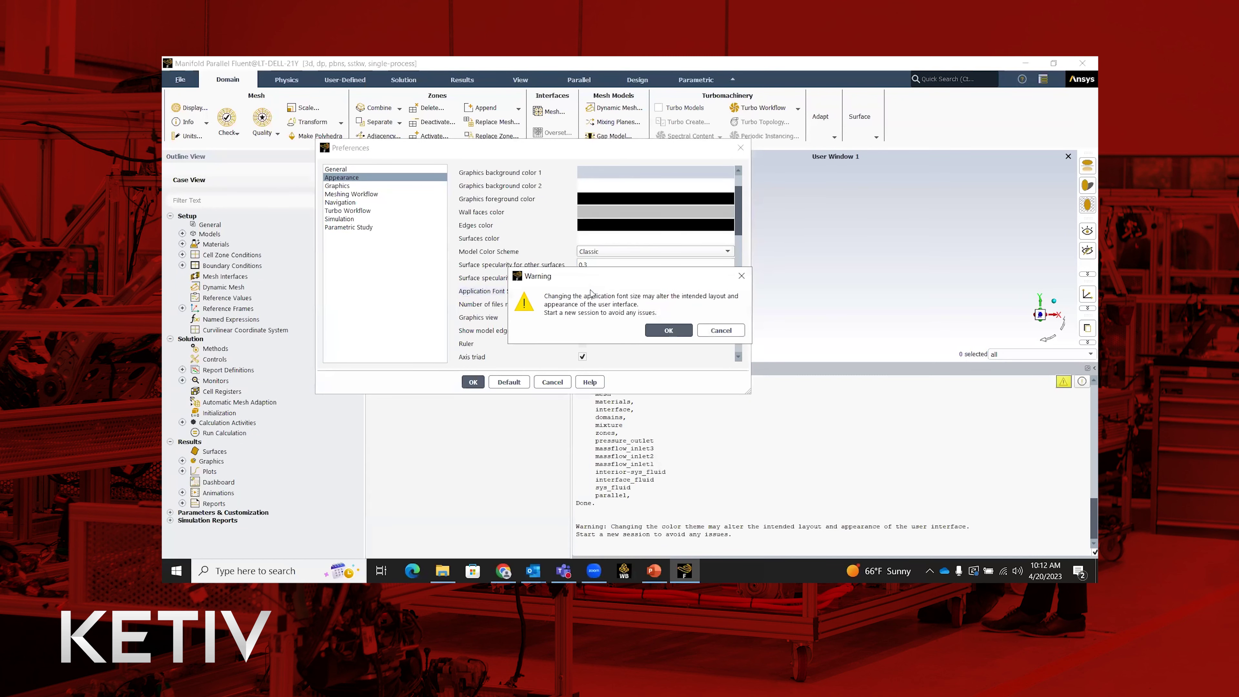
left_click(669, 331)
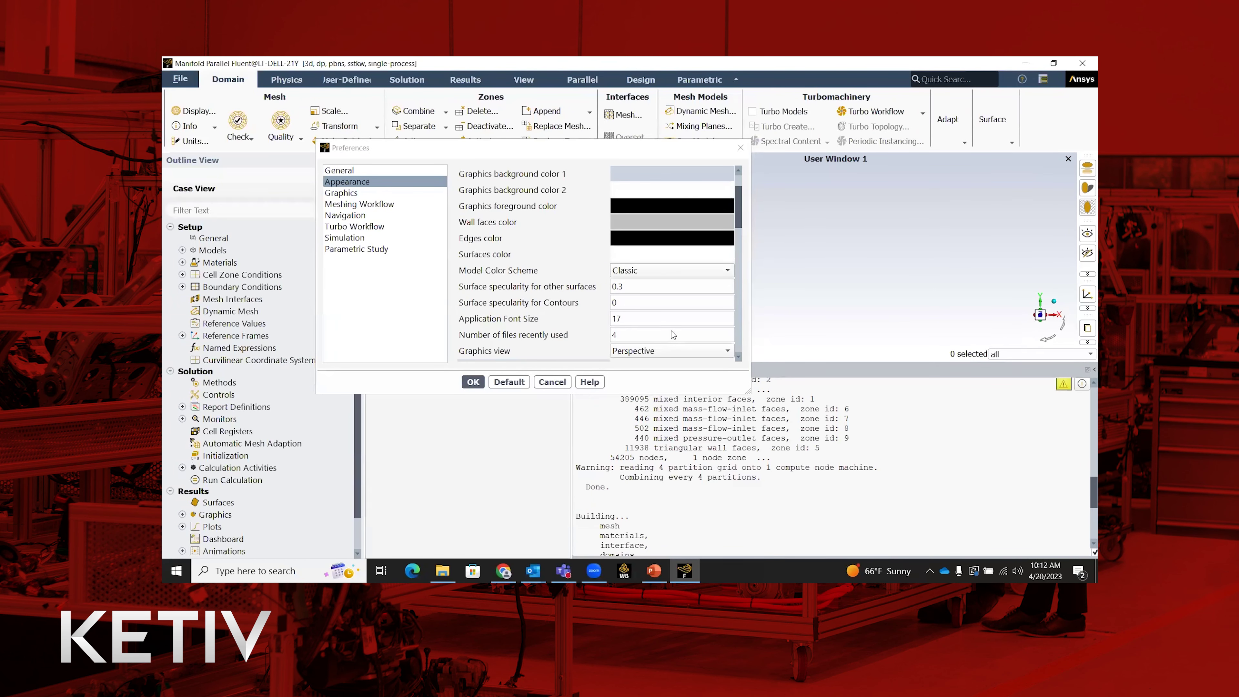
left_click(472, 383)
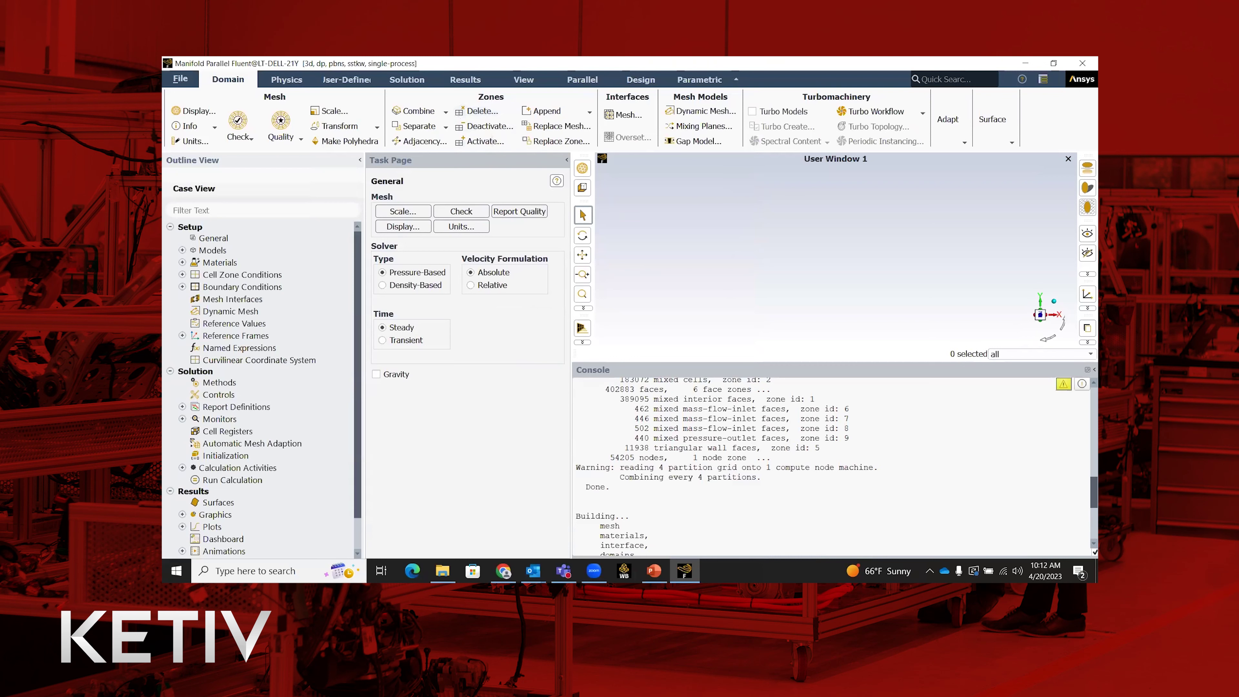
Display the mesh faces of all inlet, outlet and wall surfaces without interior-fluid, and set the graphics window to an isometric view.
key("alt+Tab")
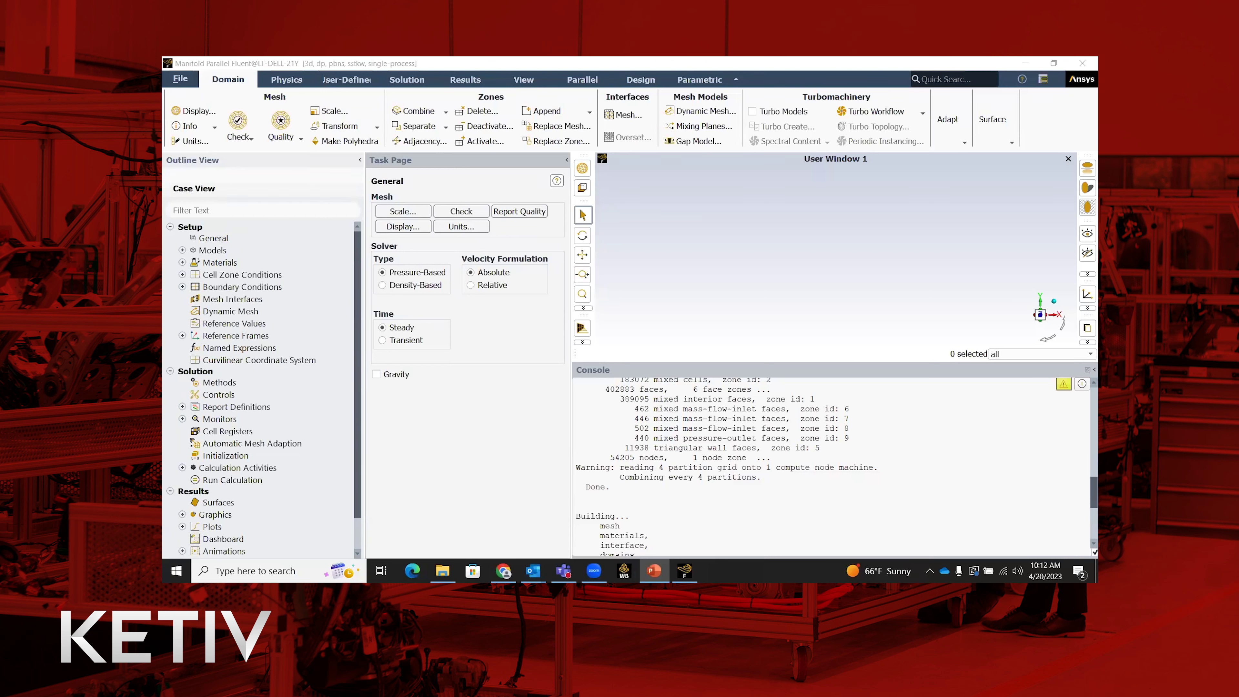
left_click(582, 168)
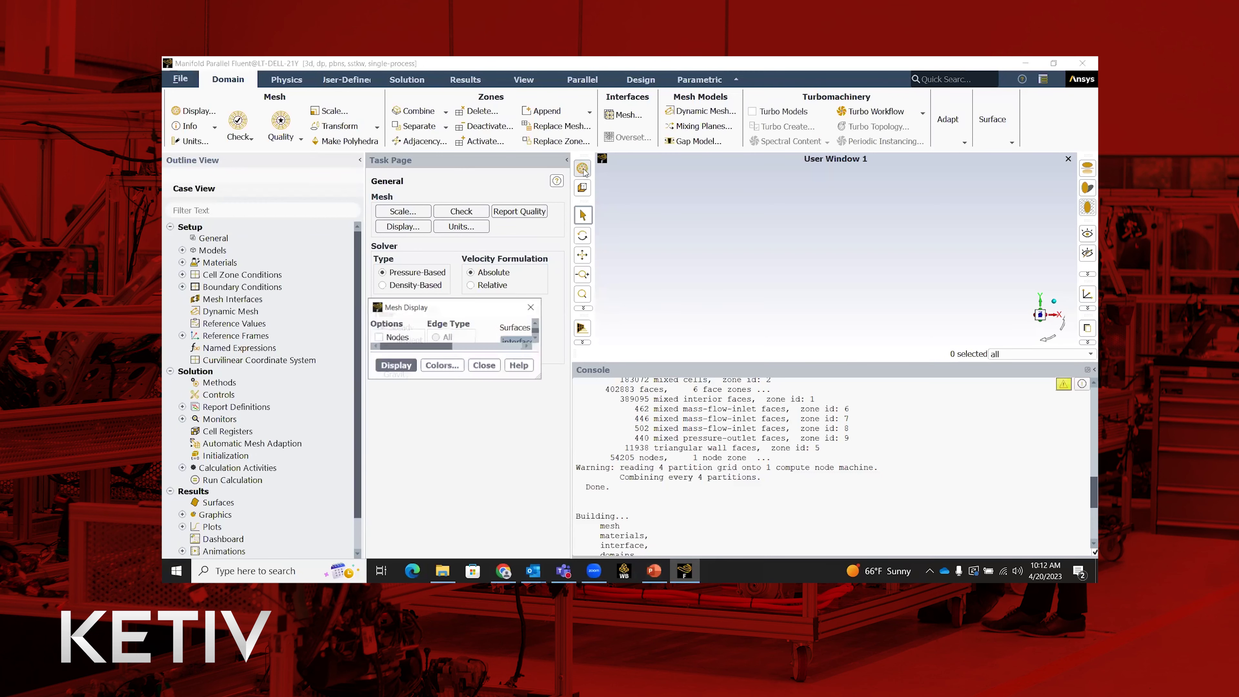
left_click(644, 326)
left_click(668, 385)
left_click(679, 326)
left_click(576, 343)
left_click(527, 409)
left_click(523, 431)
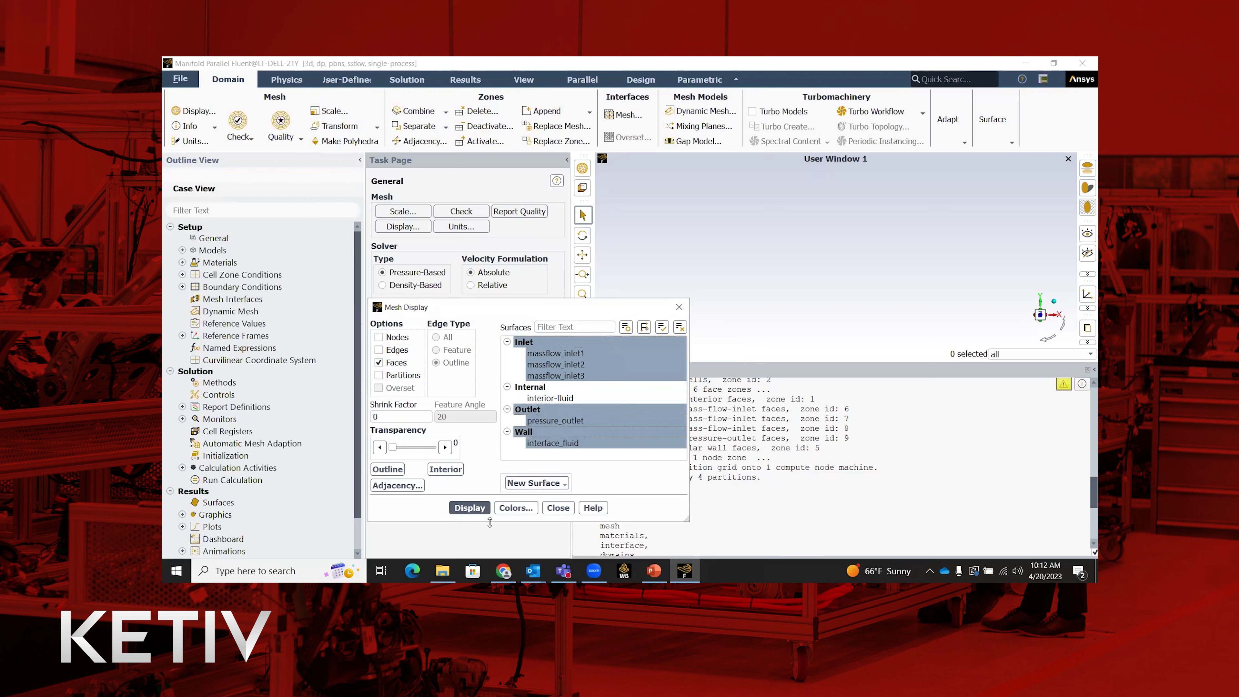
left_click(485, 513)
mouse_move(894, 227)
left_mouse_down()
mouse_move(887, 218)
mouse_move(884, 279)
mouse_move(890, 214)
mouse_move(884, 222)
left_mouse_up()
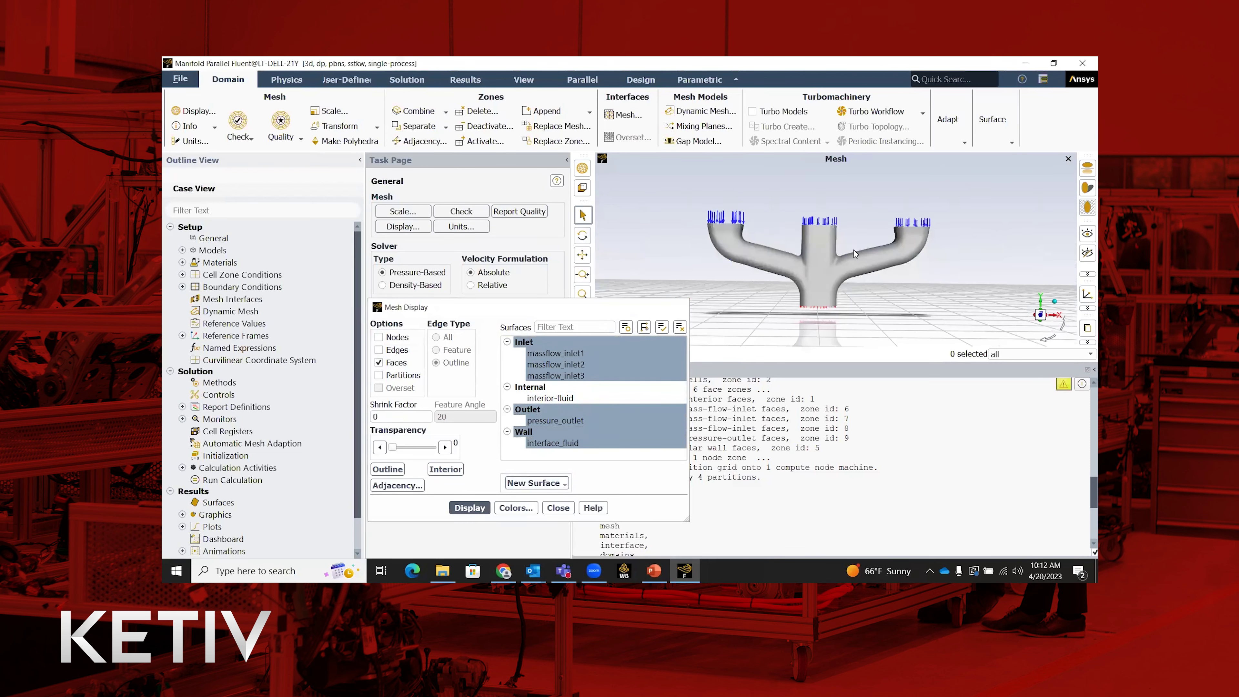
key("Escape")
key("ctrl+i")
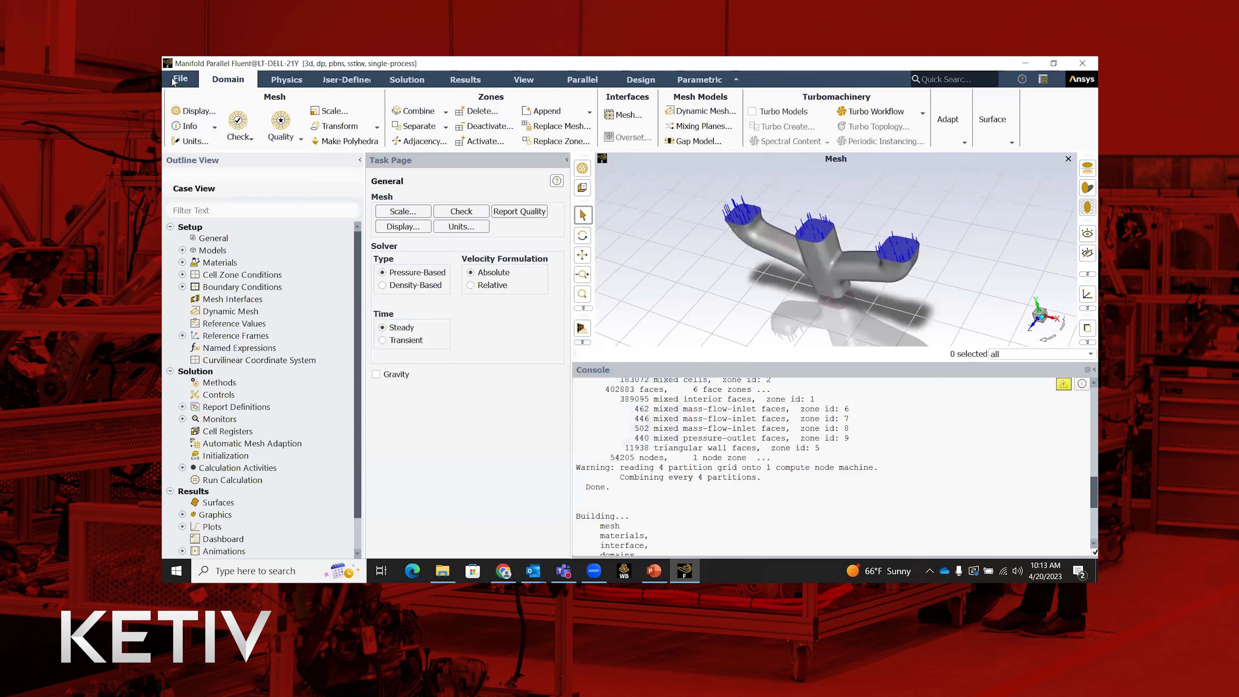
Turn off the reflections, shadows and ground-plane grid among the graphics effects in the Graphics preferences and save the change.
left_click(180, 79)
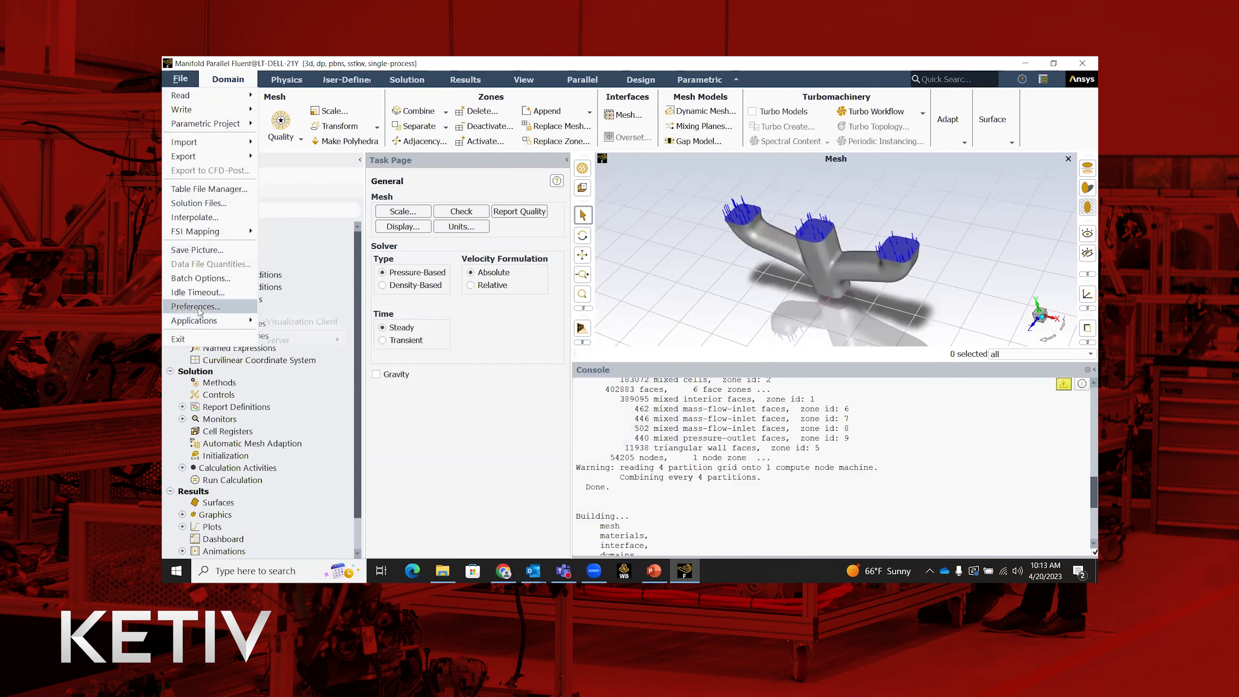
left_click(200, 306)
scroll(627, 265, "down", 5)
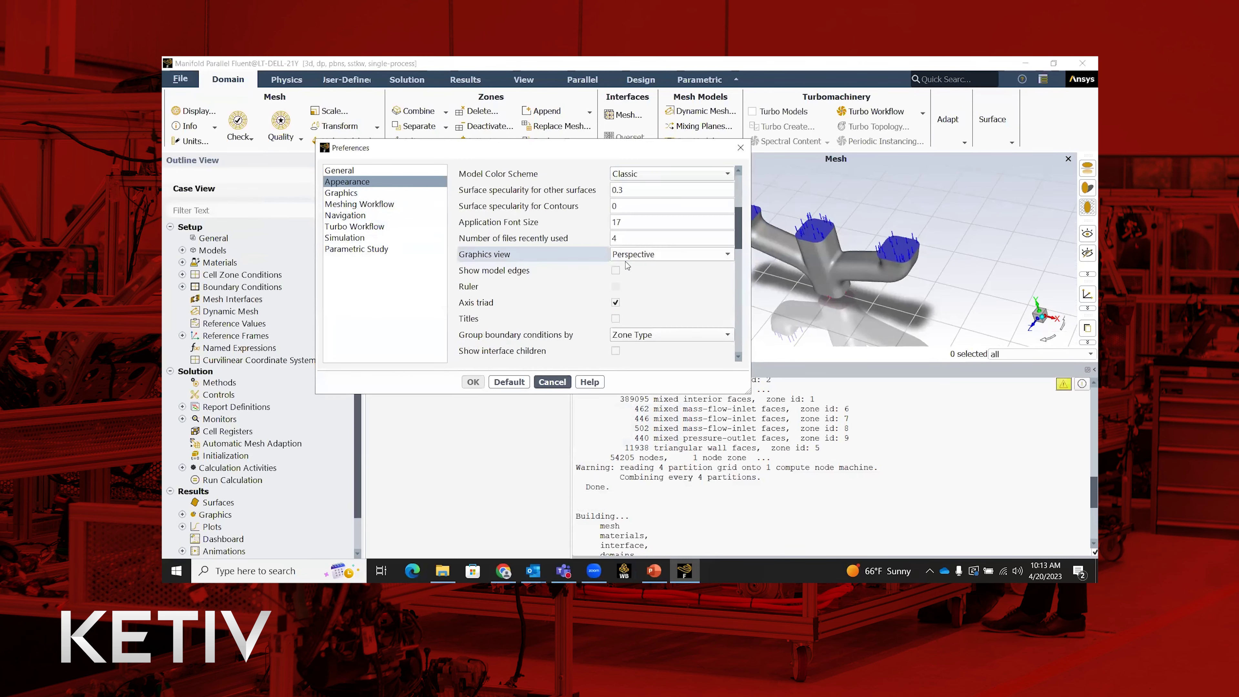
scroll(627, 266, "down", 3)
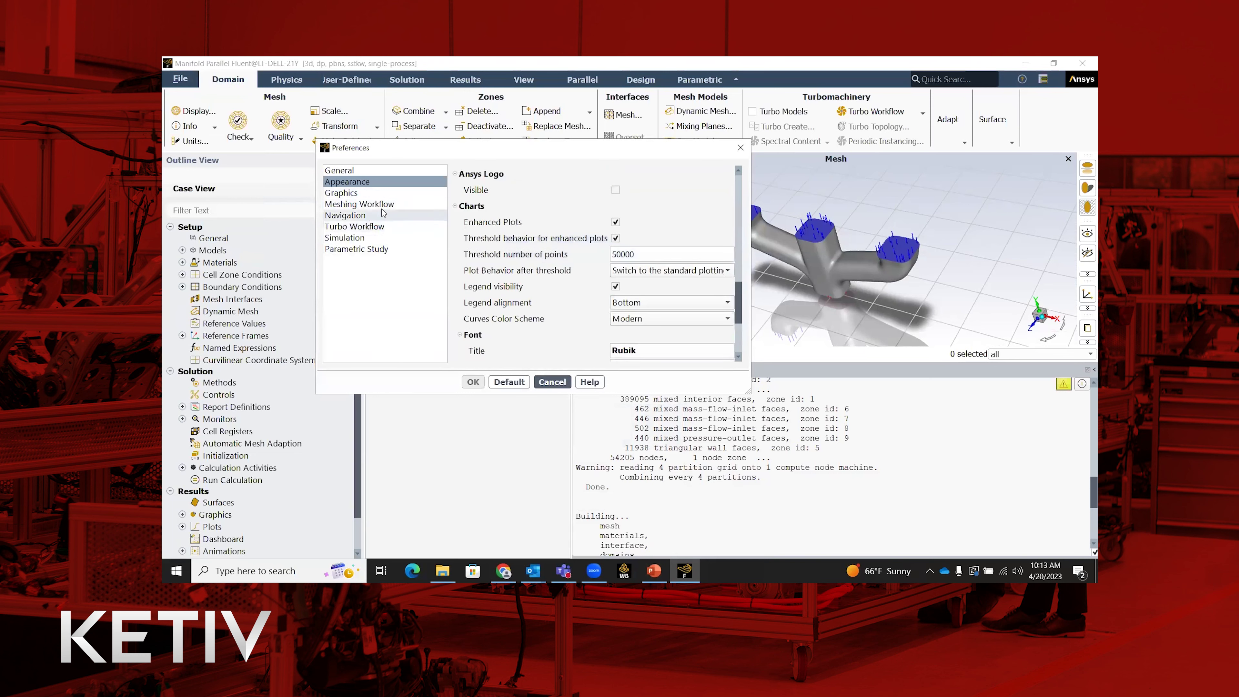
left_click(341, 193)
scroll(637, 259, "down", 5)
scroll(636, 259, "down", 5)
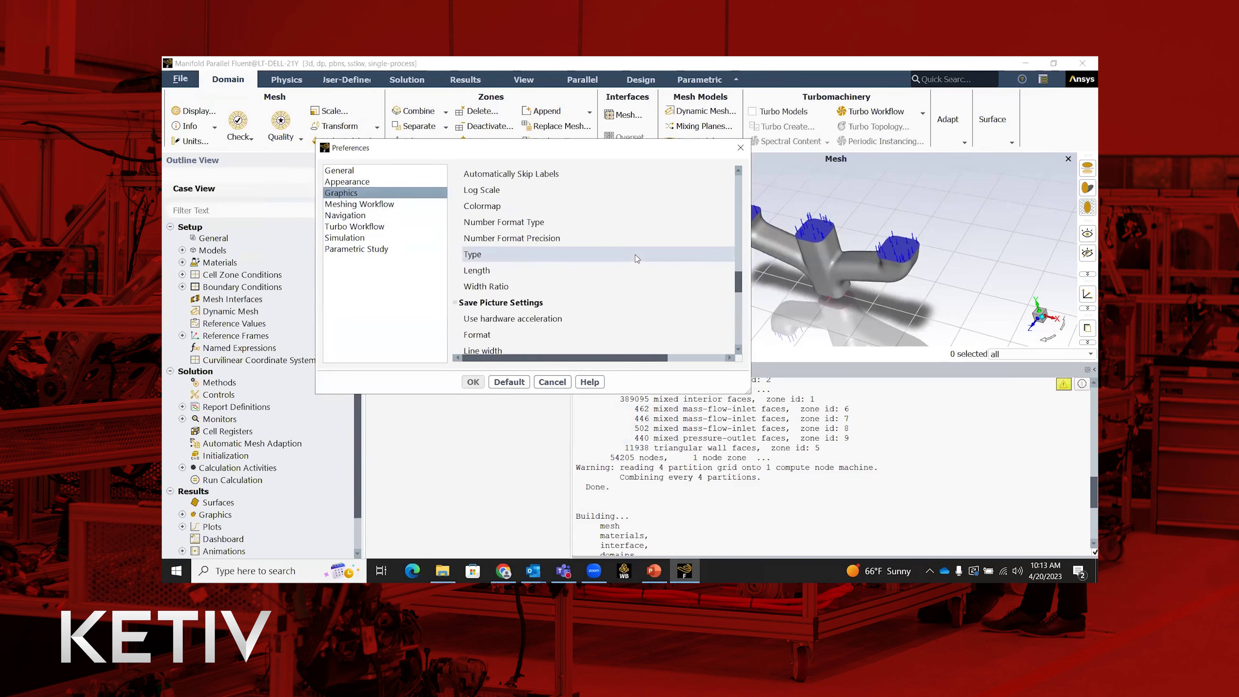
scroll(631, 277, "up", 10)
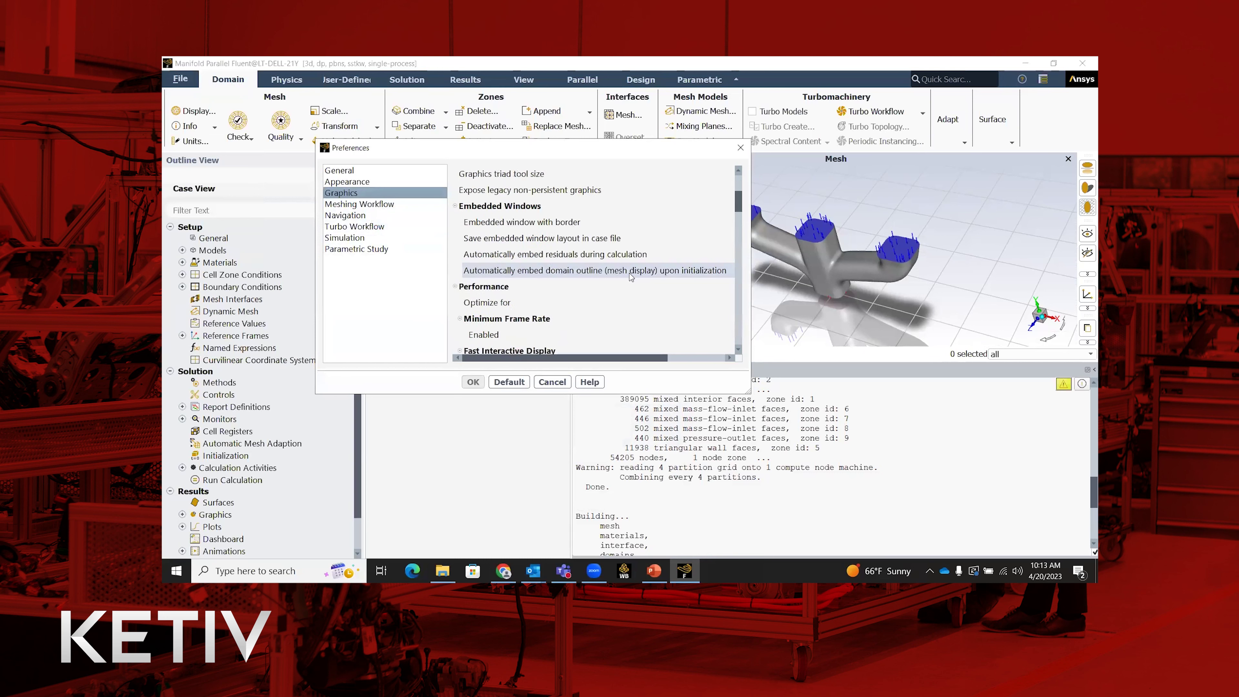
double_click(752, 300)
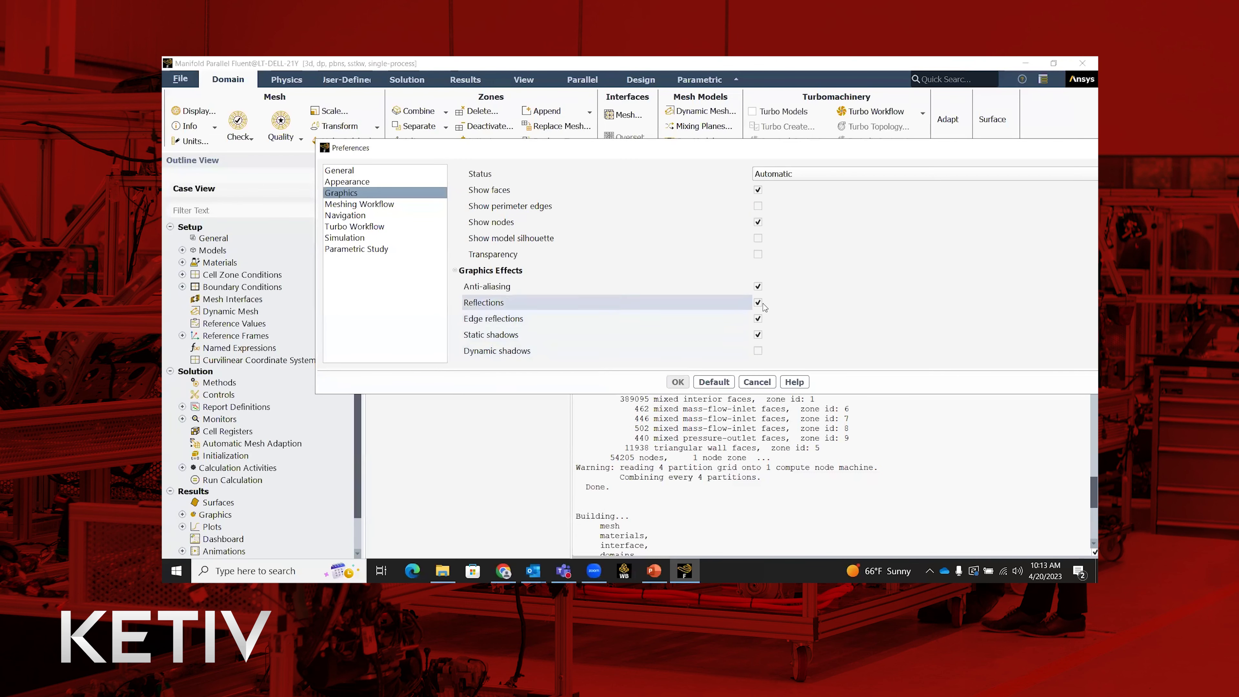
left_click(758, 287)
left_click(757, 319)
left_click(758, 351)
left_click(678, 382)
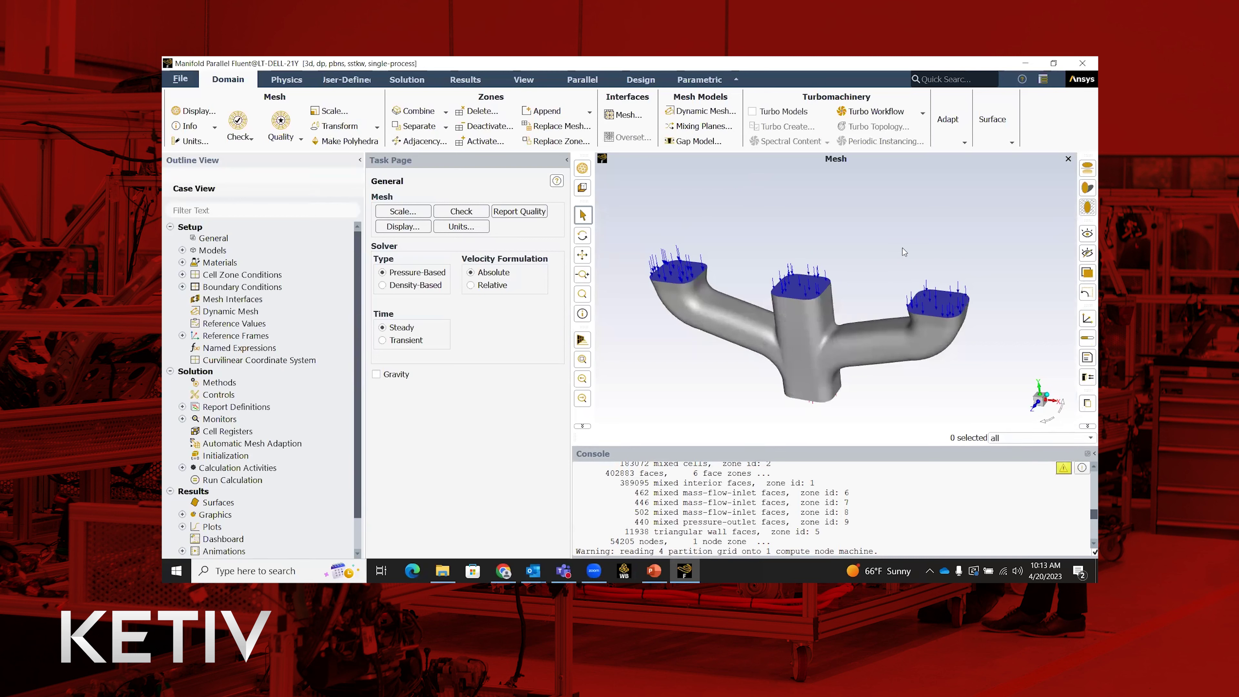
Collapse the Outline View and Task Page and move the console into the message window to enlarge the graphics area.
left_click(360, 160)
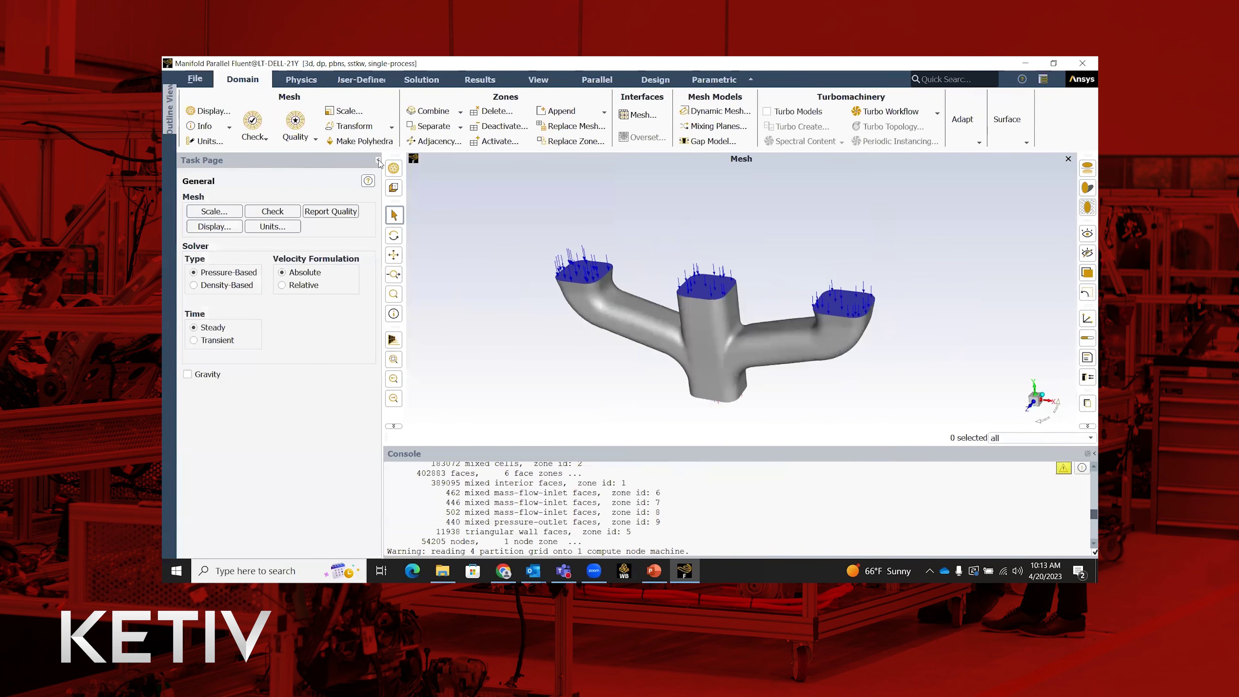
left_click(378, 160)
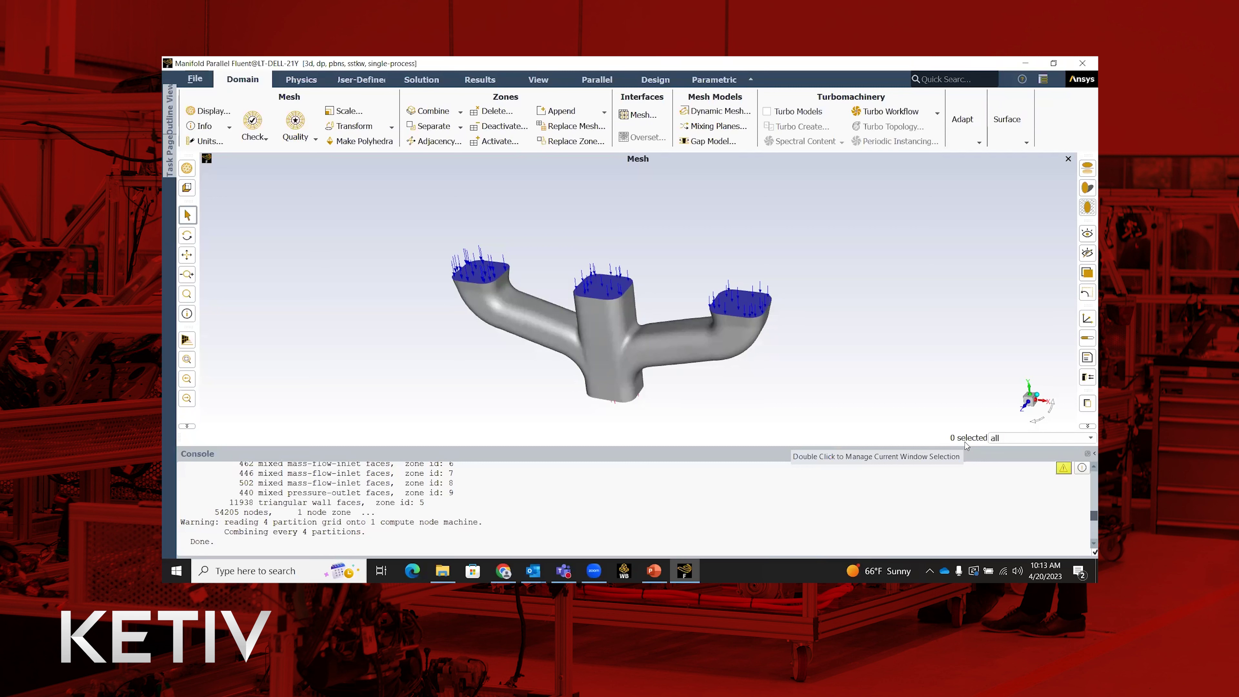
left_click(1042, 79)
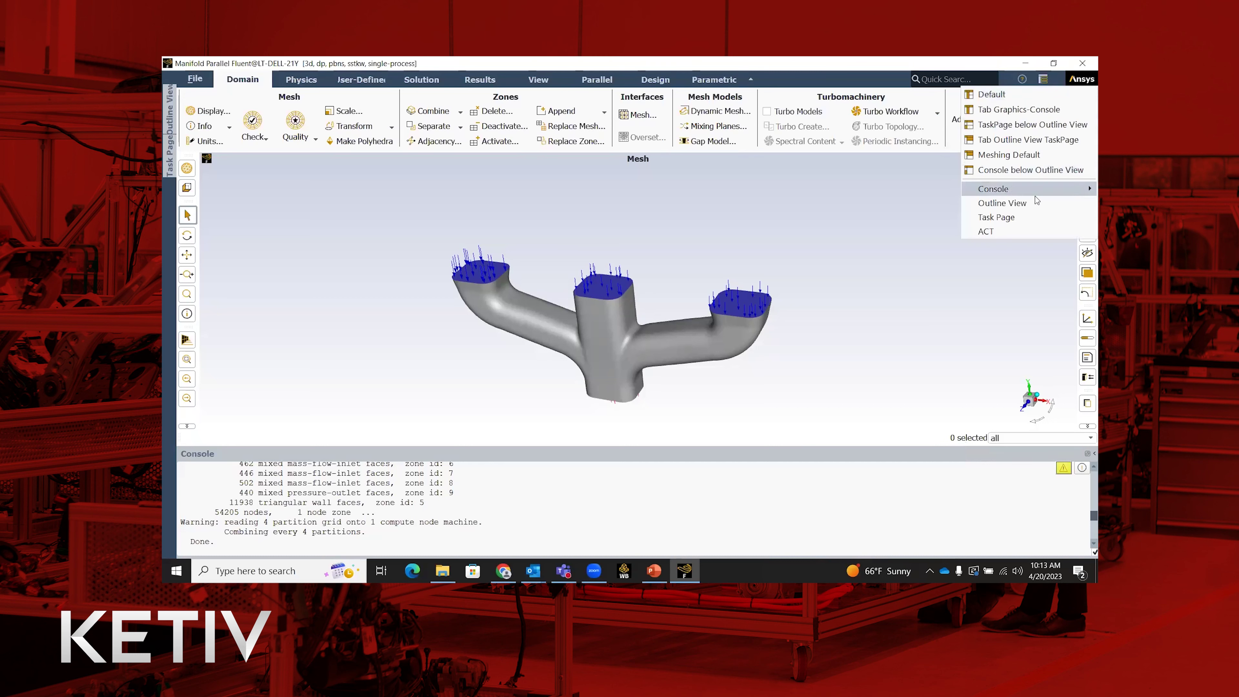
mouse_move(1033, 191)
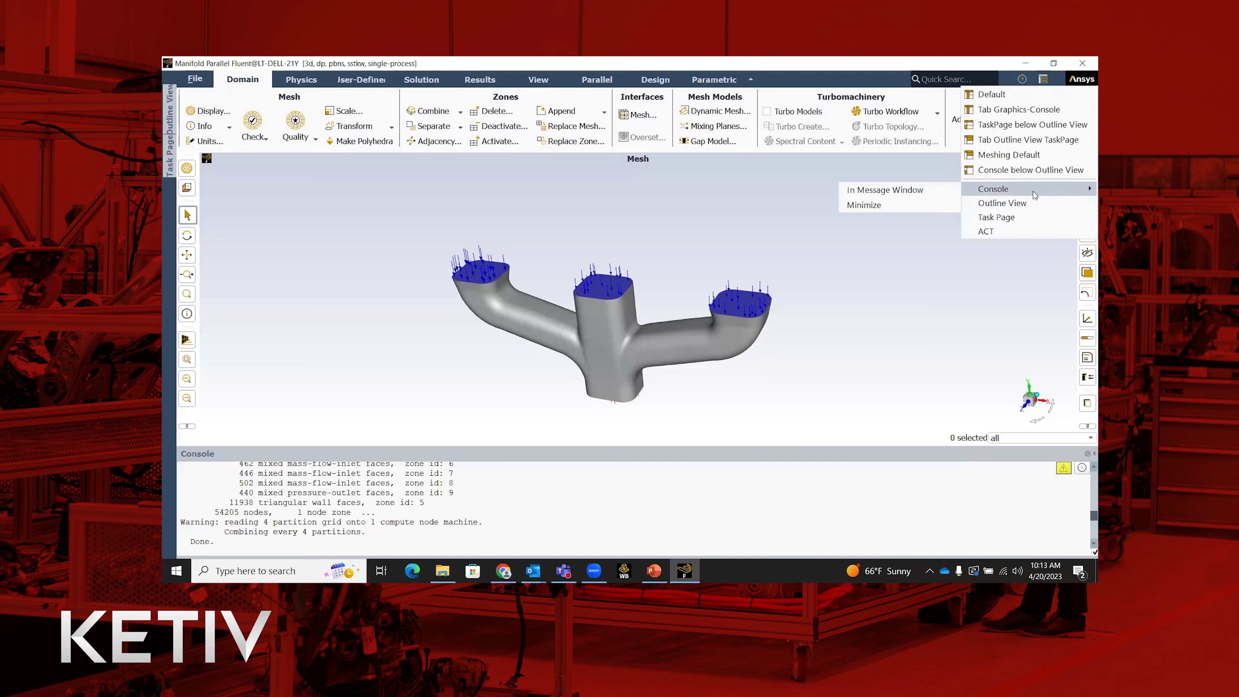
left_click(938, 195)
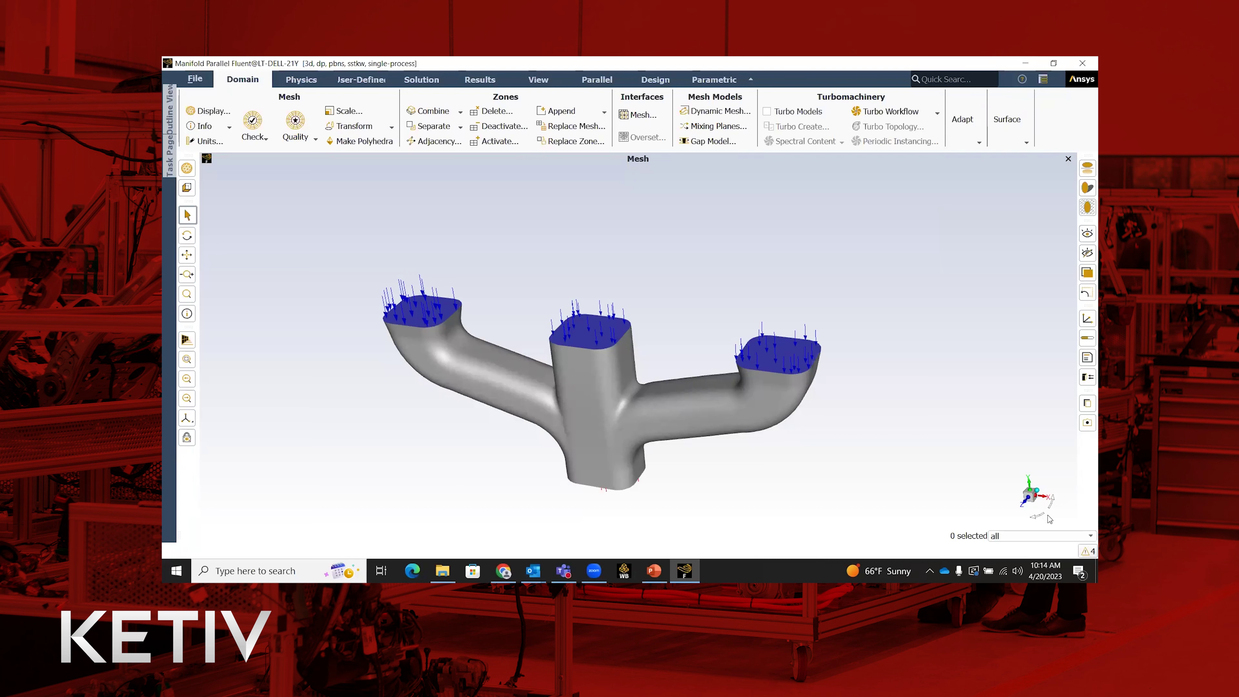
Review the warnings and console output in the Messages window, move it clear of the model and close it.
left_click(1083, 553)
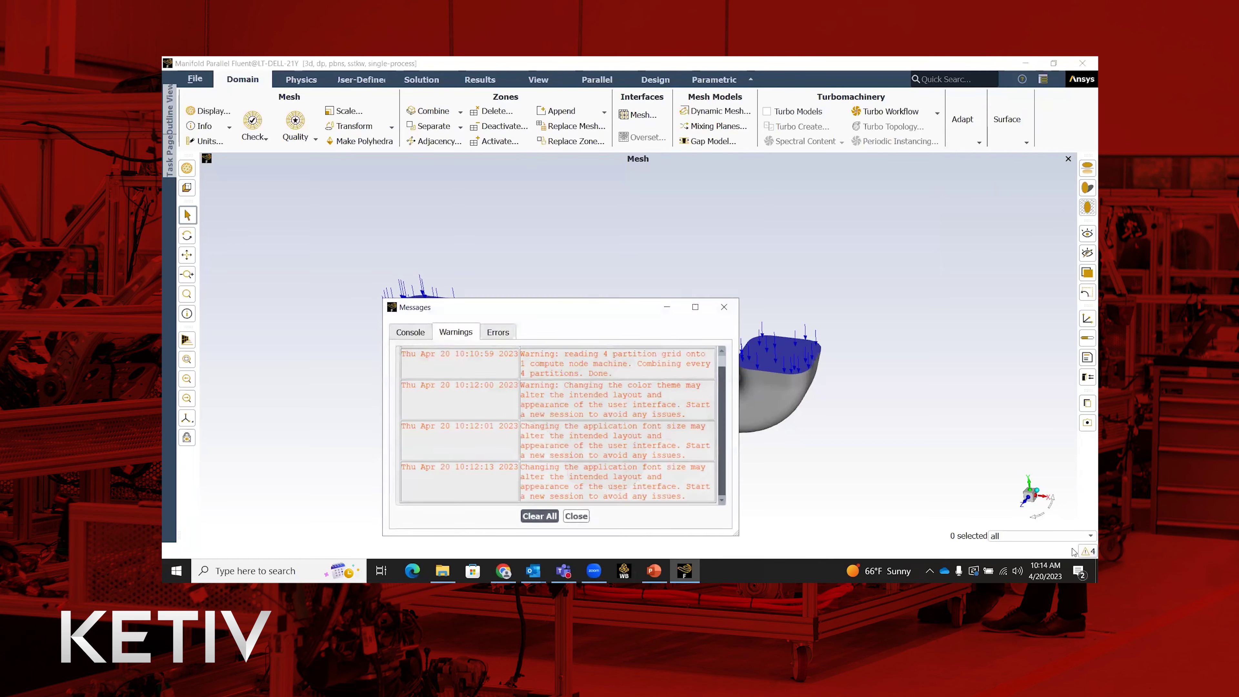
left_click(409, 332)
scroll(441, 380, "up", 2)
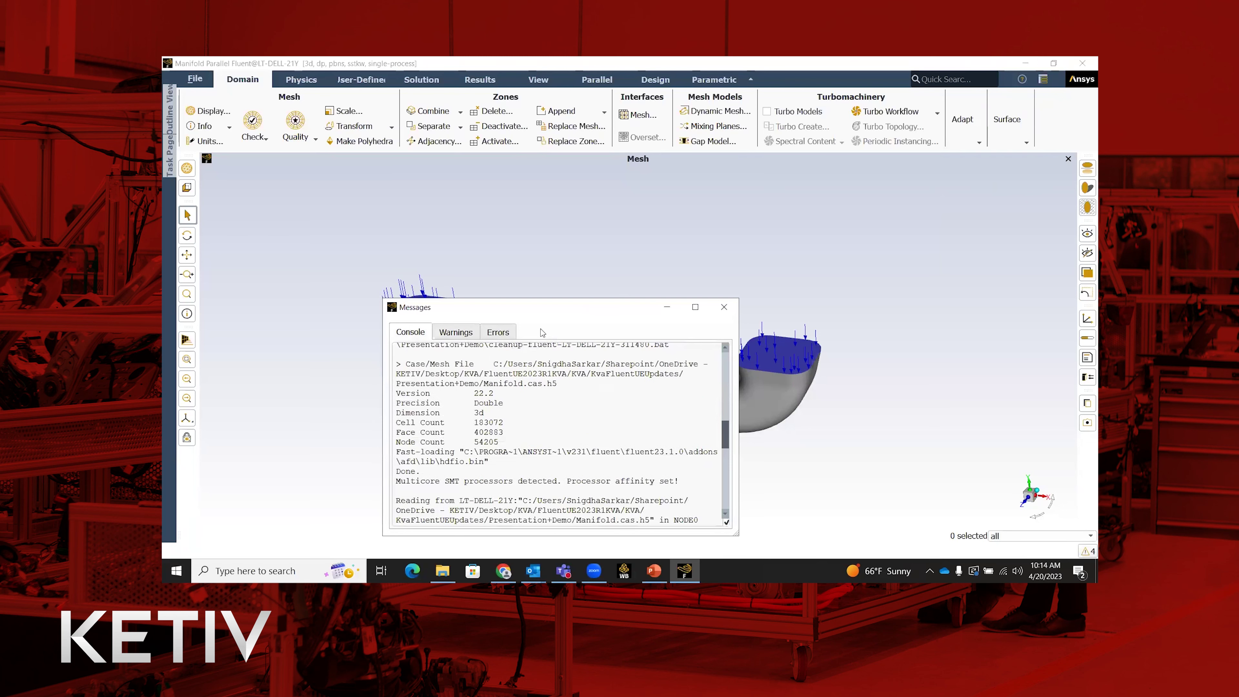
left_click_drag(526, 309, 343, 183)
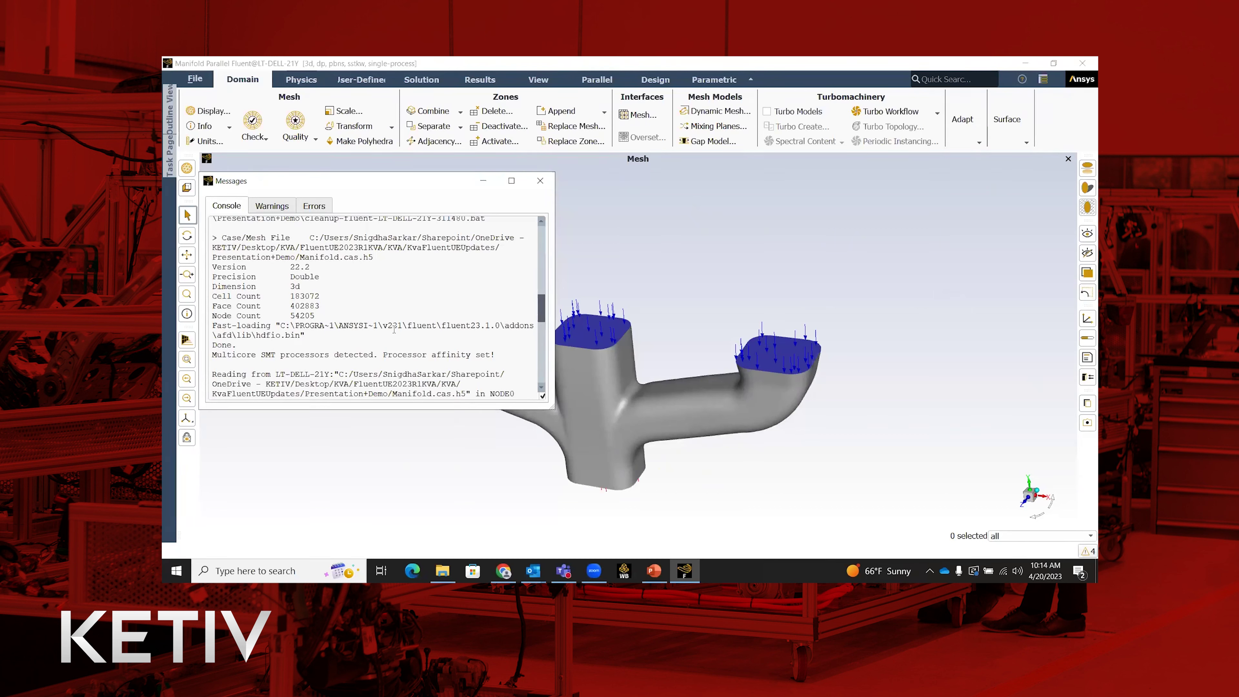
left_click(540, 180)
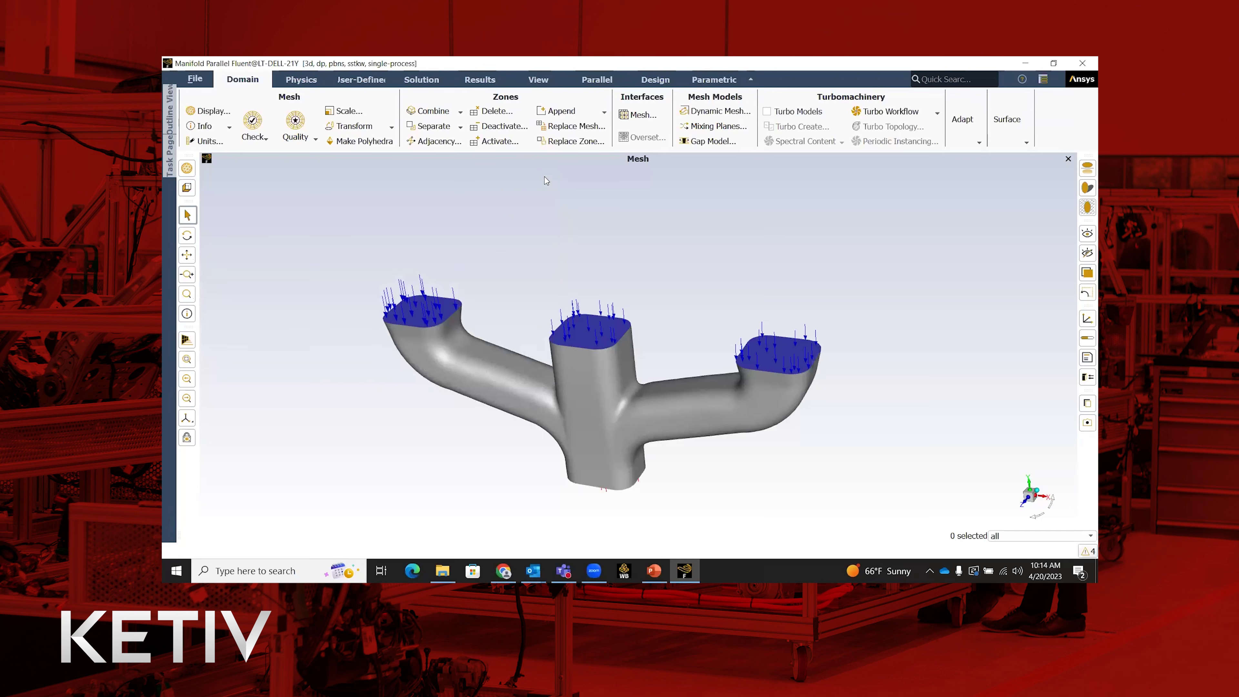
Restore the Default window layout, rotate the manifold to a front view and widen the Outline View to show full entry names.
left_click(1042, 80)
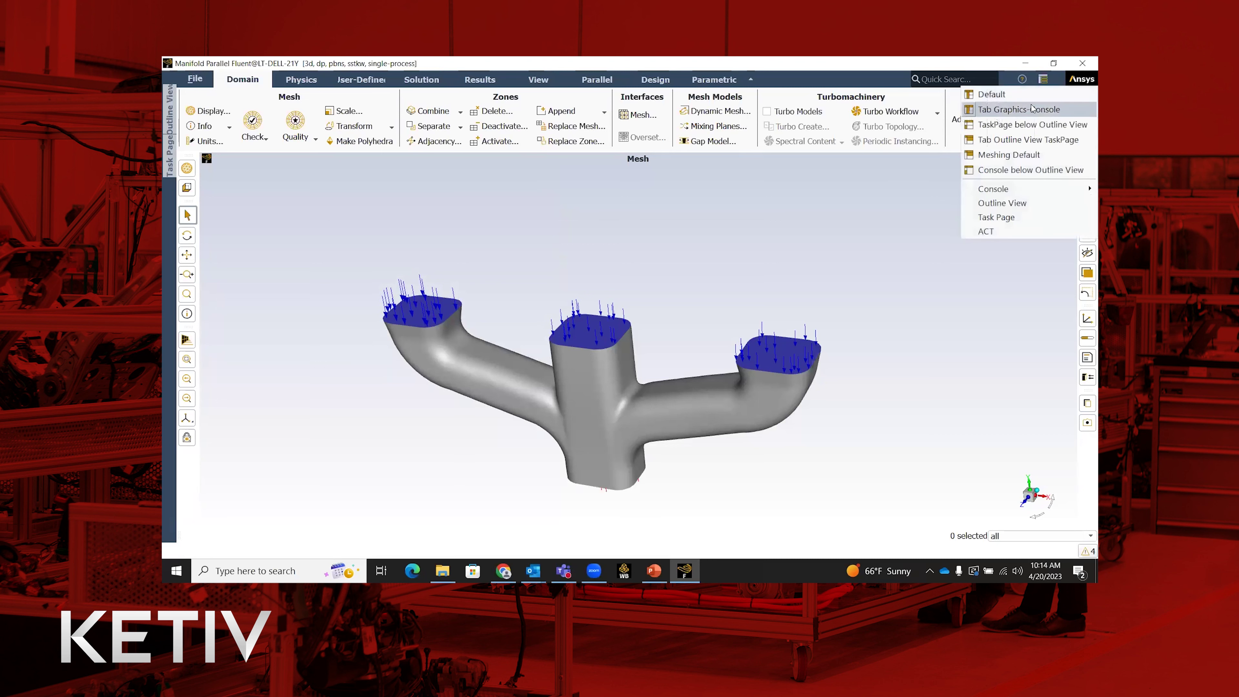
left_click(1029, 94)
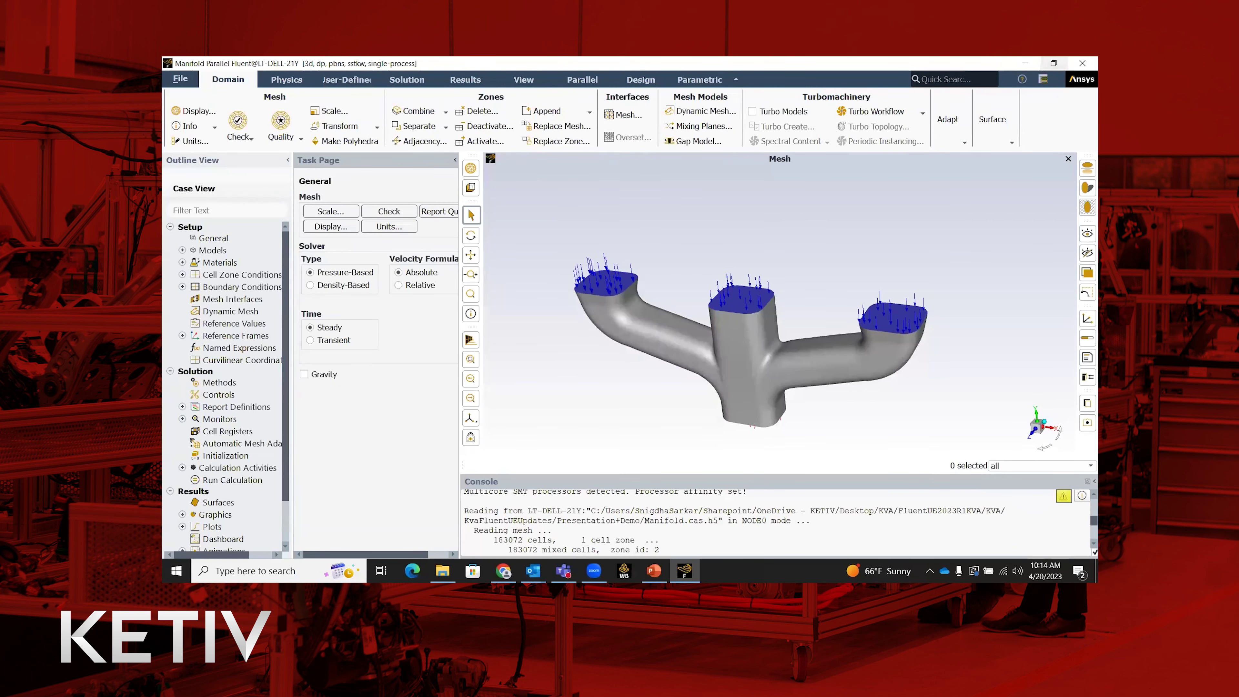
key("alt+Tab")
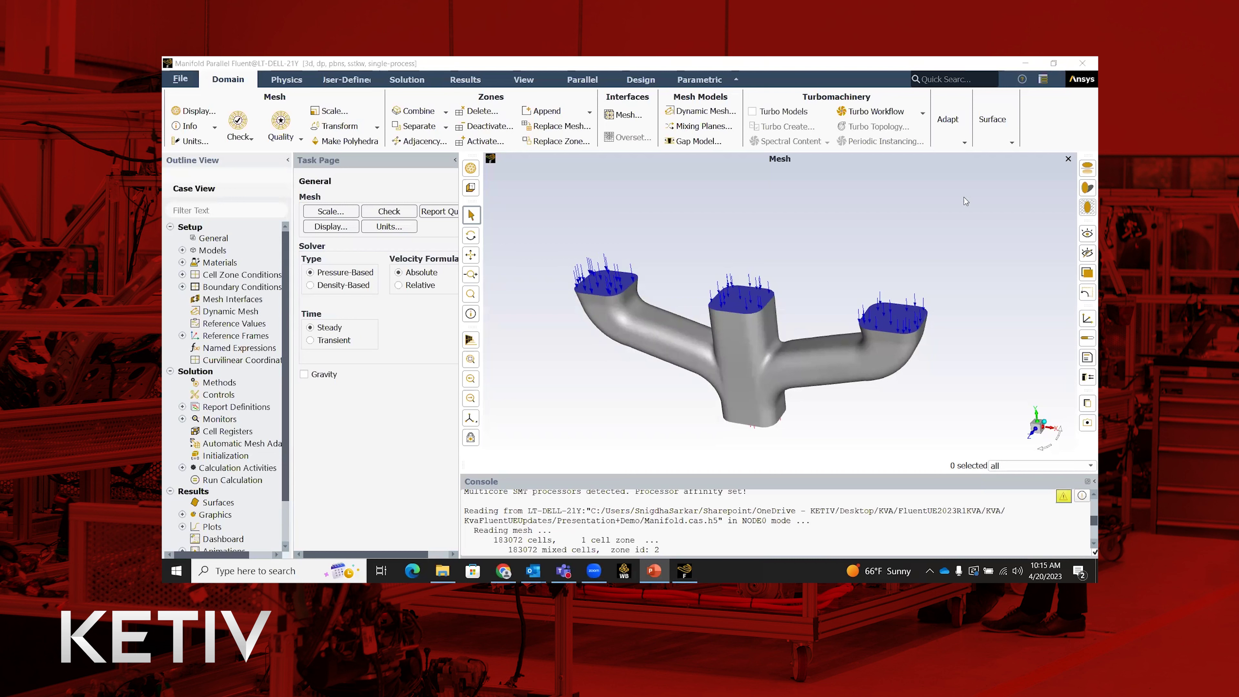
left_click_drag(929, 202, 536, 432)
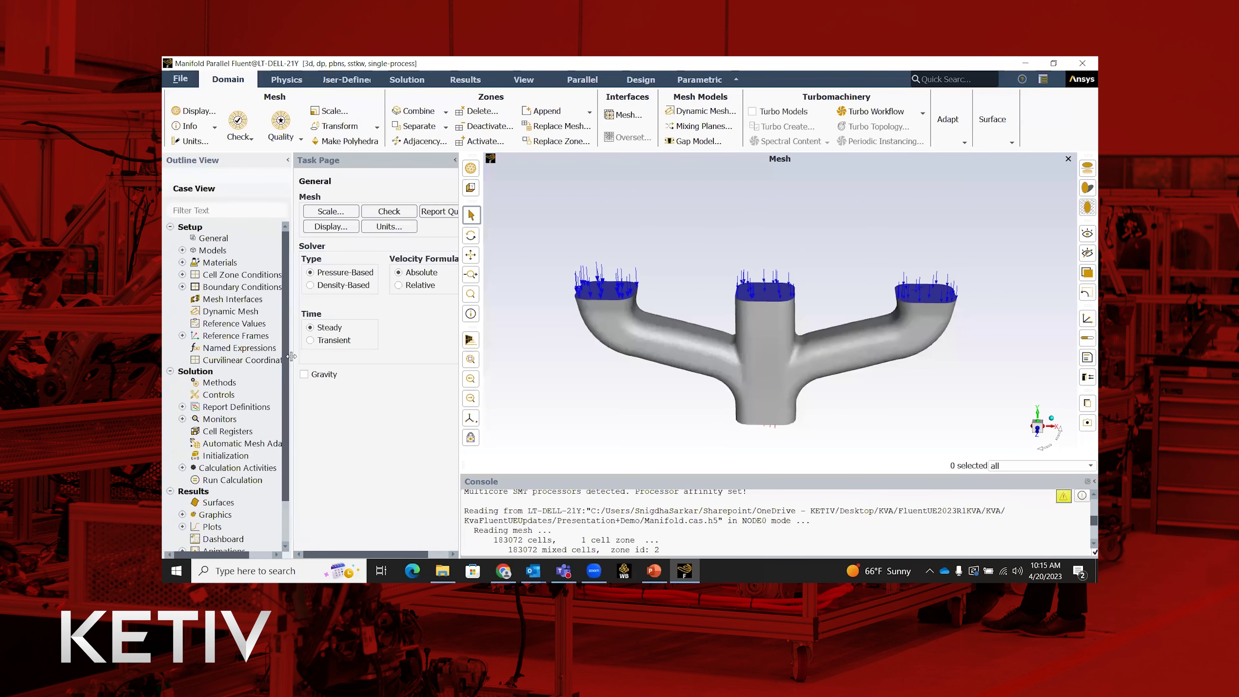
left_click_drag(292, 360, 389, 360)
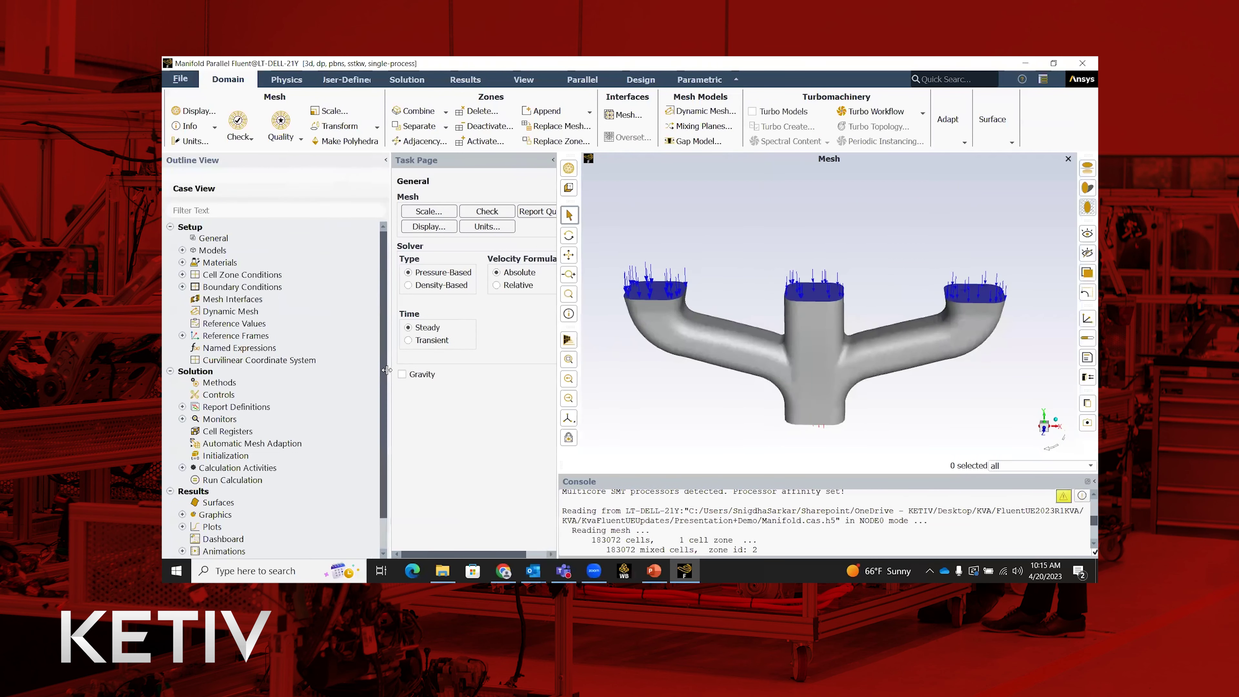
Change the inlet boundary massflow_inlet3 to type pressure-inlet and apply its Pressure Inlet settings with 0 Pa gauge total pressure.
scroll(853, 253, "up", 1)
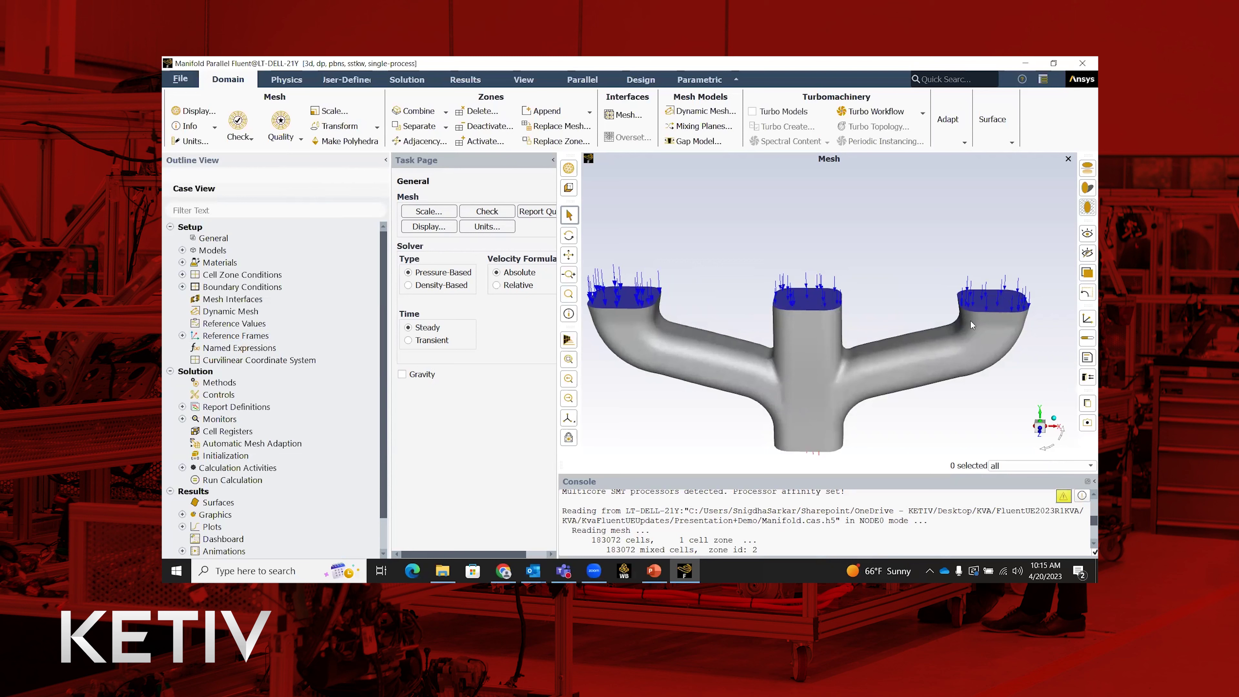
left_click(182, 286)
left_click(194, 299)
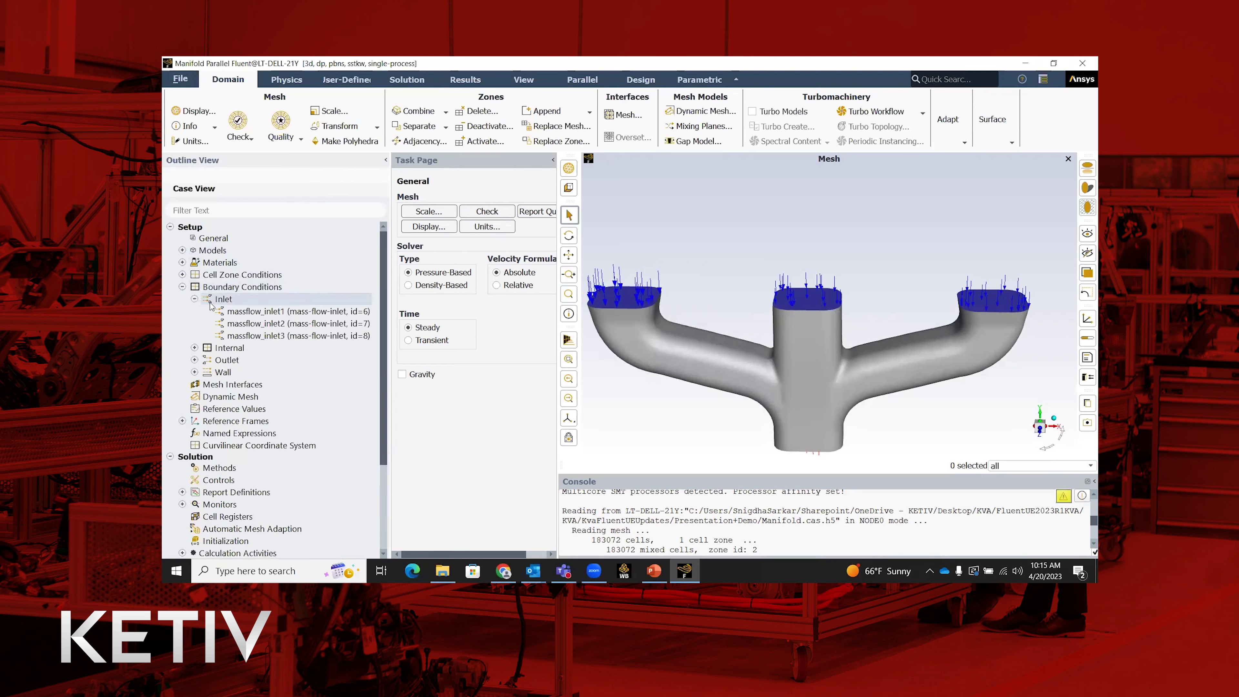
left_click(246, 312)
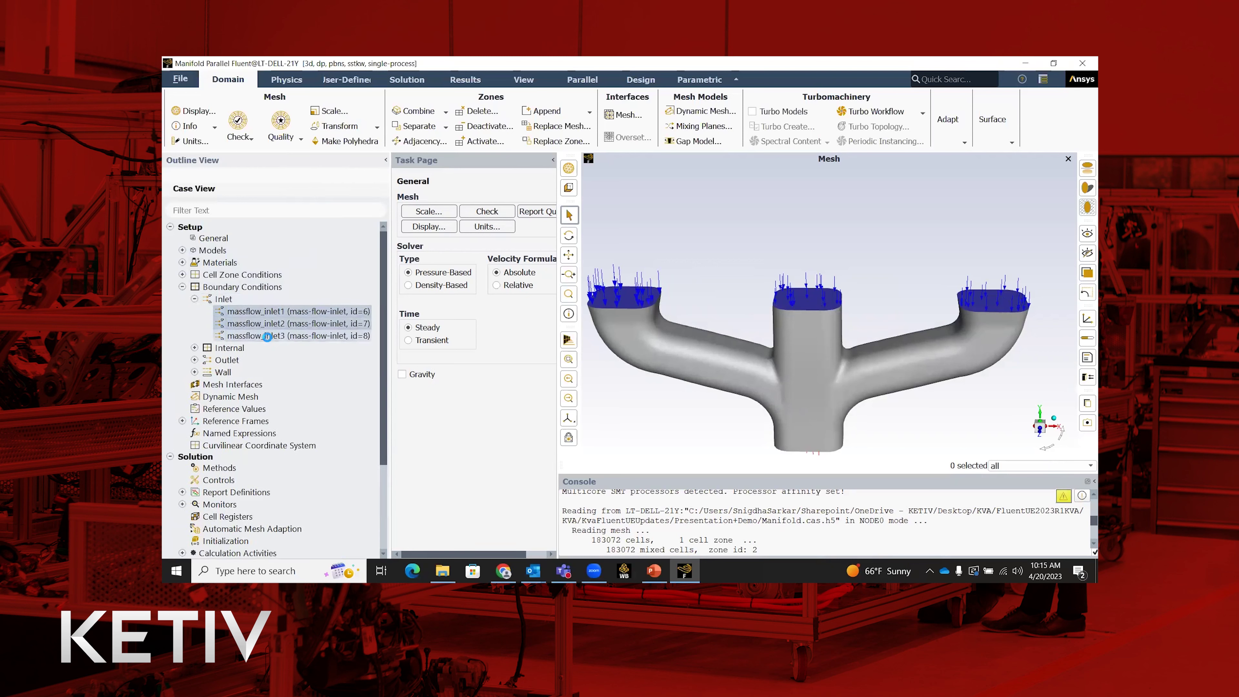
right_click(273, 336)
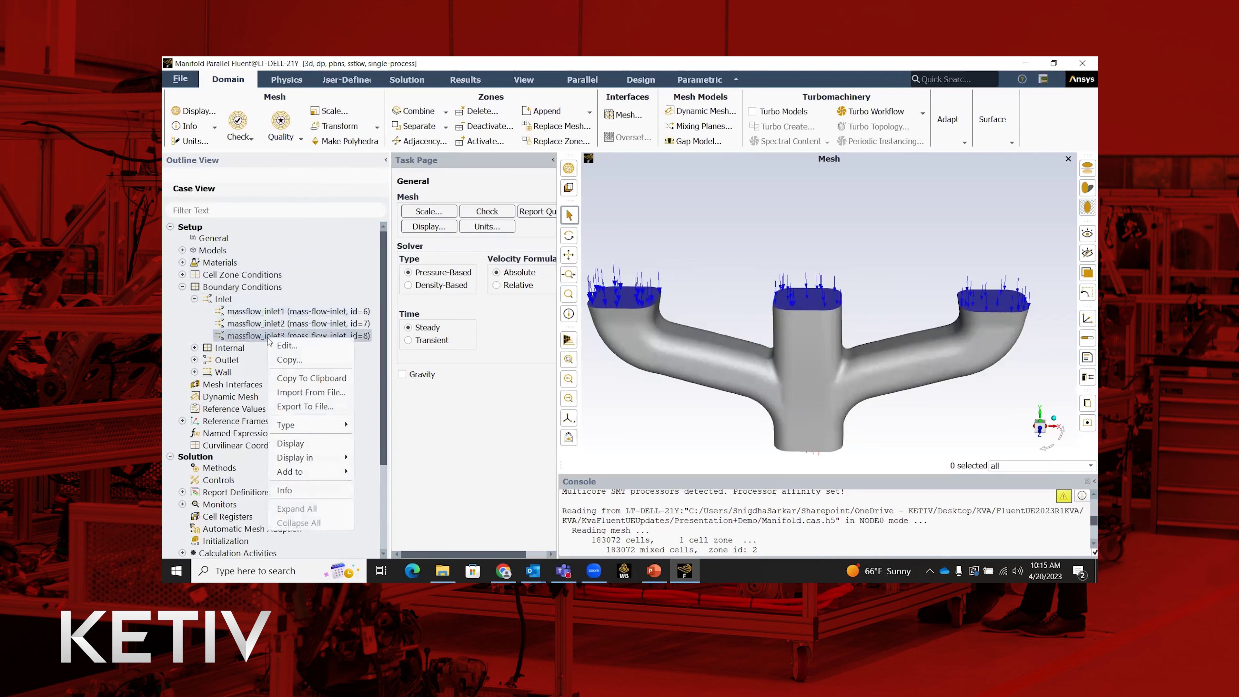
left_click(285, 311)
left_click(288, 324, "ctrl")
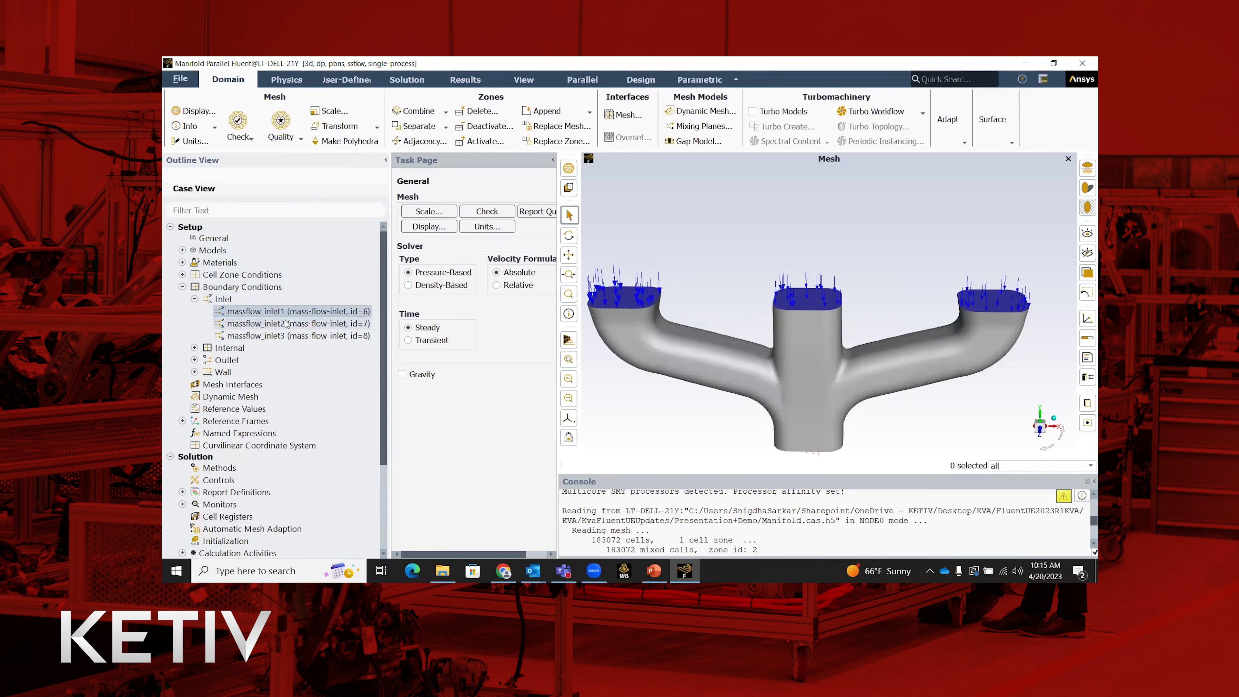
left_click(290, 337)
right_click(291, 337)
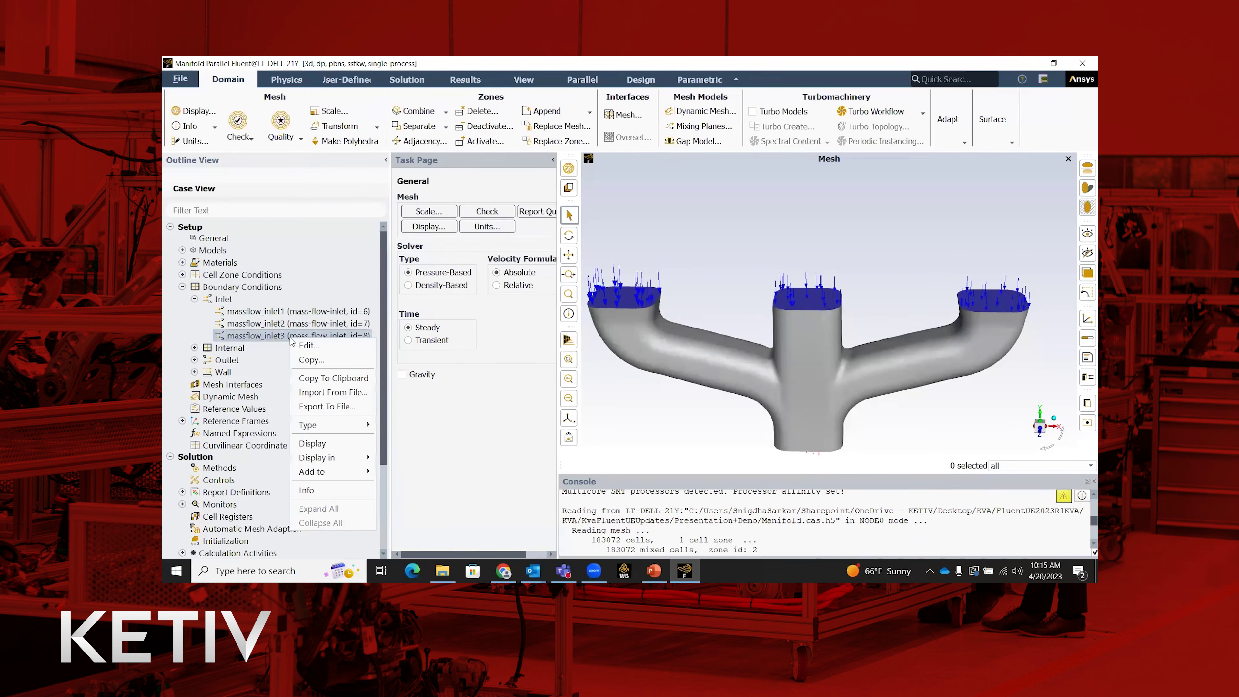
mouse_move(350, 425)
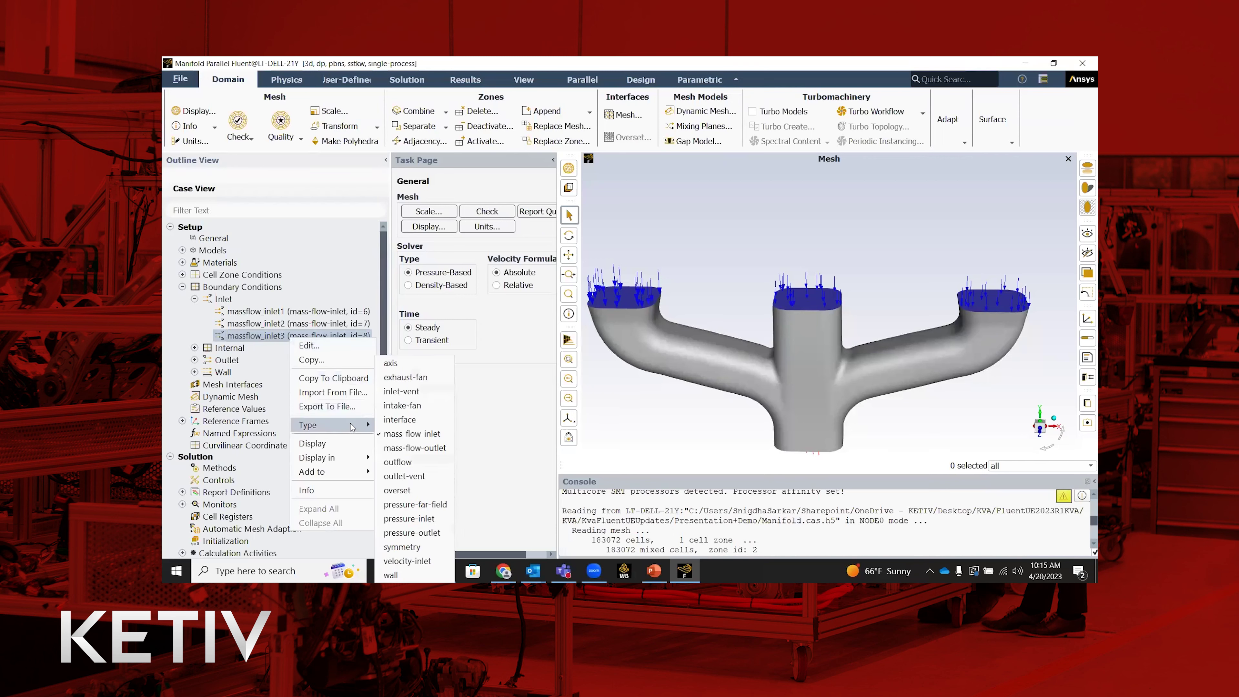
left_click(412, 520)
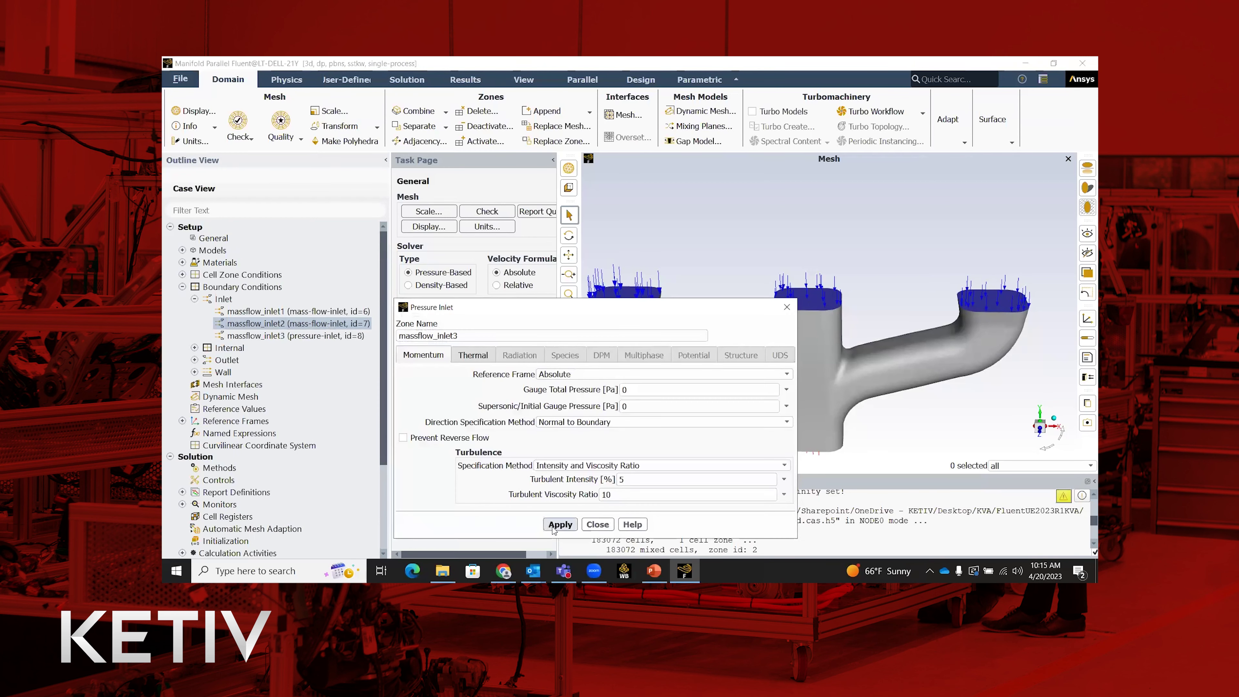
left_click(559, 524)
left_click(597, 524)
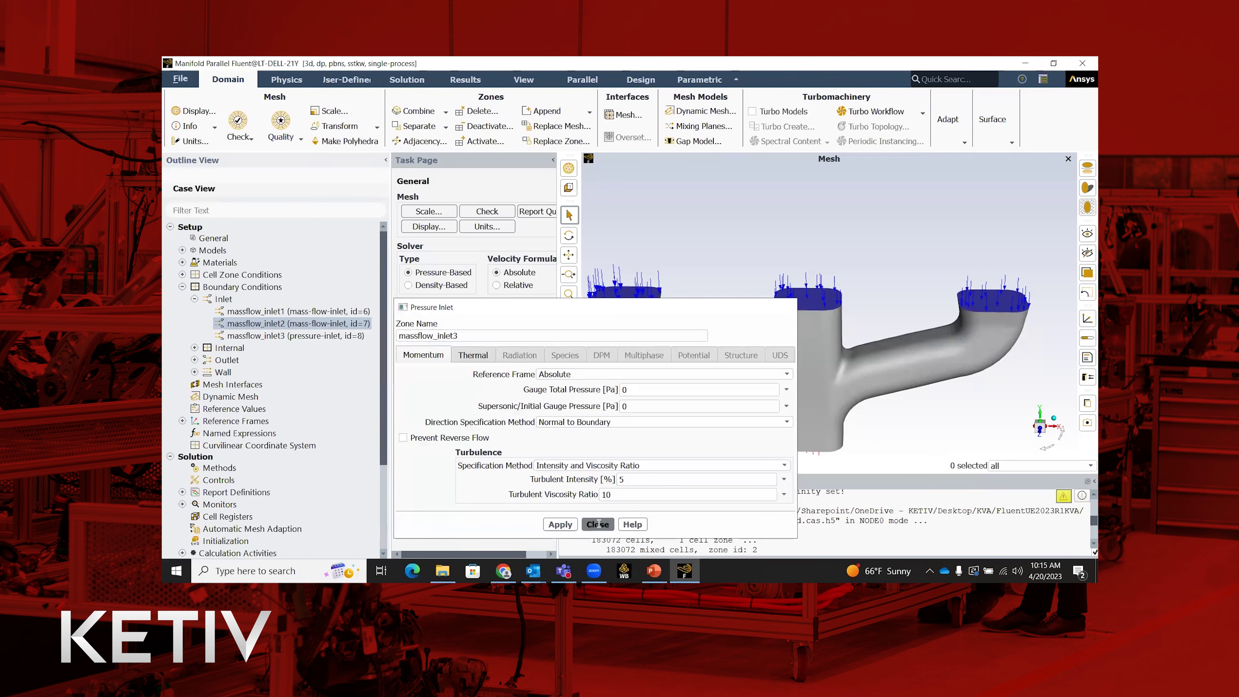
Change the inlet boundary massflow_inlet1 to type pressure-inlet and apply its Pressure Inlet settings with 0 Pa gauge total pressure.
right_click(322, 335)
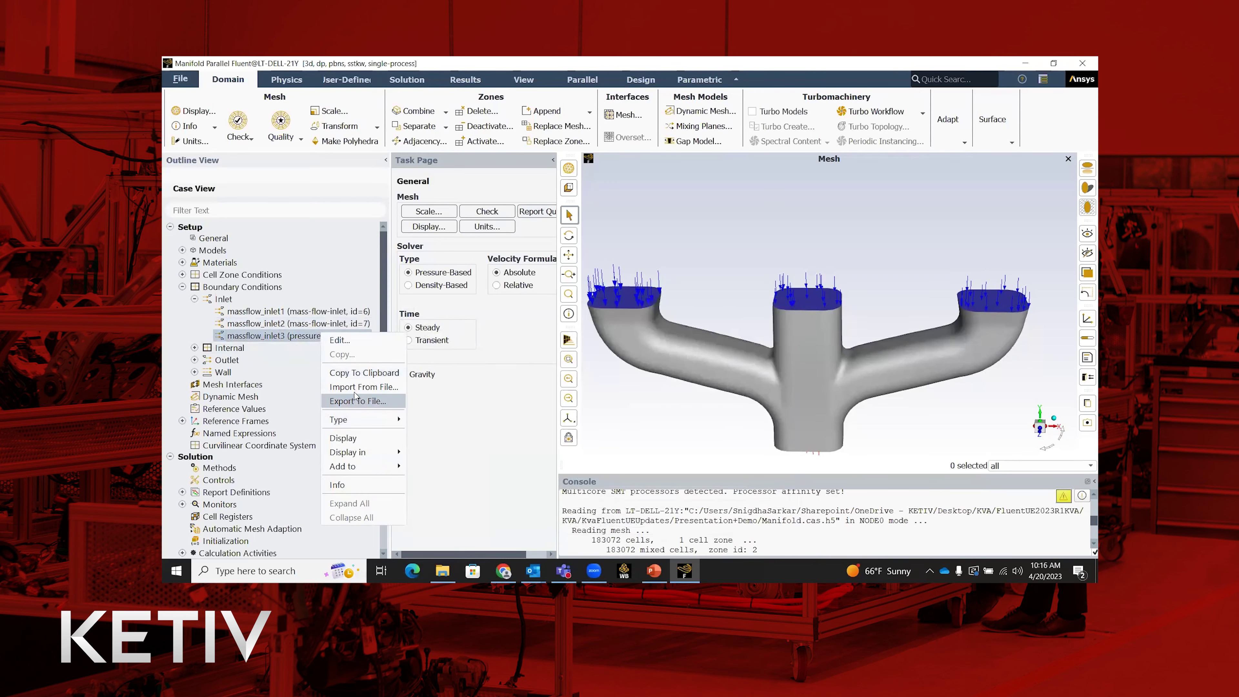
left_click(302, 323)
left_click(313, 312, "ctrl")
right_click(313, 313)
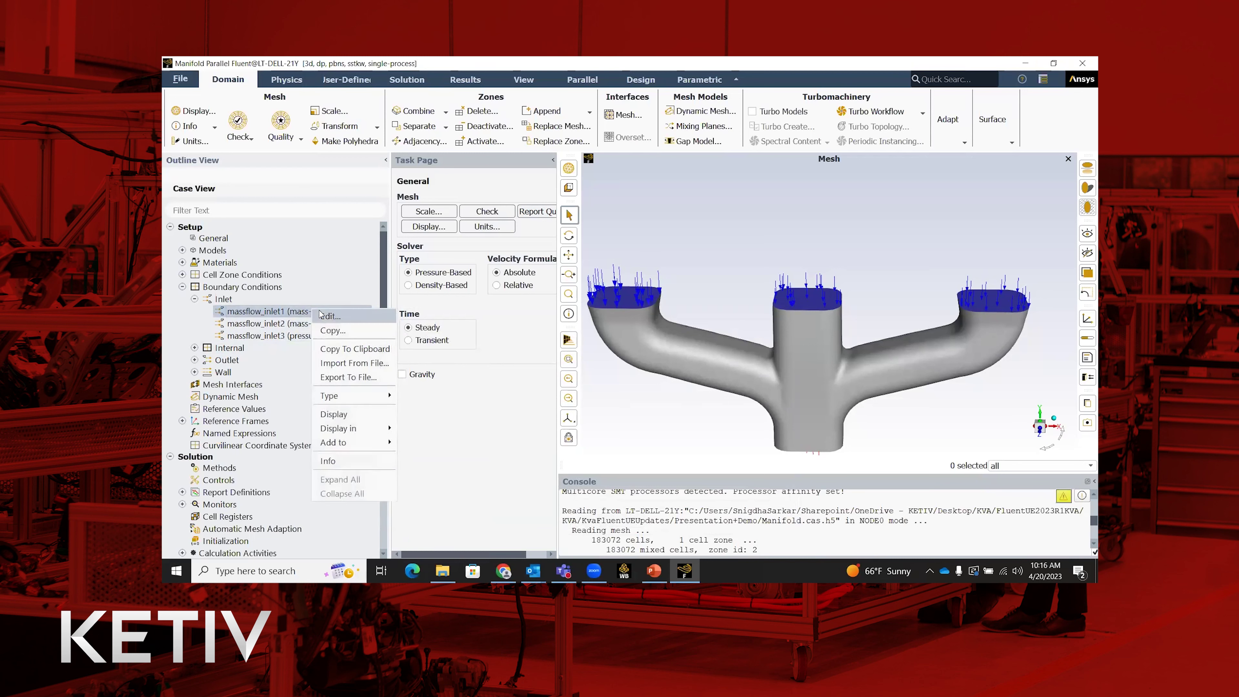
mouse_move(358, 396)
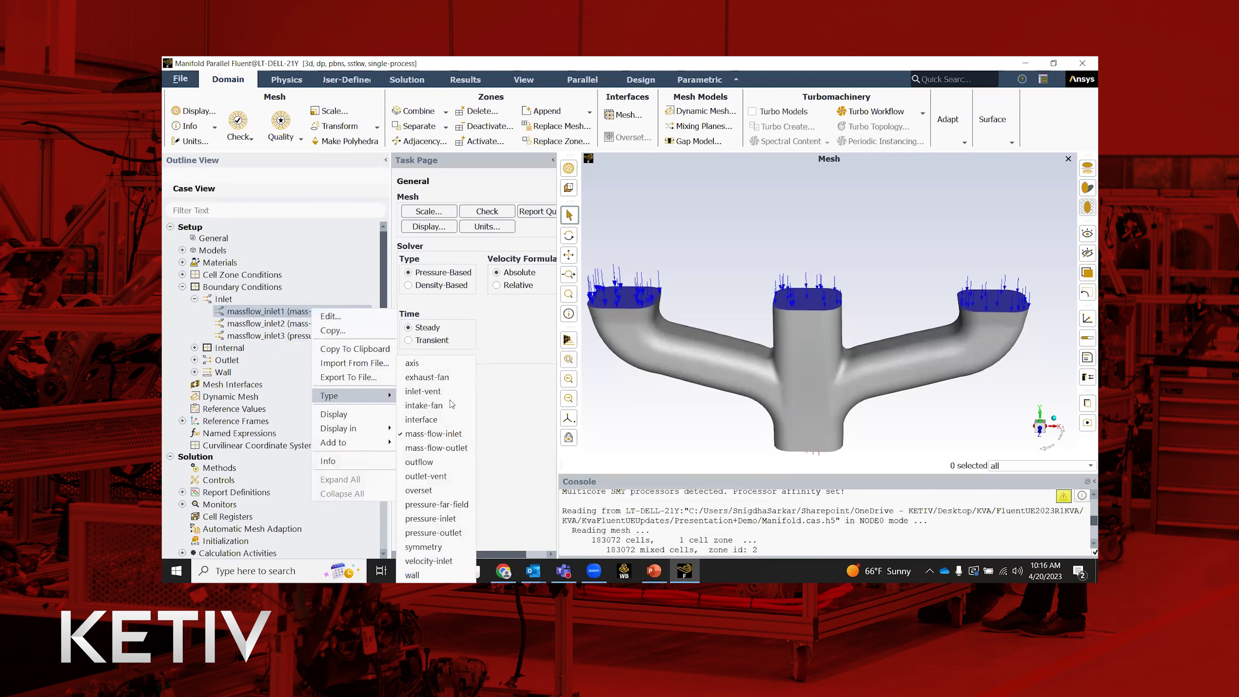
left_click(468, 513)
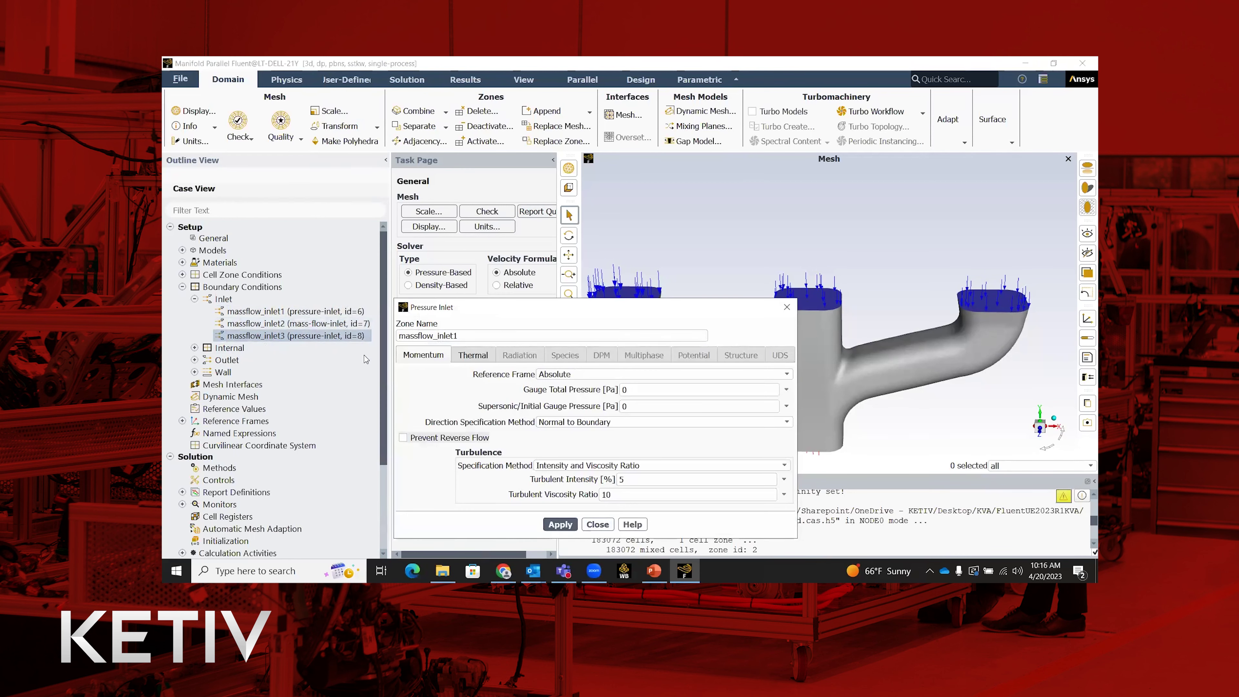
left_click(560, 524)
left_click(596, 524)
Copy the boundary conditions from massflow_inlet1 to massflow_inlet3.
left_click(283, 315)
right_click(283, 314)
left_click(317, 352)
left_click(610, 343)
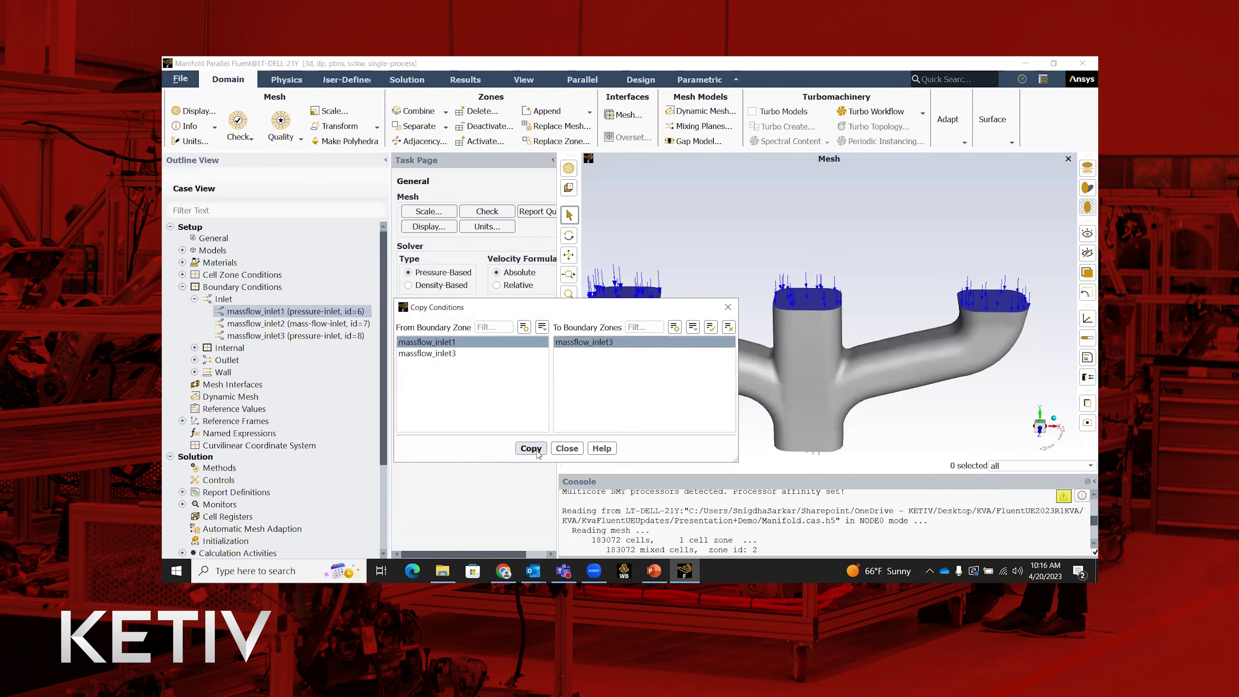
left_click(531, 448)
left_click(664, 334)
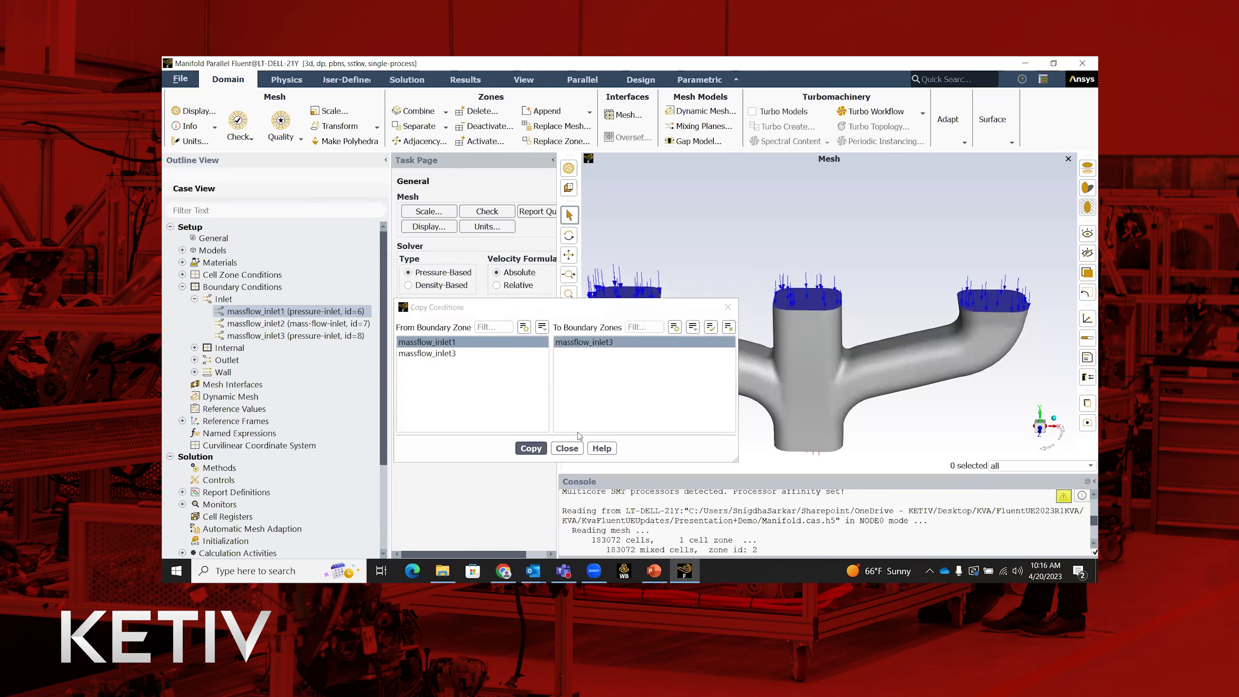
left_click(567, 448)
Read the profile file stpressinl.csv into the Profiles dialog of the boundary conditions.
double_click(242, 286)
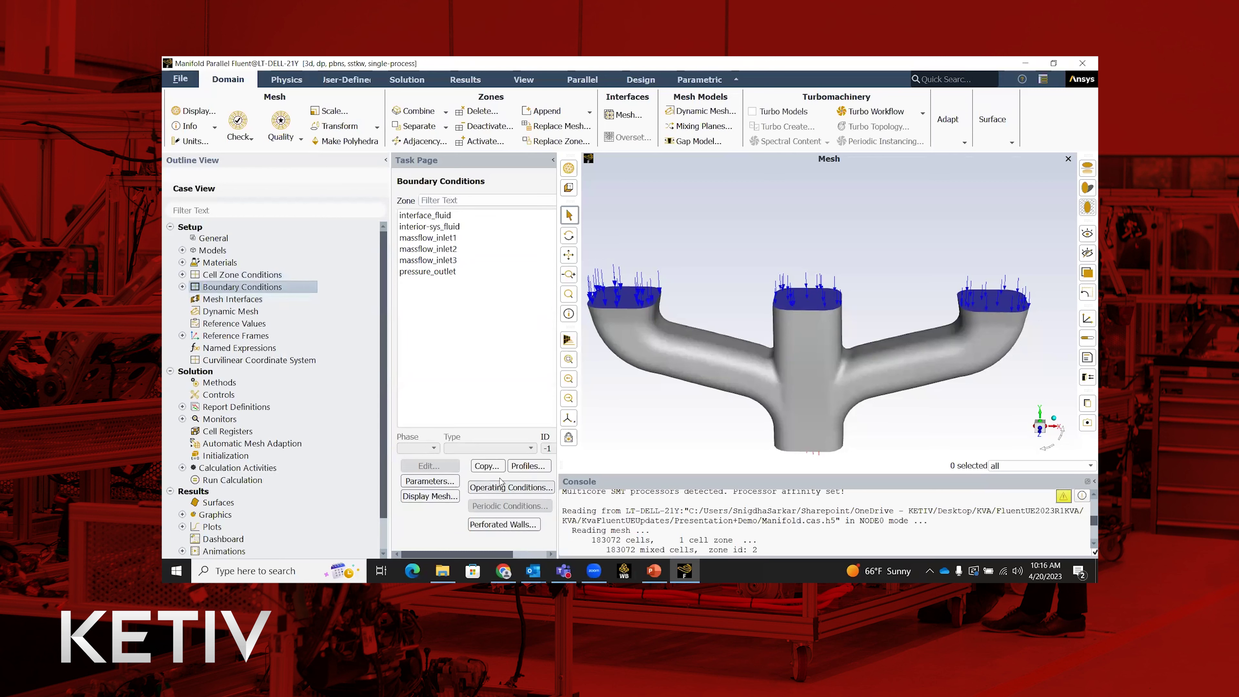
left_click(528, 465)
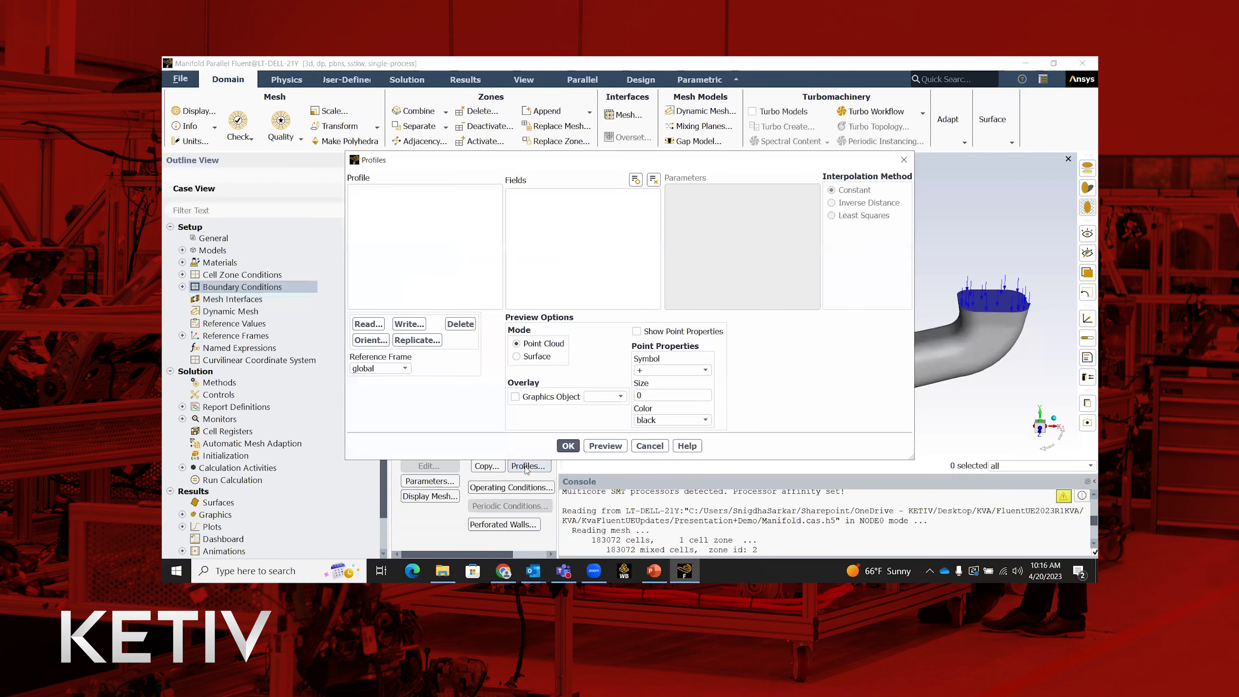
left_click(368, 323)
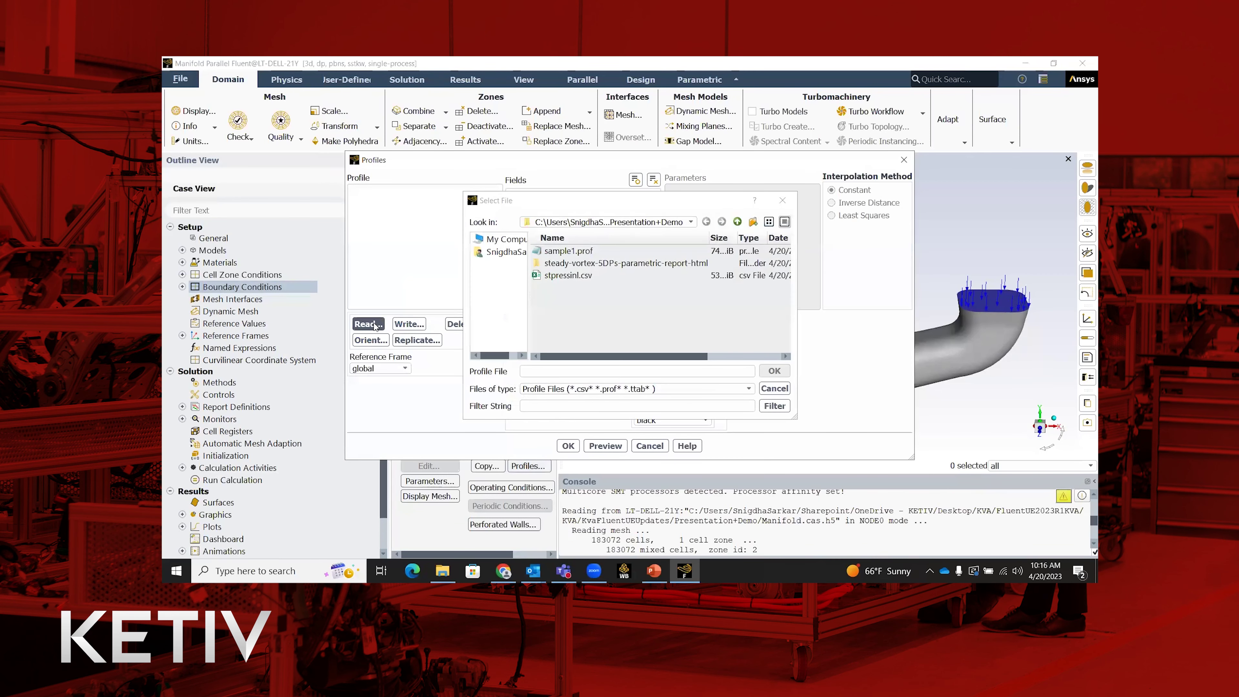
left_click(585, 278)
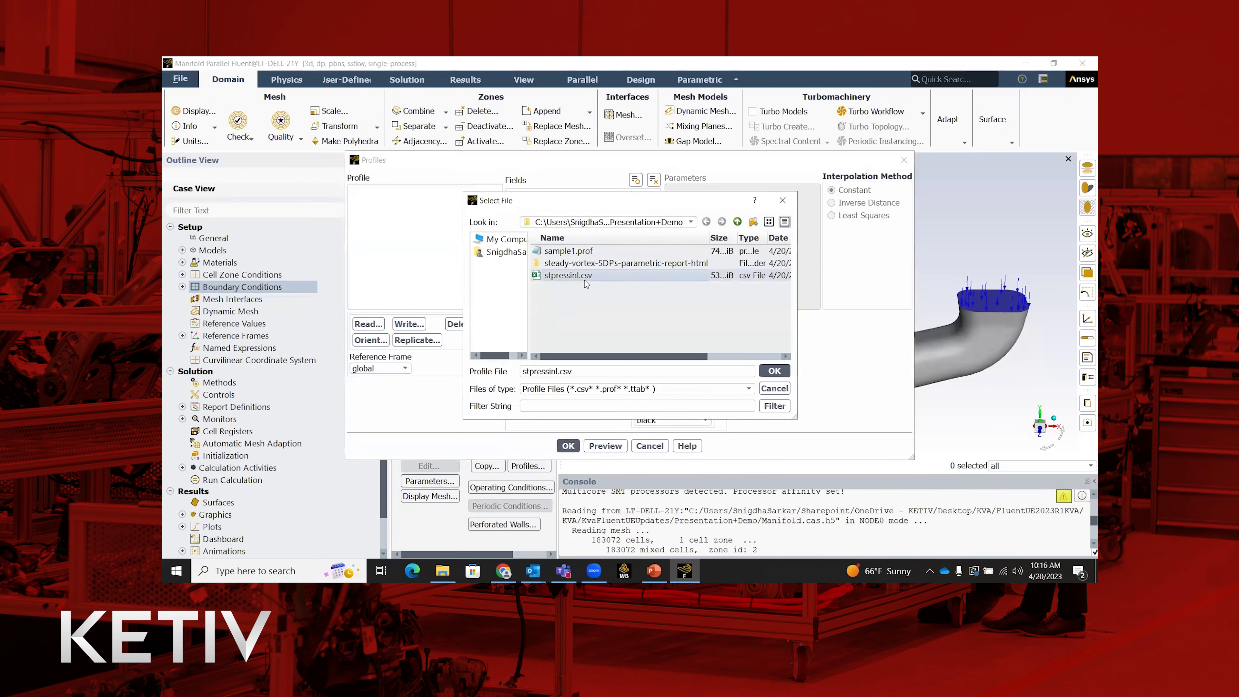
left_click(776, 371)
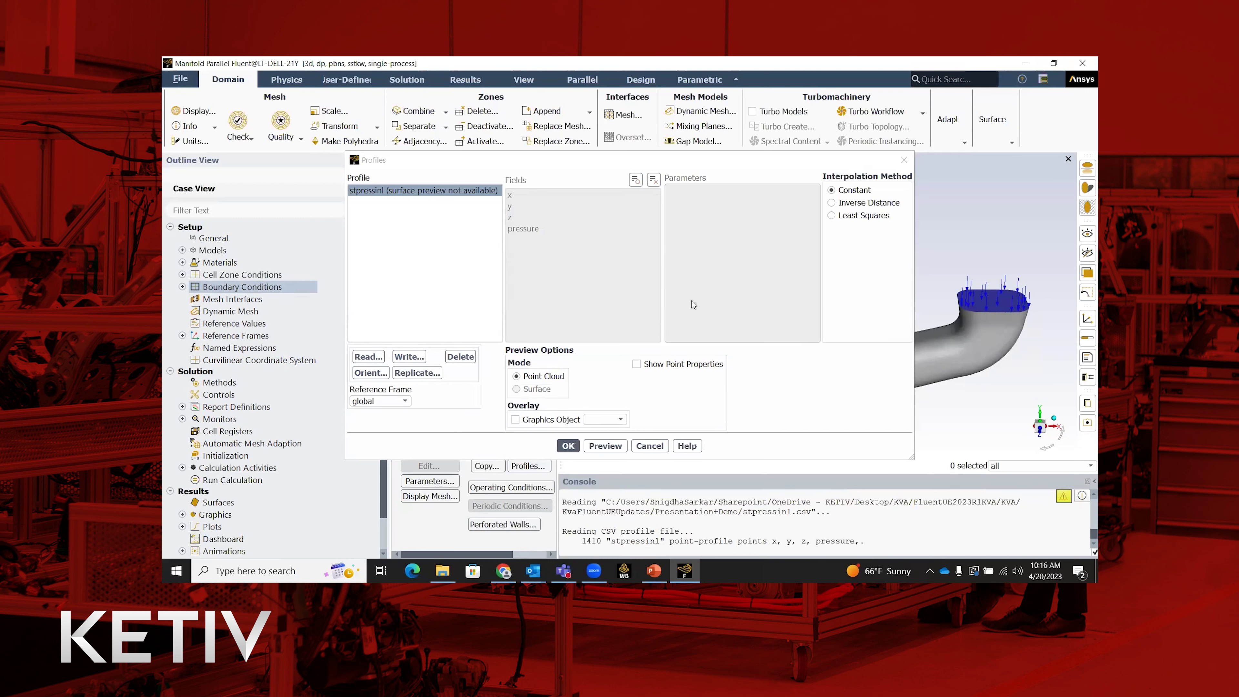
Show the point properties and preview the stpressinl profile as a point cloud, keeping the dialog clear of the points.
left_click(594, 156)
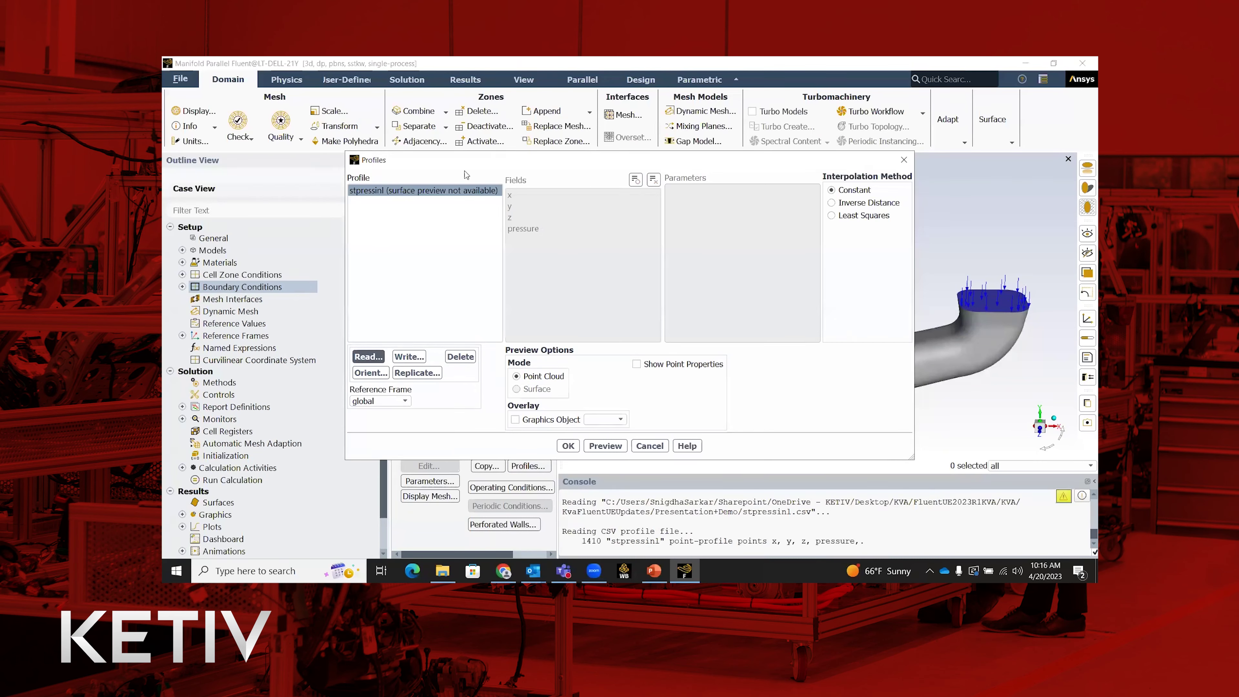
left_click_drag(582, 159, 484, 145)
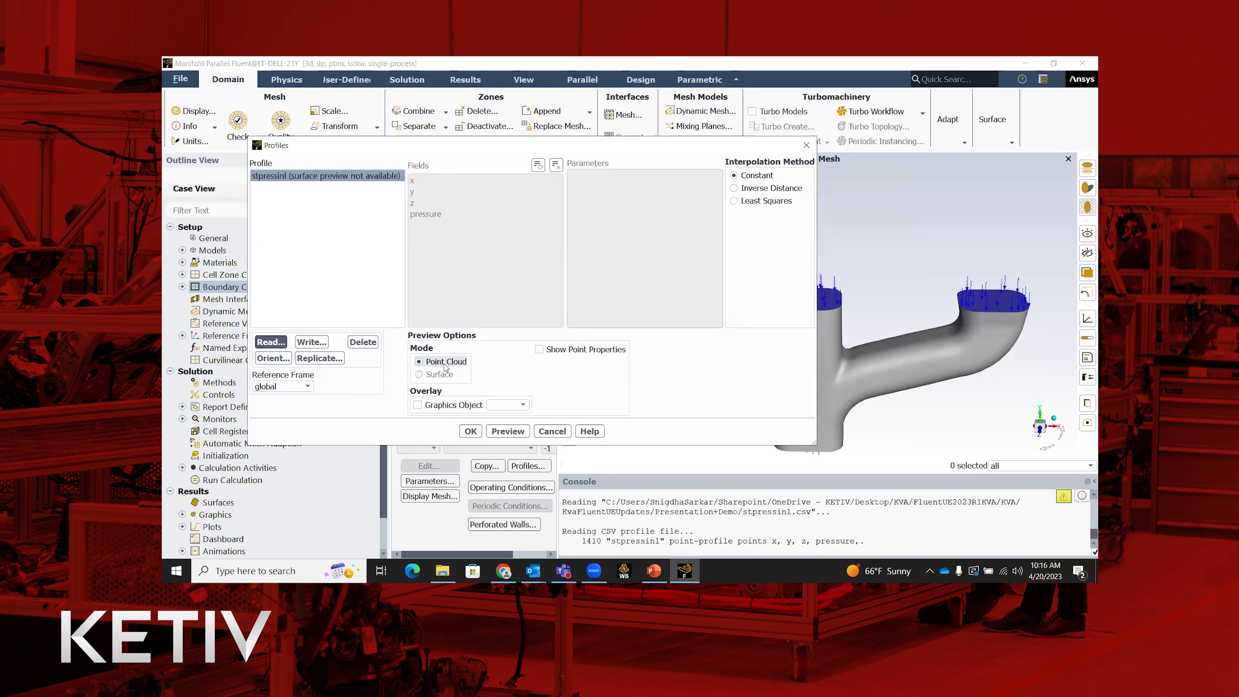
left_click(539, 349)
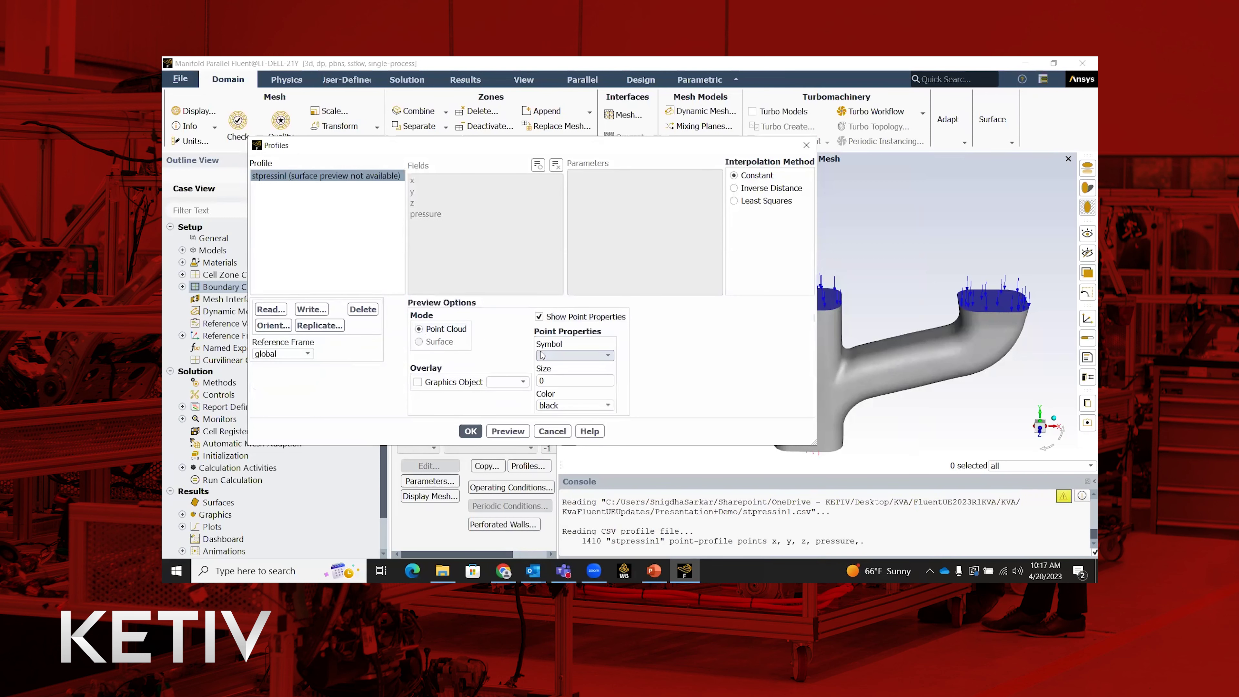
left_click(507, 432)
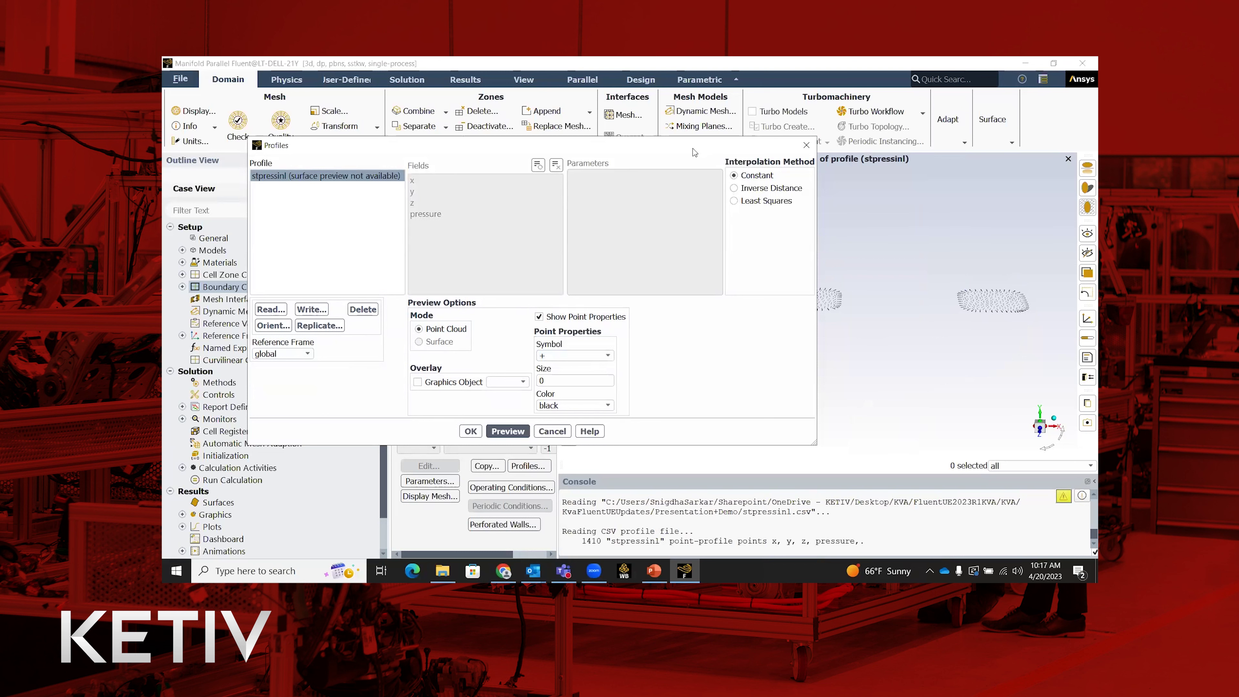
left_click_drag(694, 149, 457, 235)
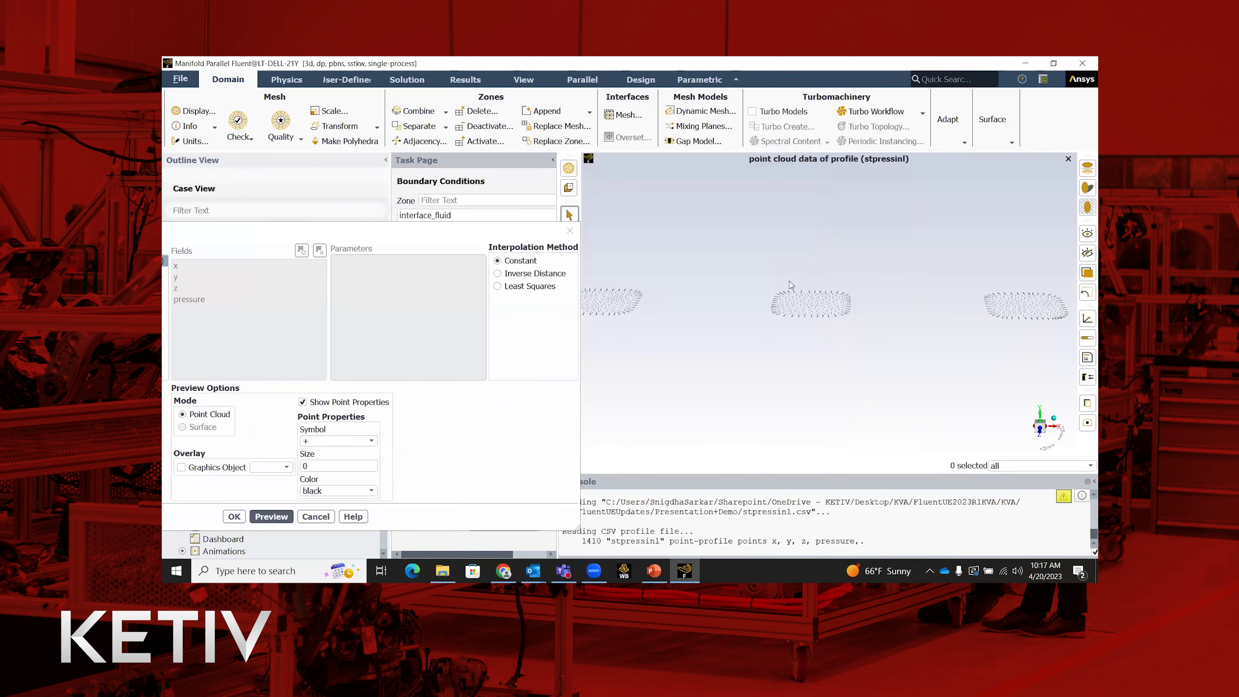
left_click_drag(797, 311, 974, 345)
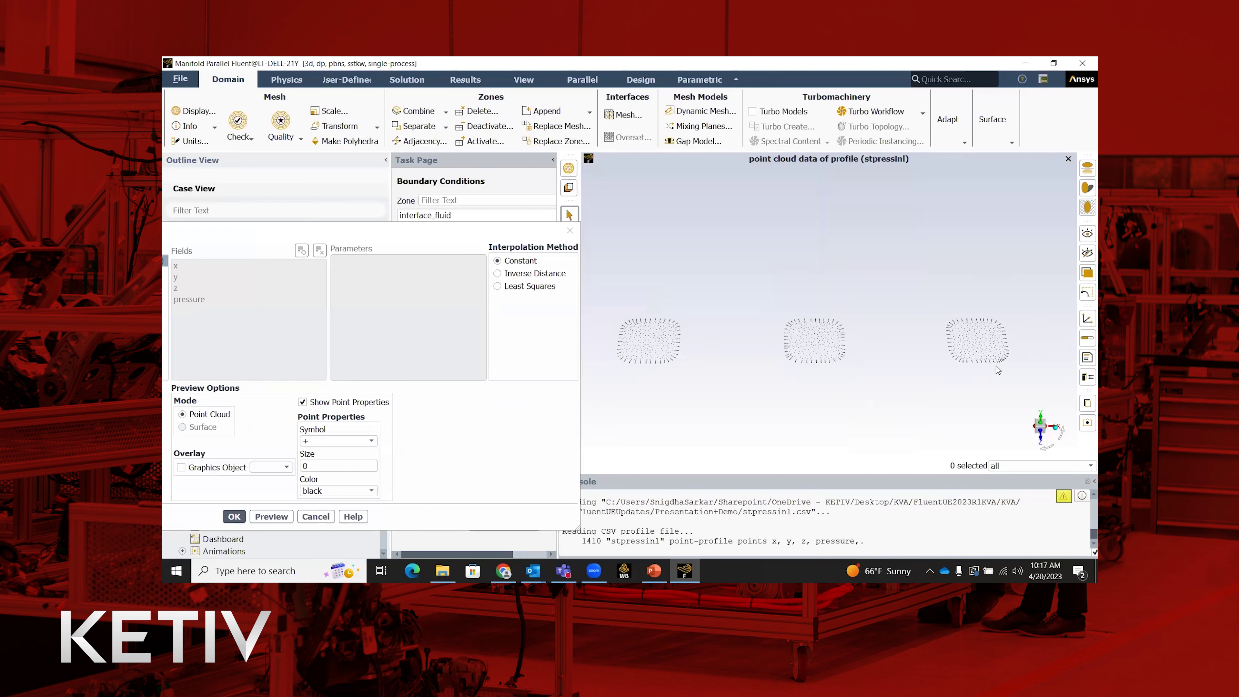
Set the profile preview's point size to 1, redisplay the point cloud and accept the Profiles settings.
double_click(317, 461)
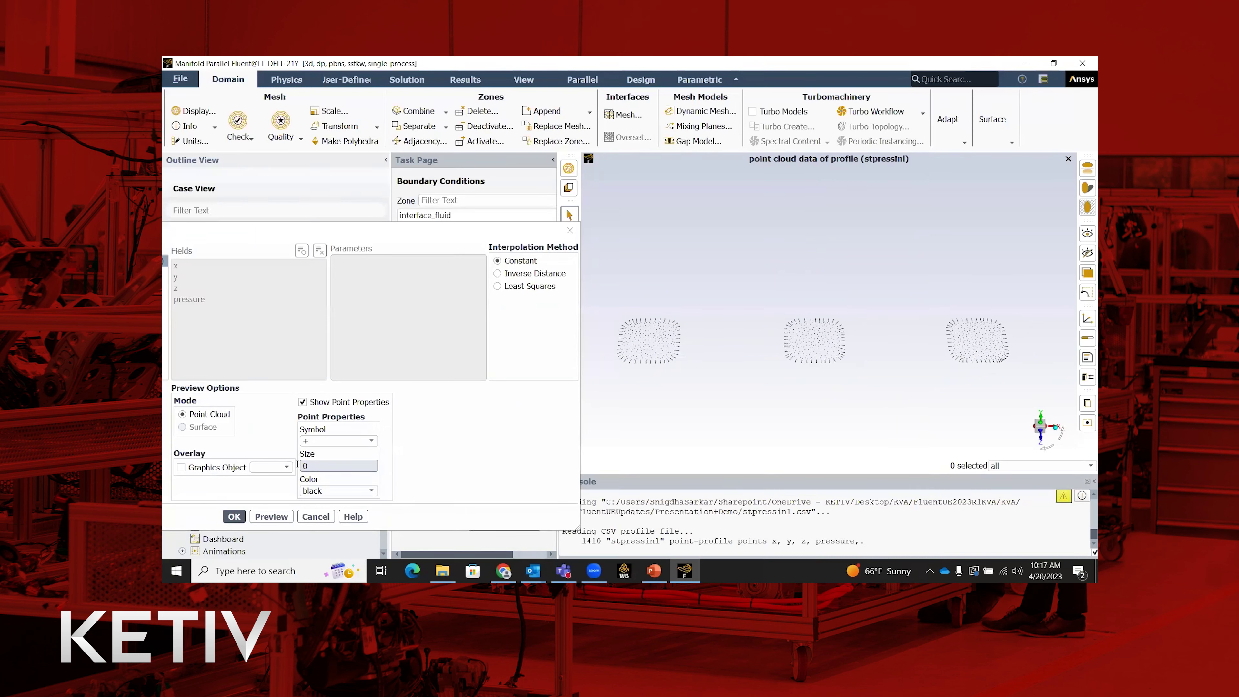
type("1")
left_click(282, 517)
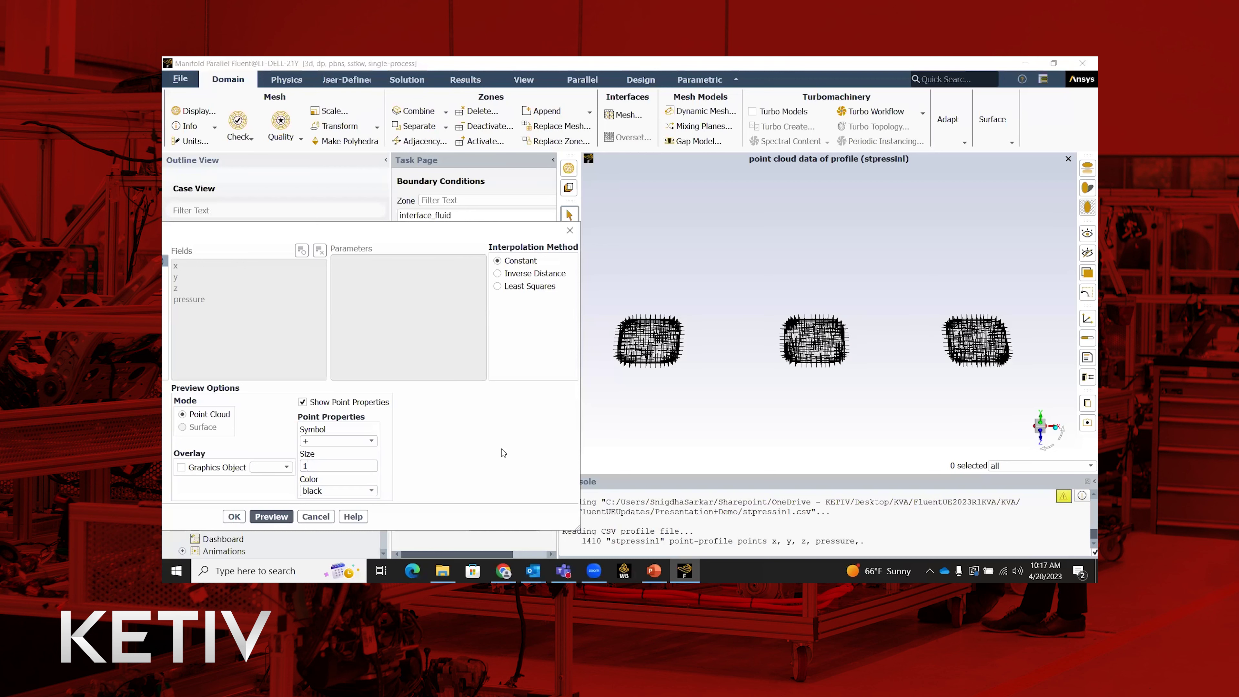
left_click_drag(795, 345, 813, 358)
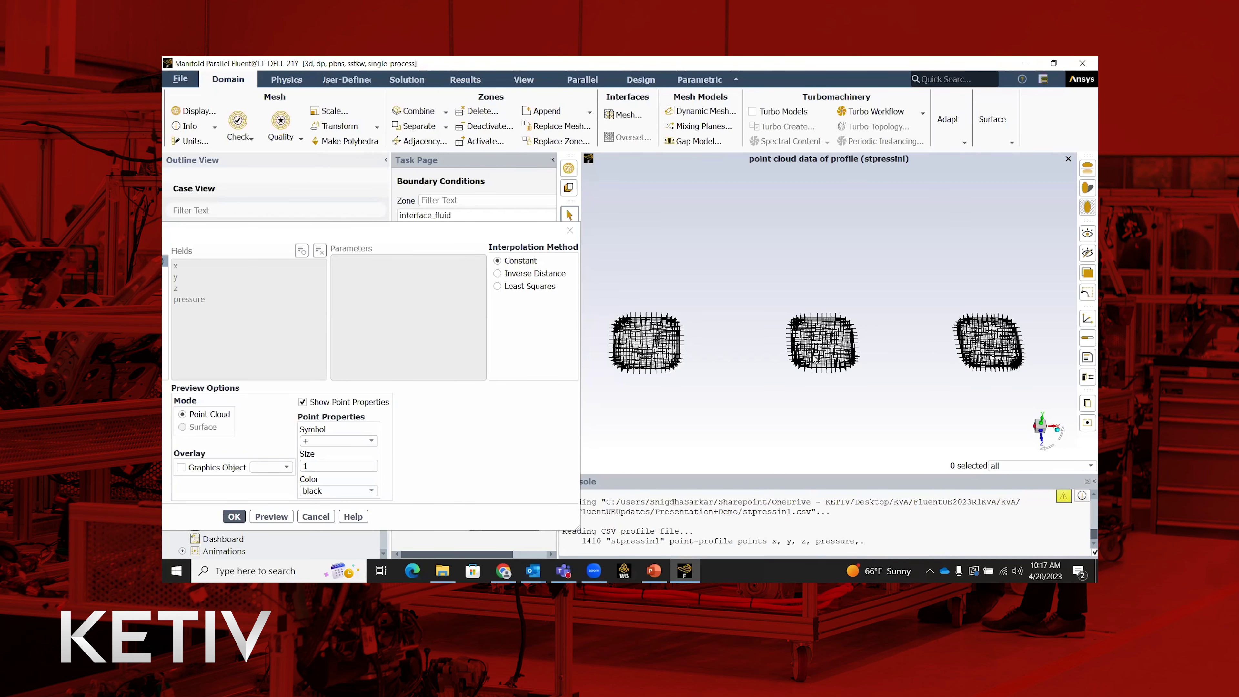
left_click_drag(367, 231, 509, 213)
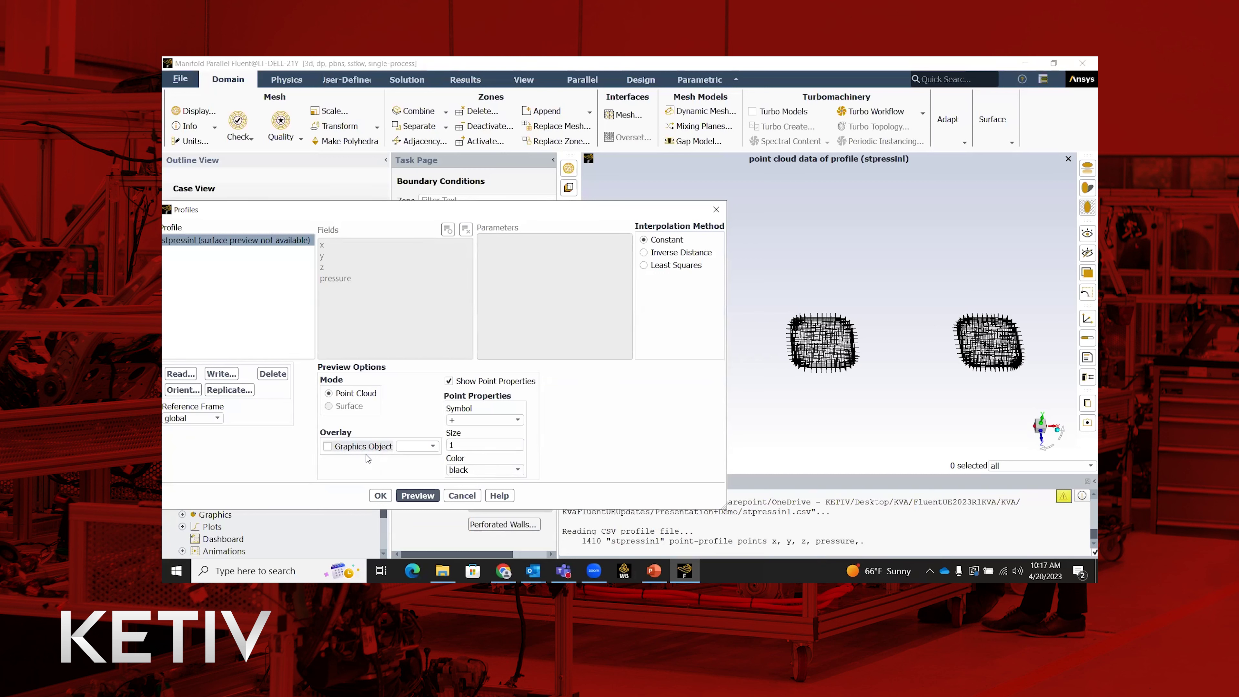
left_click(380, 495)
Create a mesh graphics object showing the faces of all three inlet surfaces and list it in the outline.
scroll(381, 551, "down", 1)
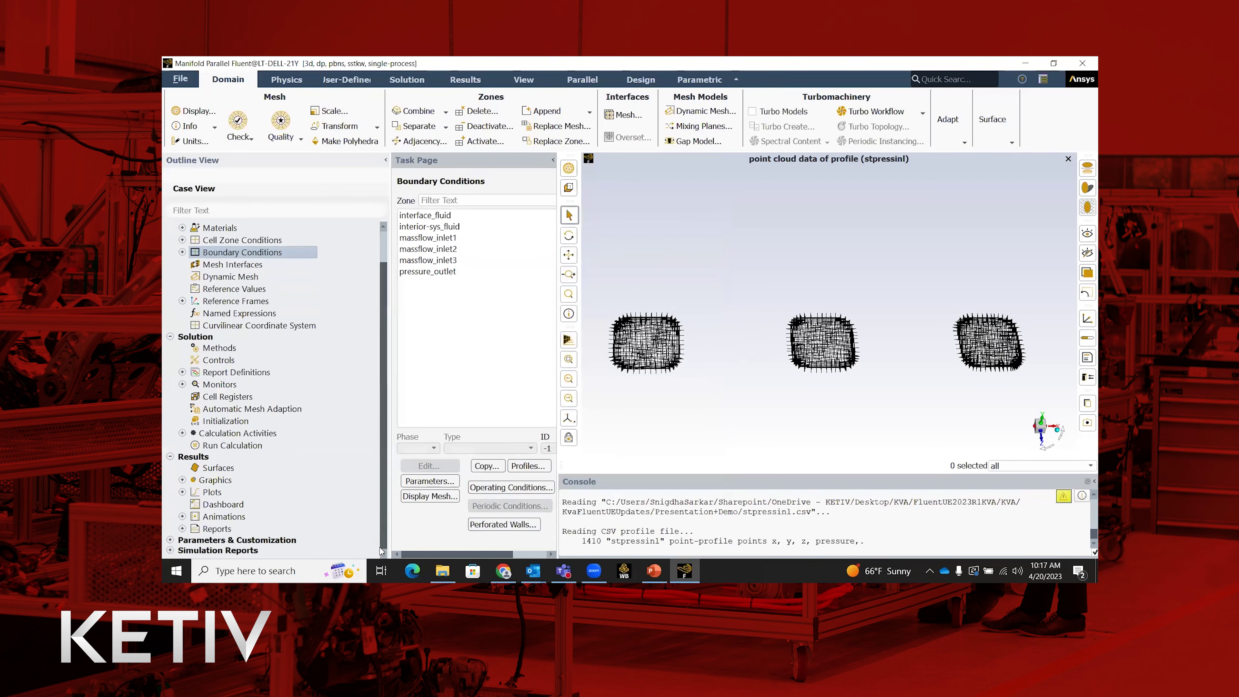
left_click(182, 480)
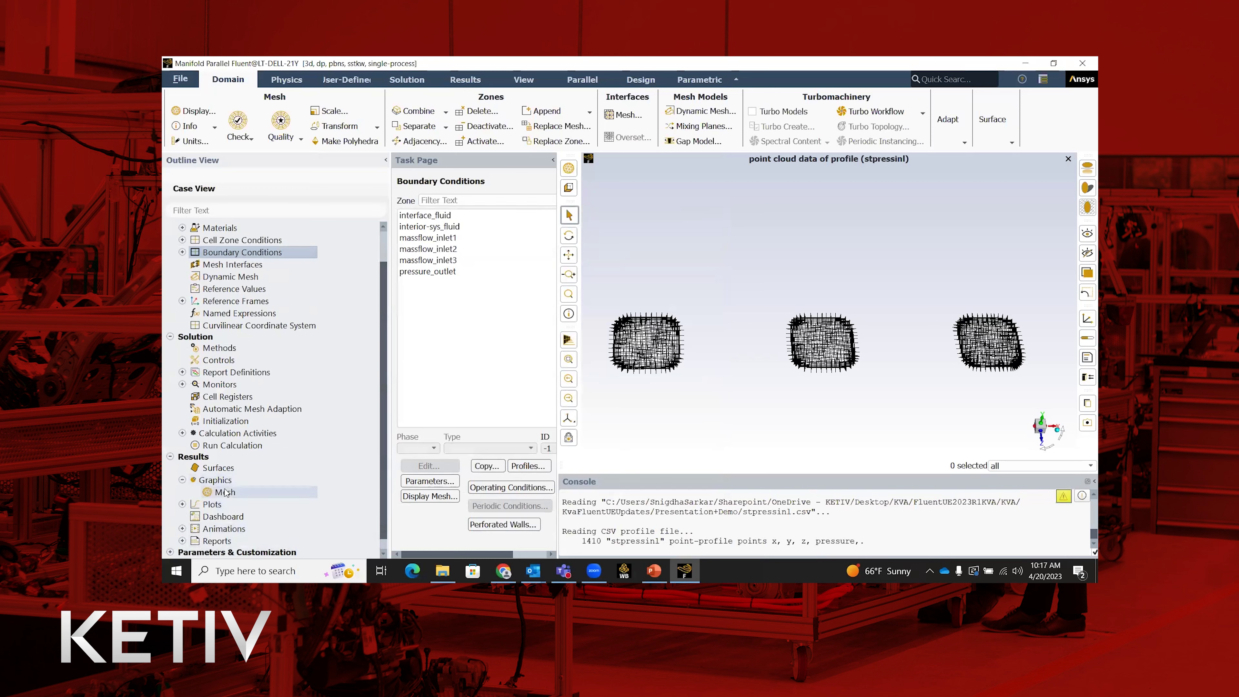
double_click(225, 492)
left_click(806, 173)
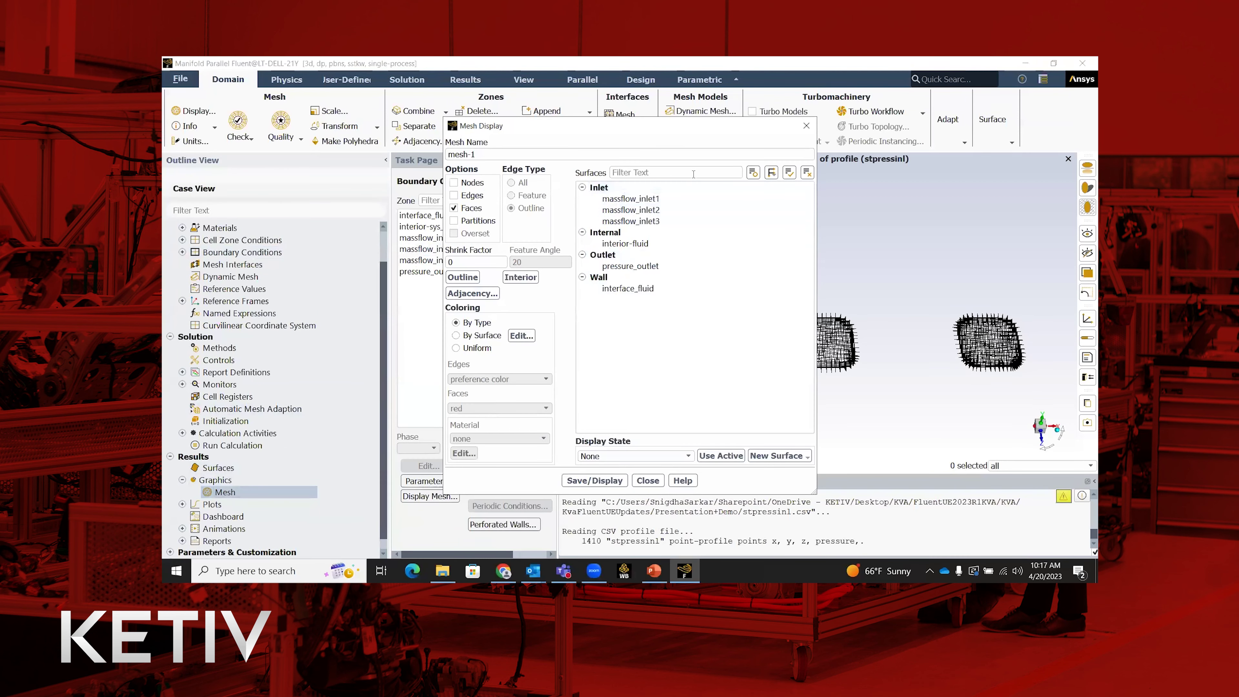
left_click(599, 187)
left_click(594, 480)
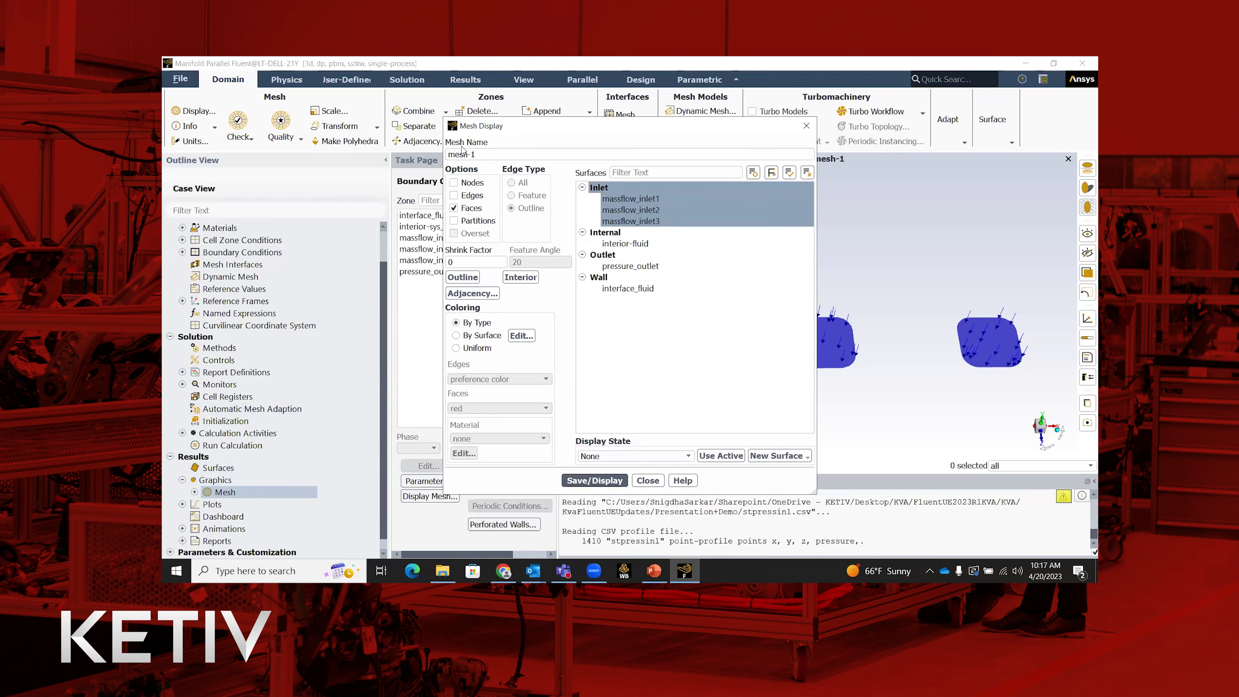
left_click(647, 480)
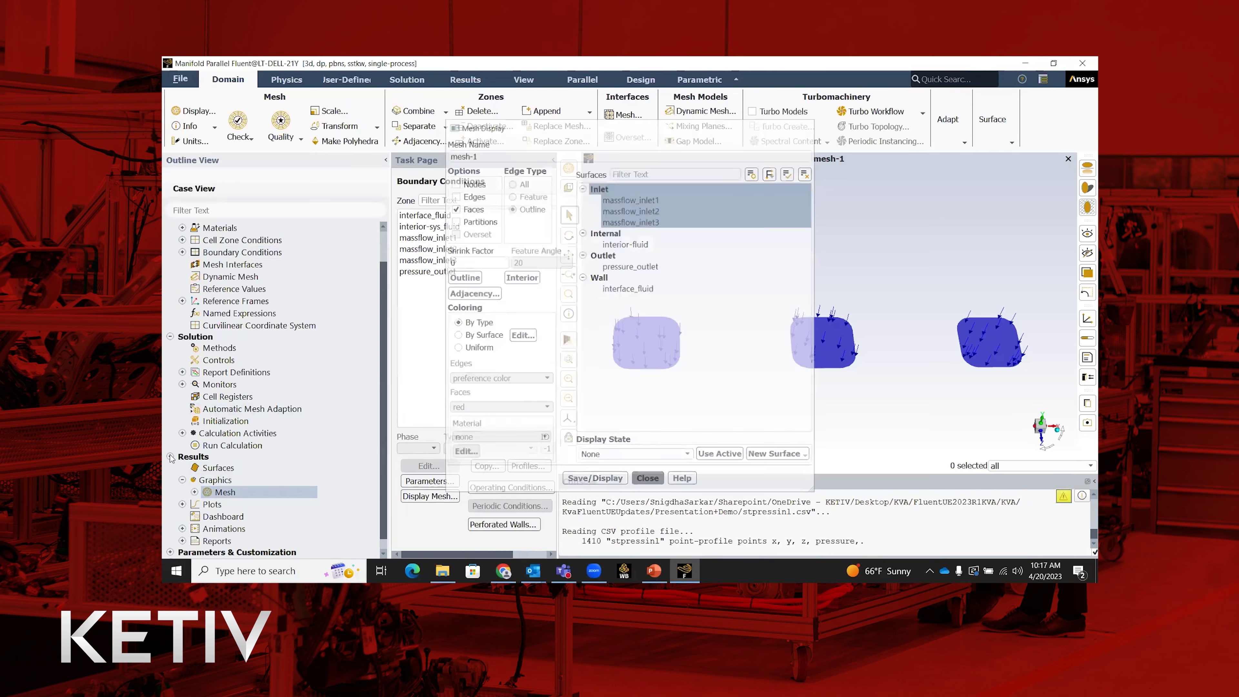
left_click(194, 492)
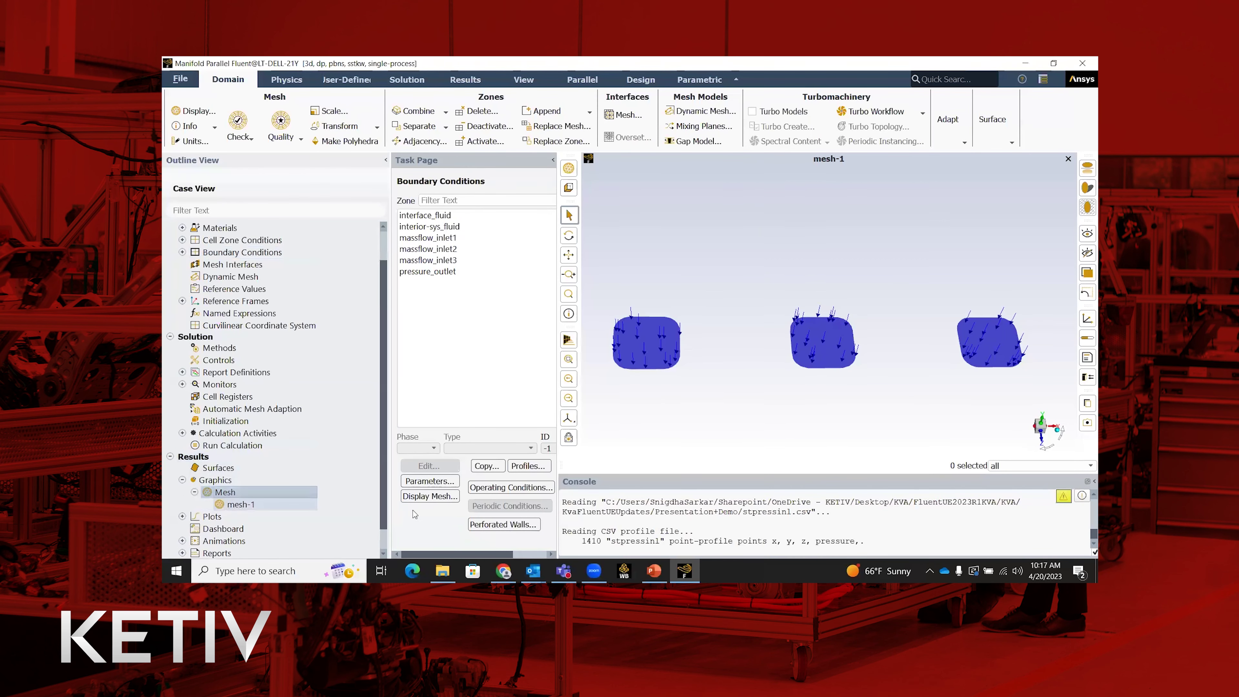
Overlay the mesh-1 graphics object on the stpressinl point cloud preview, inspect the result and close the Profiles dialog.
left_click(528, 466)
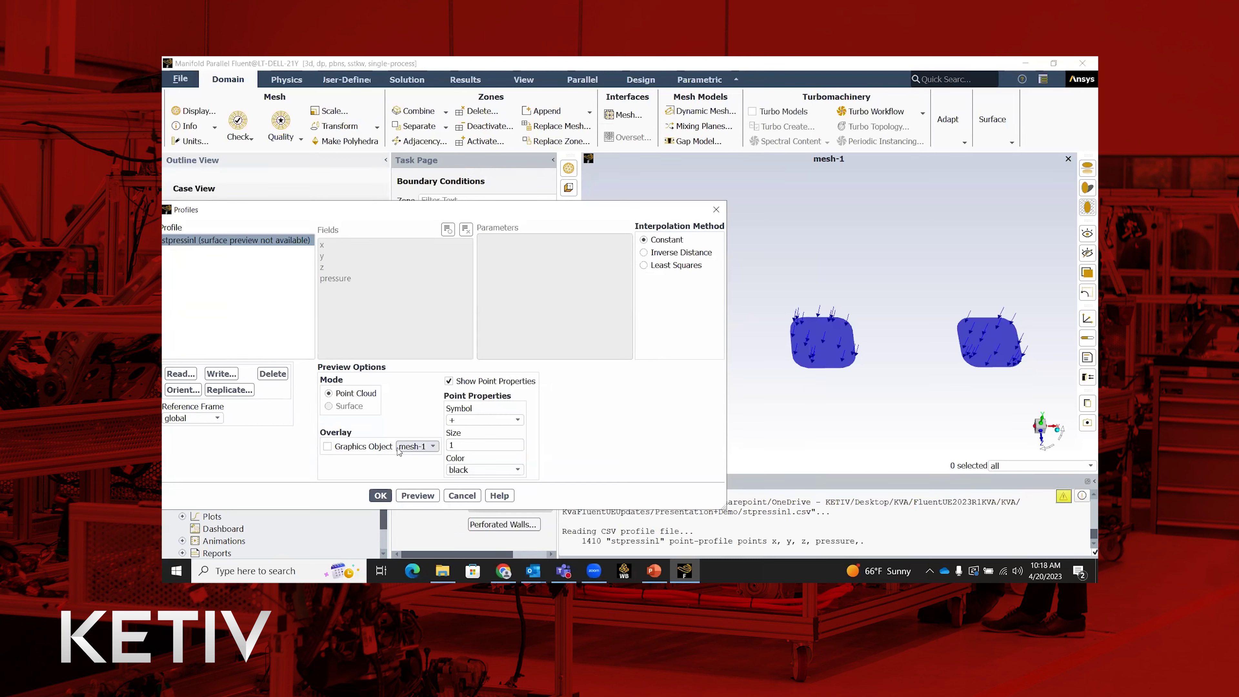
left_click(359, 446)
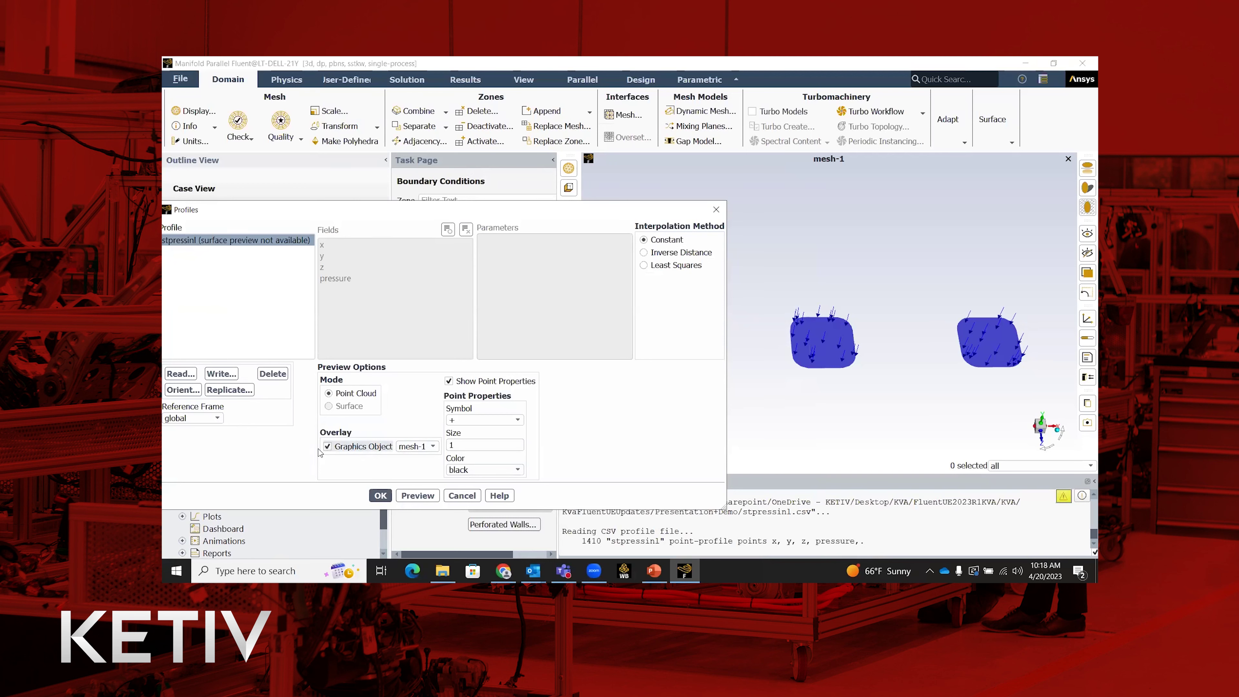
left_click(406, 495)
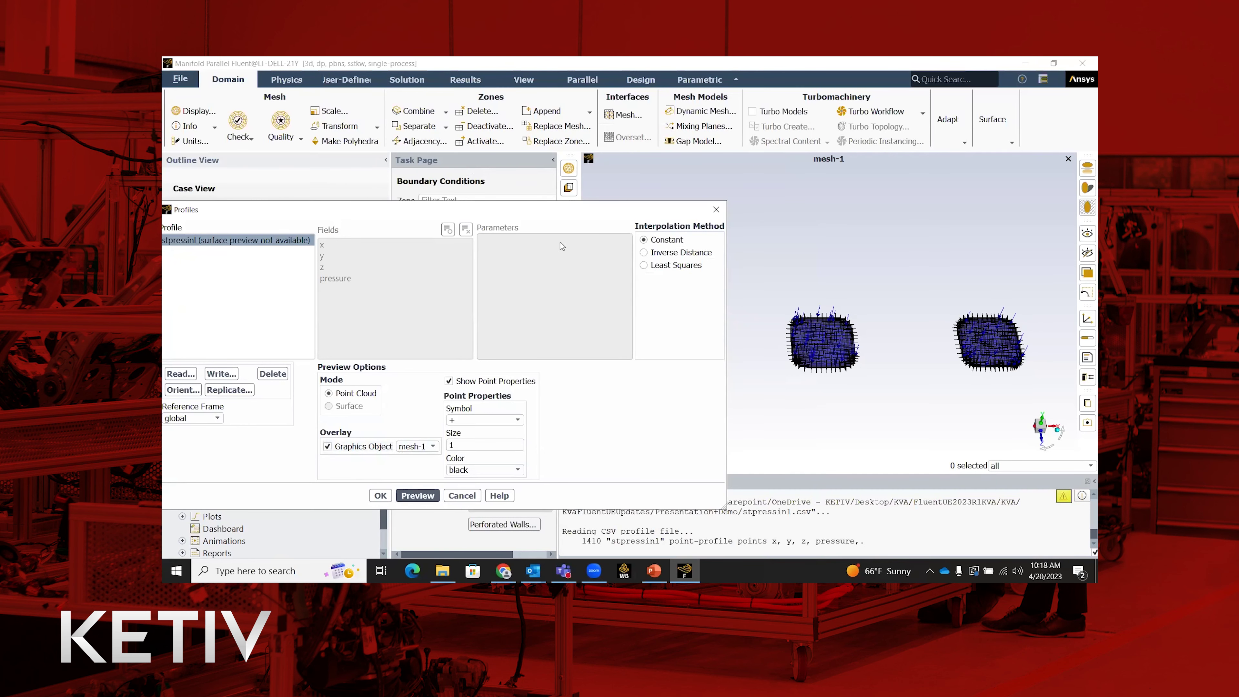
left_click_drag(574, 214, 627, 338)
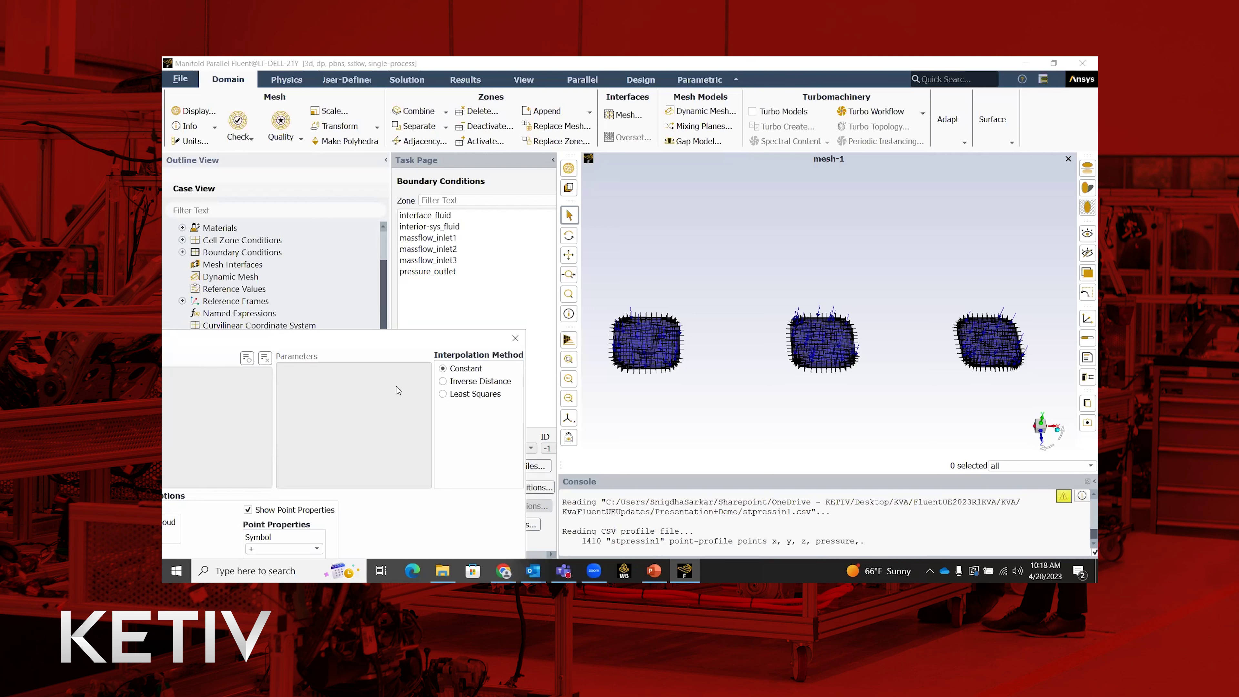
left_click(514, 337)
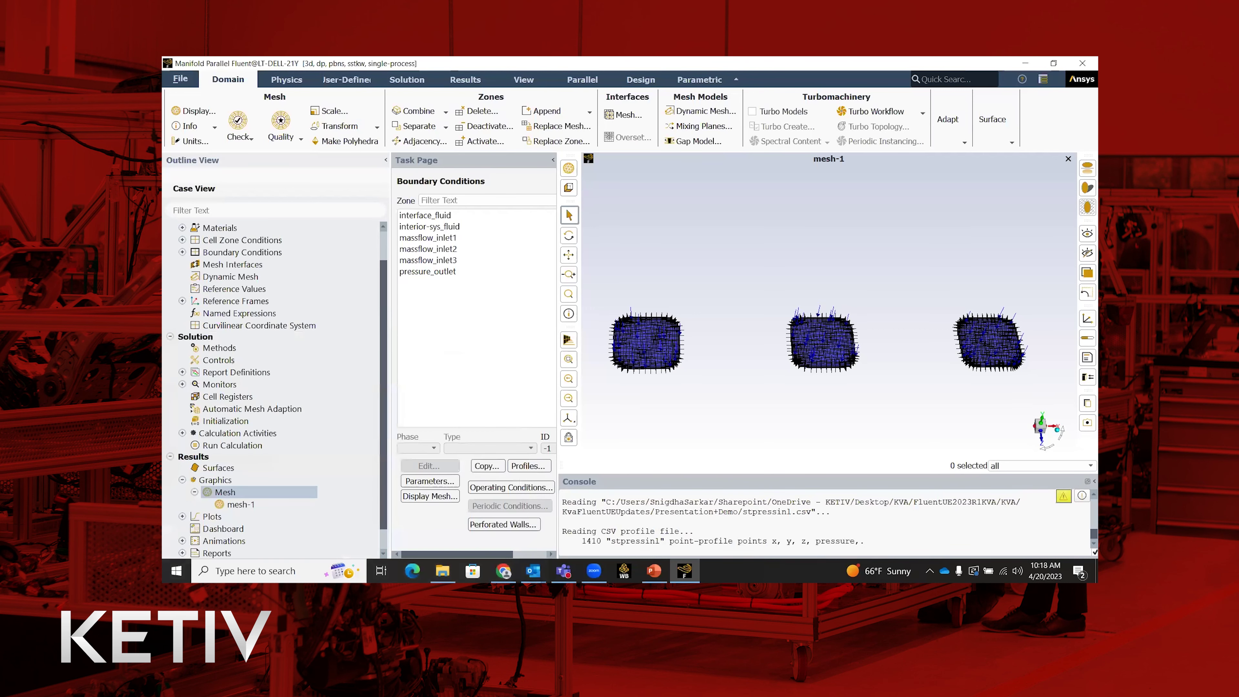
Display the mesh faces of the outlet and wall surfaces together with the three inlets.
left_click(654, 570)
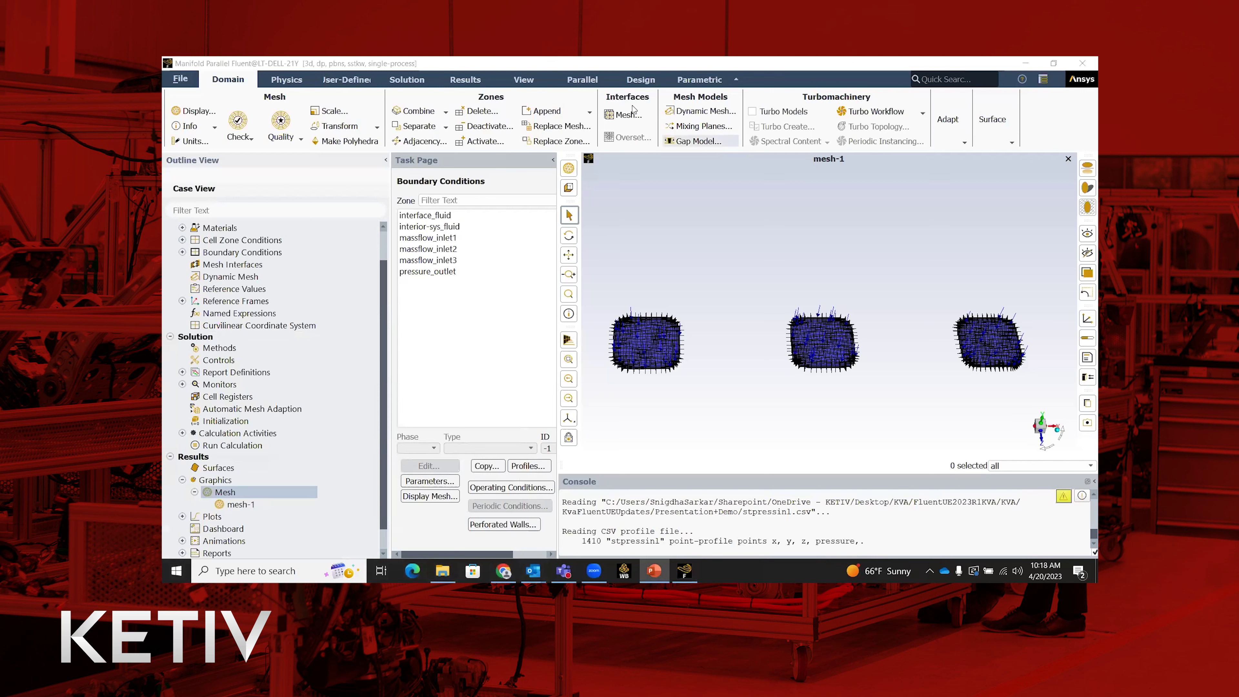
left_click(569, 169)
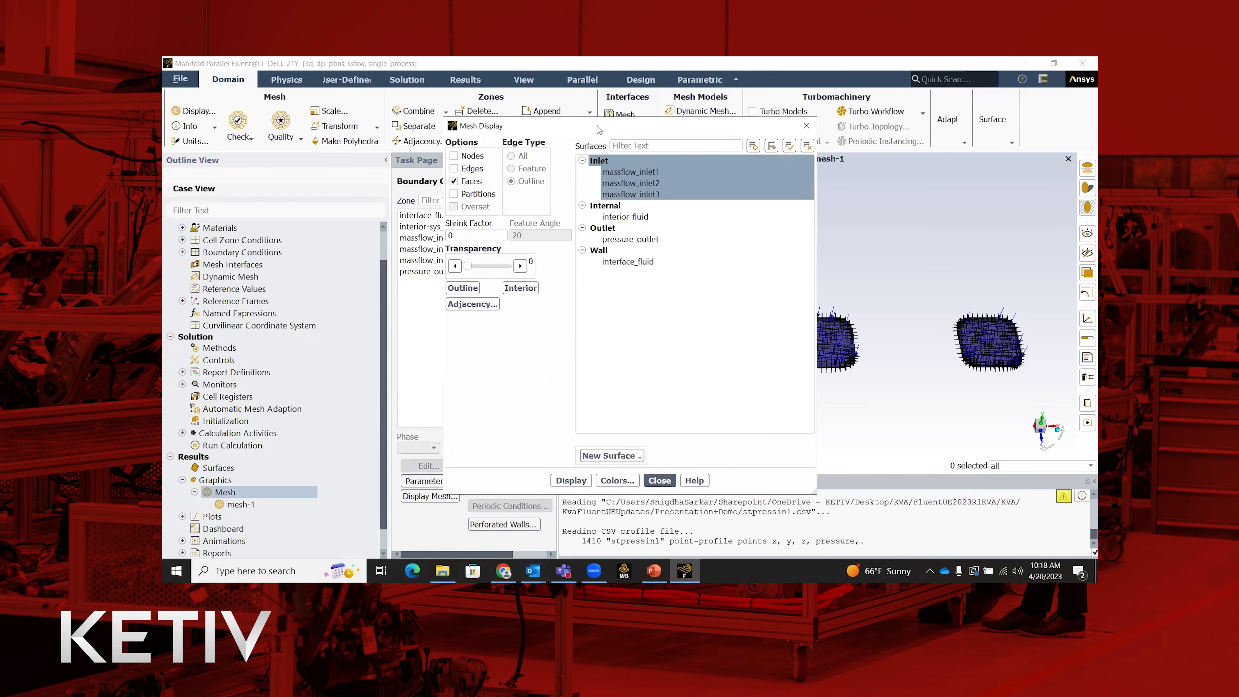
left_click_drag(599, 130, 383, 149)
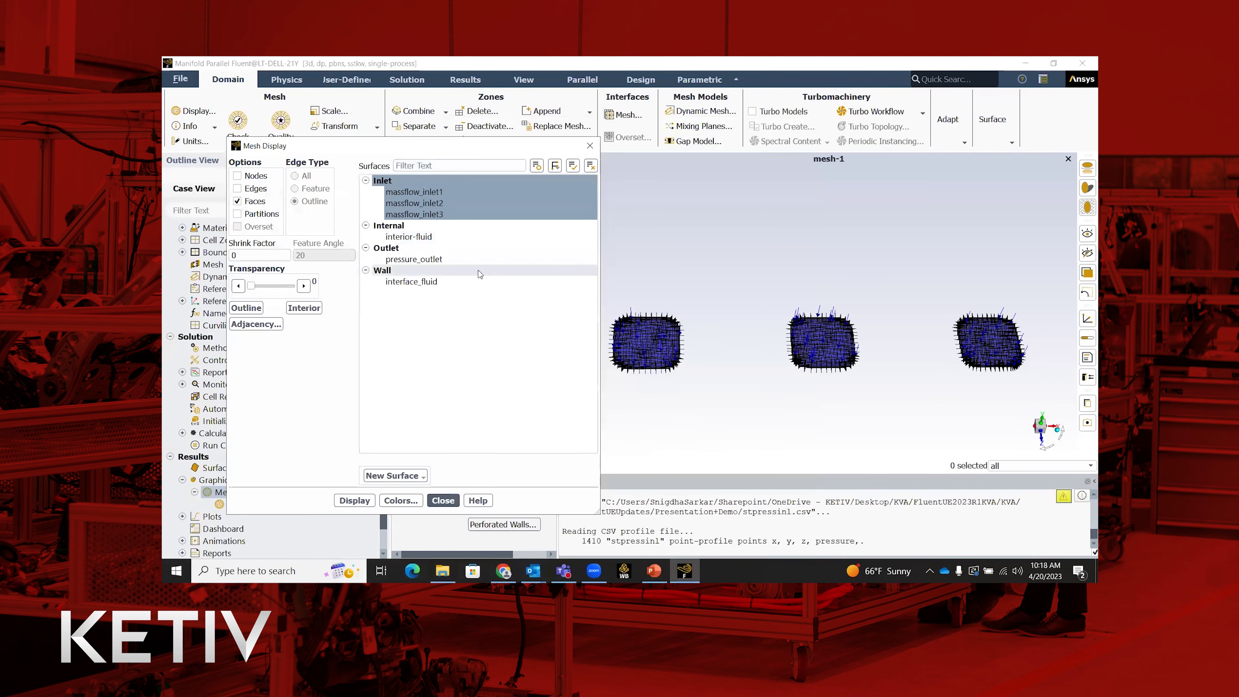
left_click(470, 258)
left_click(453, 273)
left_click(354, 500)
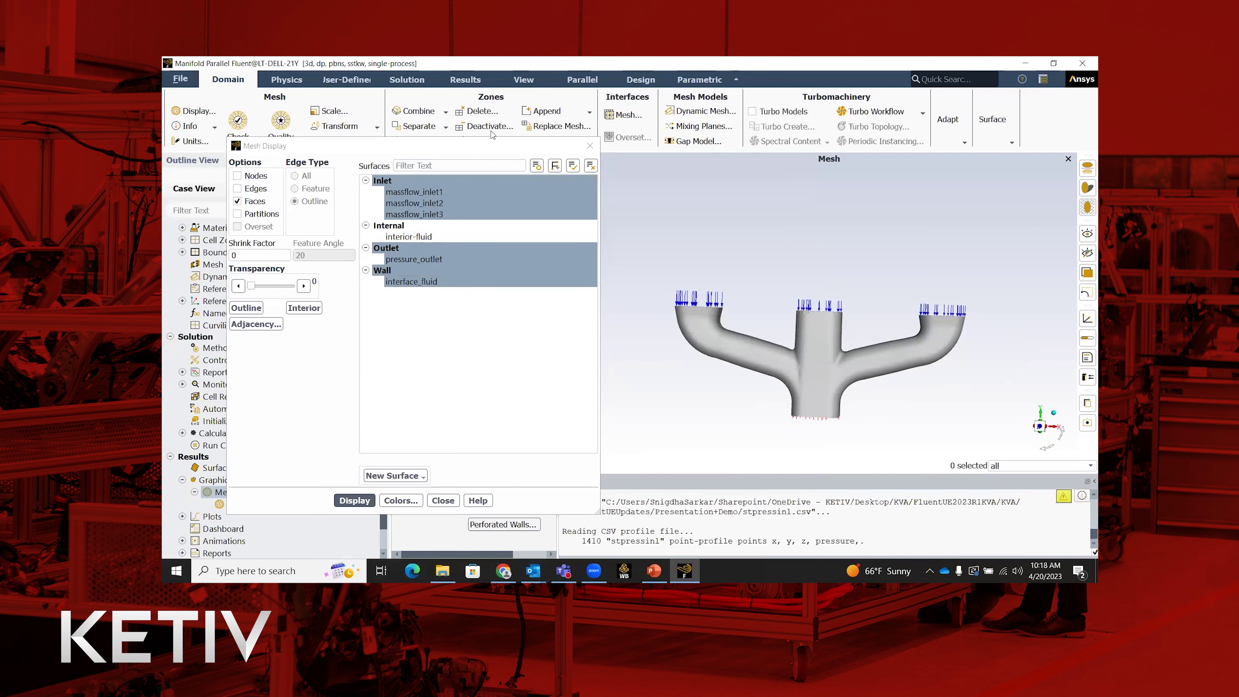
Set the mesh display transparency to 66, redisplay the manifold, inspect it and close the Mesh Display dialog.
left_click_drag(487, 147, 564, 205)
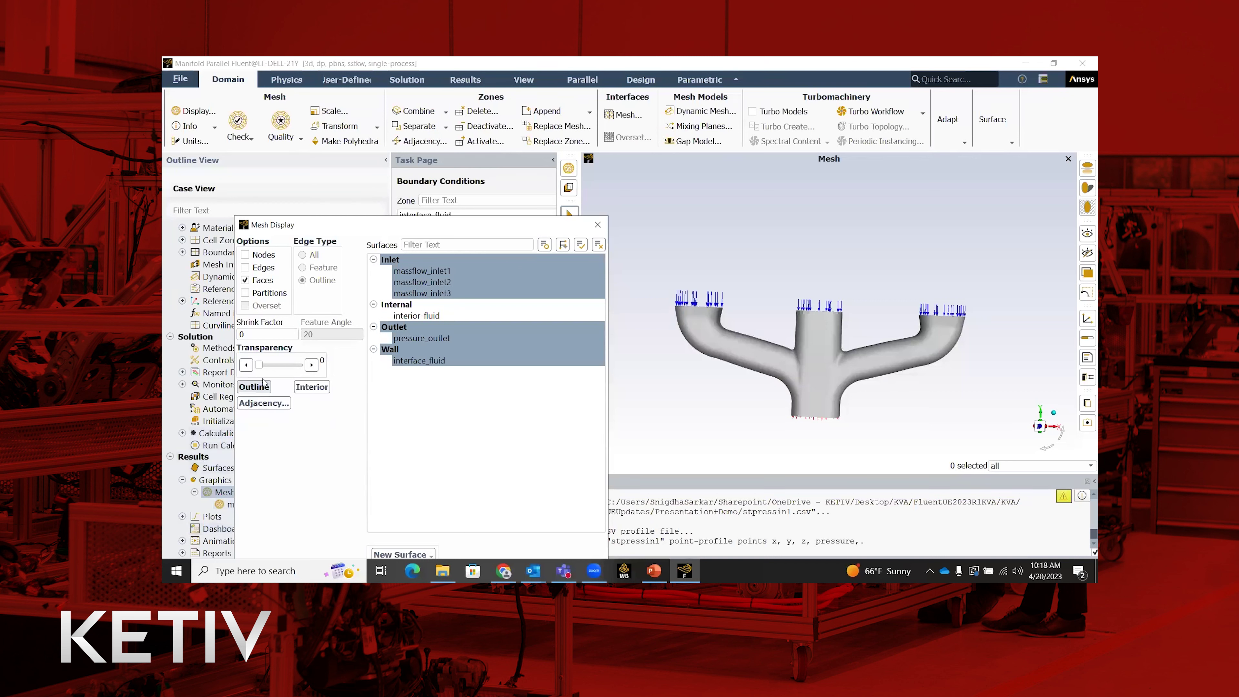
left_click_drag(260, 365, 298, 370)
left_click_drag(395, 220, 386, 134)
left_click(354, 494)
left_click_drag(815, 344, 861, 321)
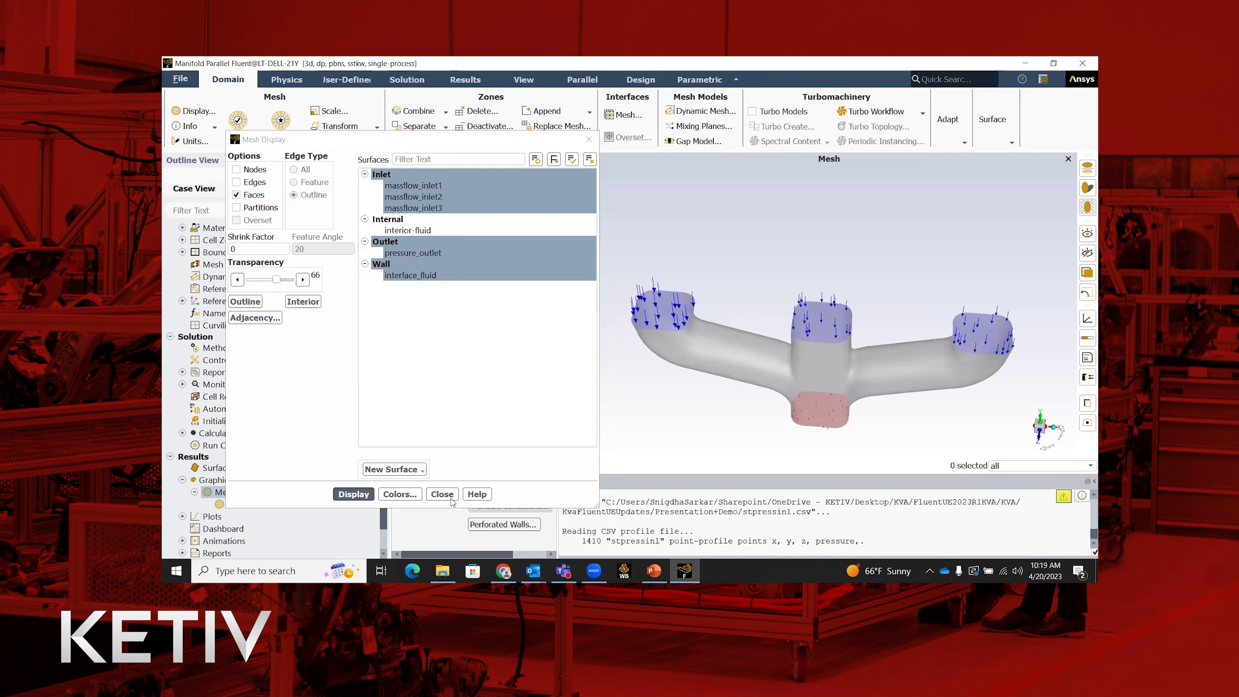
left_click(442, 493)
key("alt+Tab")
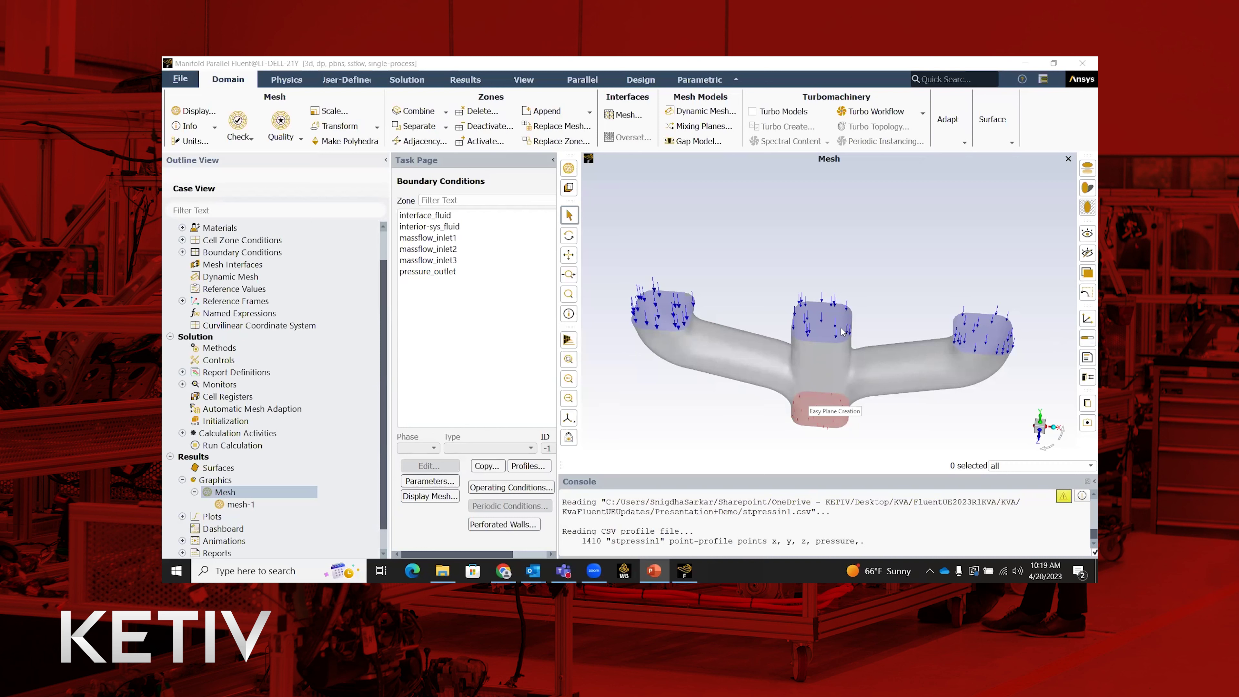
Select massflow_inlet2 on the model and examine its quick boundary settings and the report definition types offered for it.
left_click(827, 331)
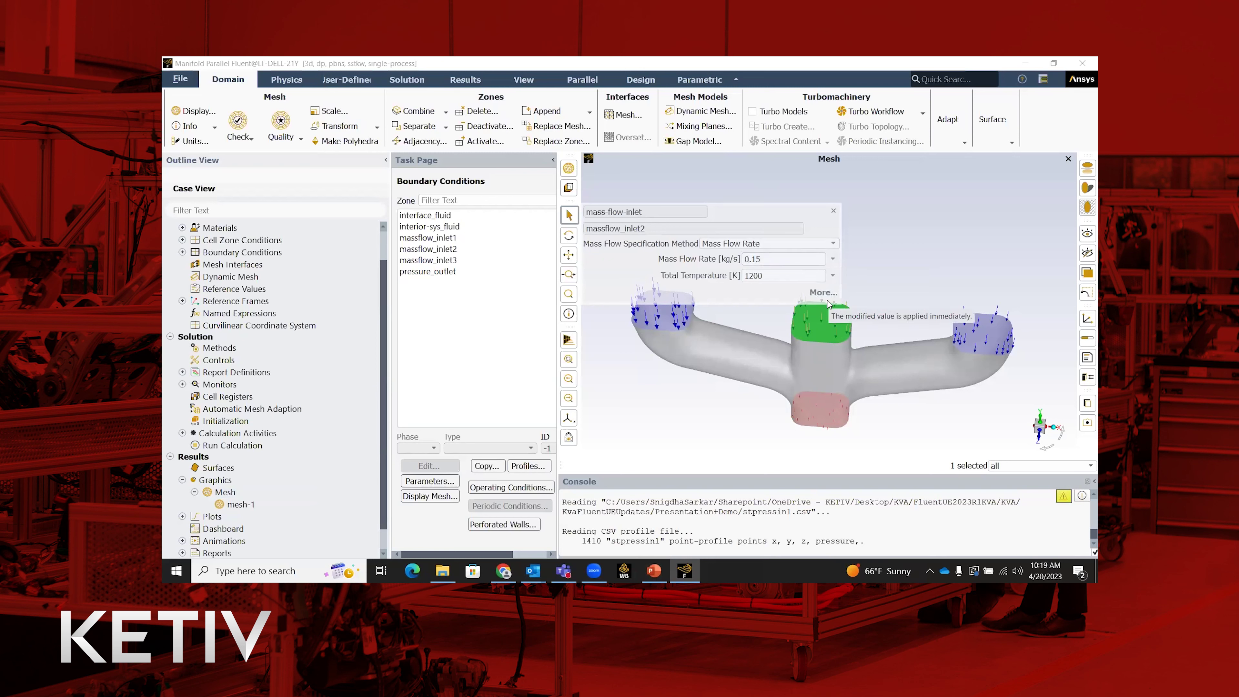
left_click(833, 210)
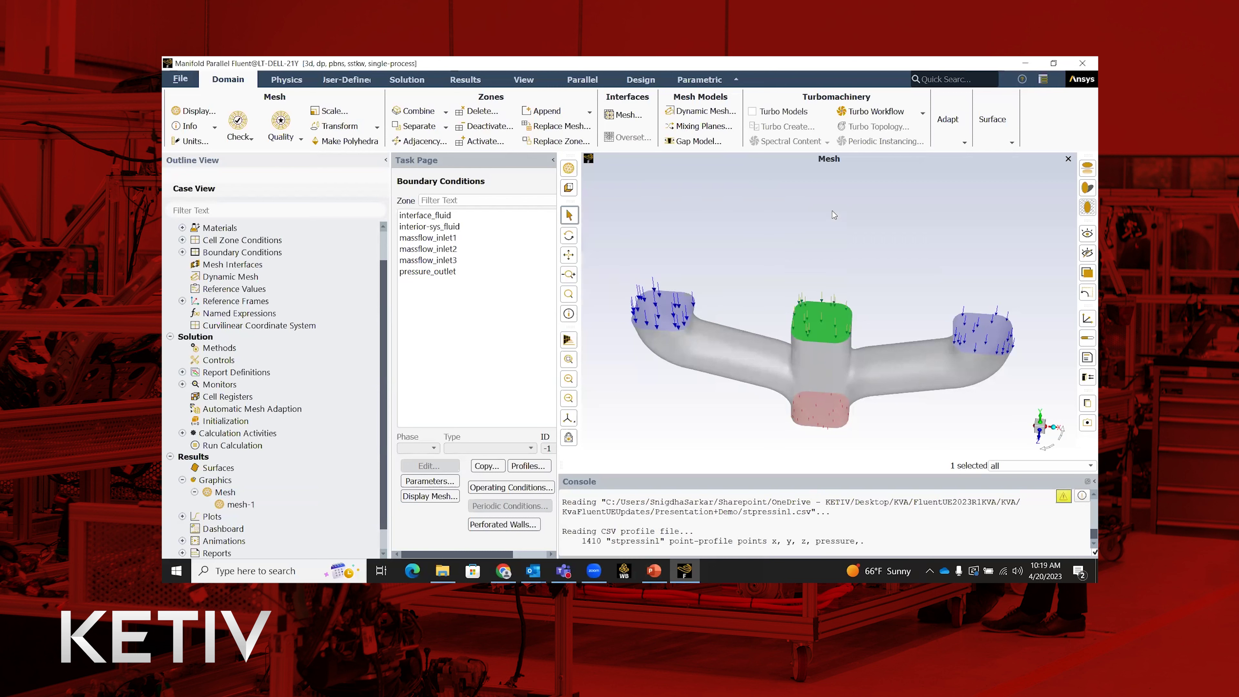
right_click(809, 330)
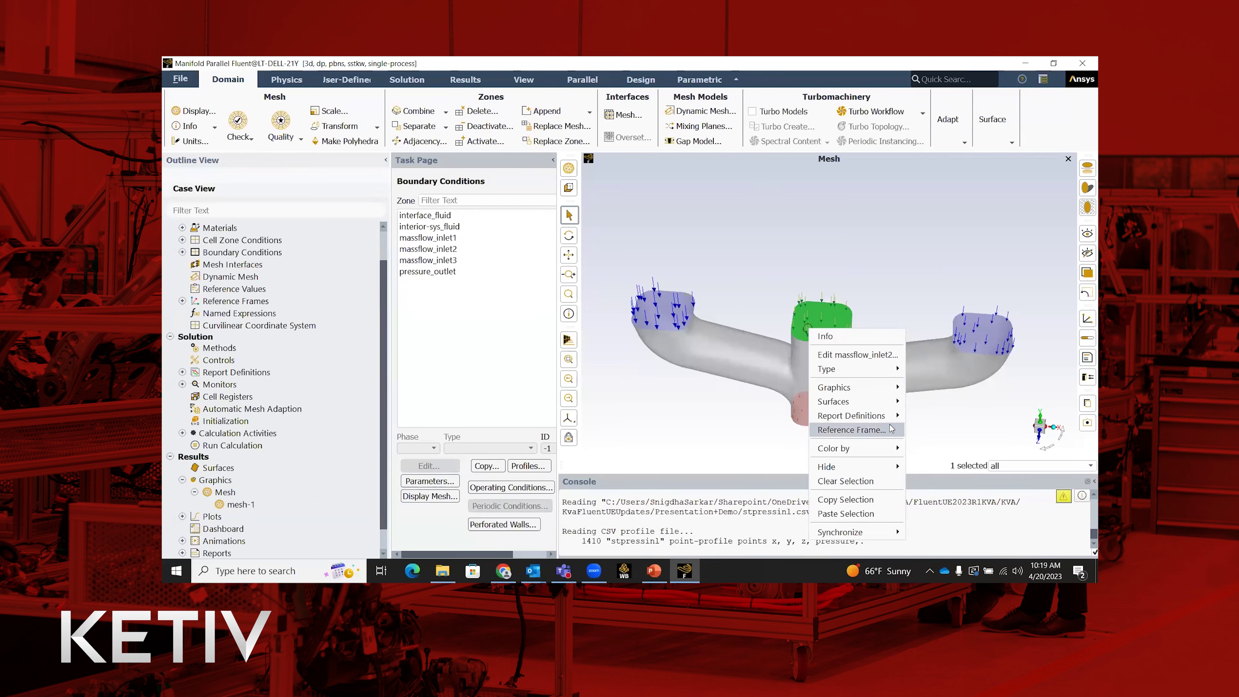
mouse_move(888, 420)
mouse_move(846, 416)
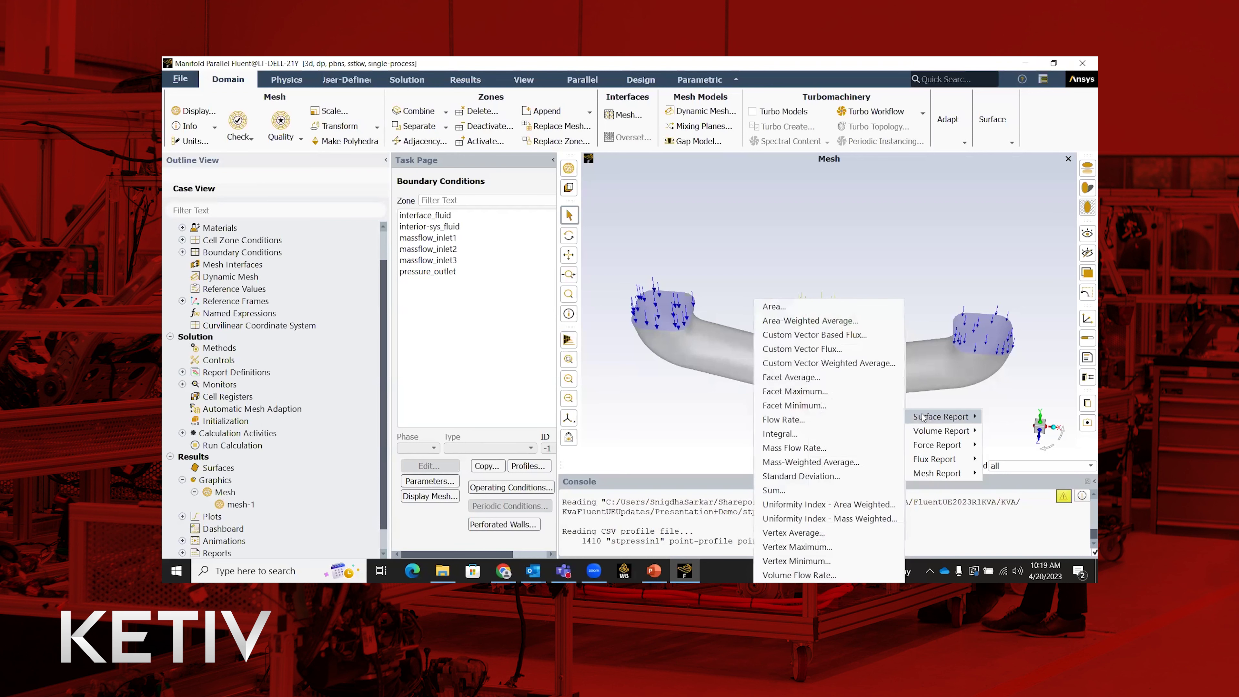
mouse_move(933, 463)
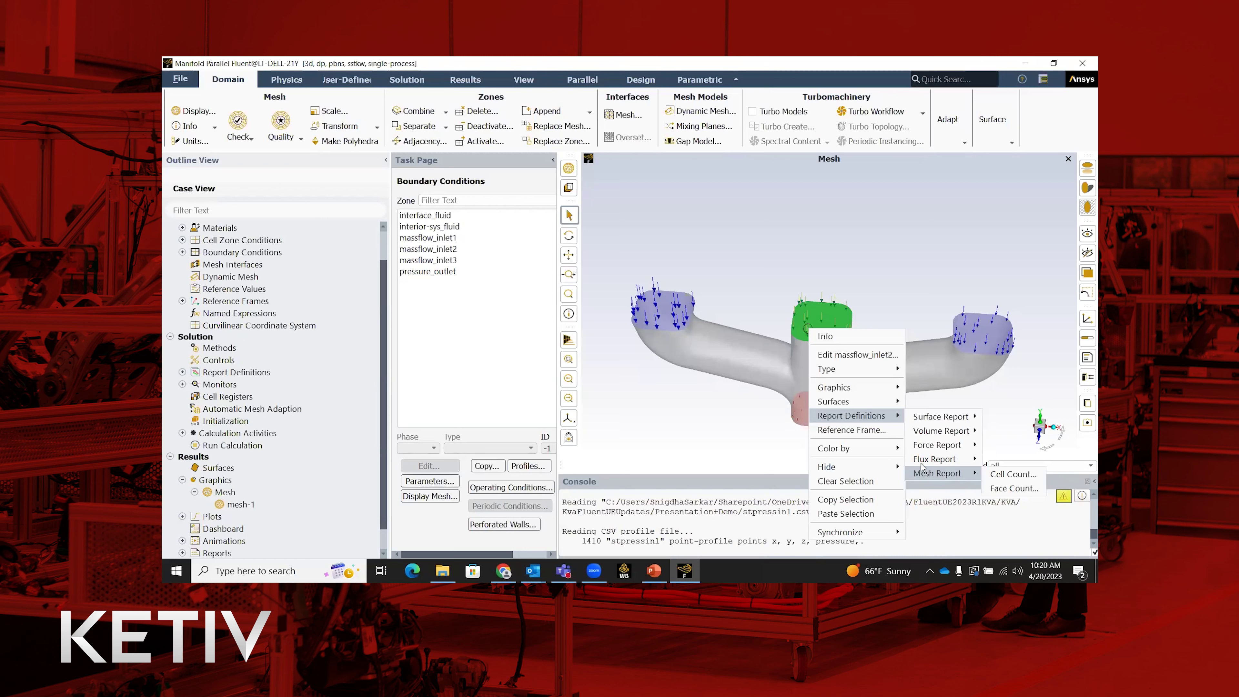
Create a plane surface from the selected massflow_inlet2 using the XY Plane method, and close the Plane Surface dialog.
mouse_move(864, 405)
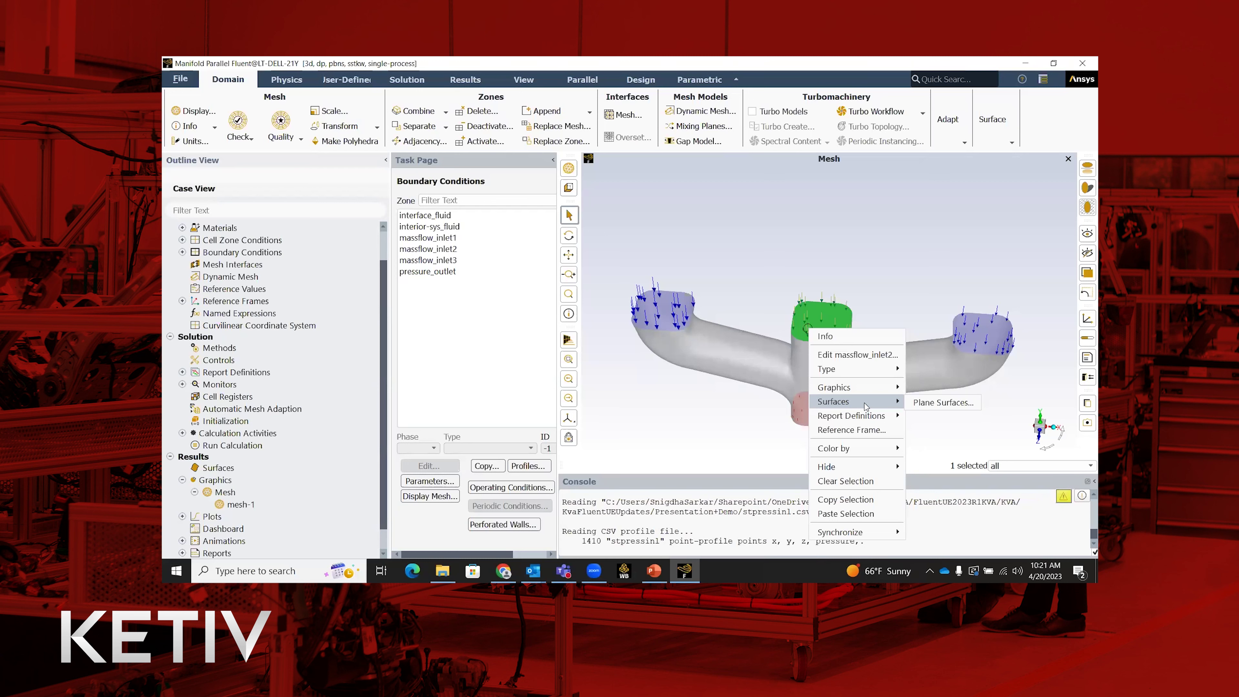
left_click(935, 403)
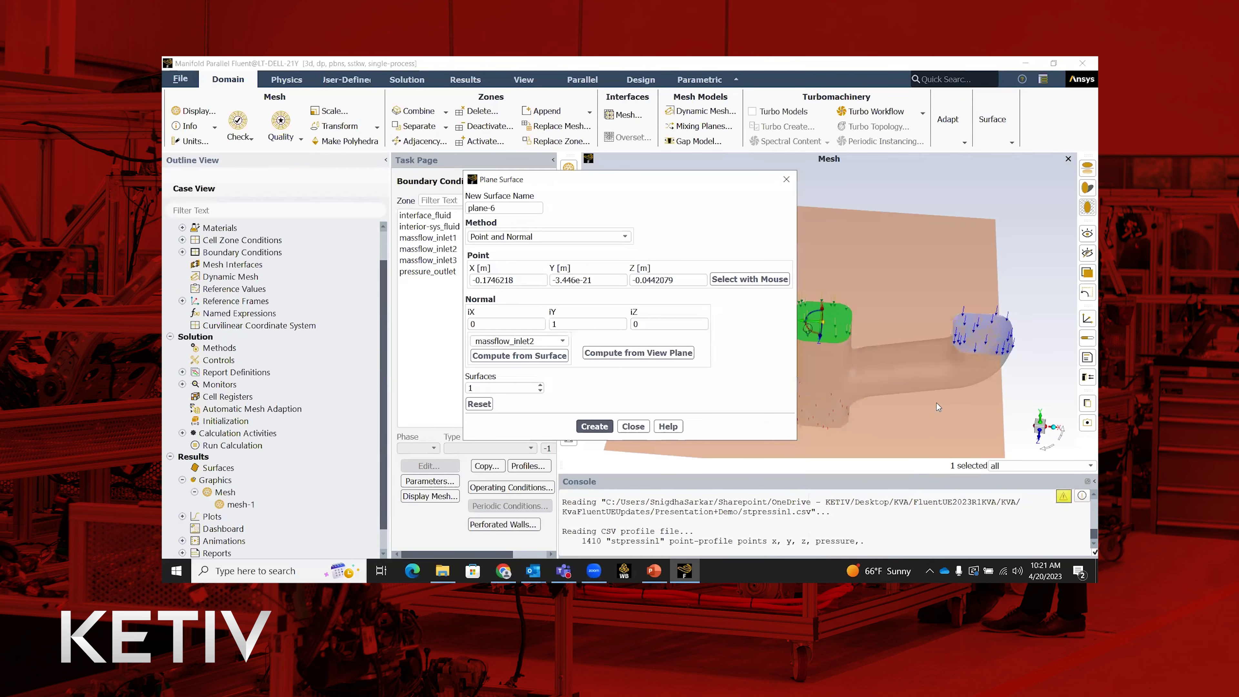
left_click_drag(579, 182, 500, 182)
left_click(507, 238)
left_click(541, 247)
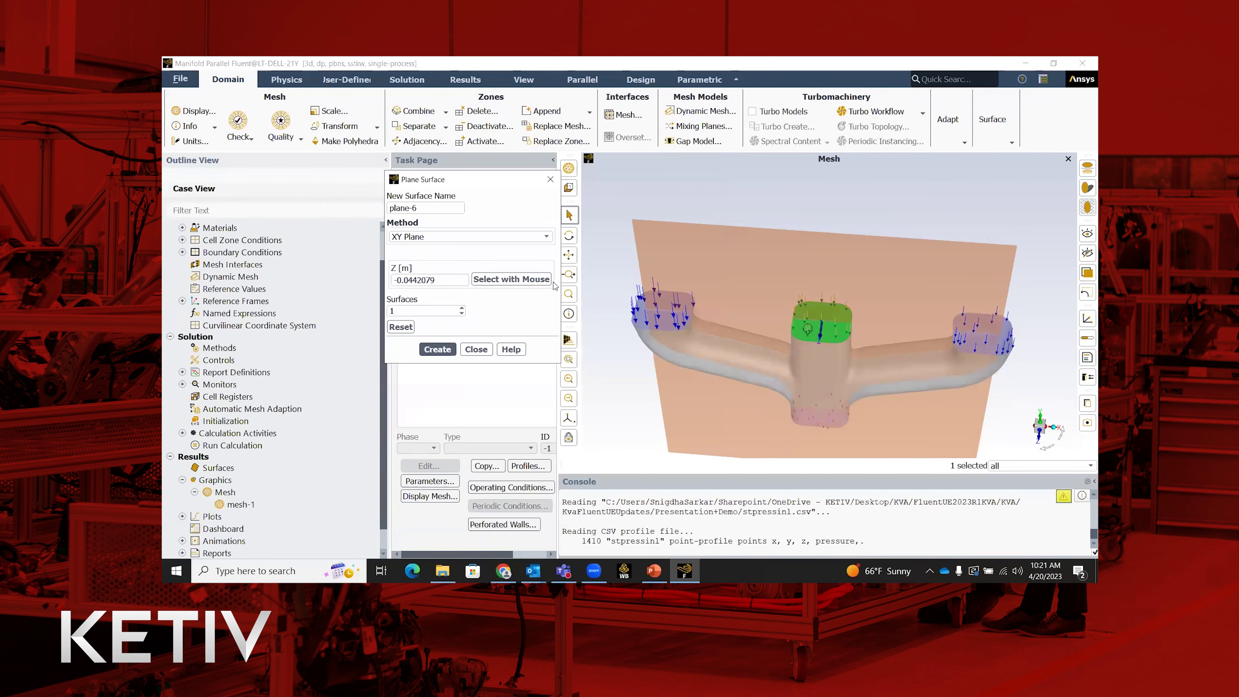
scroll(852, 297, "up", 1)
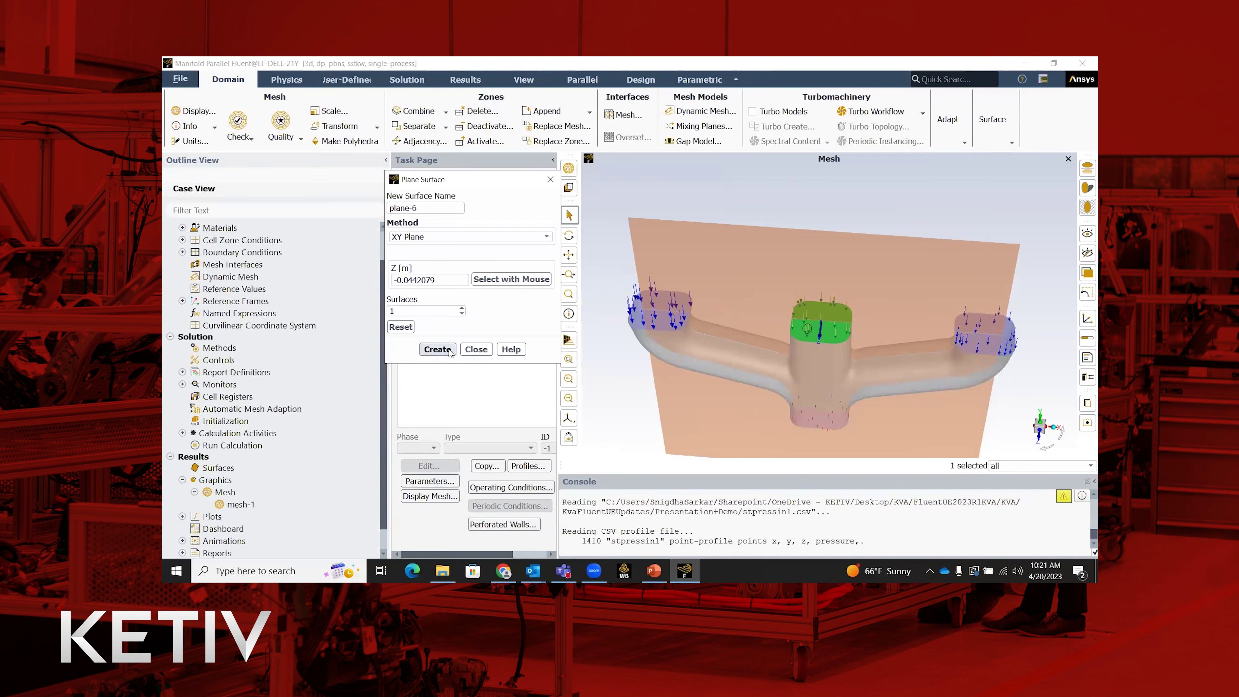
left_click(437, 349)
left_click(476, 349)
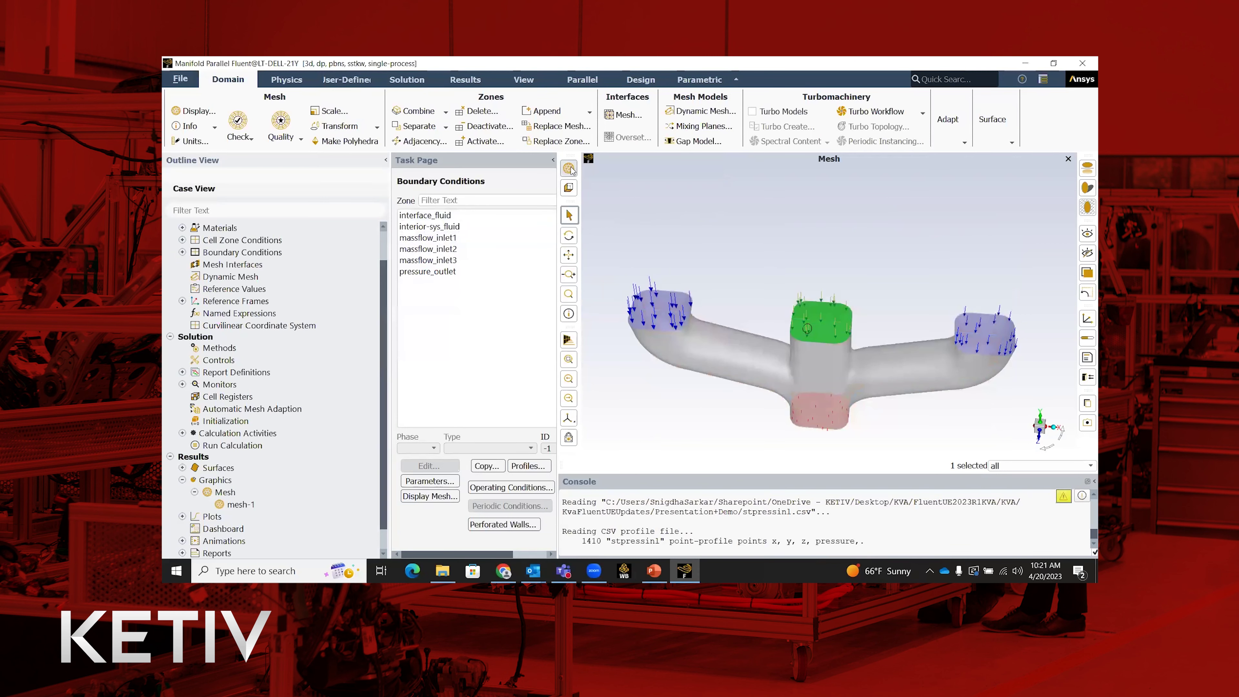
Display only the new plane surface with the three inlets, inspect the section and close the Mesh Display dialog.
left_click(569, 167)
left_click(398, 264)
left_click(386, 175)
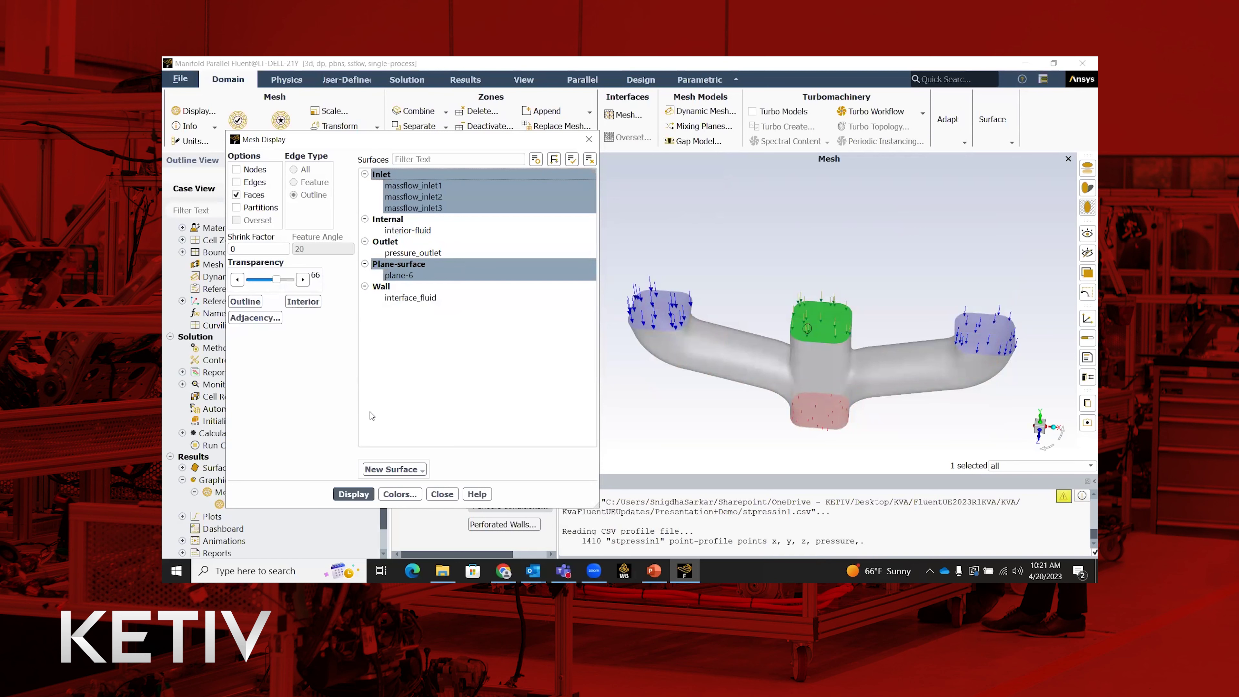
left_click(354, 494)
left_click_drag(806, 360, 782, 398)
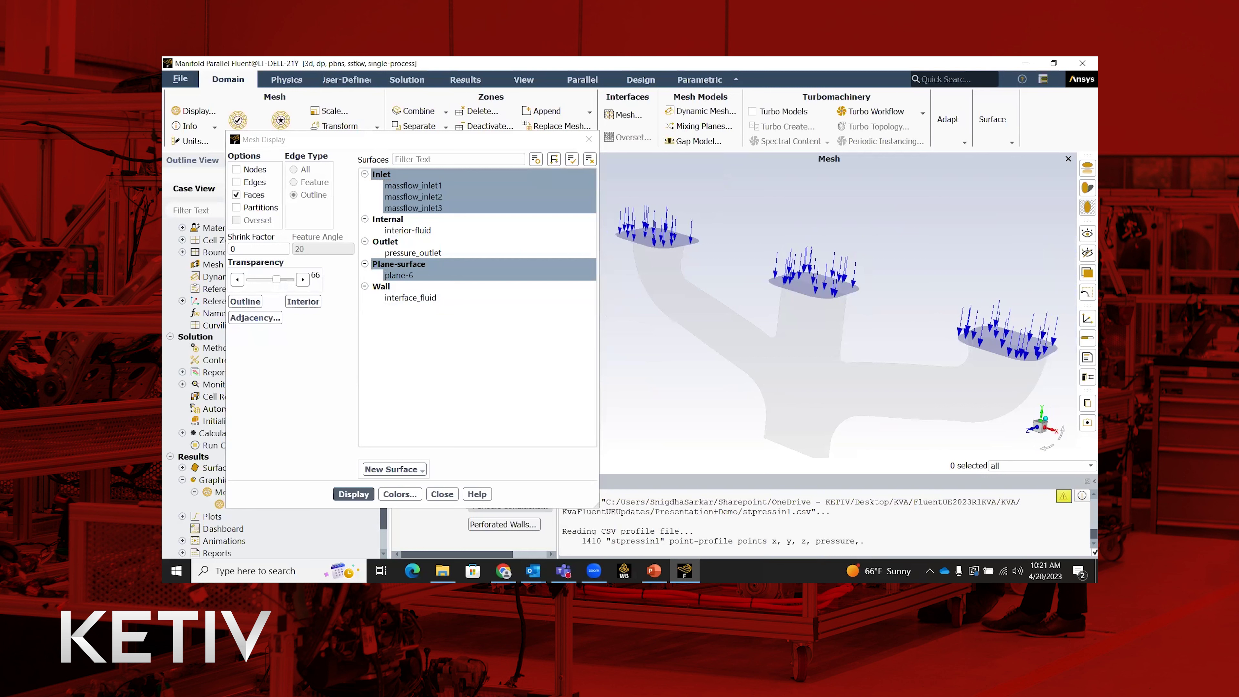
key("alt+Tab")
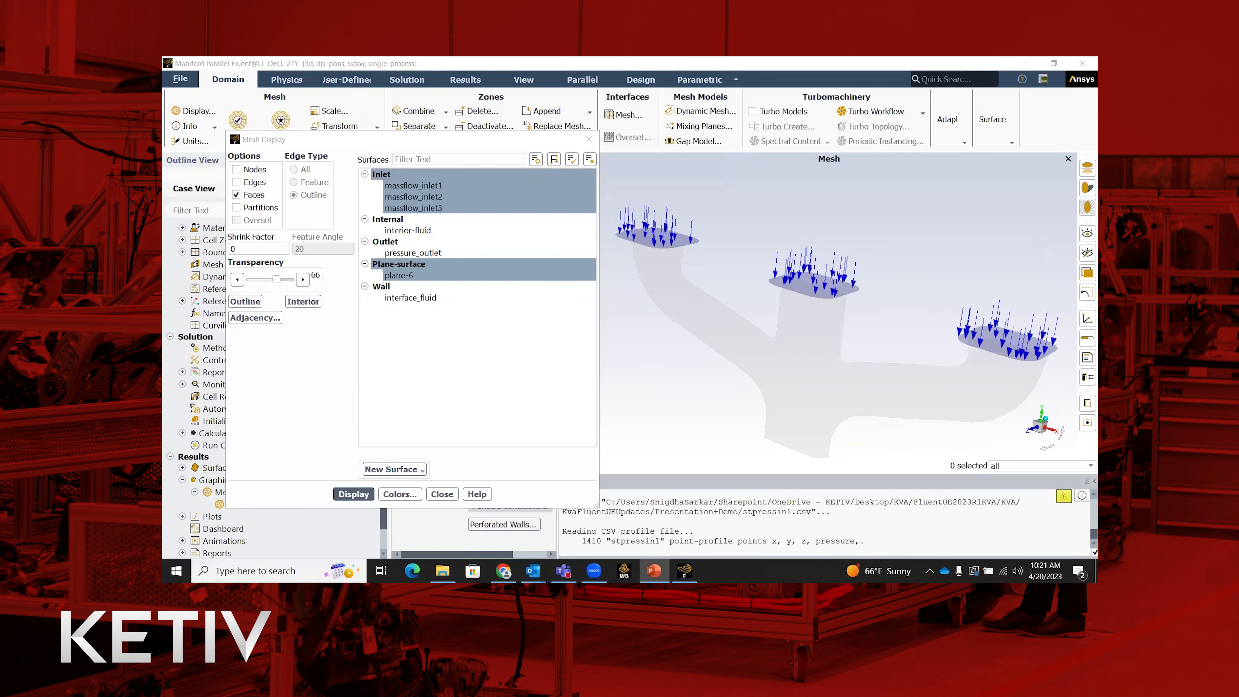
left_click(442, 494)
left_click_drag(810, 334, 895, 314)
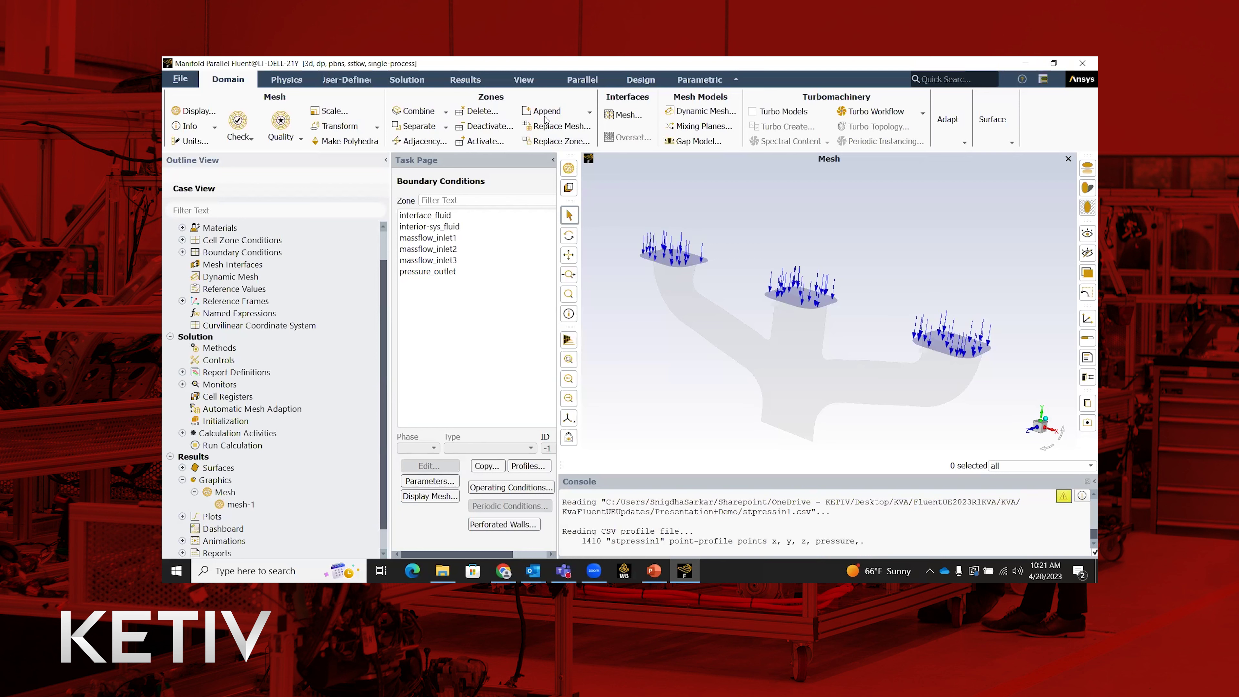
Replace the surface selection in the mesh display settings with the Inlet, Wall and Outlet groups.
left_click(406, 79)
left_click(465, 79)
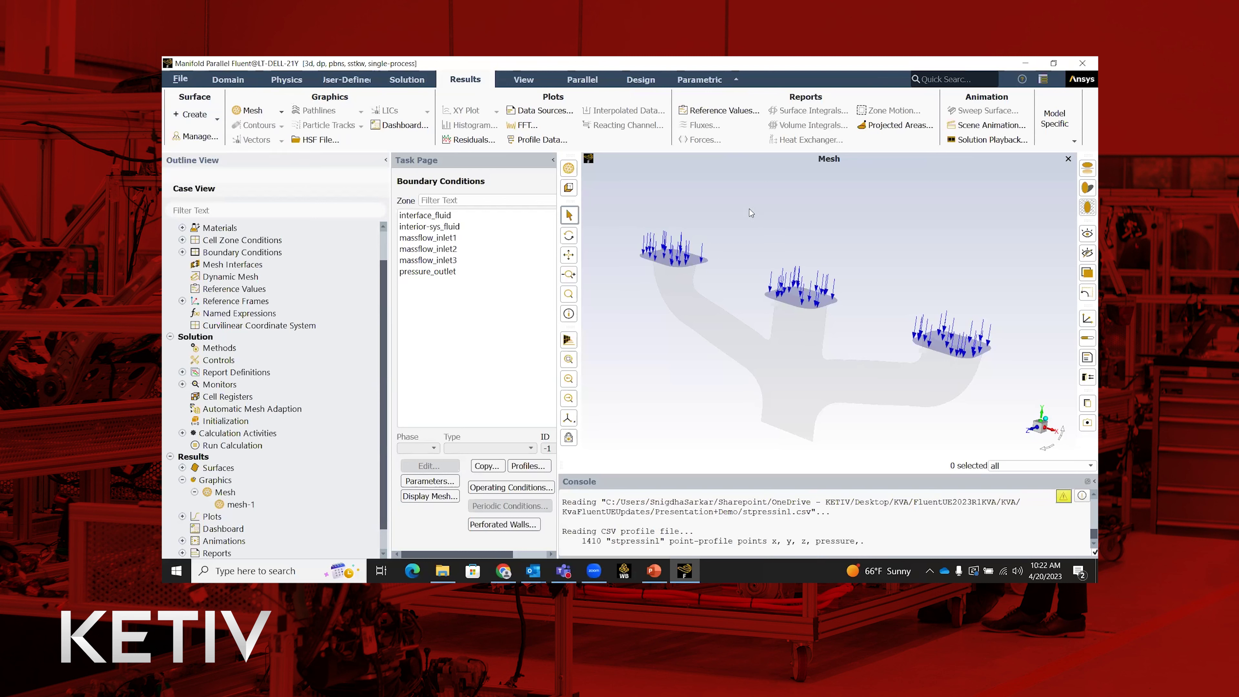
left_click(568, 168)
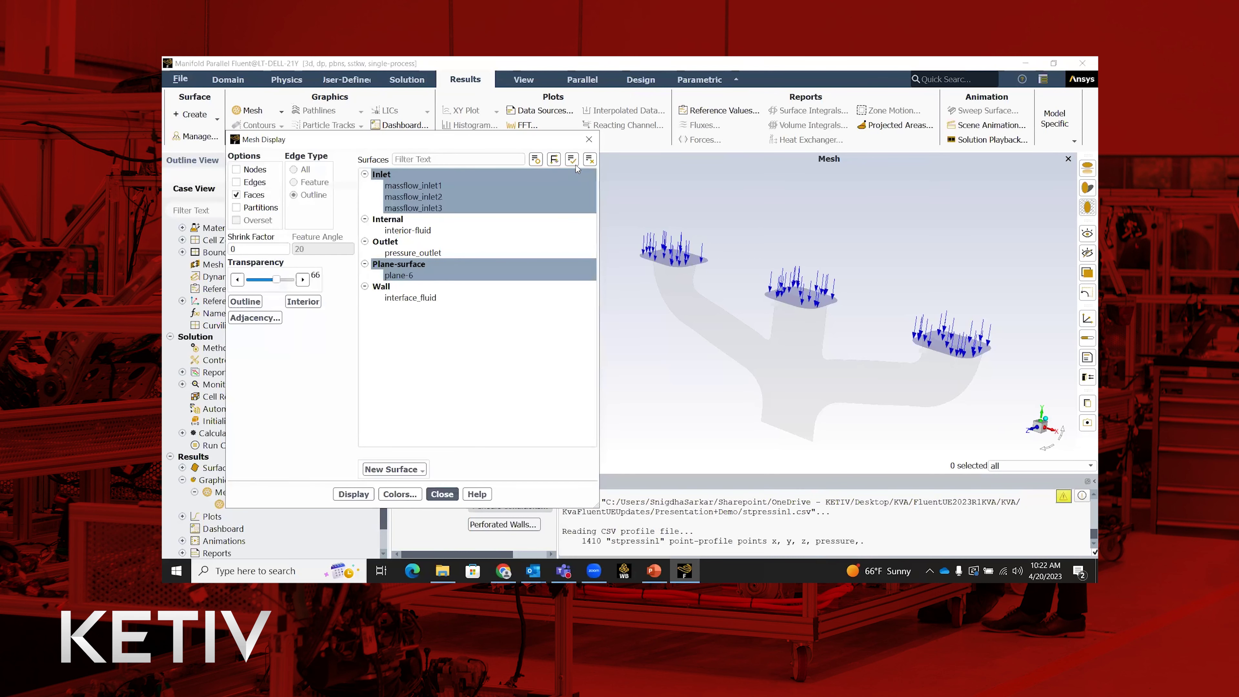
left_click(589, 159)
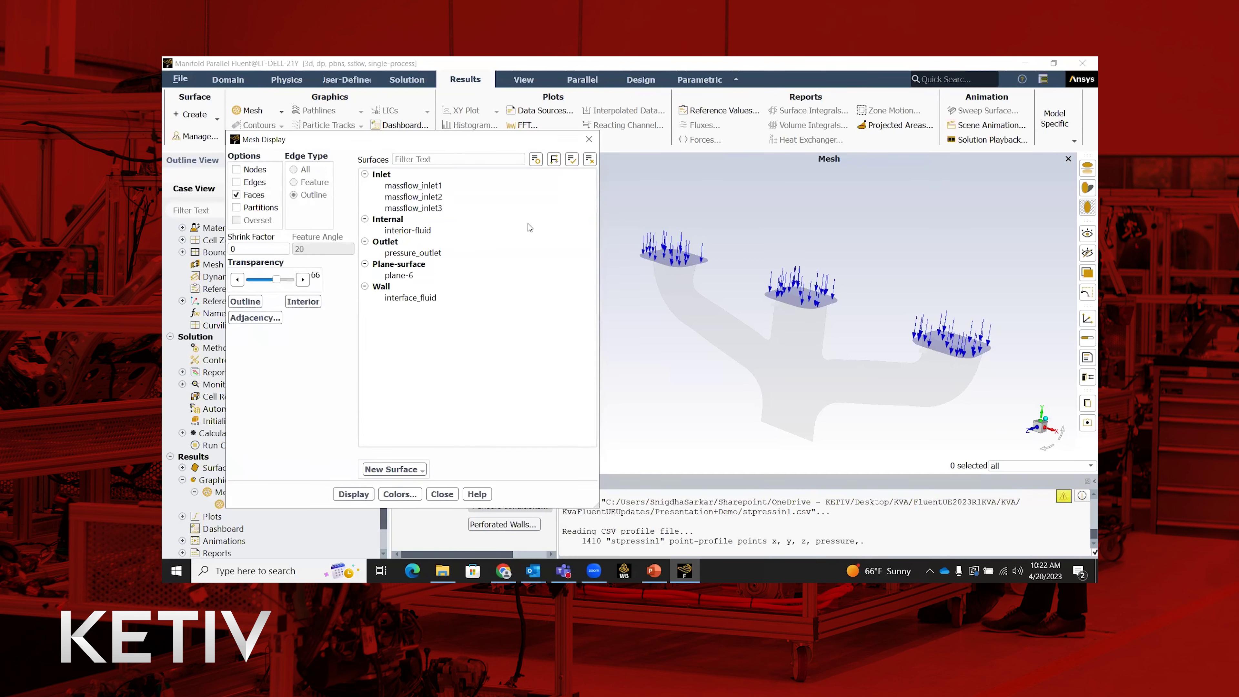
left_click(441, 289)
left_click(385, 175)
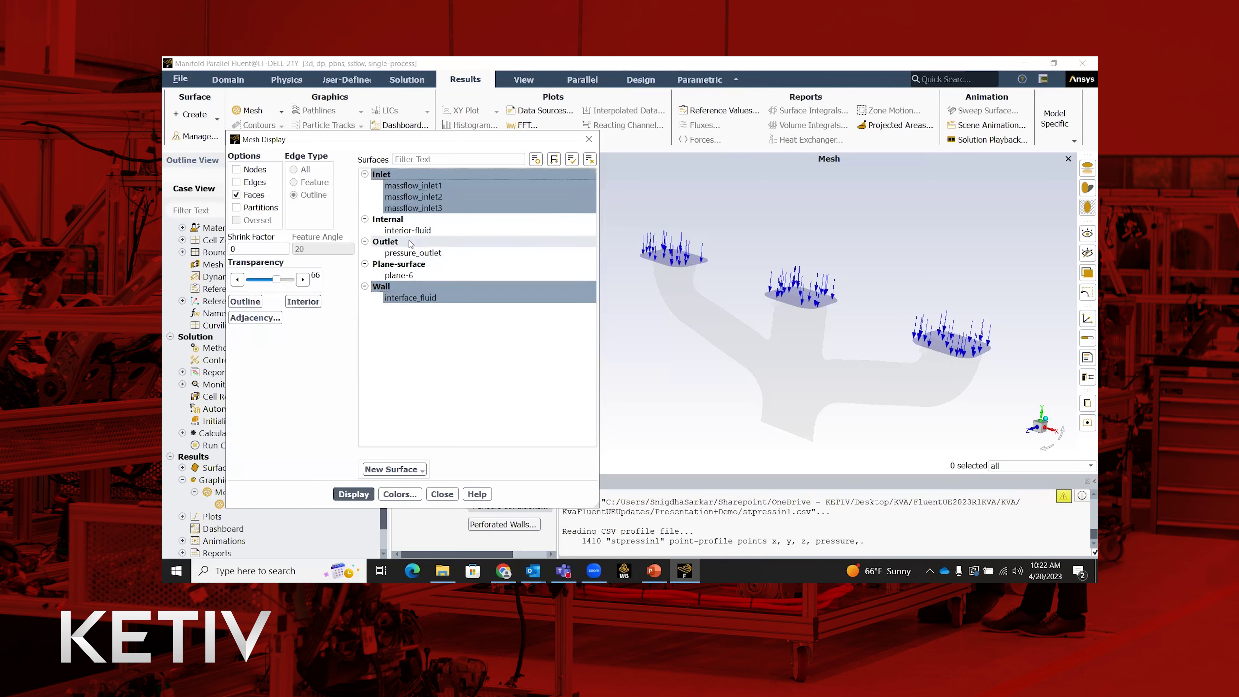
left_click(411, 243)
Display the selected surfaces with faces and all edges at transparency 0, and close the Mesh Display dialog.
left_click(236, 182)
left_click(293, 169)
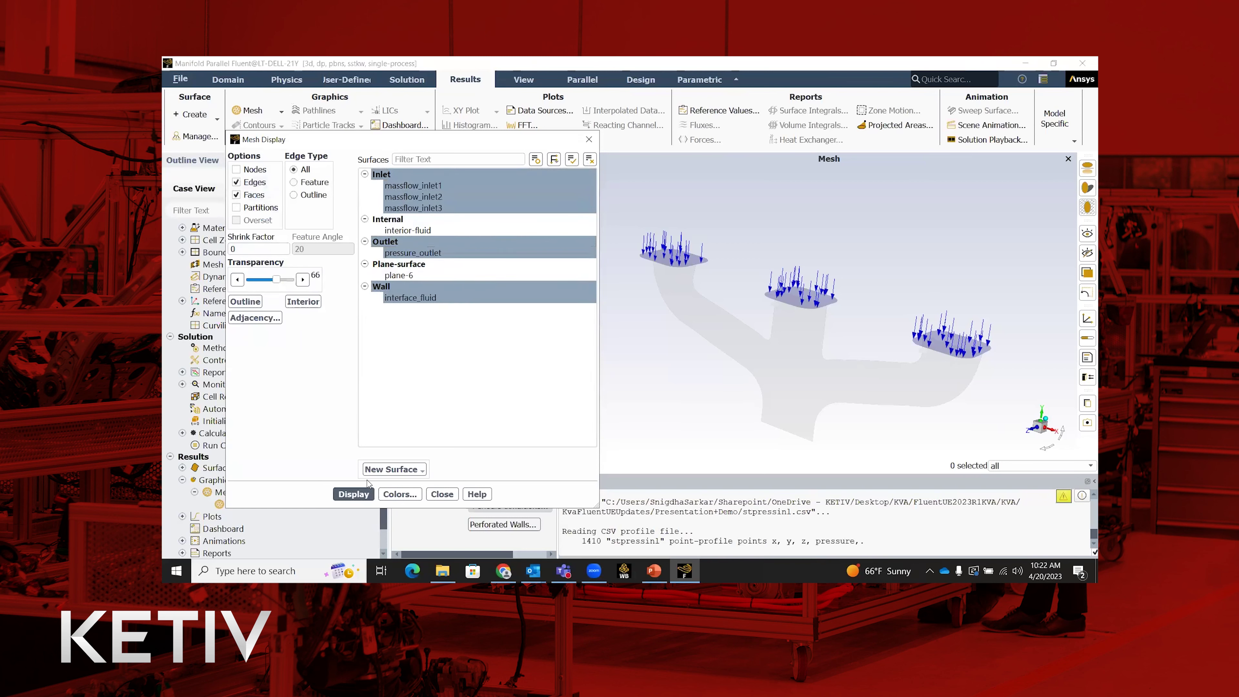
left_click(352, 494)
left_click_drag(276, 279, 250, 279)
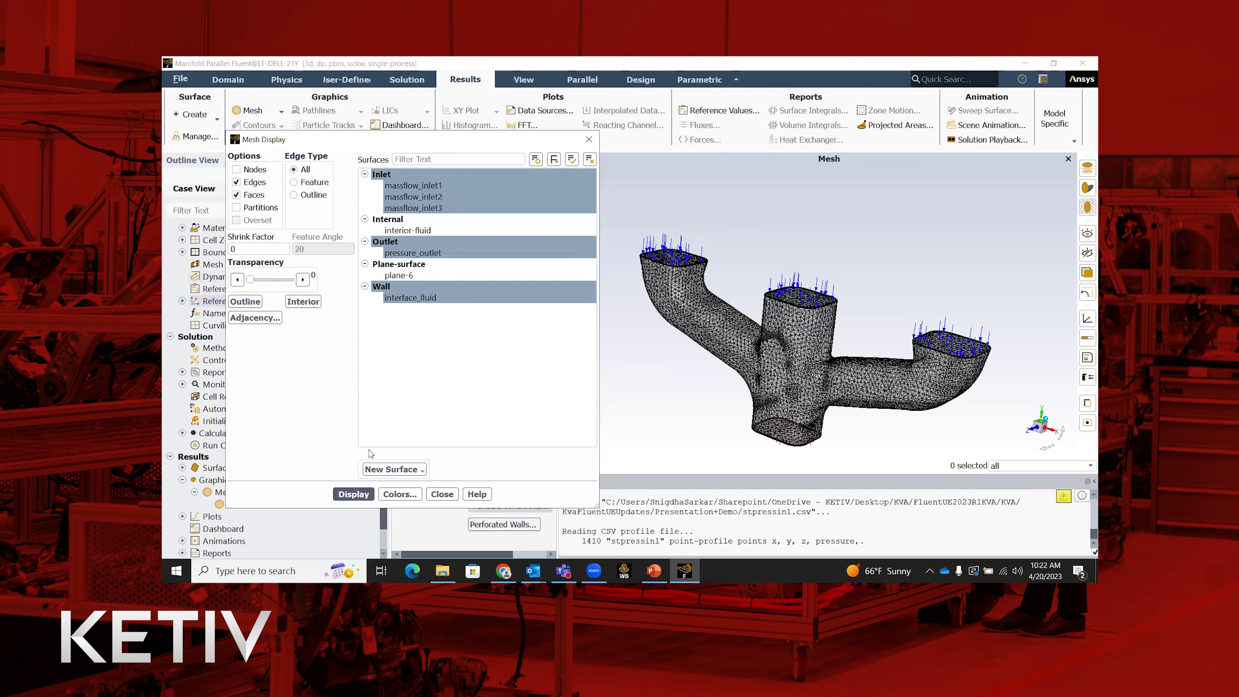
left_click(353, 494)
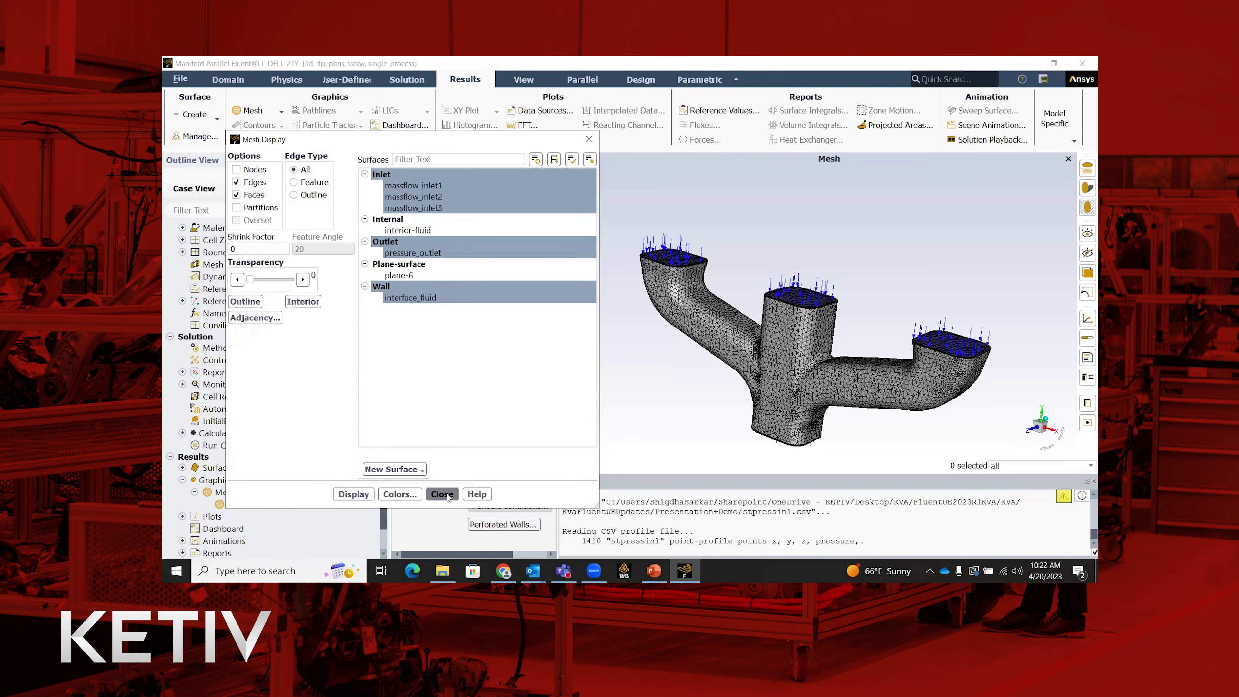
left_click(442, 494)
Start defining a point surface with the middle inlet branch in close view, and turn Snap on Probe Click off.
scroll(775, 328, "up", 5)
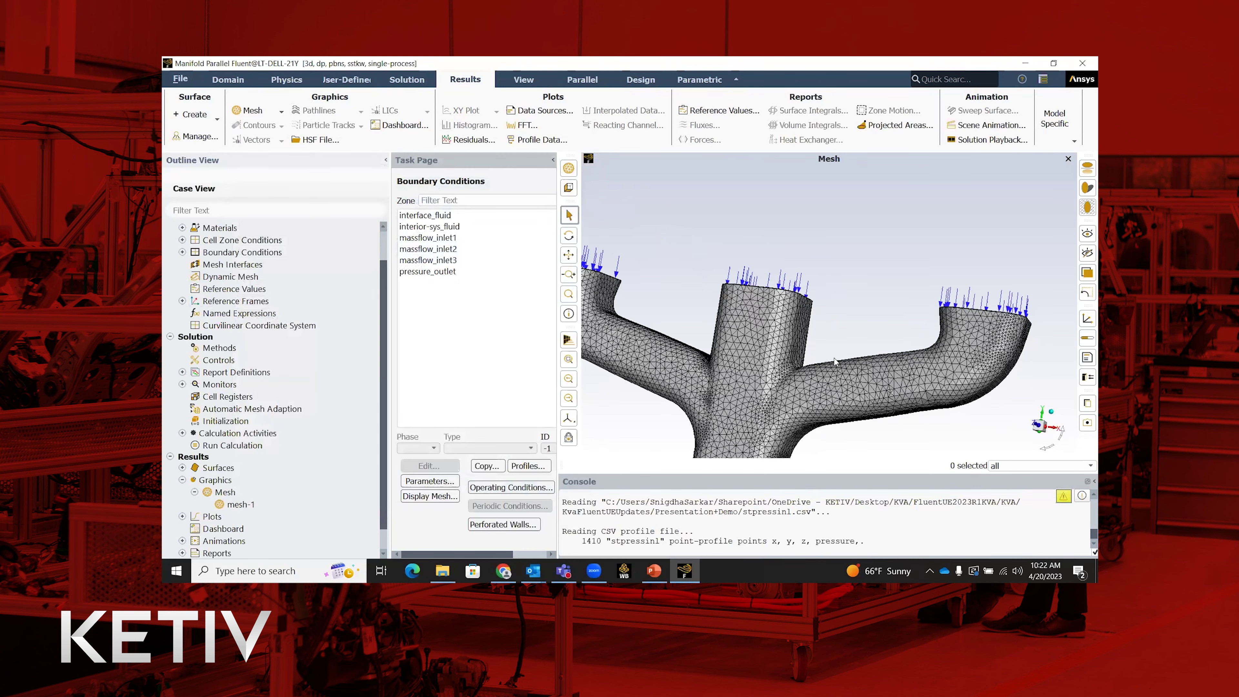
left_click_drag(835, 360, 735, 323)
scroll(735, 323, "up", 3)
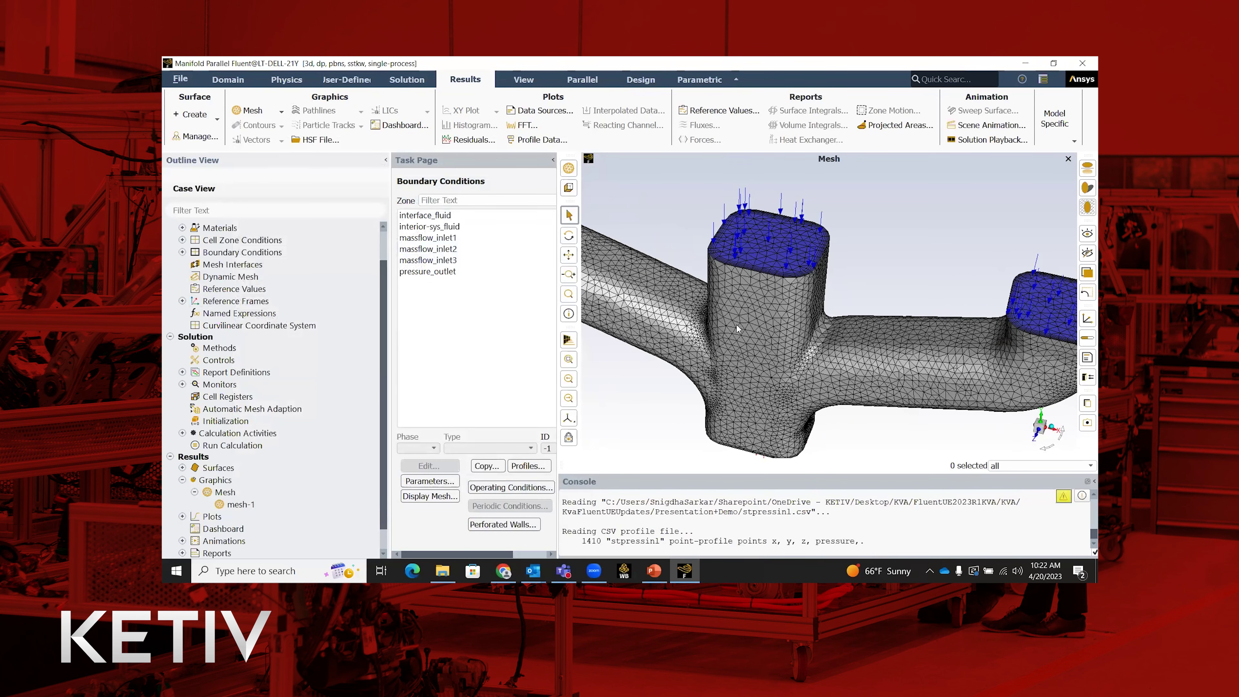
left_click_drag(736, 323, 734, 283)
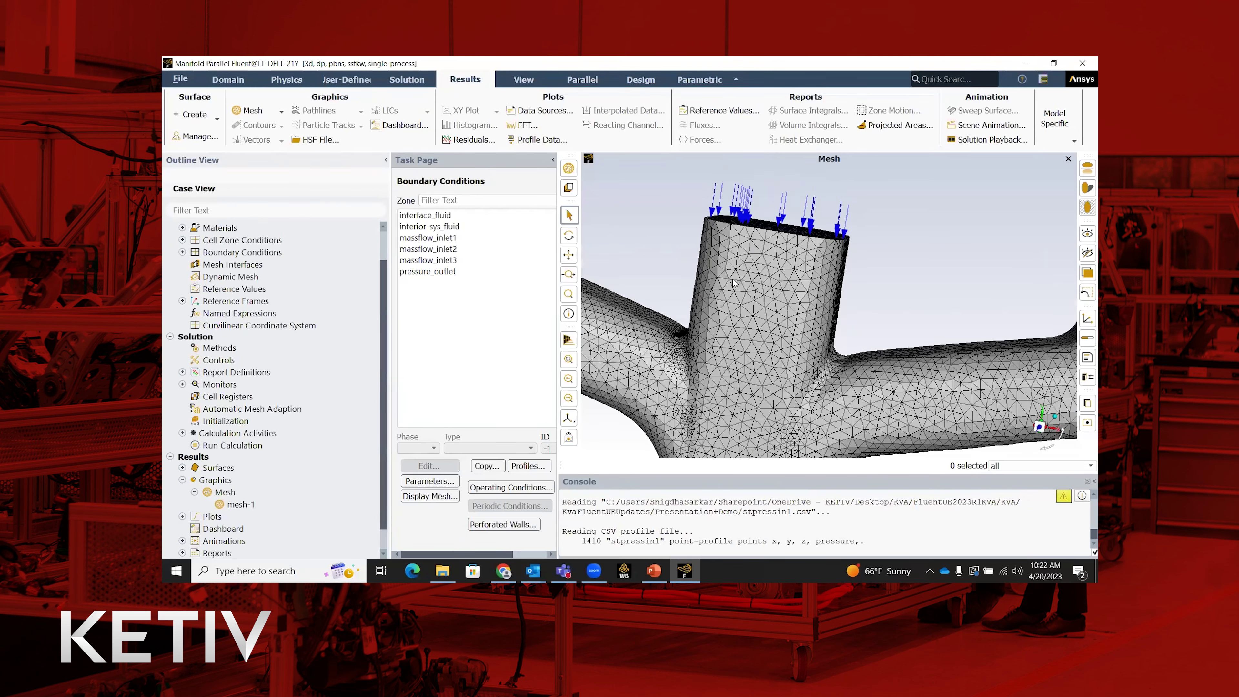
middle_click_drag(734, 282, 767, 337)
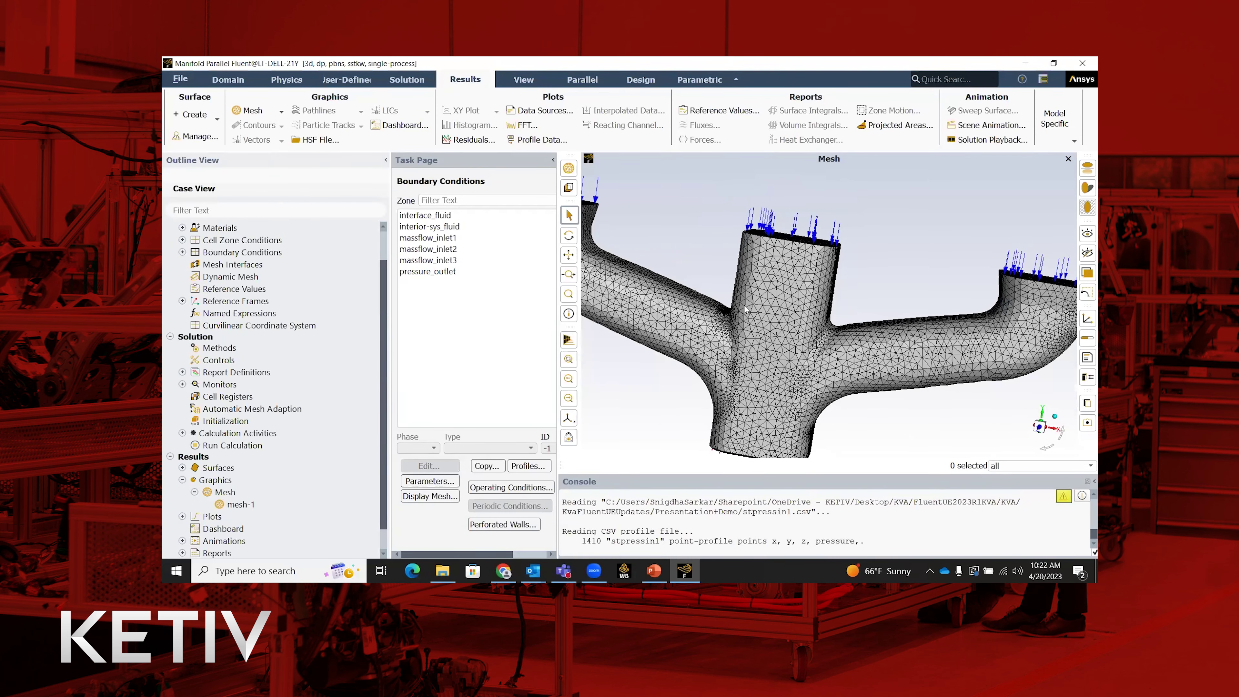
scroll(746, 307, "up", 2)
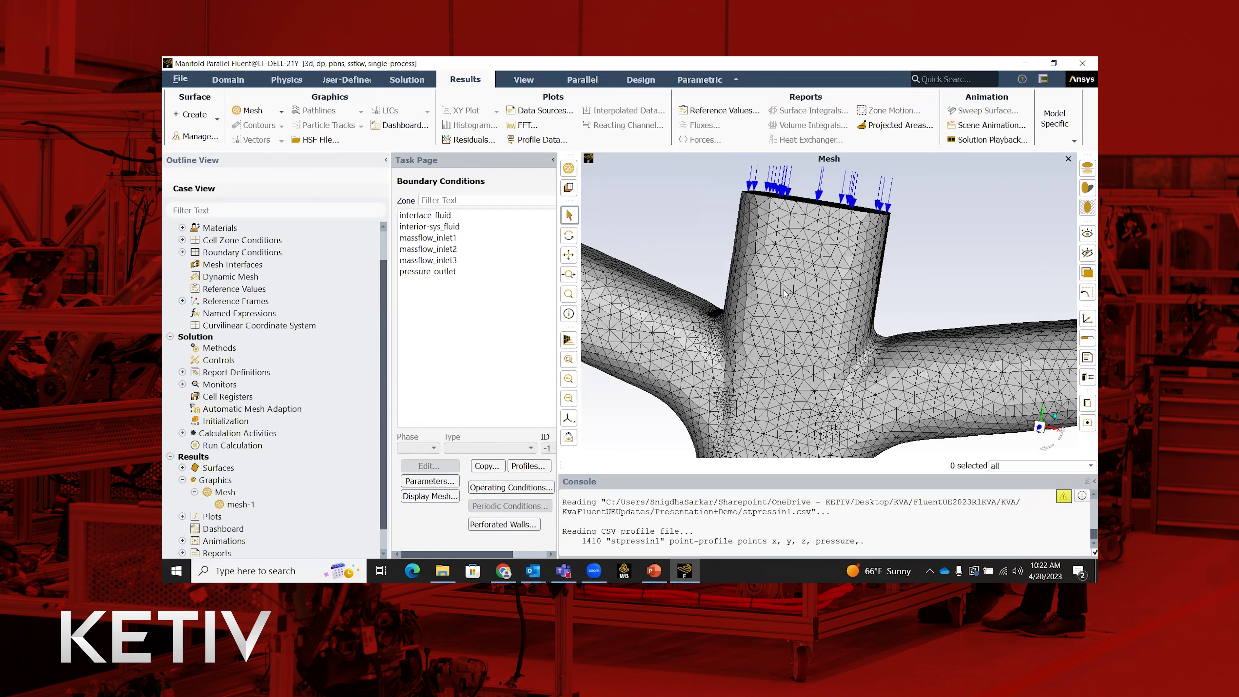
left_click(190, 114)
left_click(209, 179)
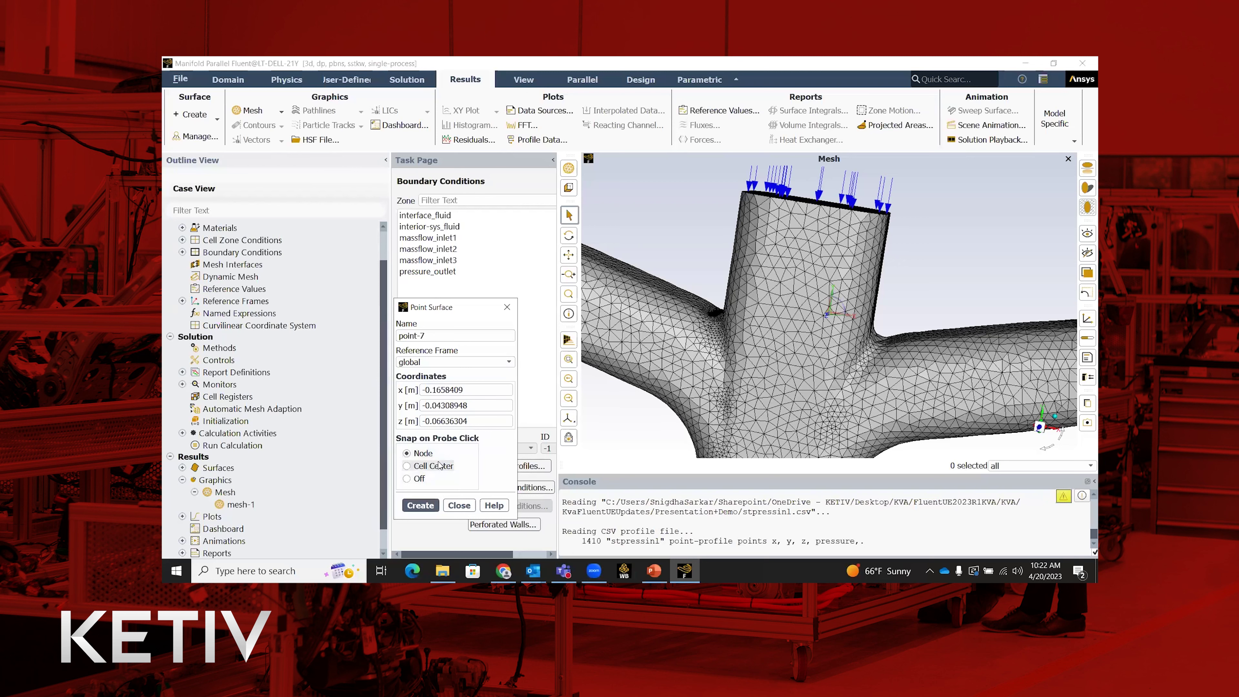
left_click(420, 479)
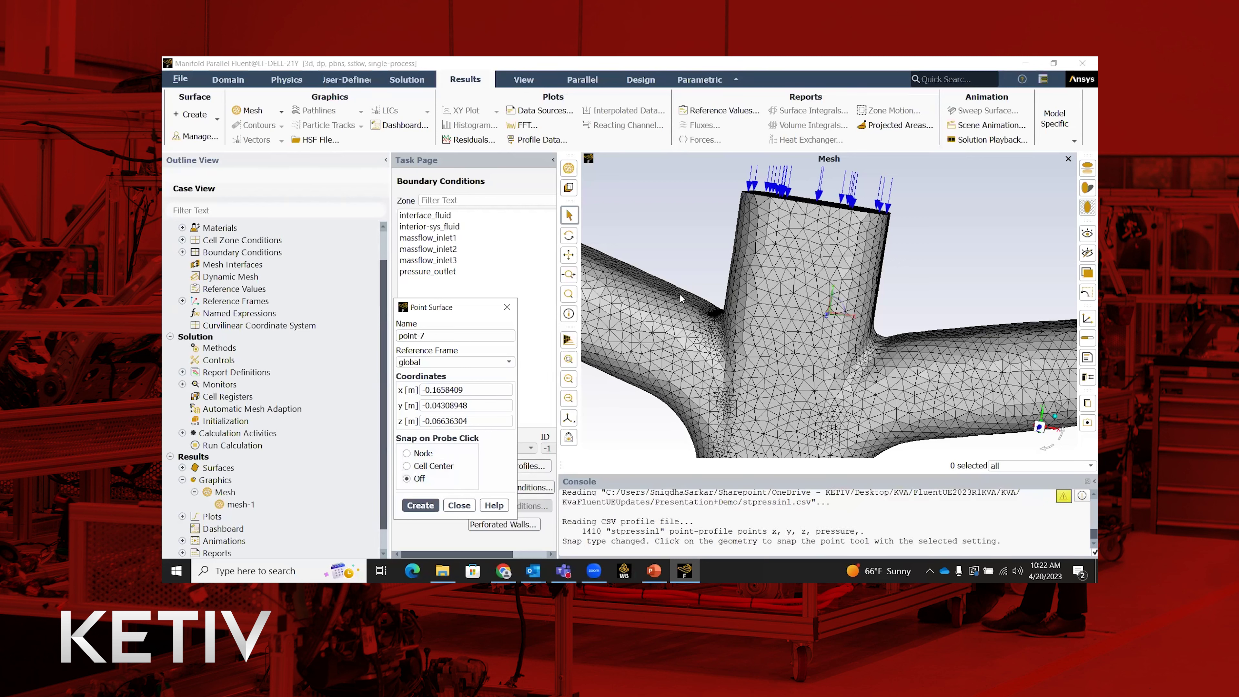
Place the unsnapped point on the wall of the middle inlet branch and examine its position relative to the mesh nodes.
scroll(787, 299, "up", 2)
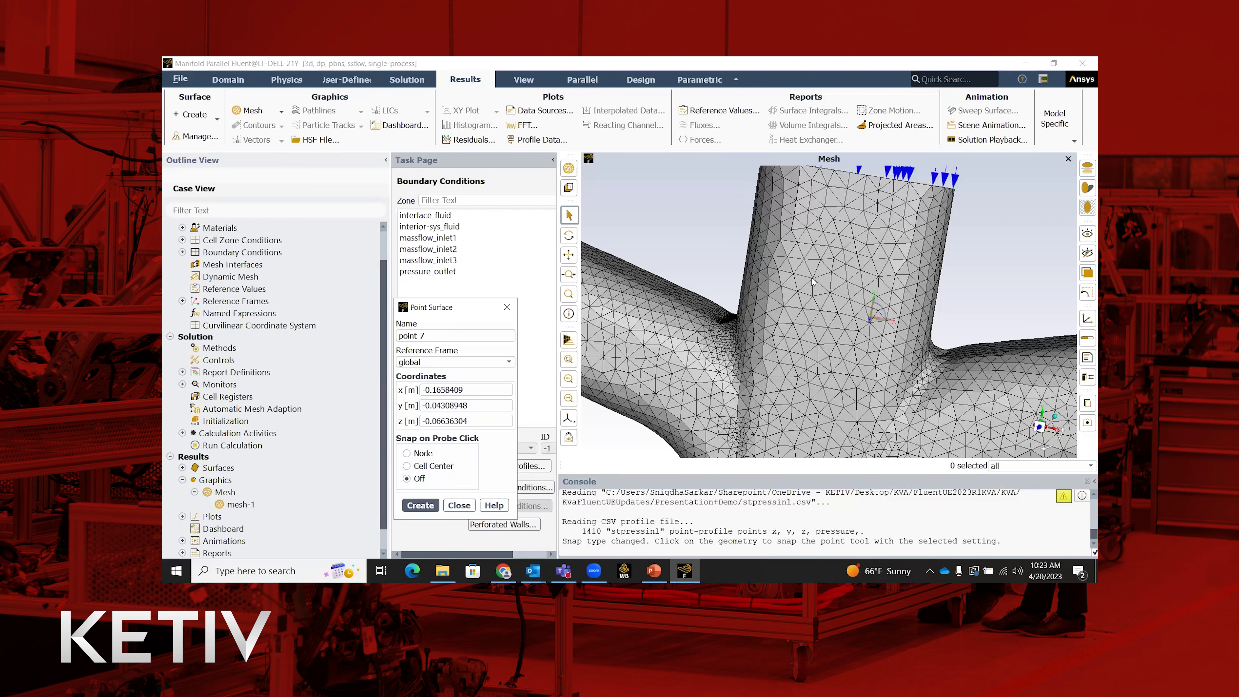
left_click(812, 281)
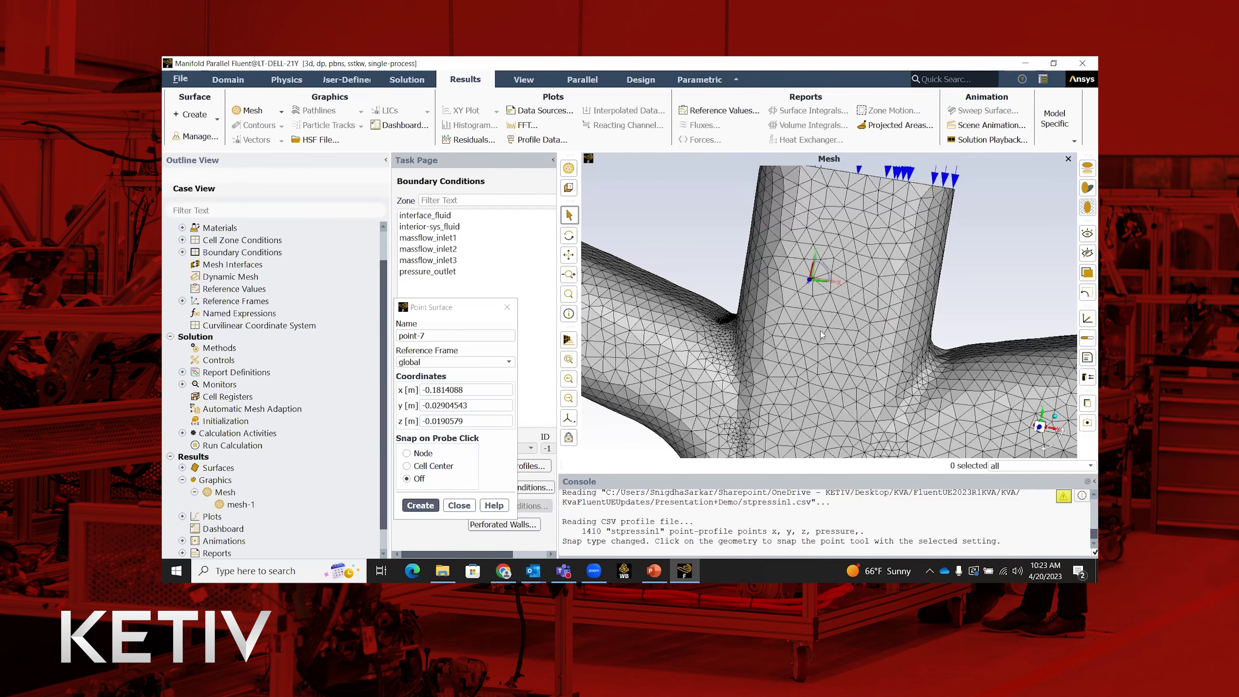
scroll(799, 286, "up", 10)
scroll(873, 272, "up", 5)
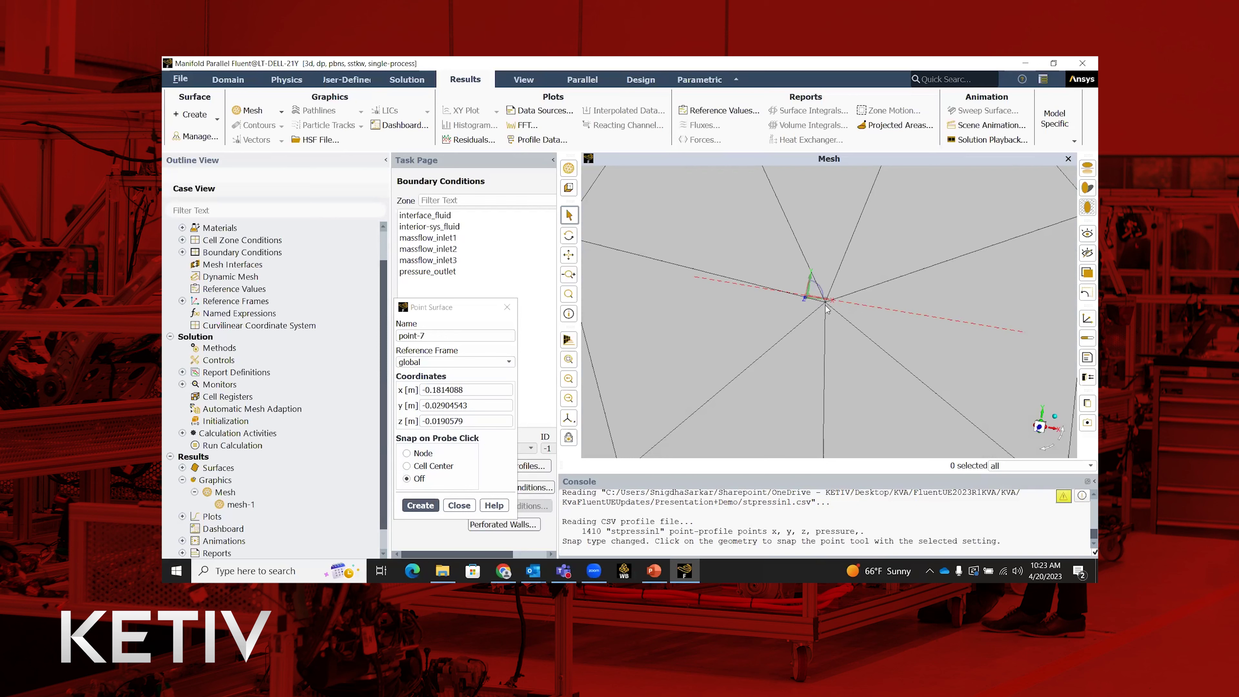
scroll(825, 309, "down", 10)
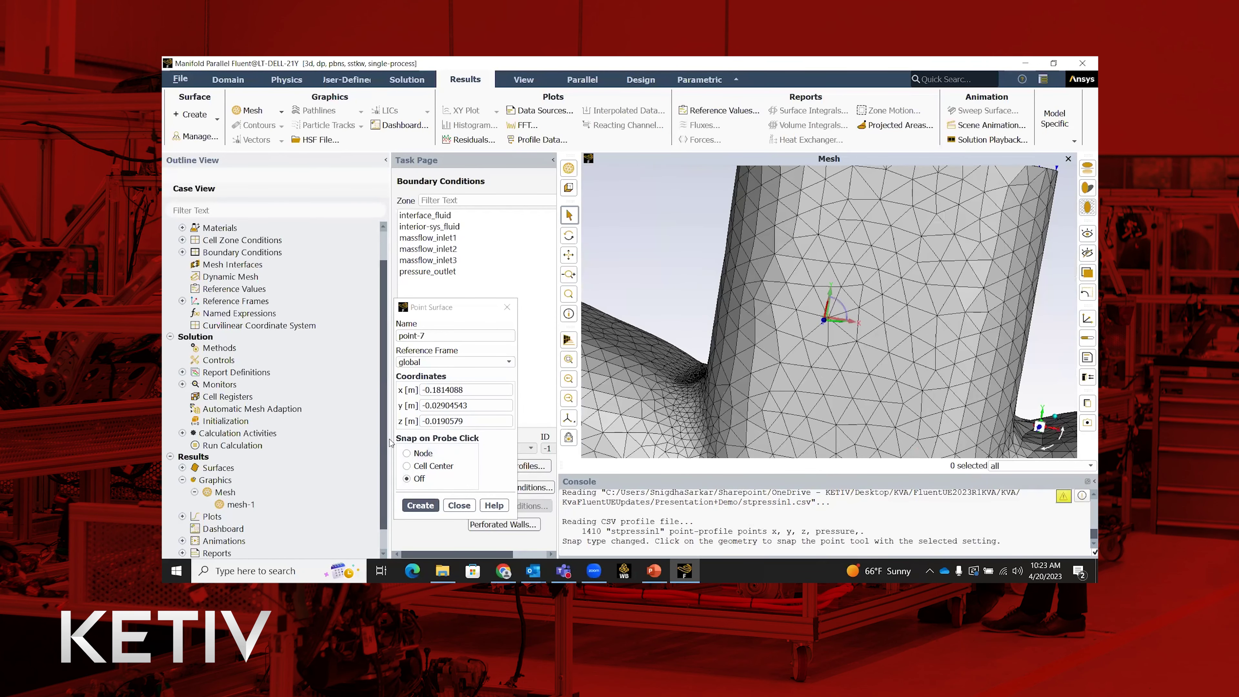
Set Snap on Probe Click to Node, reposition the point on the middle branch wall and inspect its location.
left_click(418, 455)
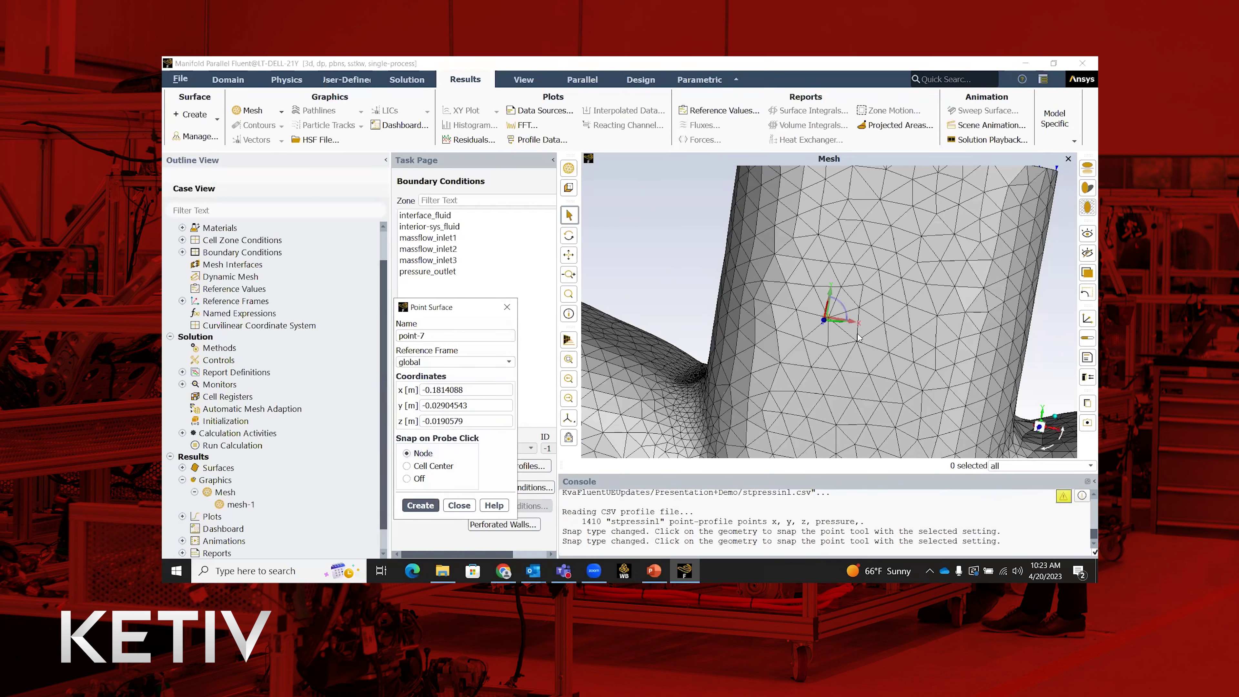
left_click(856, 344)
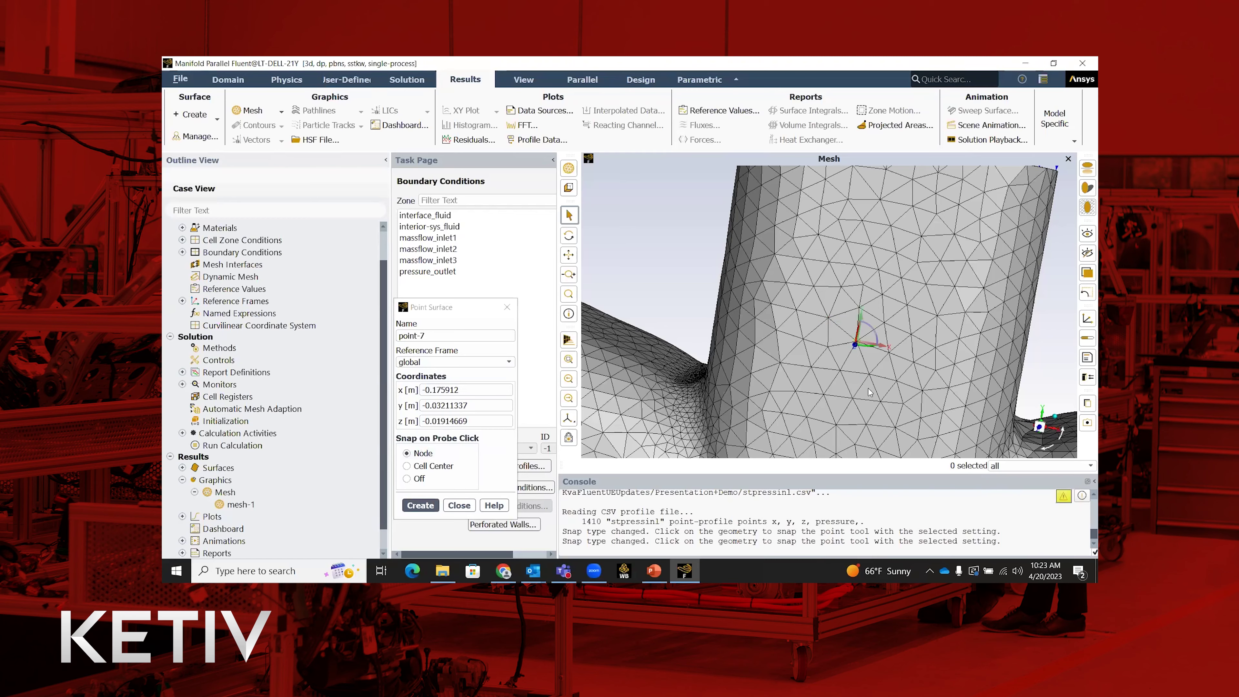
scroll(867, 390, "up", 5)
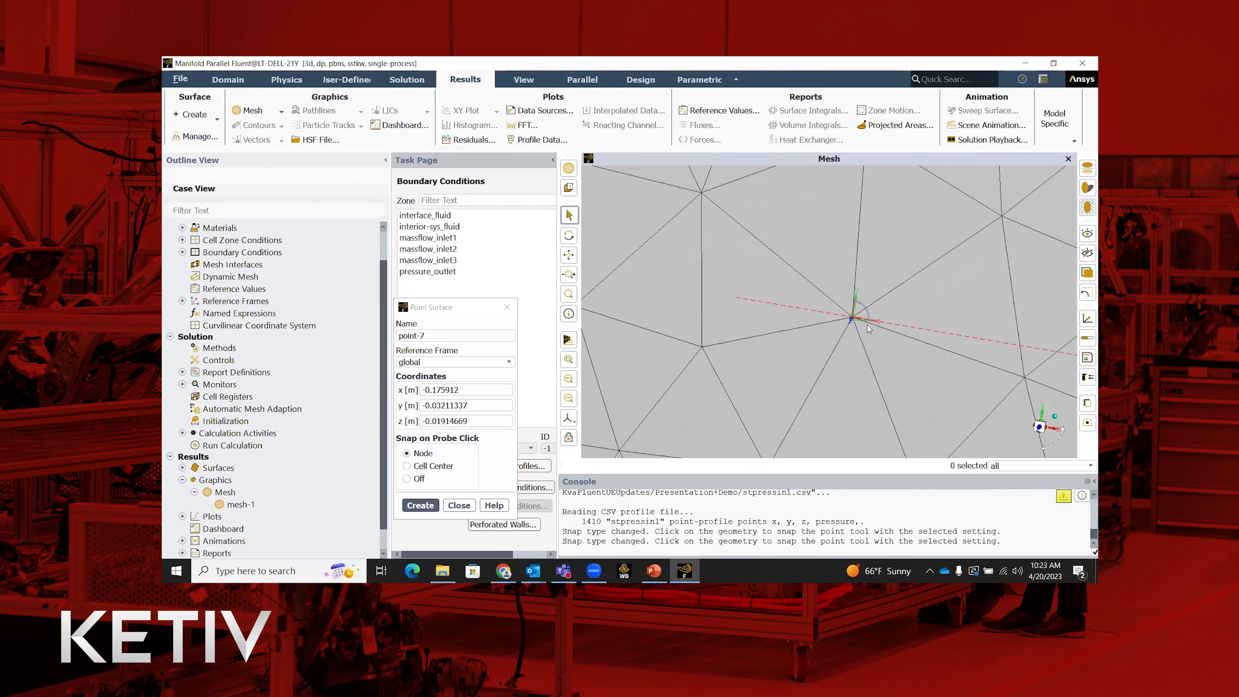
scroll(859, 323, "up", 1)
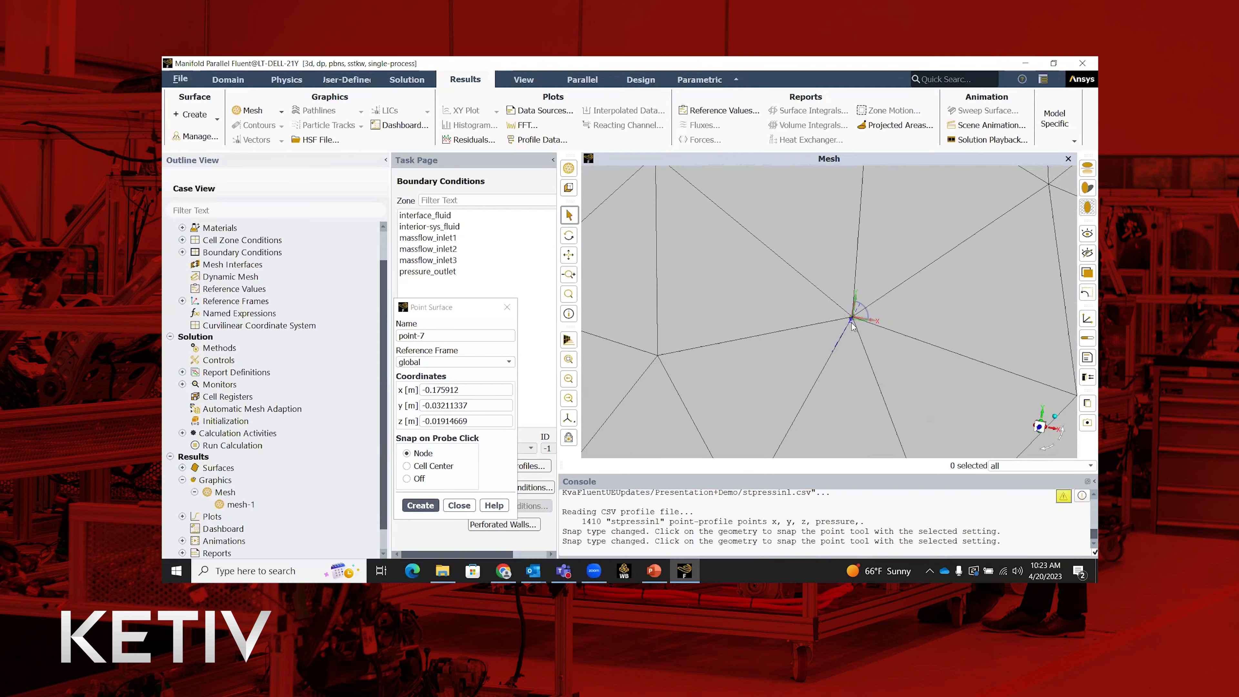
Set Snap on Probe Click to Cell Center, reposition the point on the wall, and close the Point Surface dialog without creating it.
left_click(408, 465)
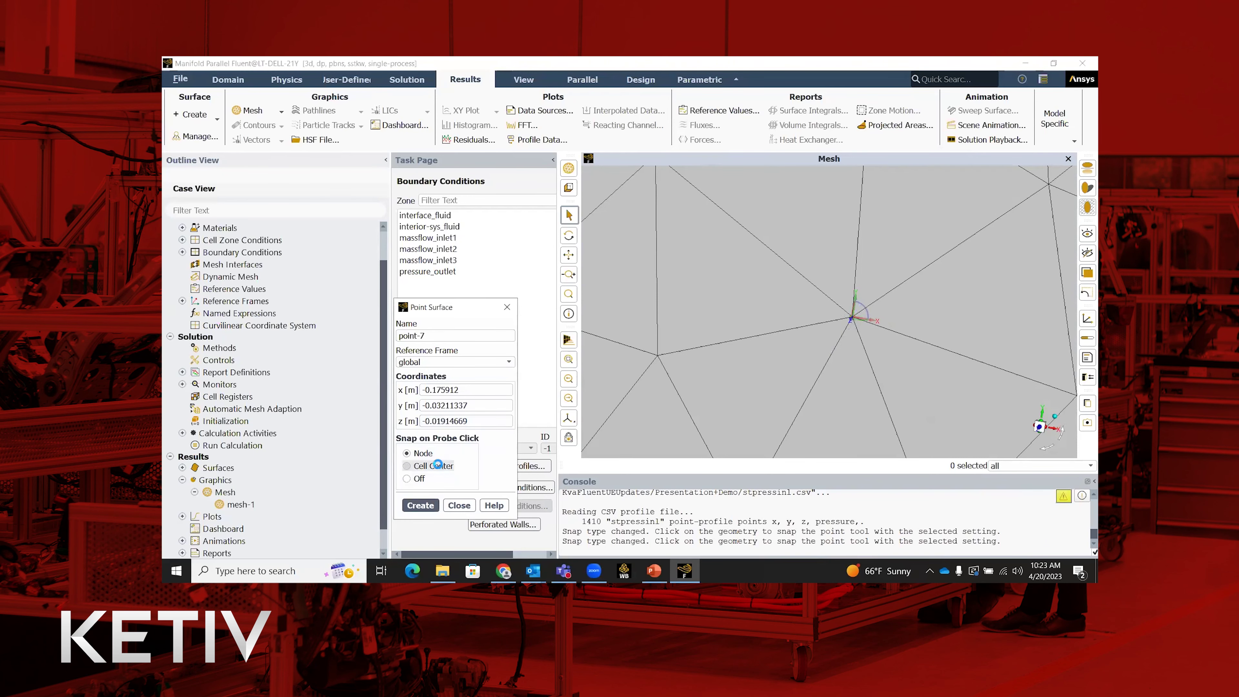
scroll(760, 358, "down", 5)
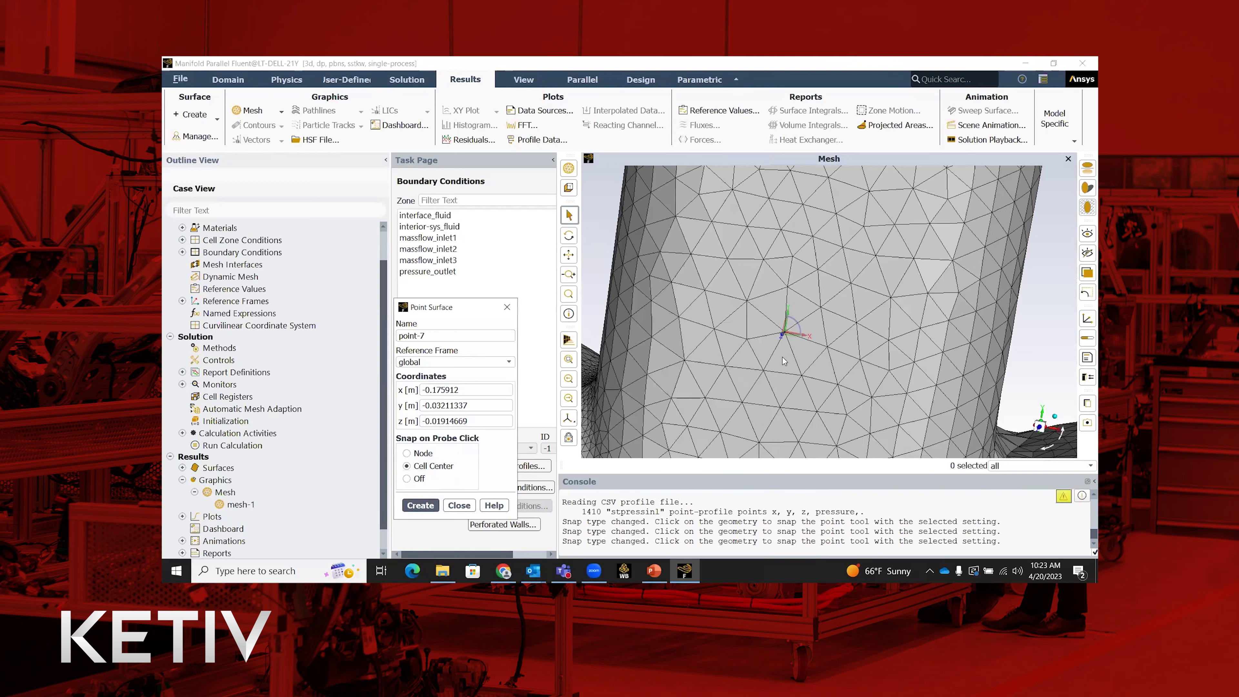
left_click(766, 398)
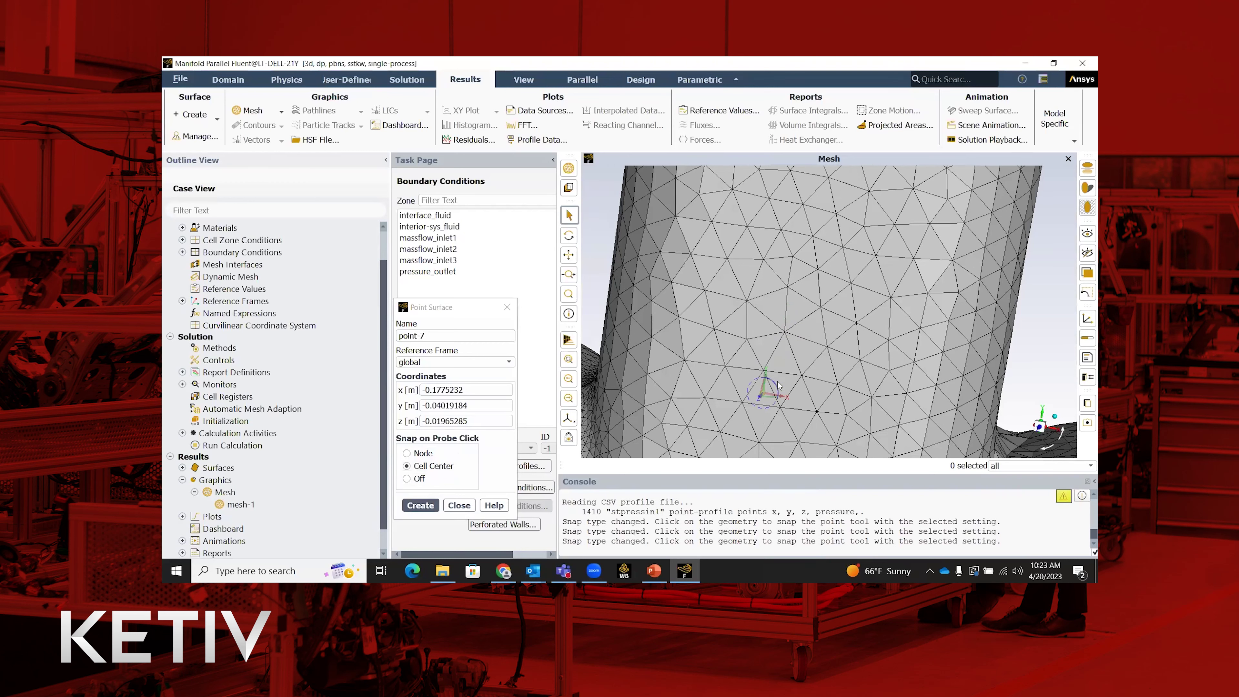
scroll(766, 399, "up", 2)
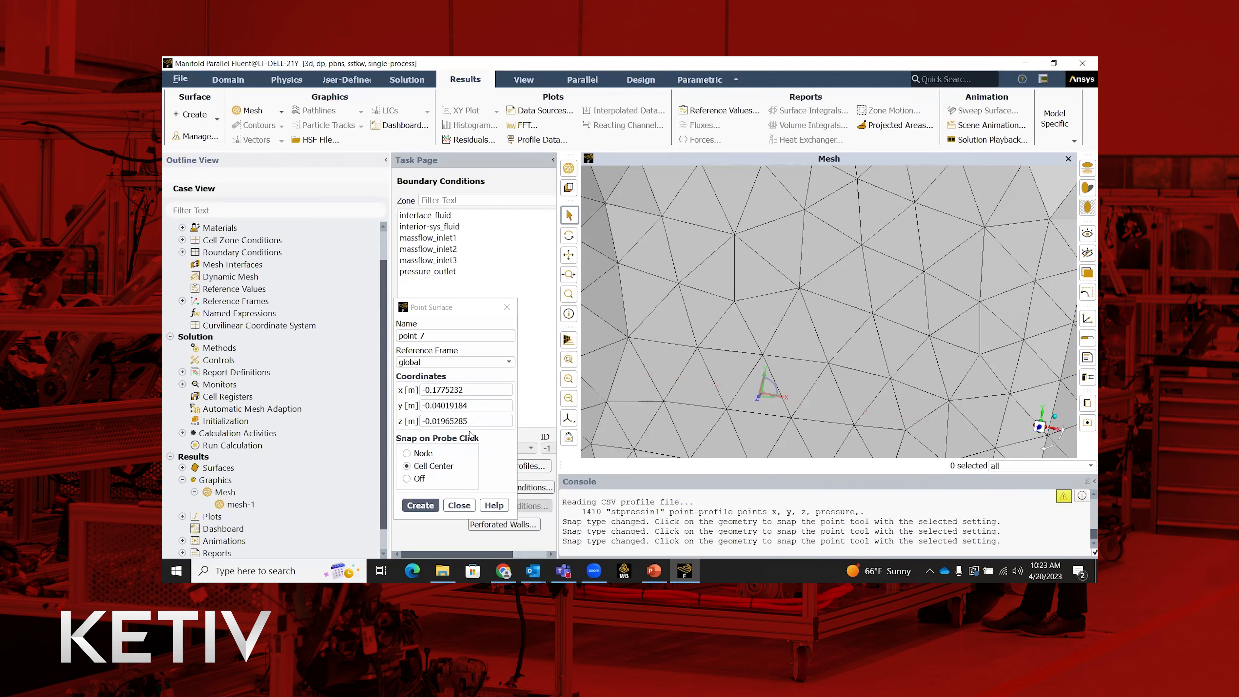
left_click(507, 307)
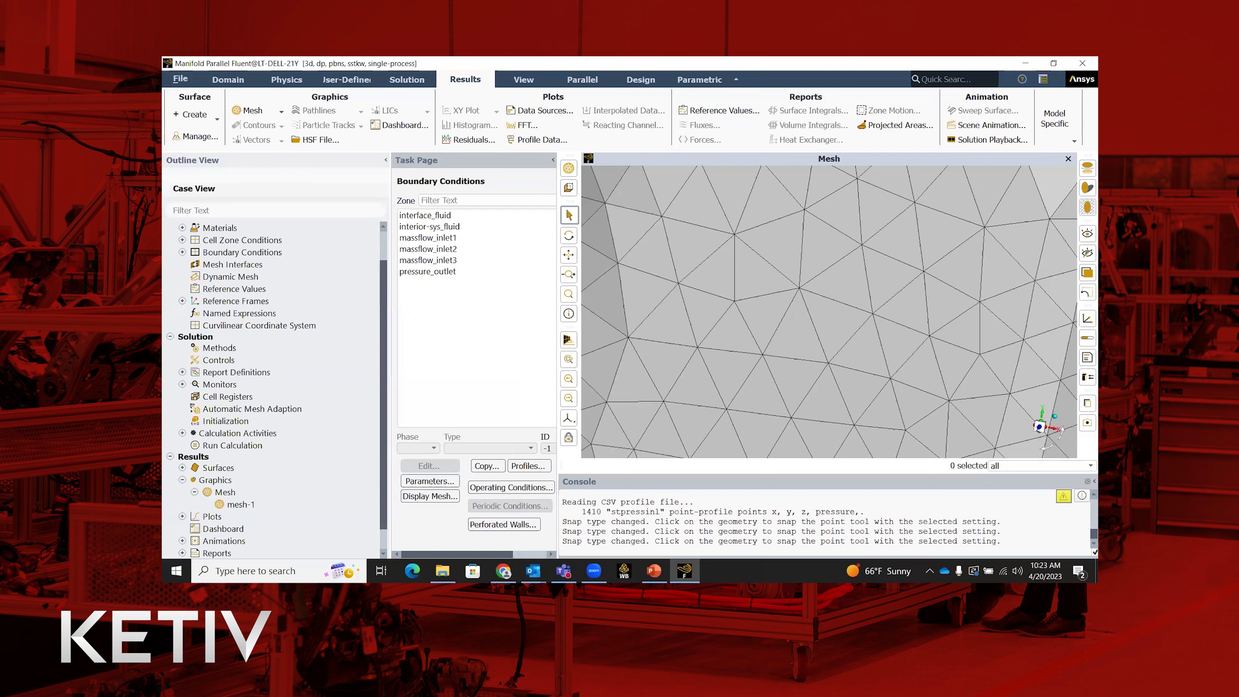
Assign the stpressinl pressure profile to the gauge total pressure of massflow_inlet1, apply it and close the dialog.
left_click(654, 570)
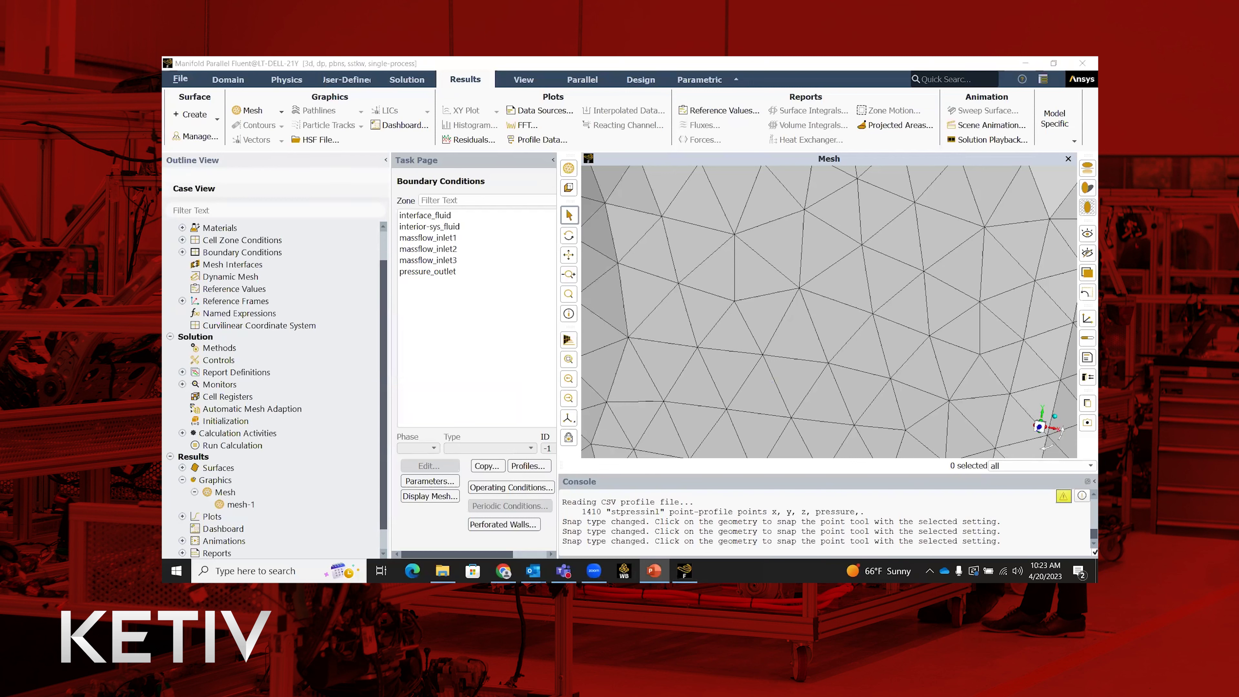
scroll(185, 388, "up", 1)
left_click(182, 288)
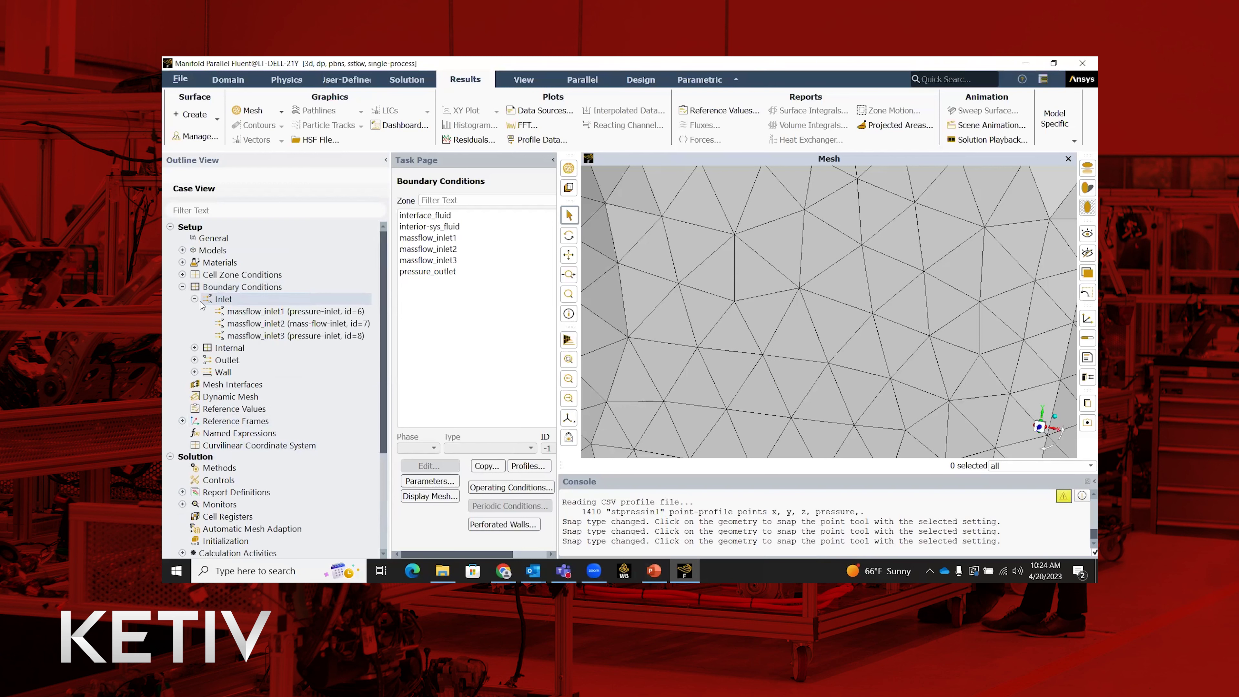
double_click(255, 315)
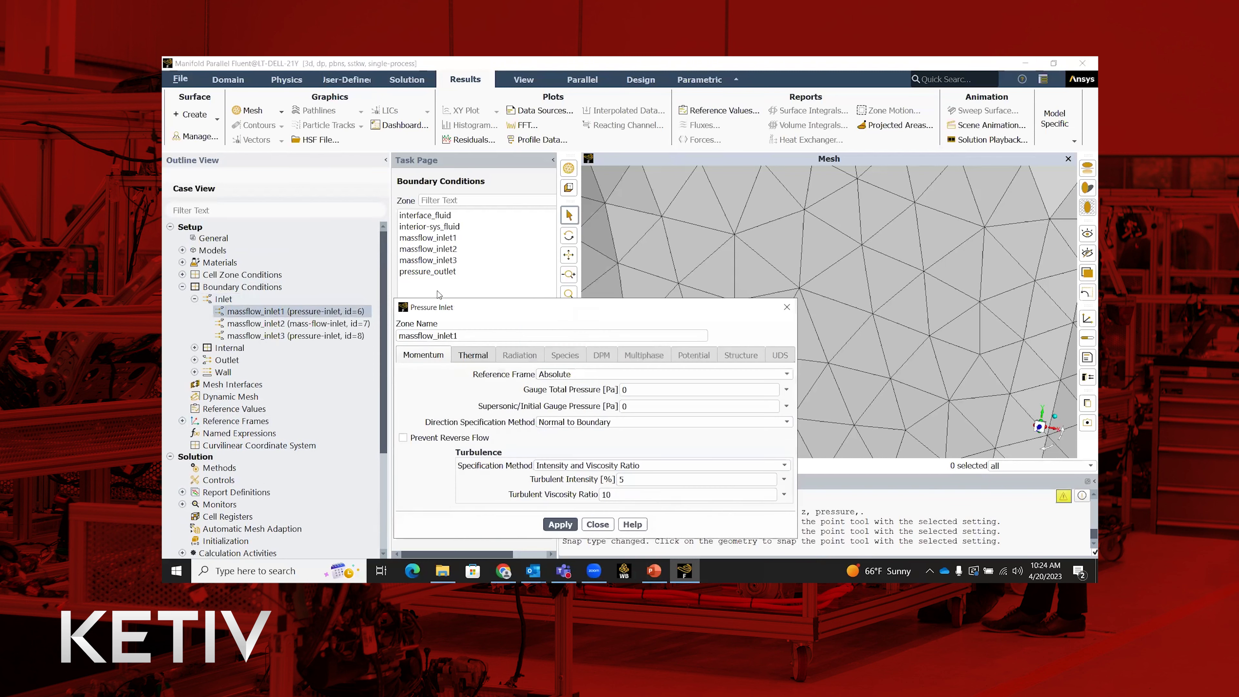
left_click_drag(708, 308, 694, 255)
left_click(773, 335)
scroll(704, 424, "down", 4)
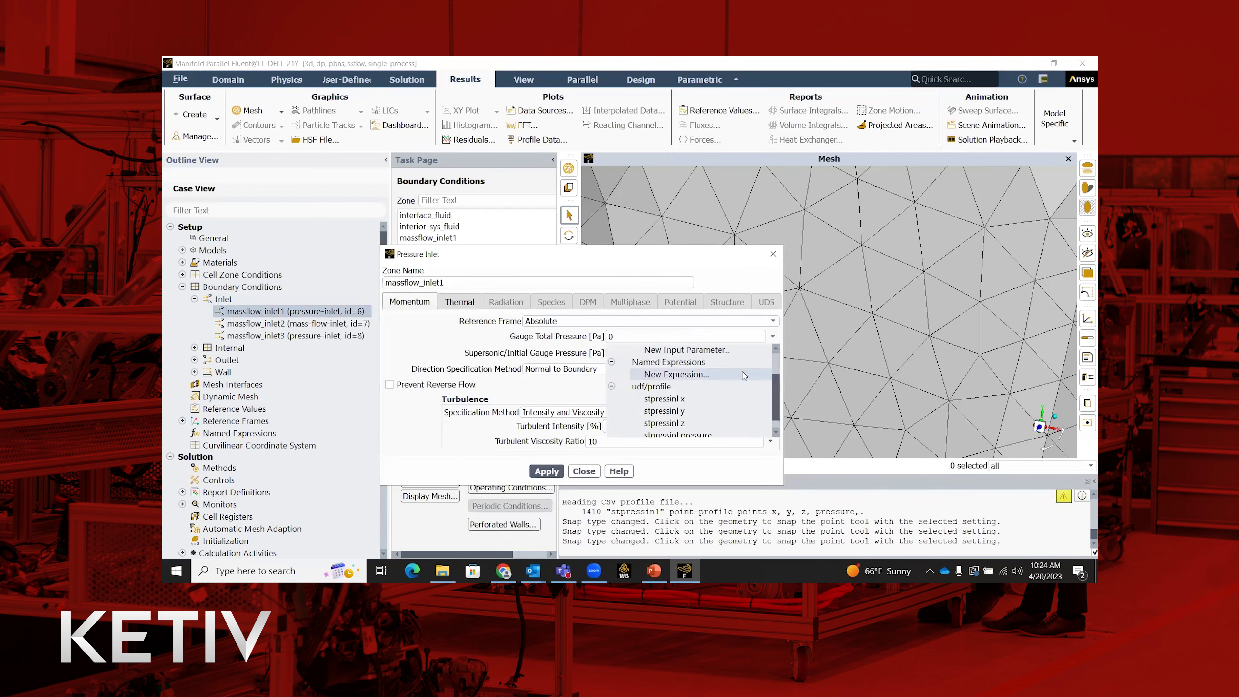
left_click(704, 423)
left_click(546, 471)
left_click(583, 471)
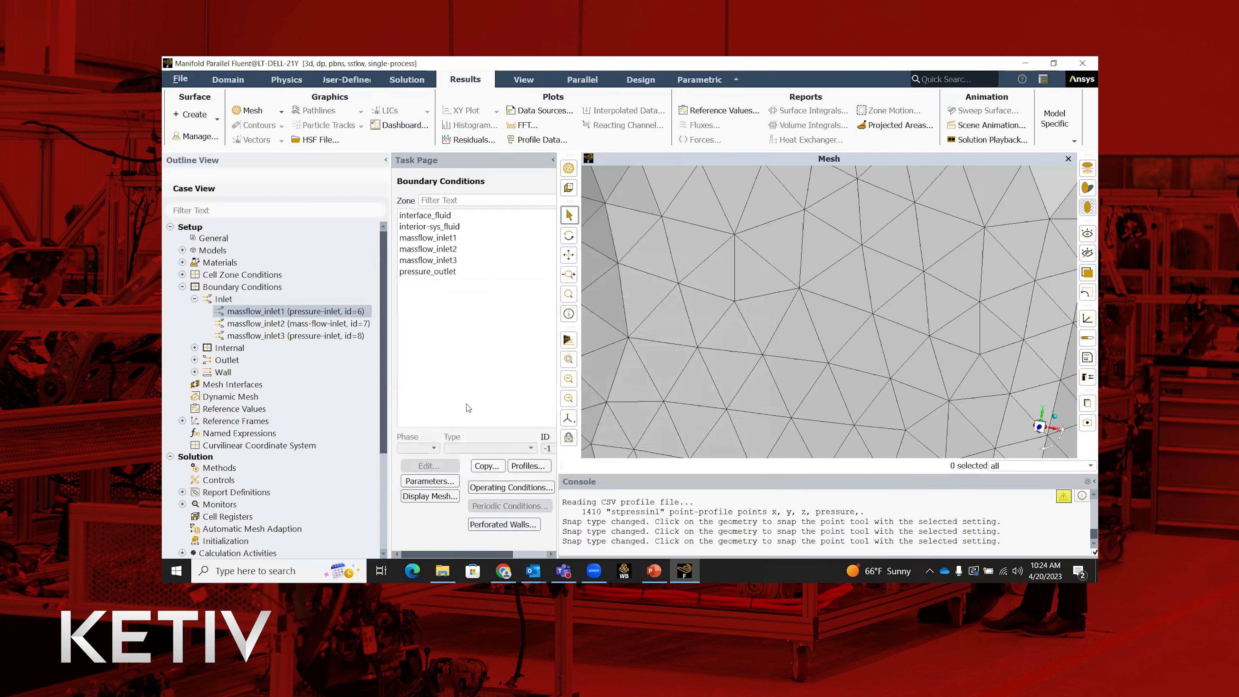
Copy the boundary conditions from massflow_inlet1 to massflow_inlet3 and close the Copy Conditions dialog.
right_click(352, 313)
left_click(374, 335)
left_click(616, 343)
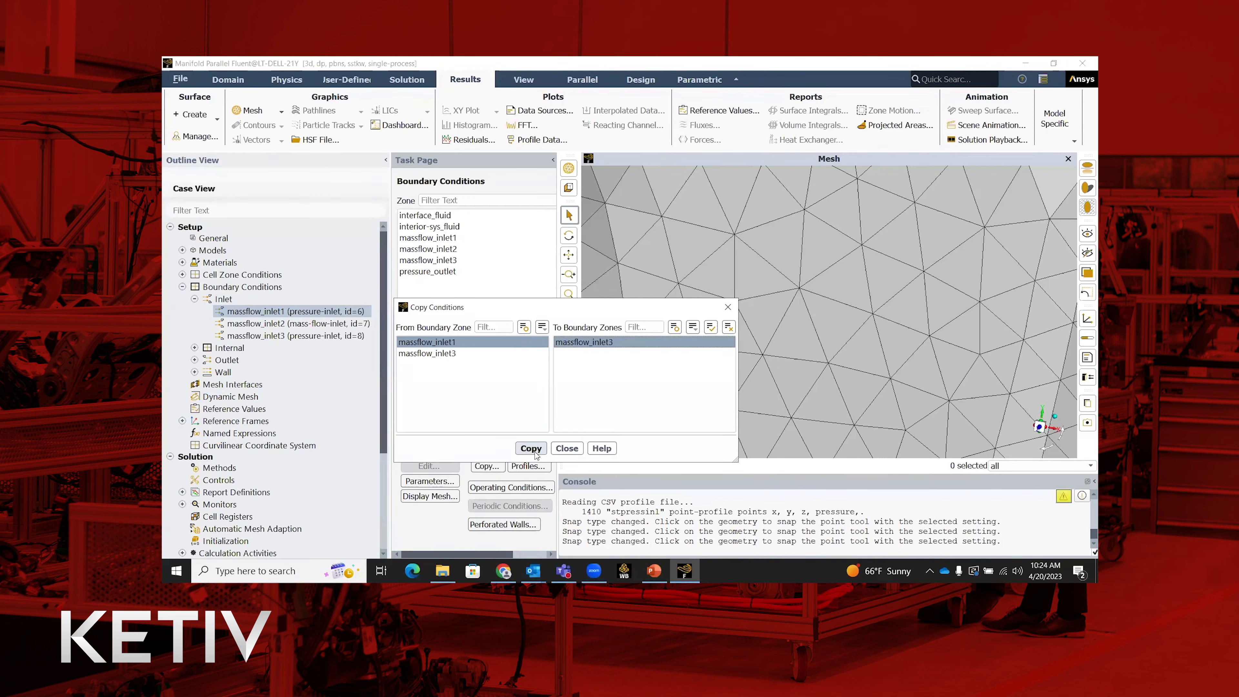
left_click(536, 454)
left_click(666, 330)
left_click(566, 448)
Change the boundary type of massflow_inlet2 to pressure-inlet.
double_click(354, 324)
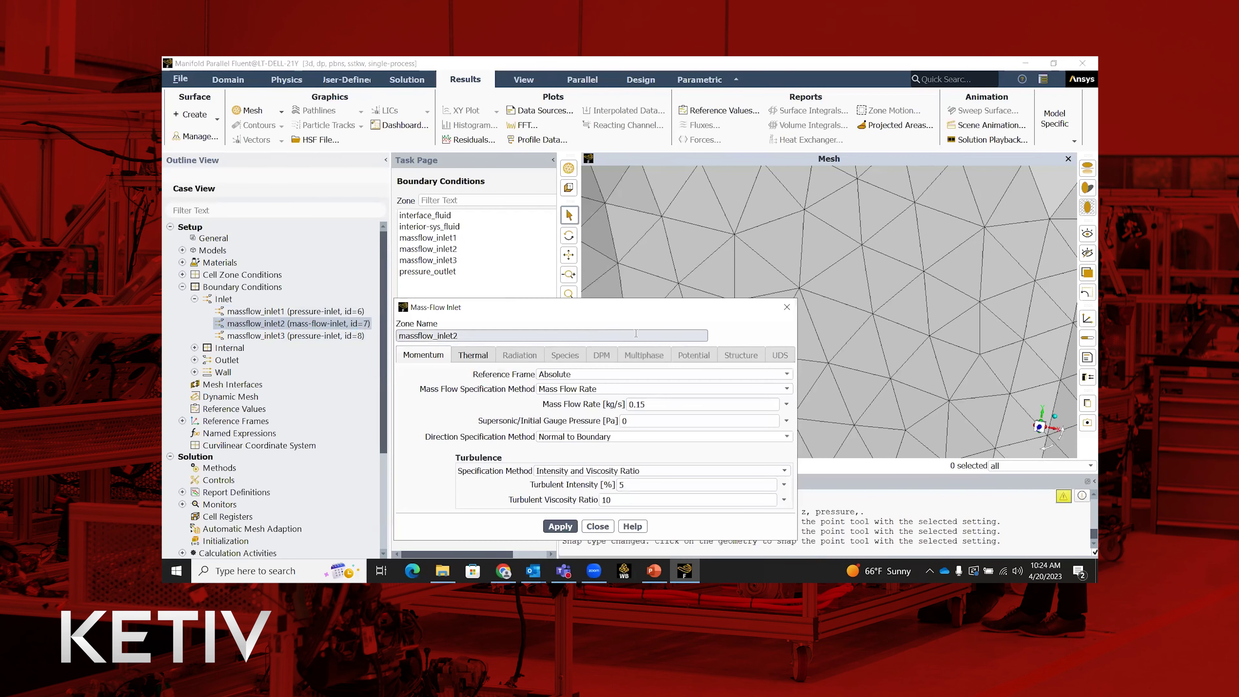
right_click(316, 326)
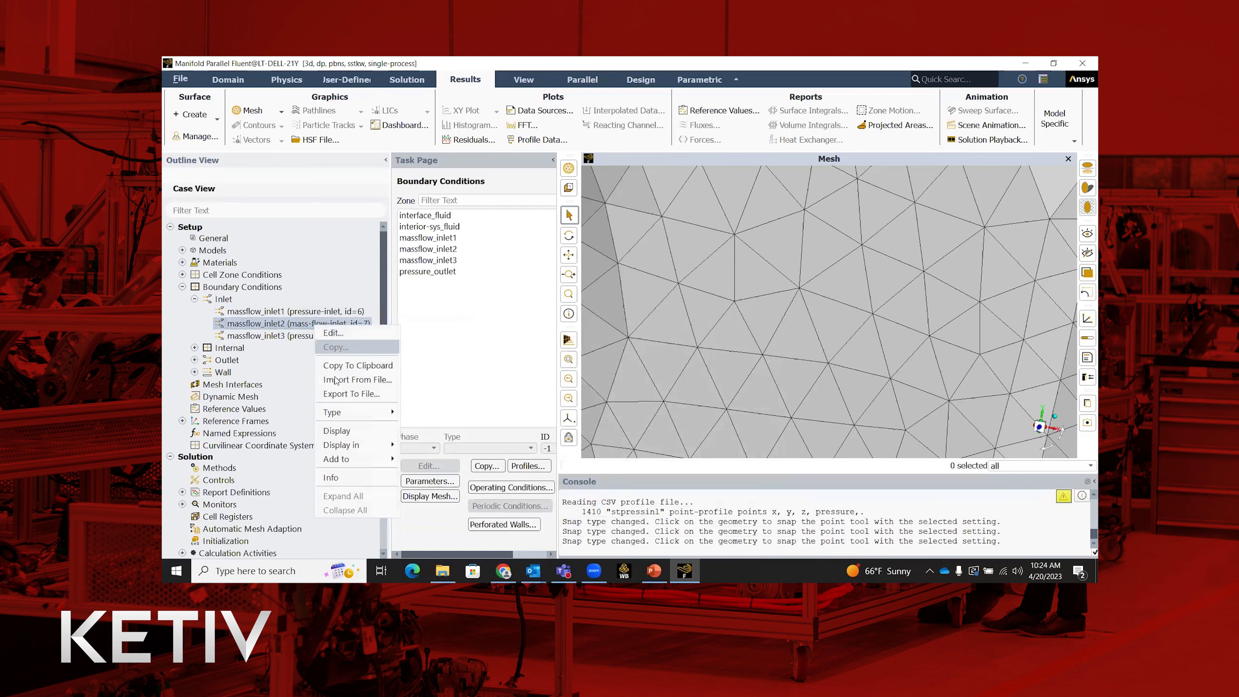
mouse_move(341, 412)
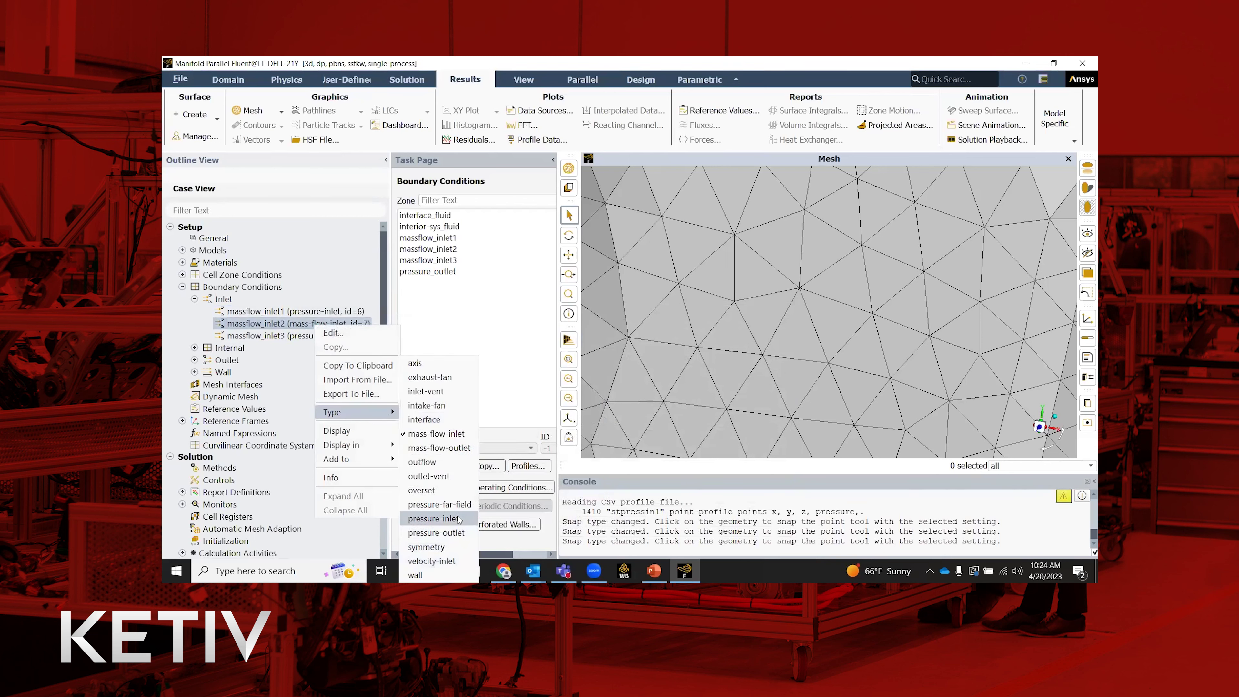
left_click(432, 518)
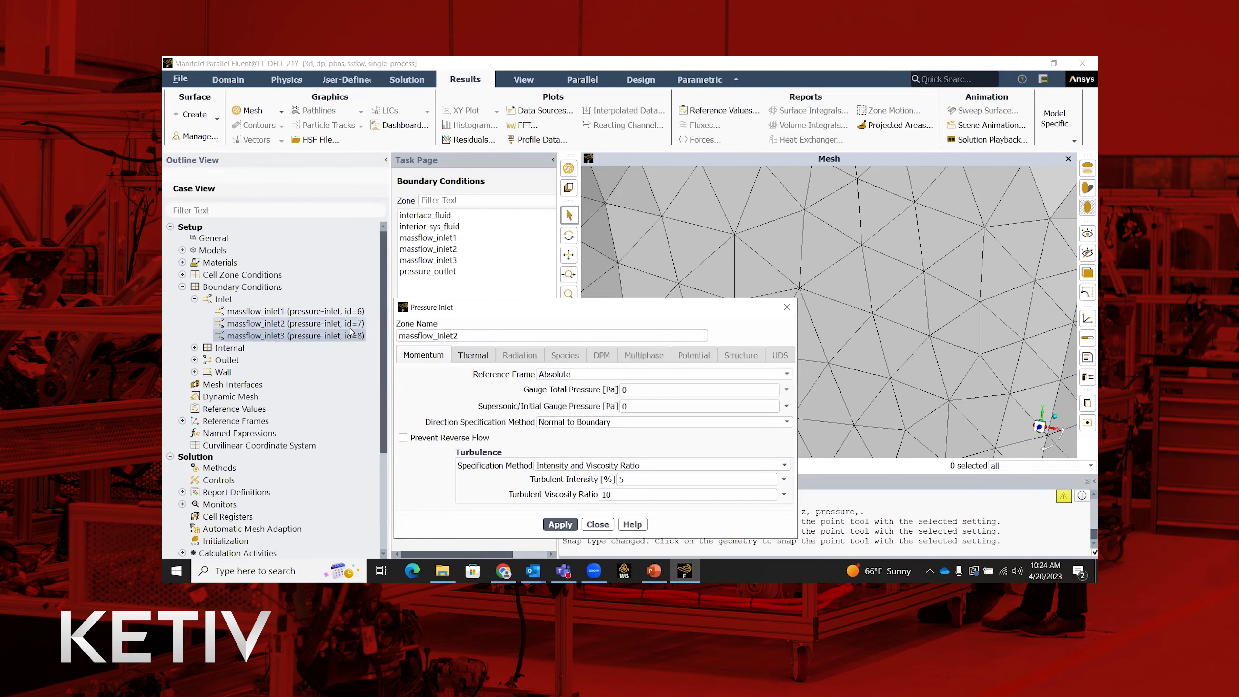
Assign the stpressinl pressure profile to the gauge total pressure of massflow_inlet2, apply it and close the dialog.
left_click(786, 389)
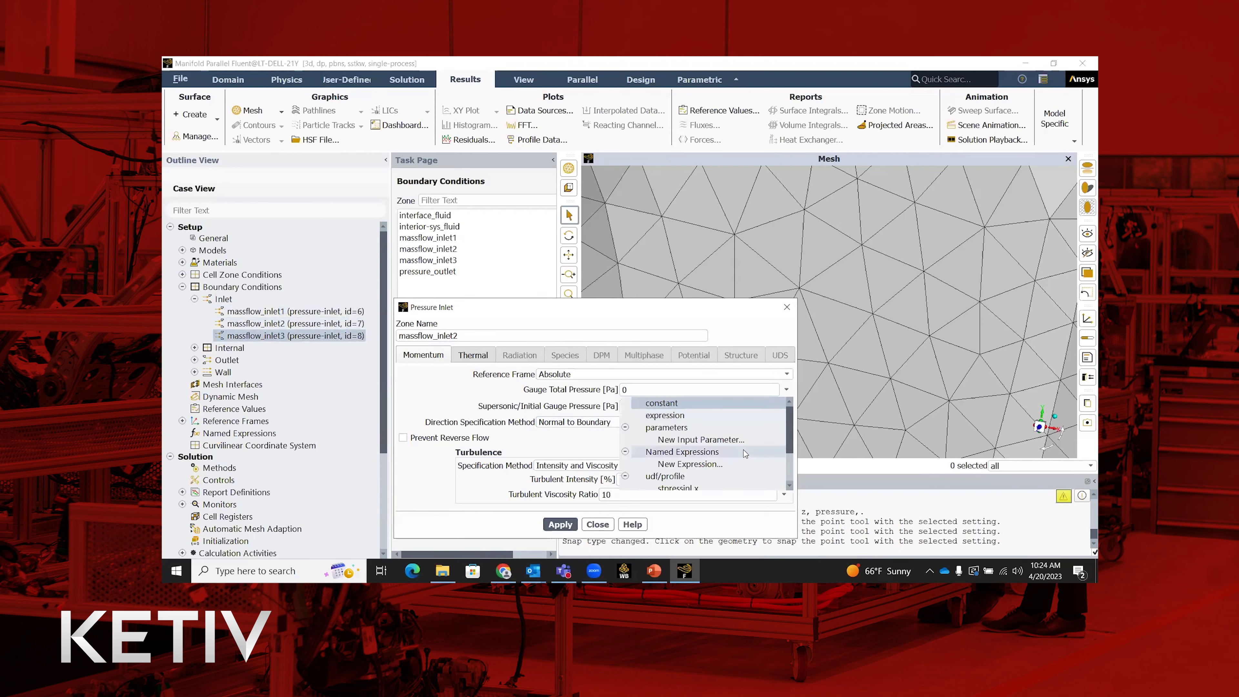
left_click(672, 475)
left_click(560, 524)
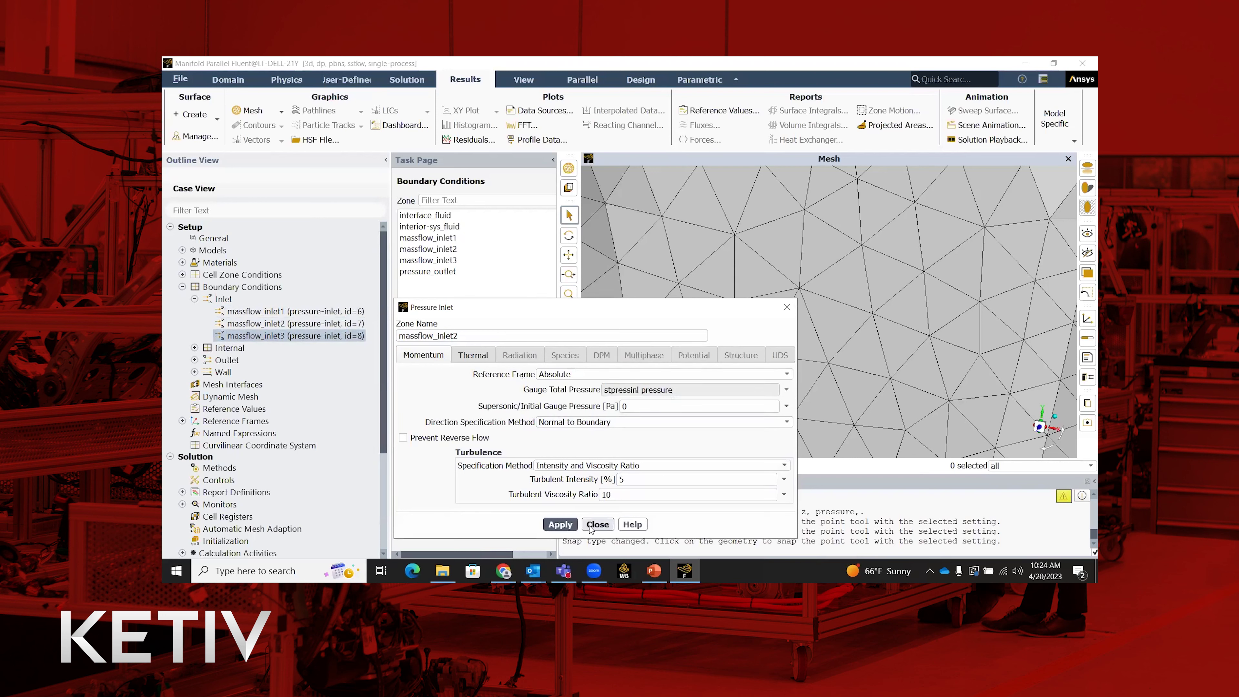
left_click(596, 524)
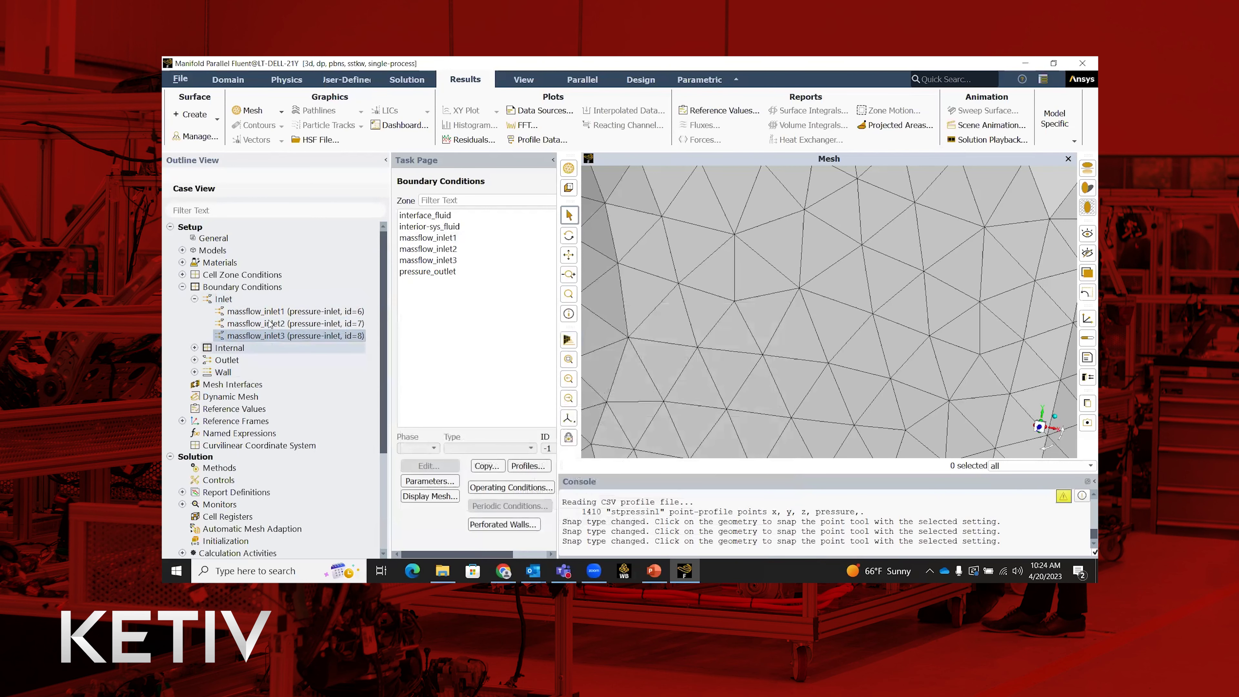
left_click(284, 340)
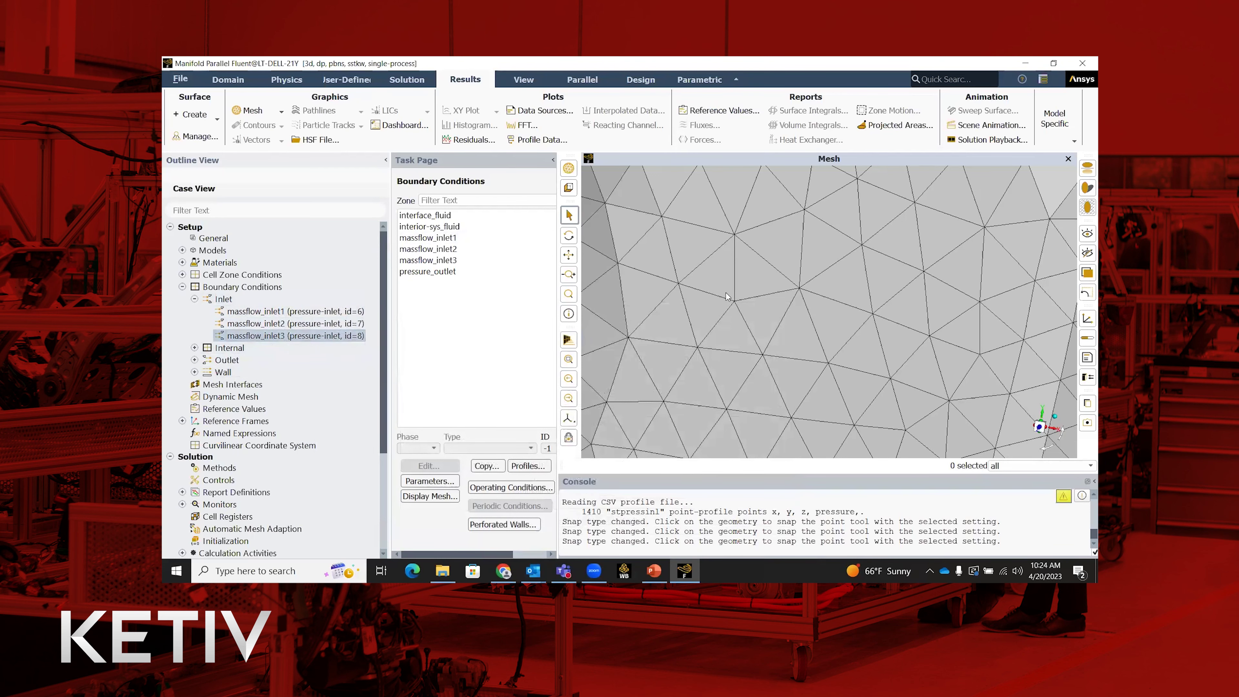
scroll(725, 292, "down", 5)
scroll(727, 296, "down", 3)
scroll(273, 429, "down", 4)
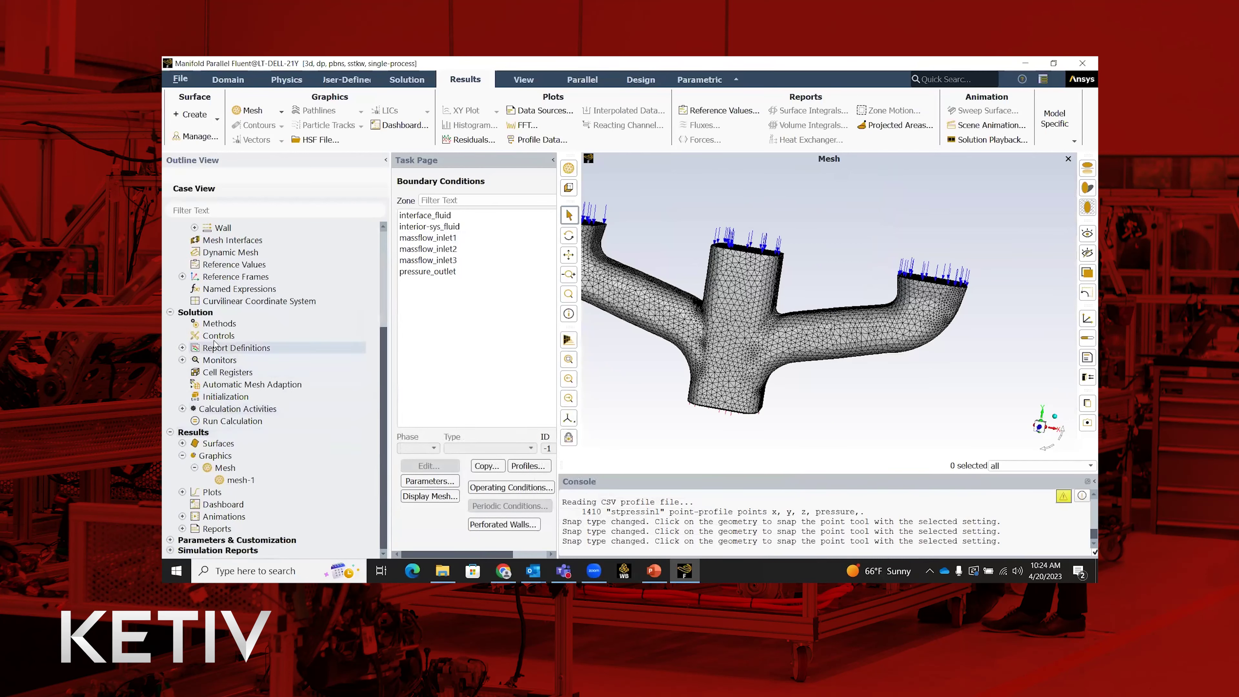
Show the advanced options of the residual monitors, set the convergence criterion to none and accept the settings.
left_click(182, 359)
double_click(231, 372)
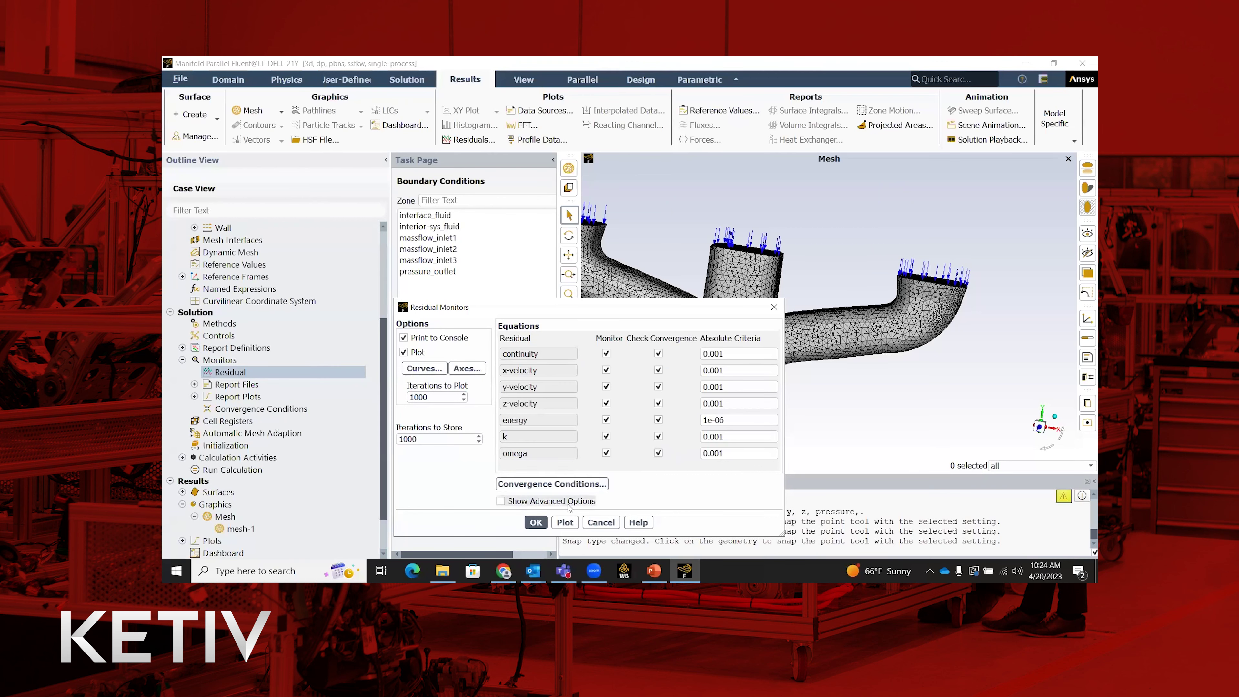
left_click(577, 502)
left_click(758, 369)
left_click(761, 392)
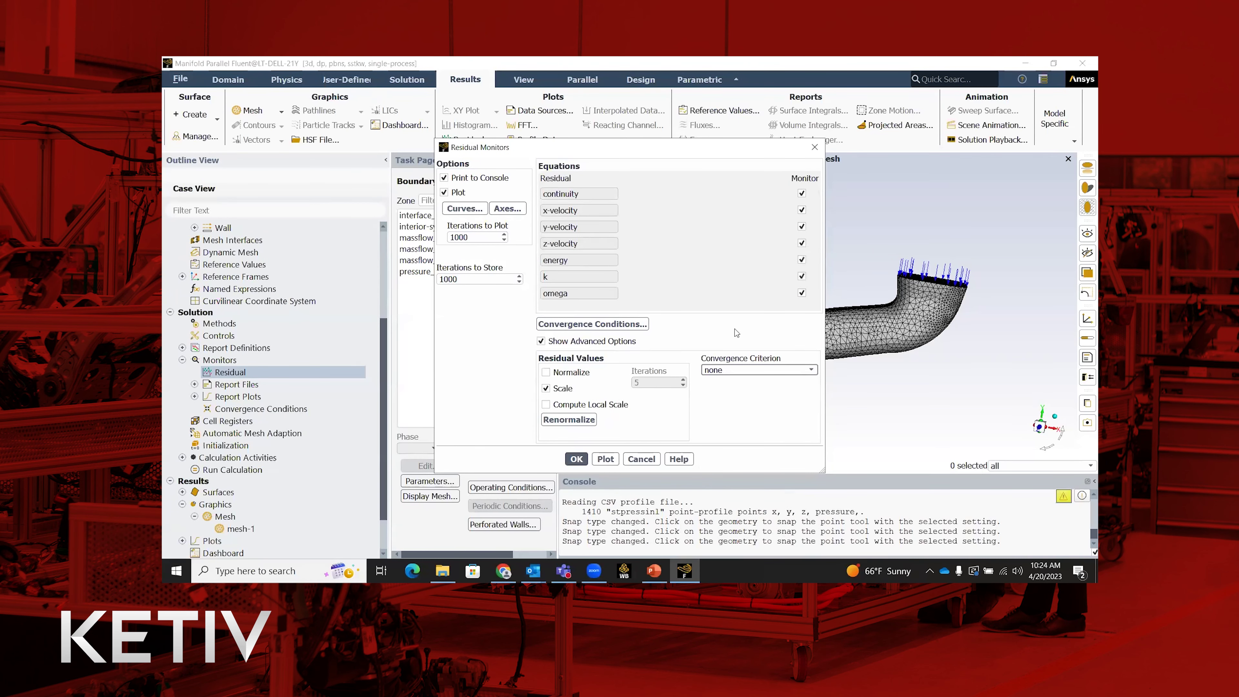
left_click(576, 459)
Run hybrid initialization, then calculate 400 iterations and agree to create a new report file.
scroll(292, 439, "down", 2)
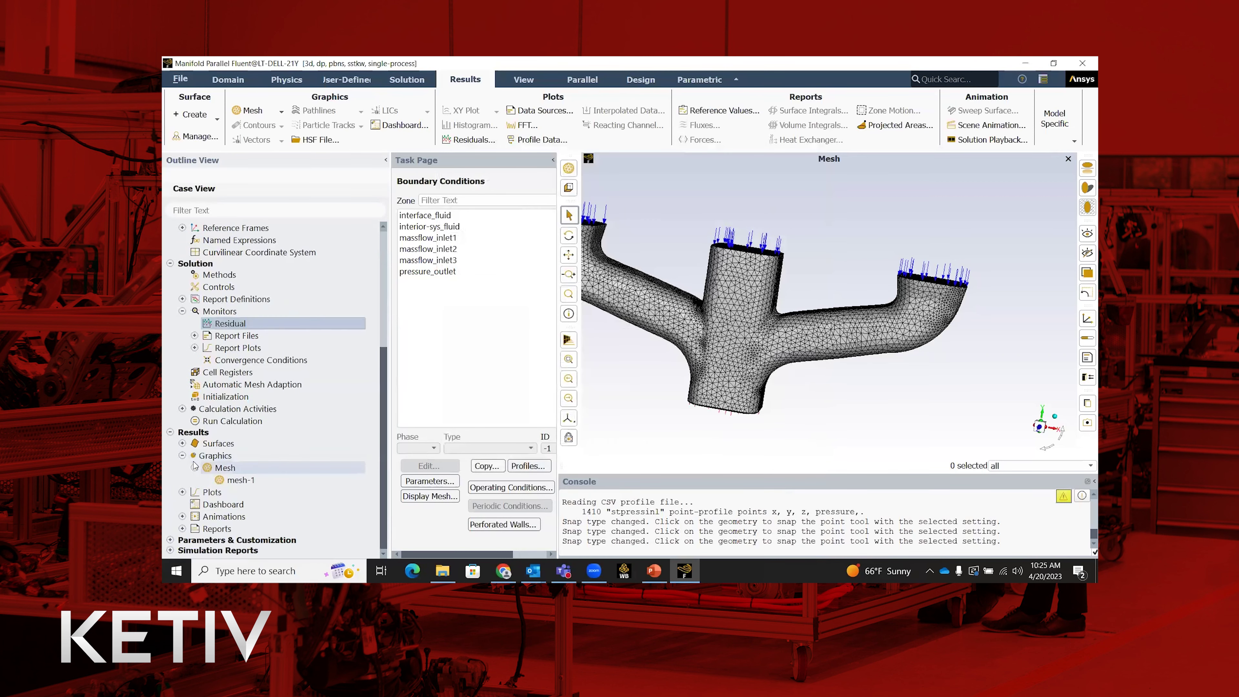
left_click(257, 399)
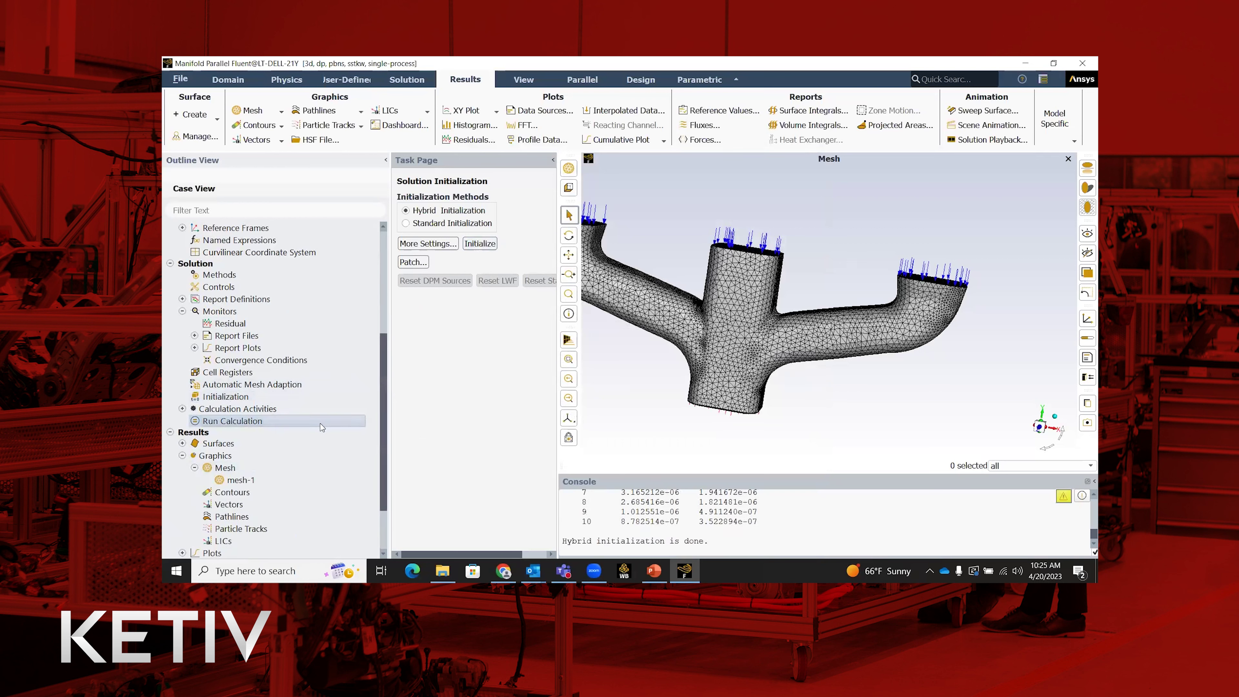
double_click(320, 423)
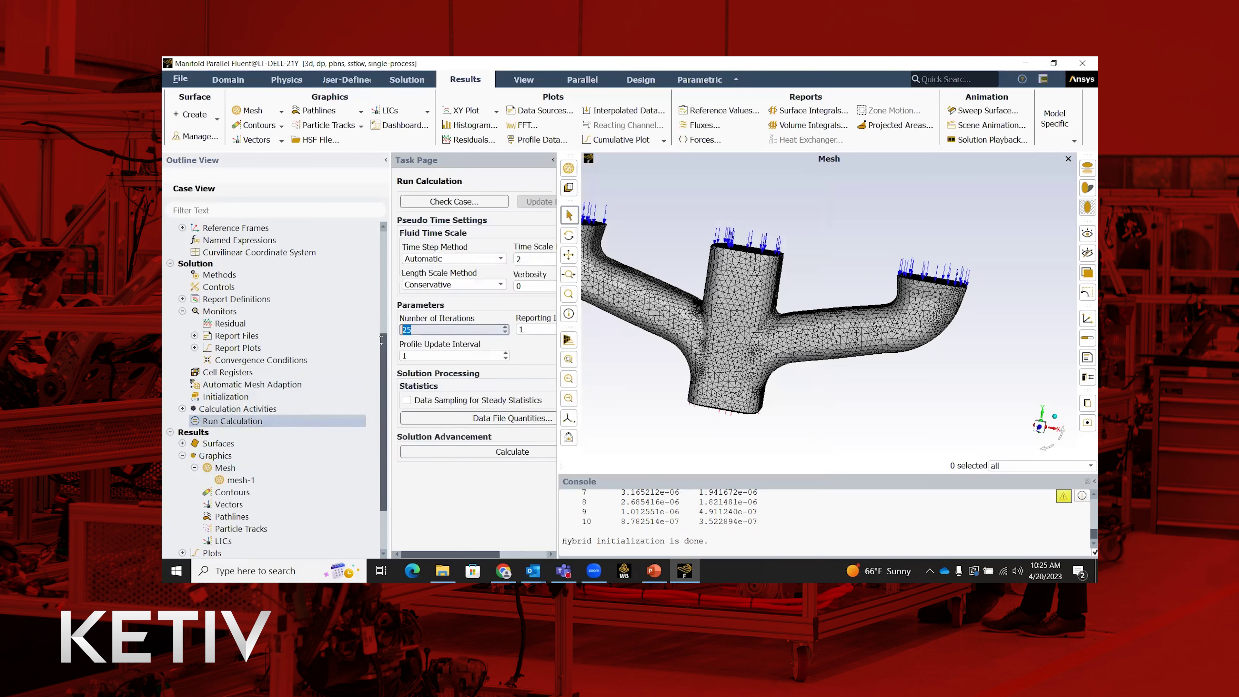
type("400")
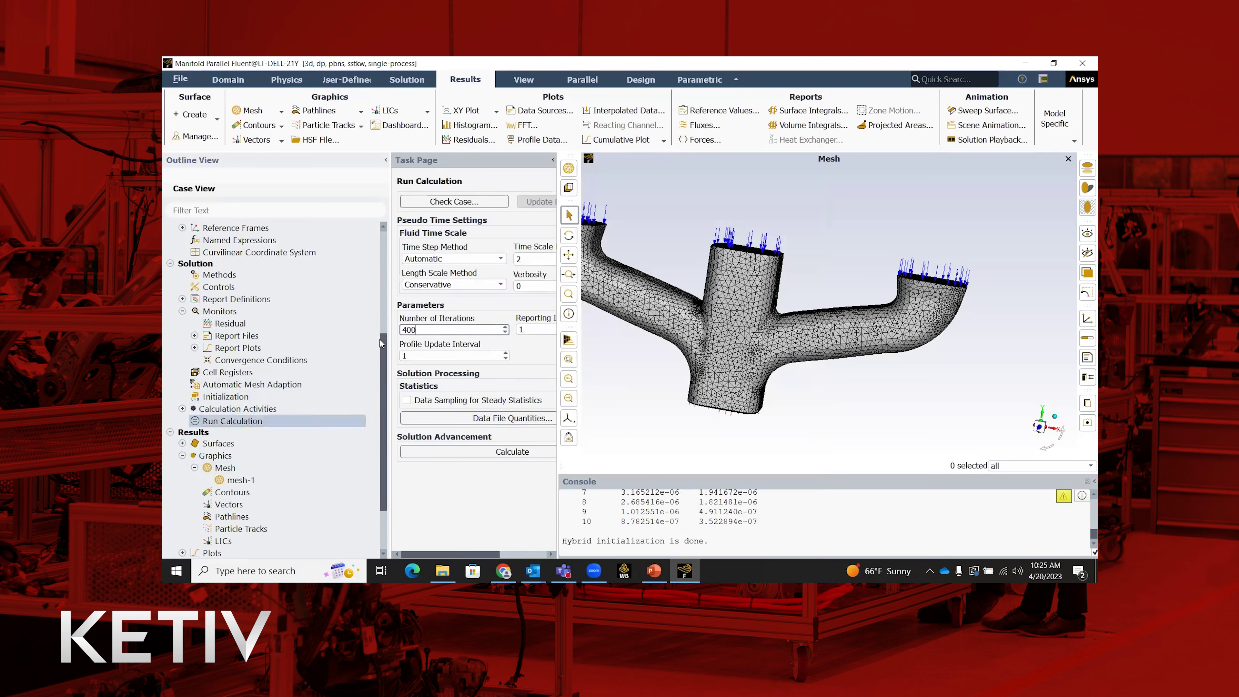
left_click(508, 448)
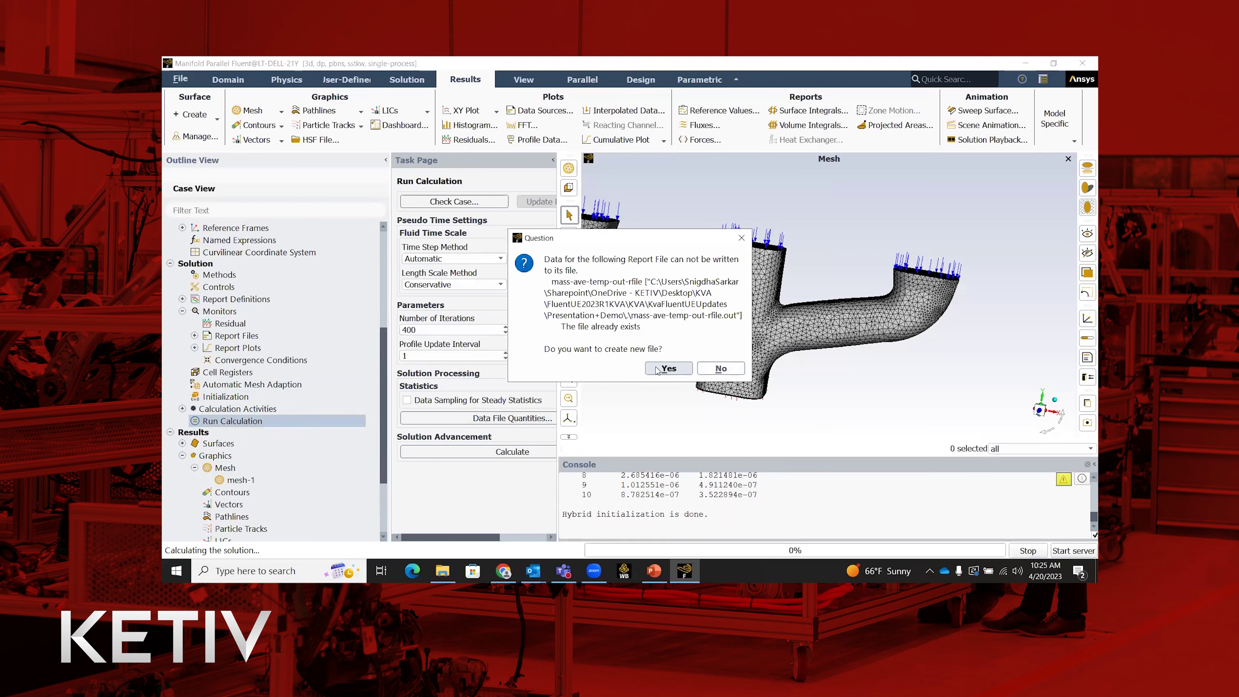
left_click(668, 370)
left_click(603, 325)
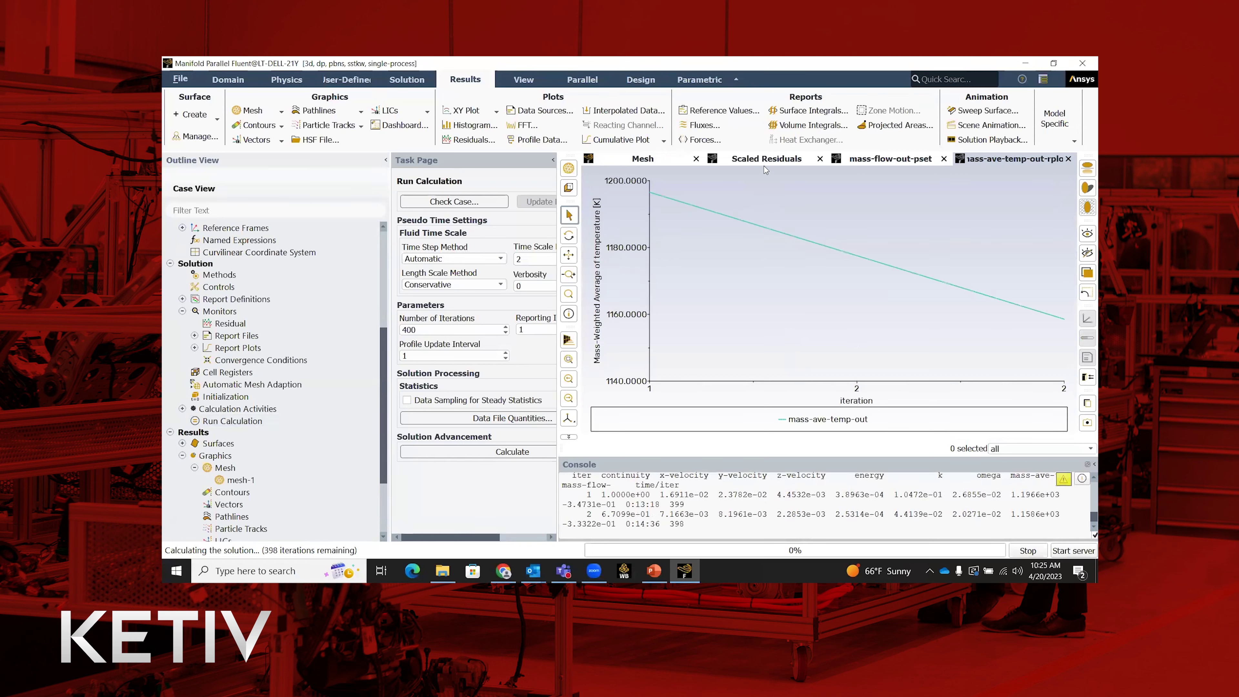
Display the scaled residuals plot and inspect point values on the x-velocity, continuity and y-velocity curves.
left_click(758, 159)
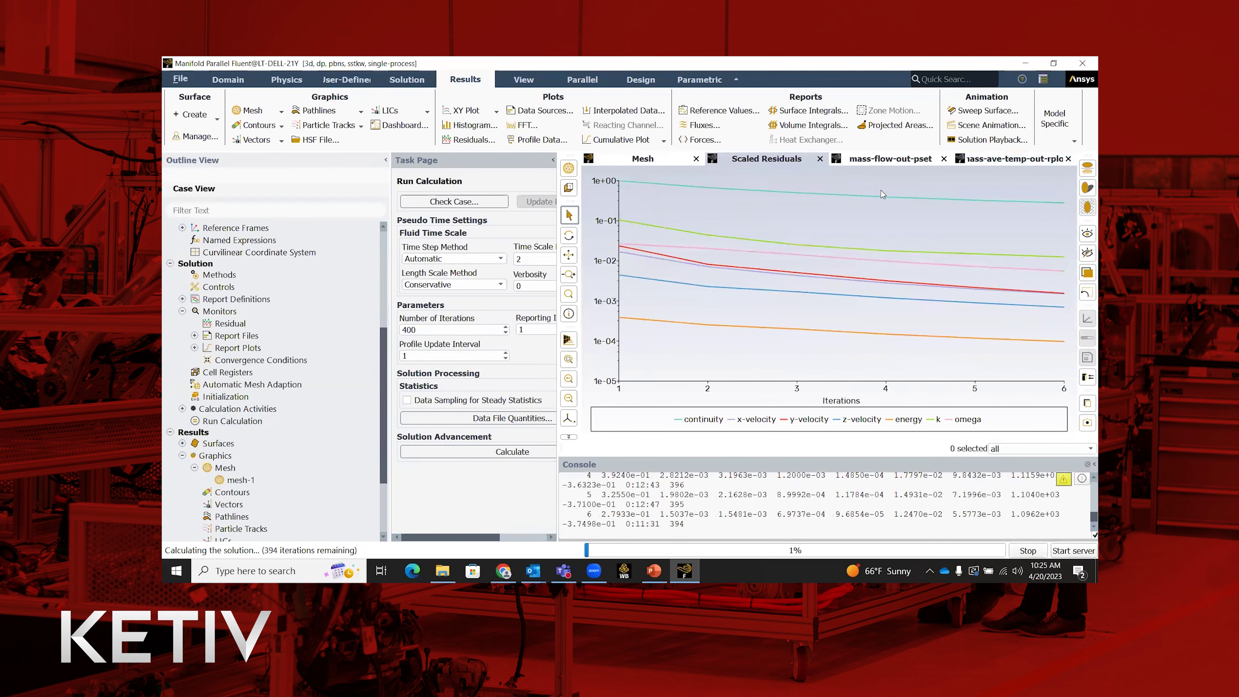
mouse_move(641, 264)
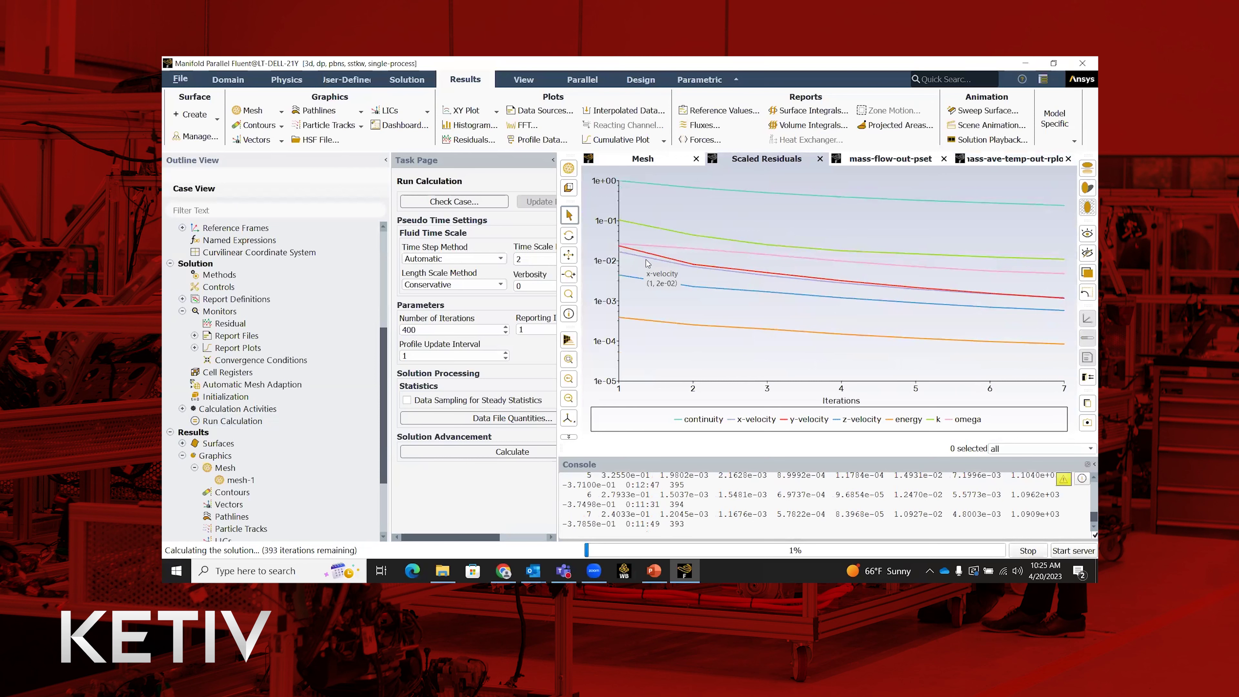
mouse_move(864, 204)
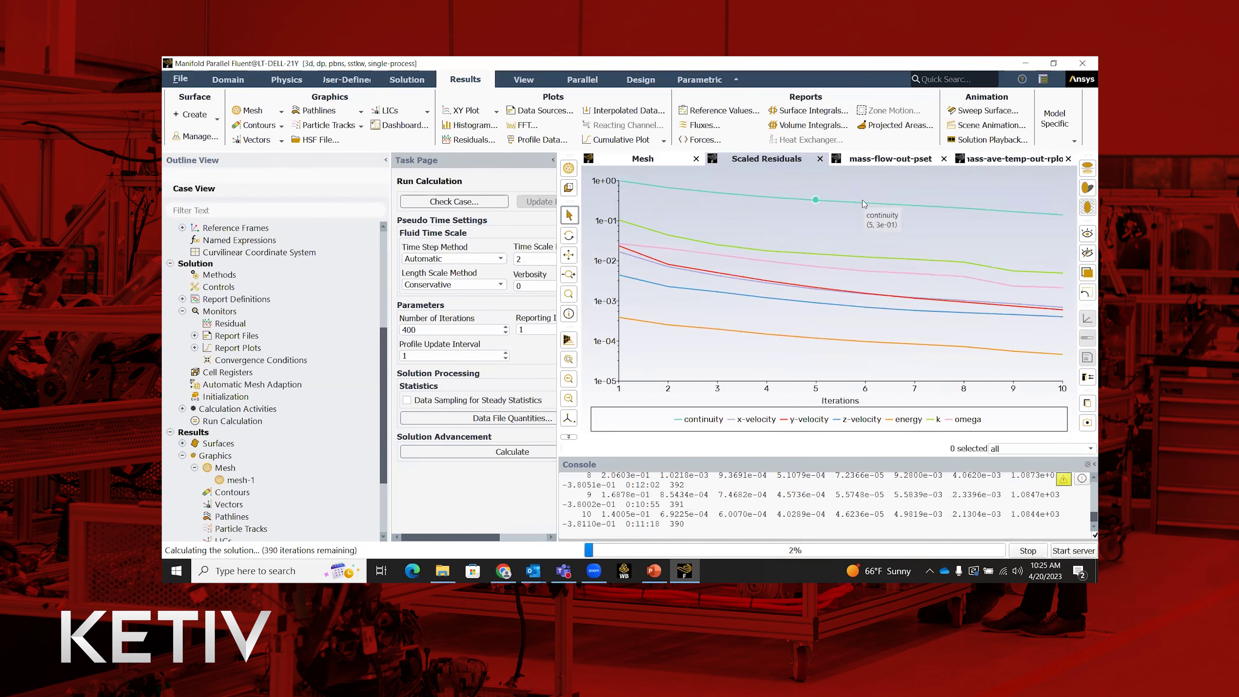
mouse_move(860, 260)
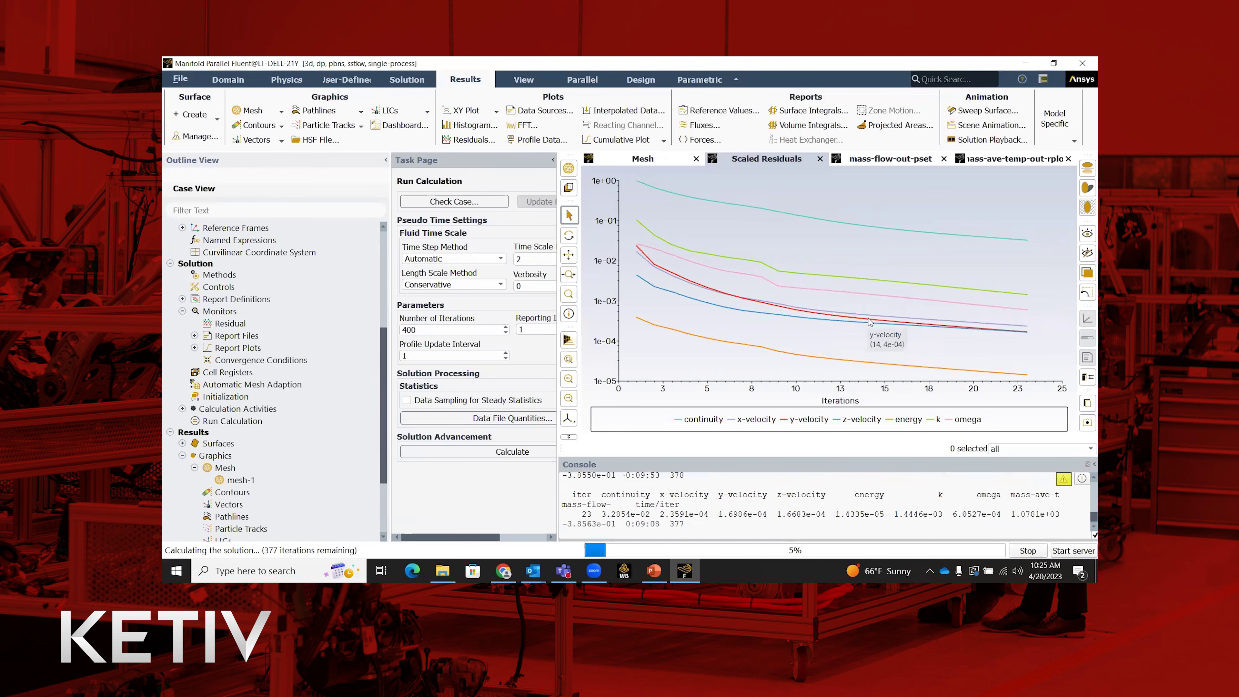
Hide the y-velocity, z-velocity and energy curves in the scaled residuals plot.
left_click(784, 421)
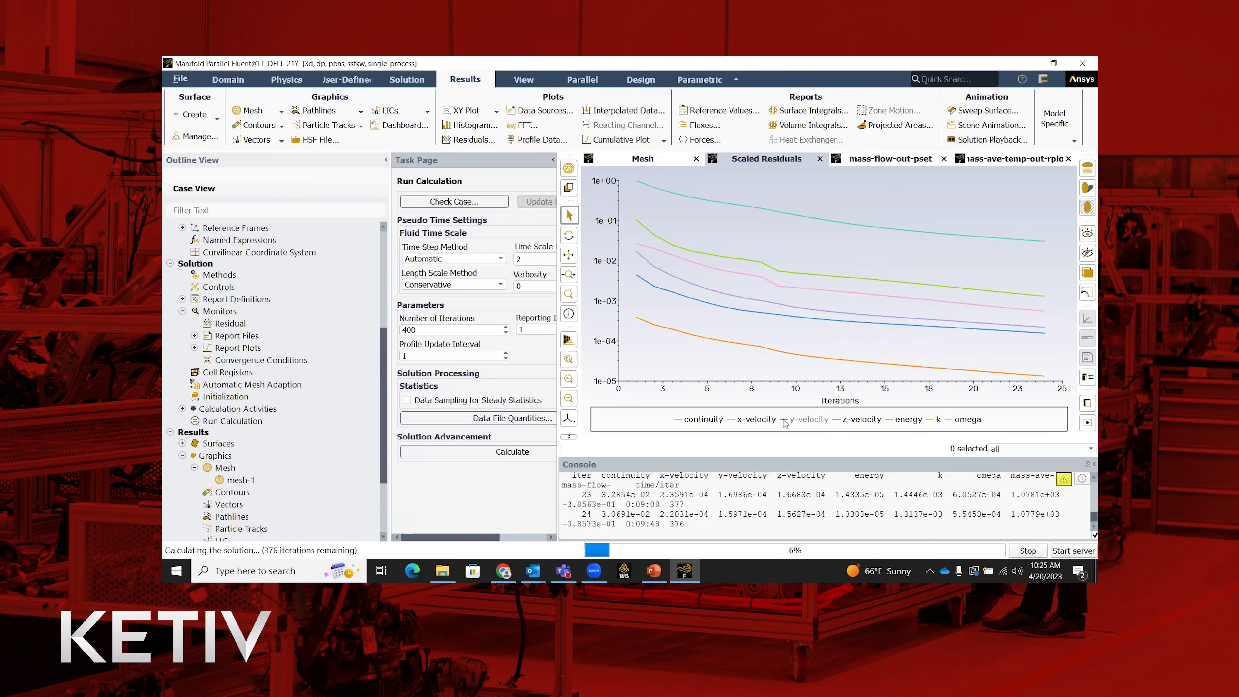
left_click(840, 421)
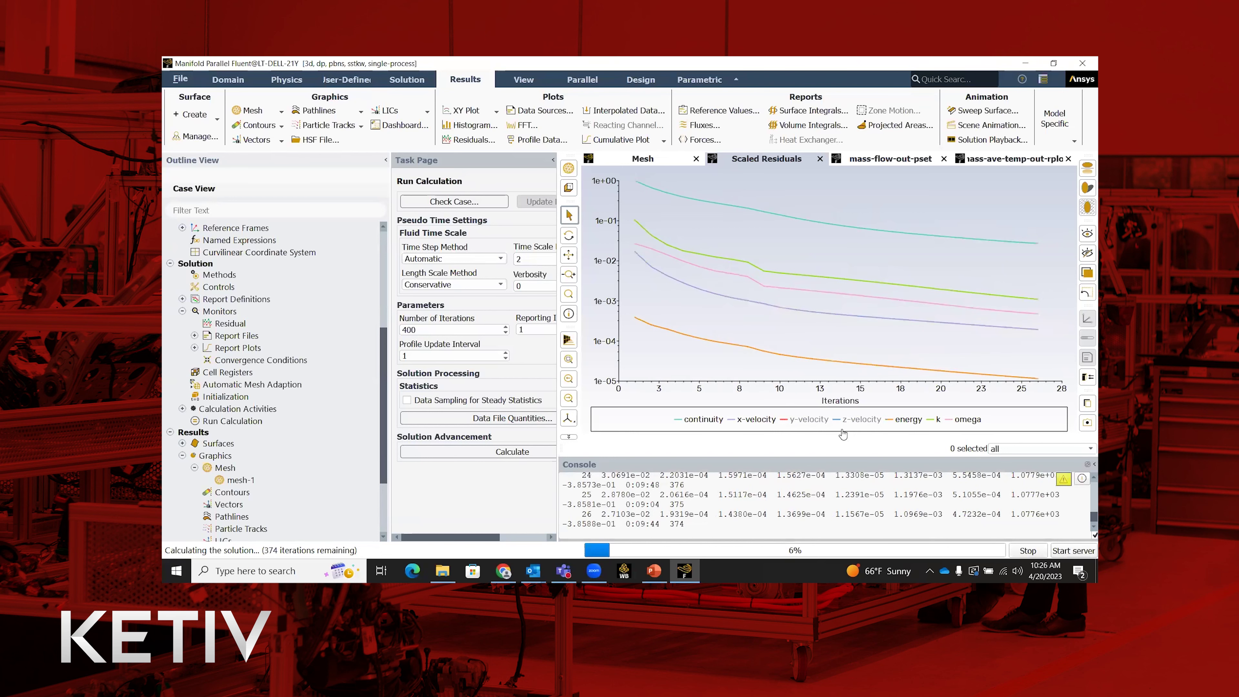
left_click(896, 421)
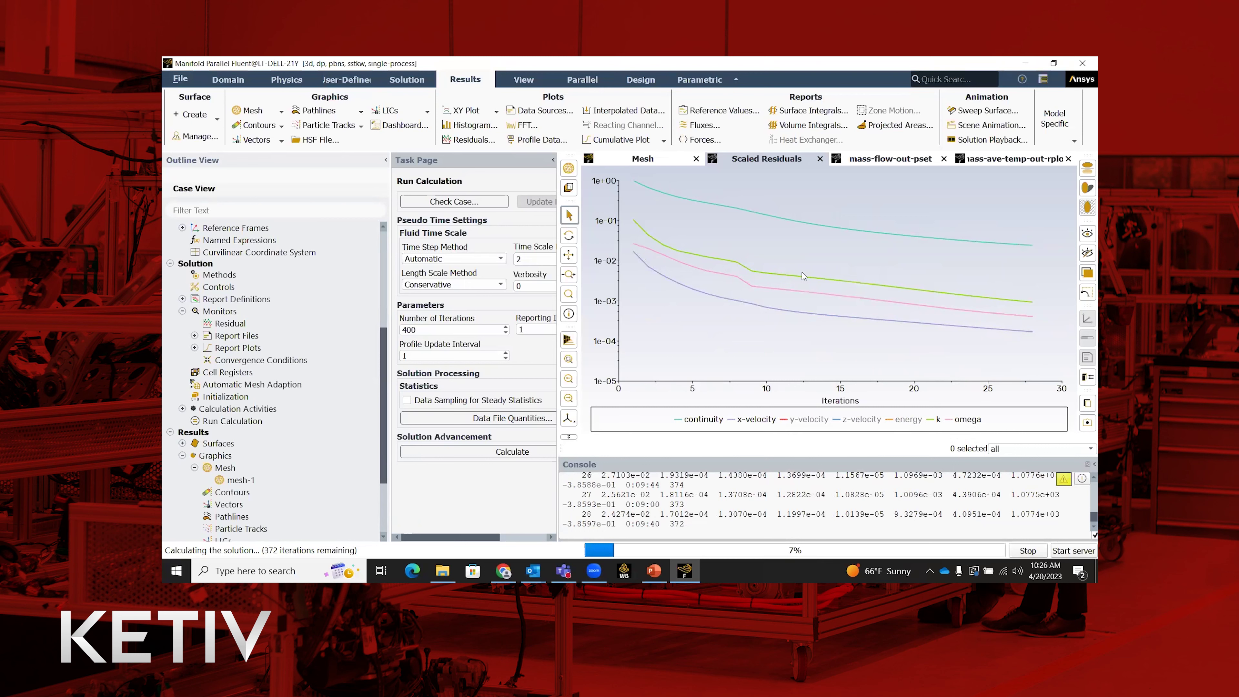
Show the energy, z-velocity and y-velocity curves in the scaled residuals plot again.
left_click(906, 421)
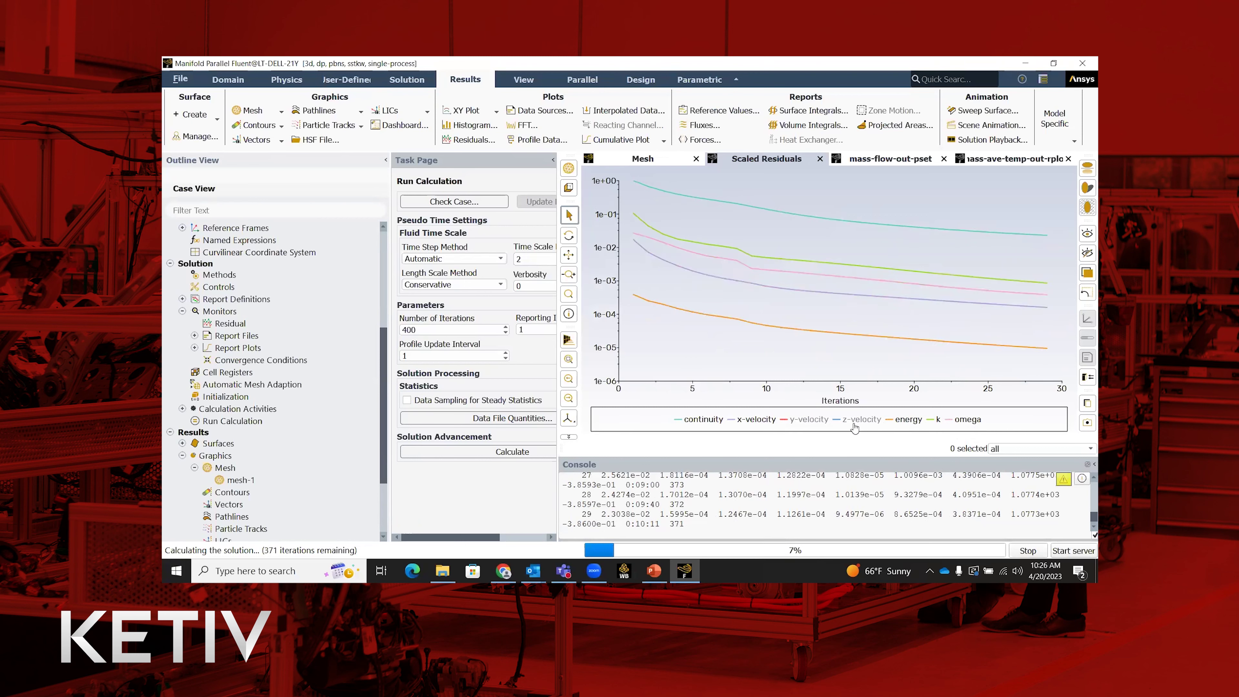
left_click(861, 421)
left_click(809, 421)
mouse_move(907, 306)
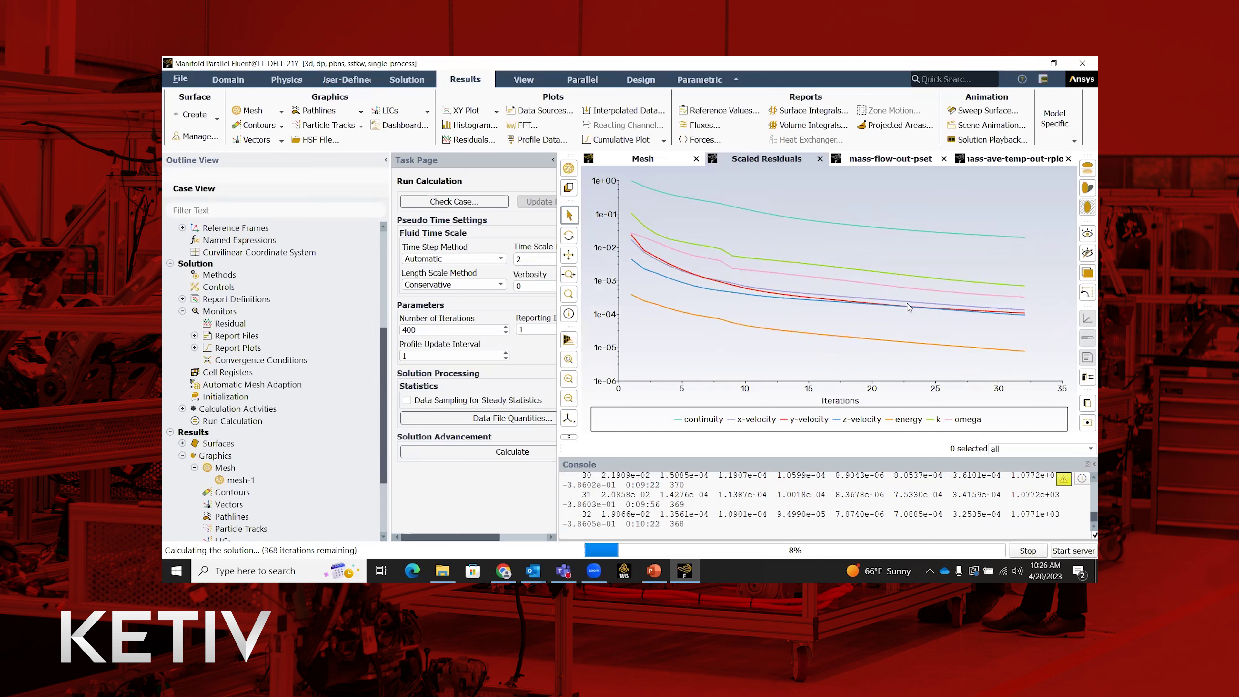
Enable dark green minor rules on the Y axis of the mass-flow-out plot, apply them and close the axes dialog.
left_click(915, 159)
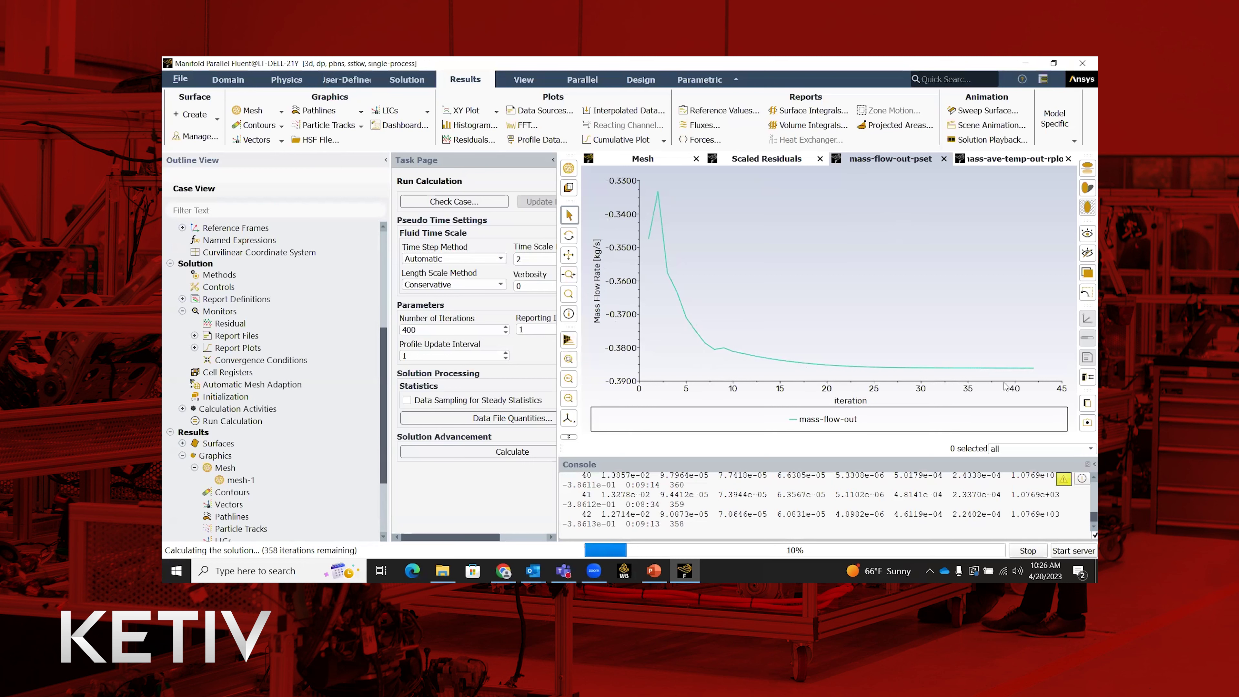
double_click(626, 288)
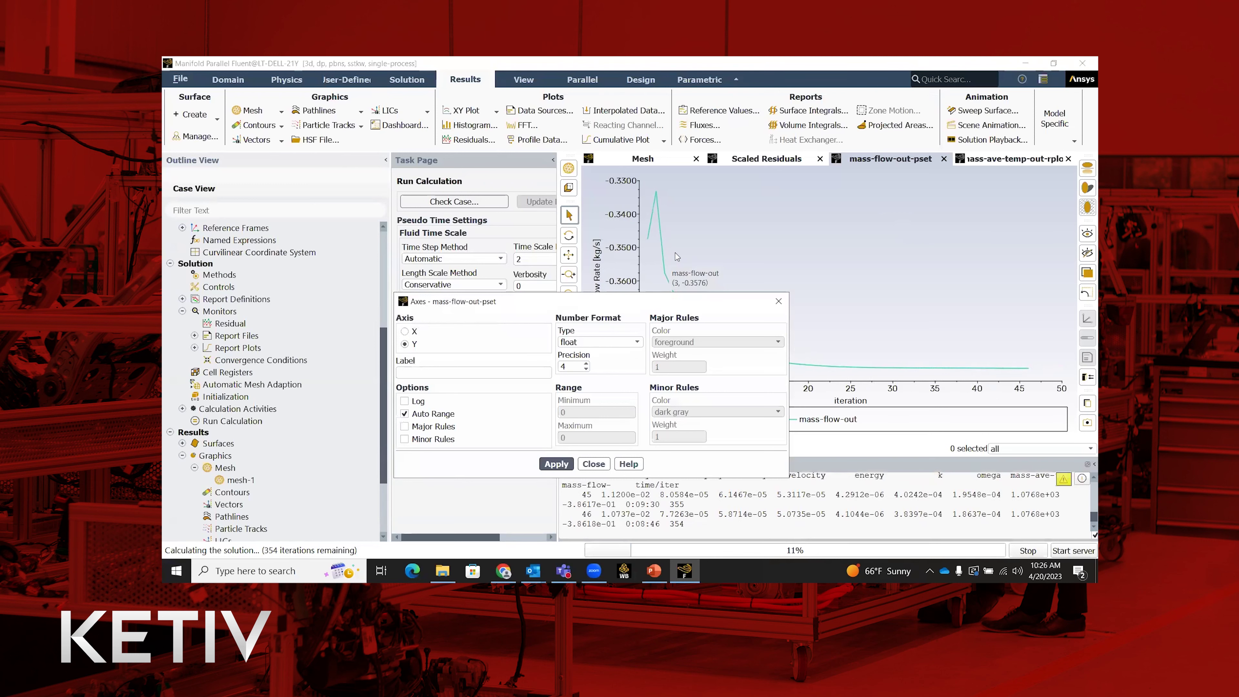
left_click(465, 439)
left_click(696, 411)
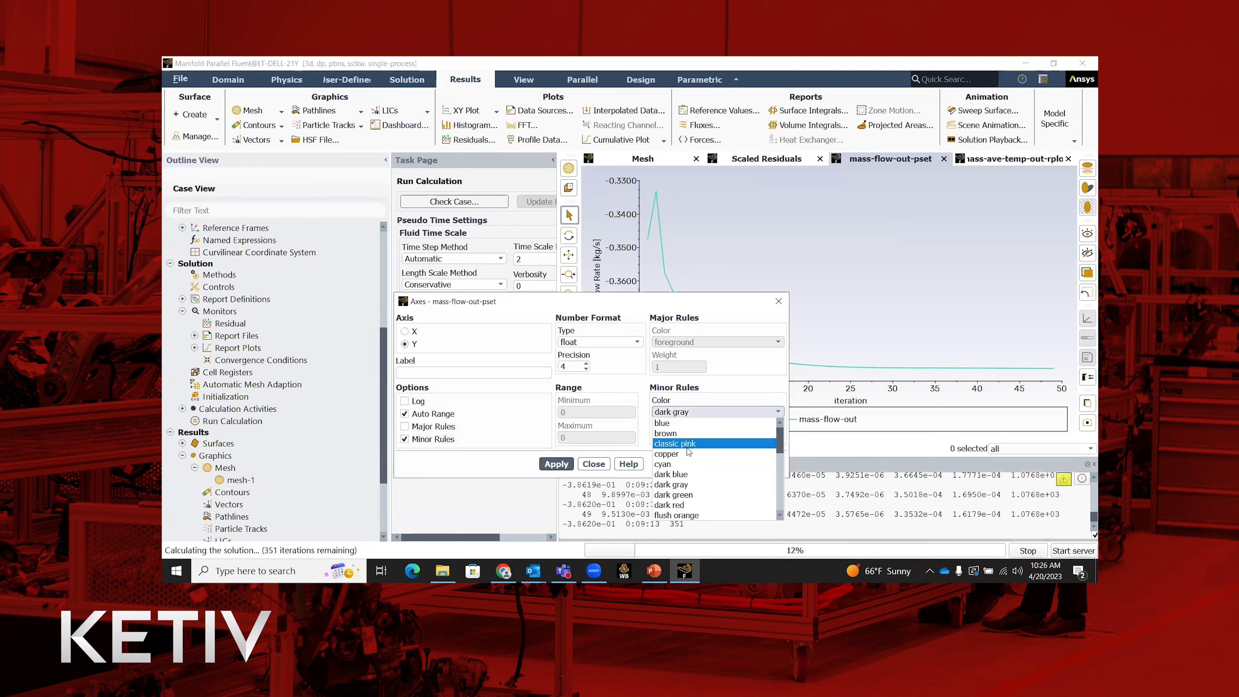
left_click(673, 494)
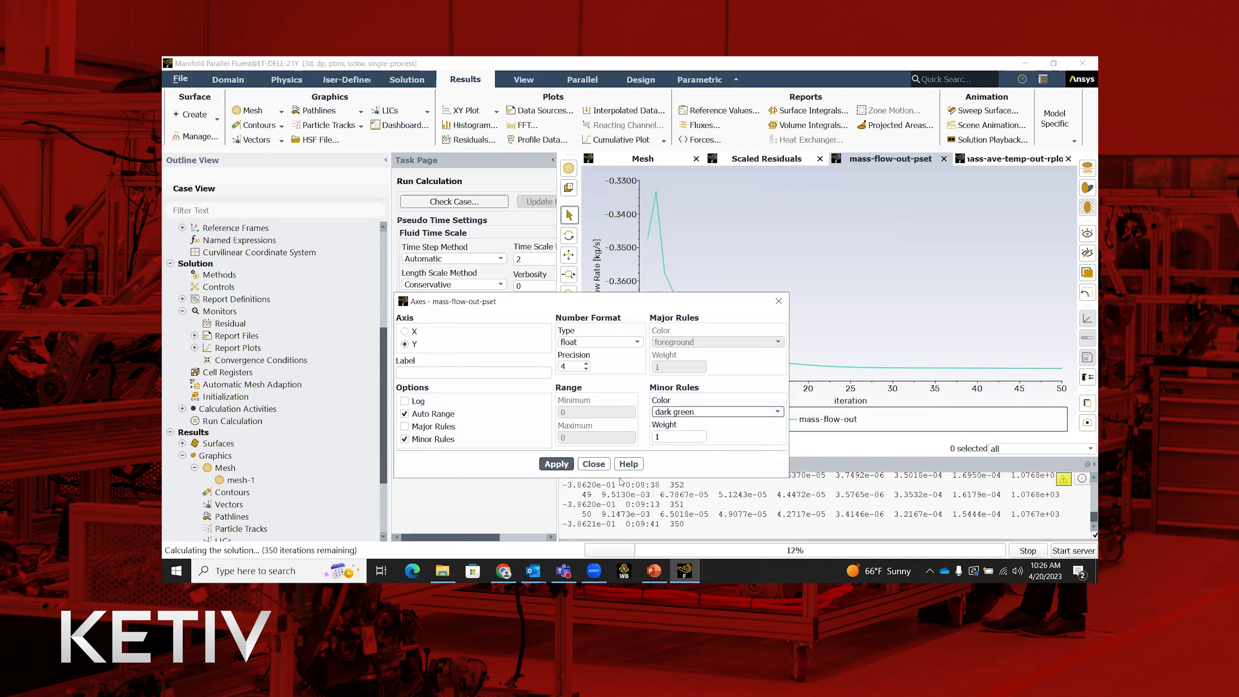
left_click(556, 464)
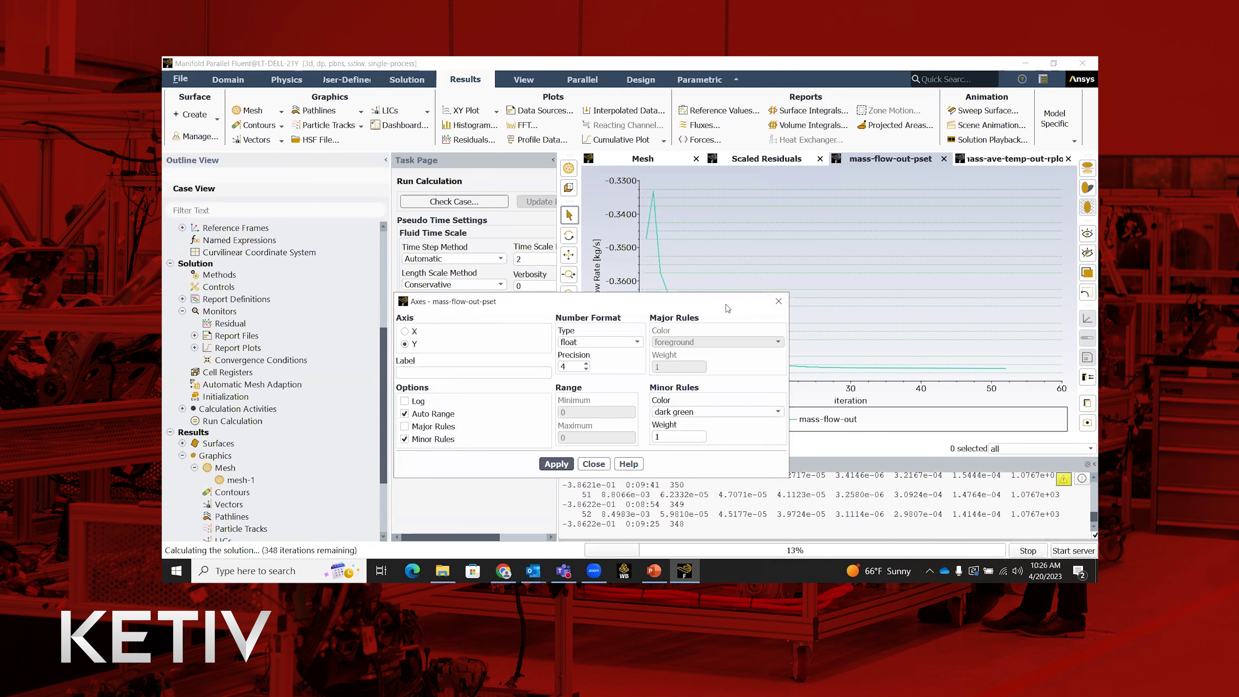
left_click_drag(731, 307, 454, 315)
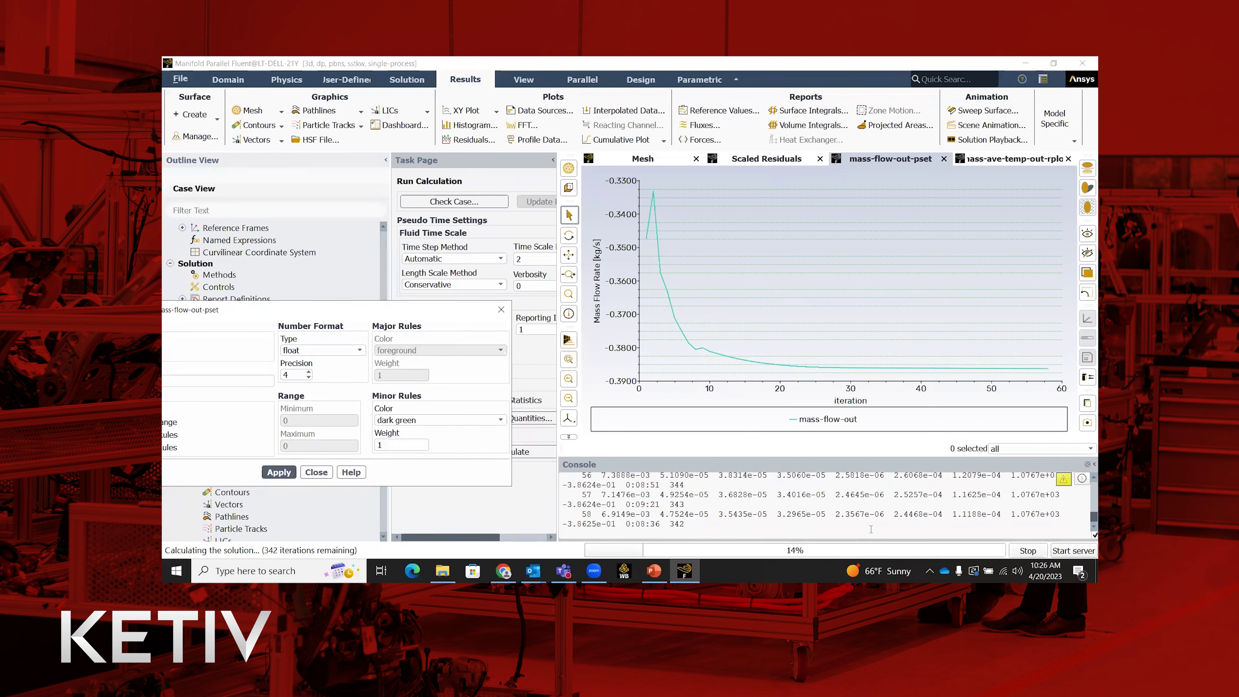
left_click(328, 476)
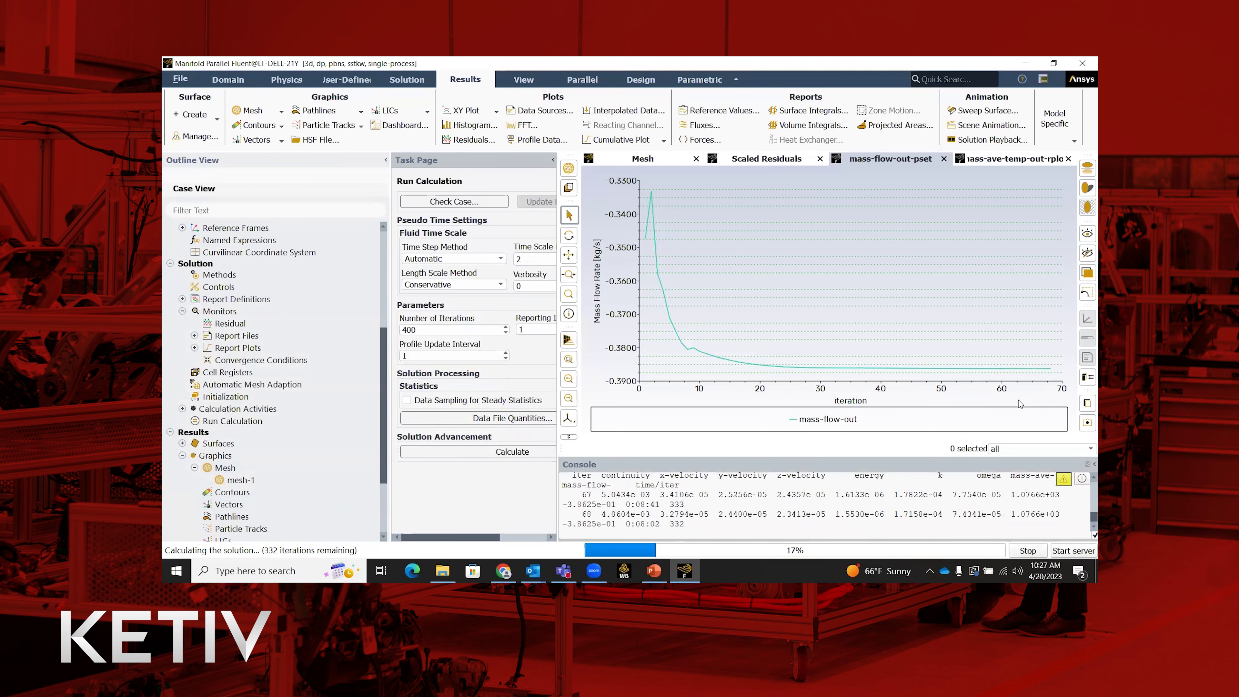
Stop the running calculation.
key("alt+Tab")
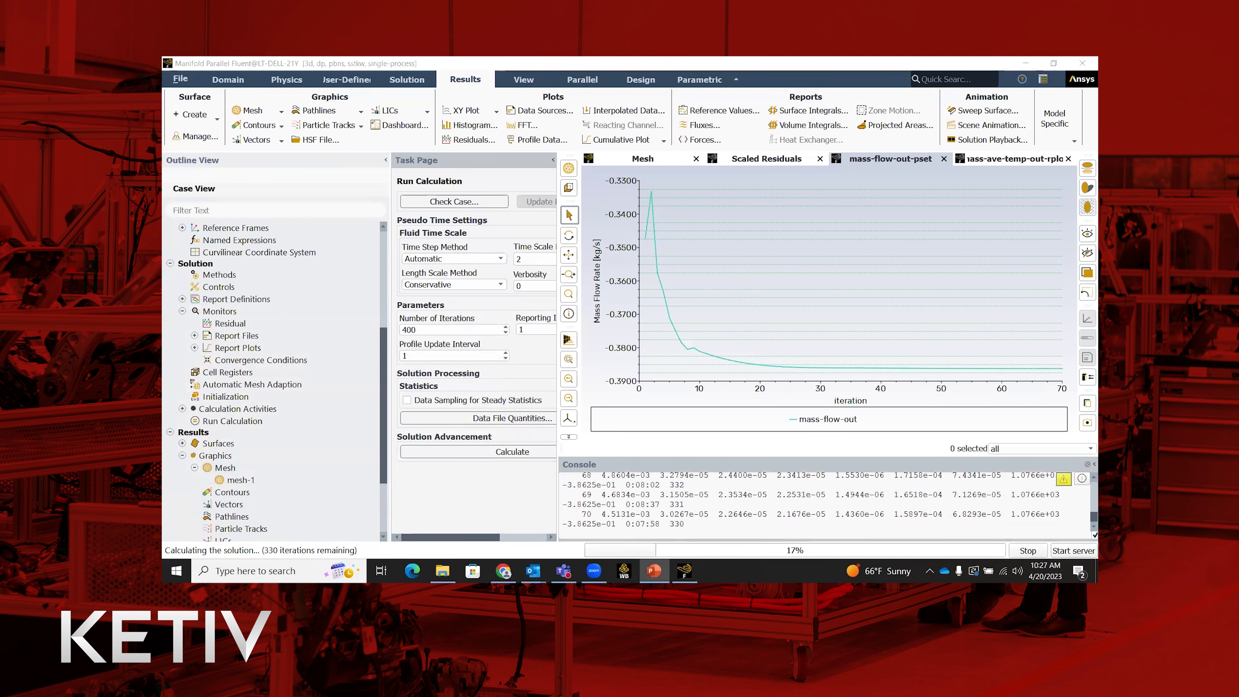
left_click(1014, 553)
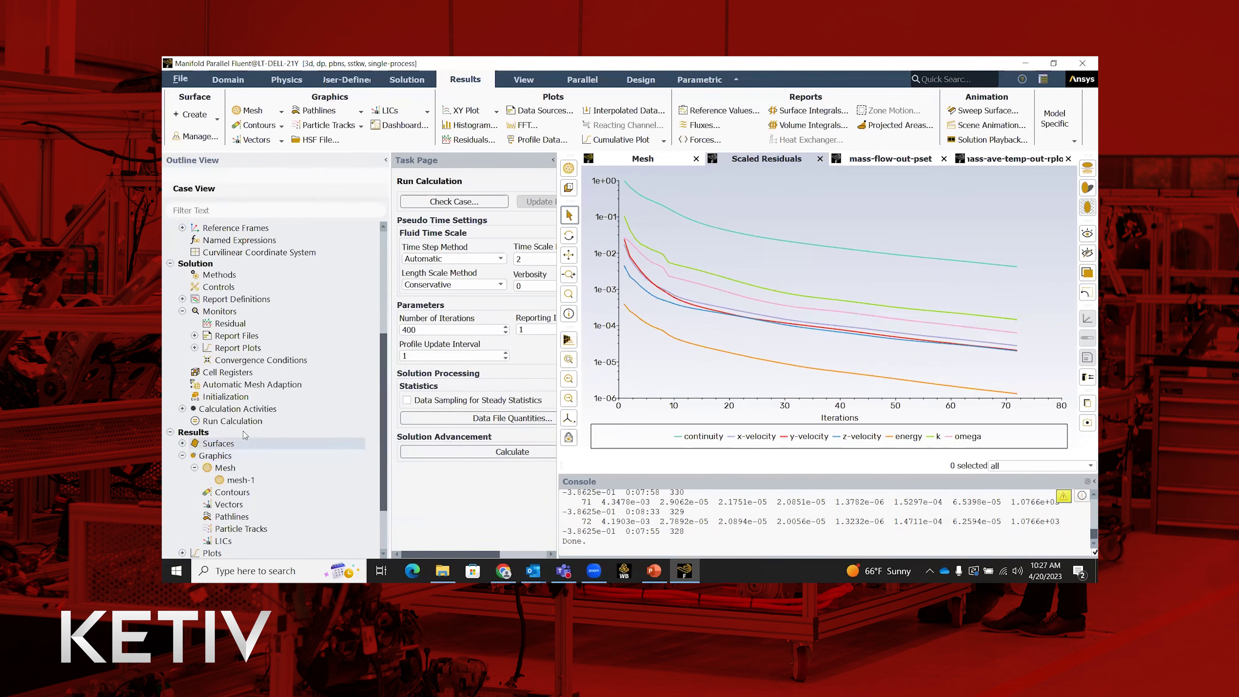
Create a new command under Execute Commands, arrange its dialogs and set it to execute once at iteration 74.
left_click(182, 409)
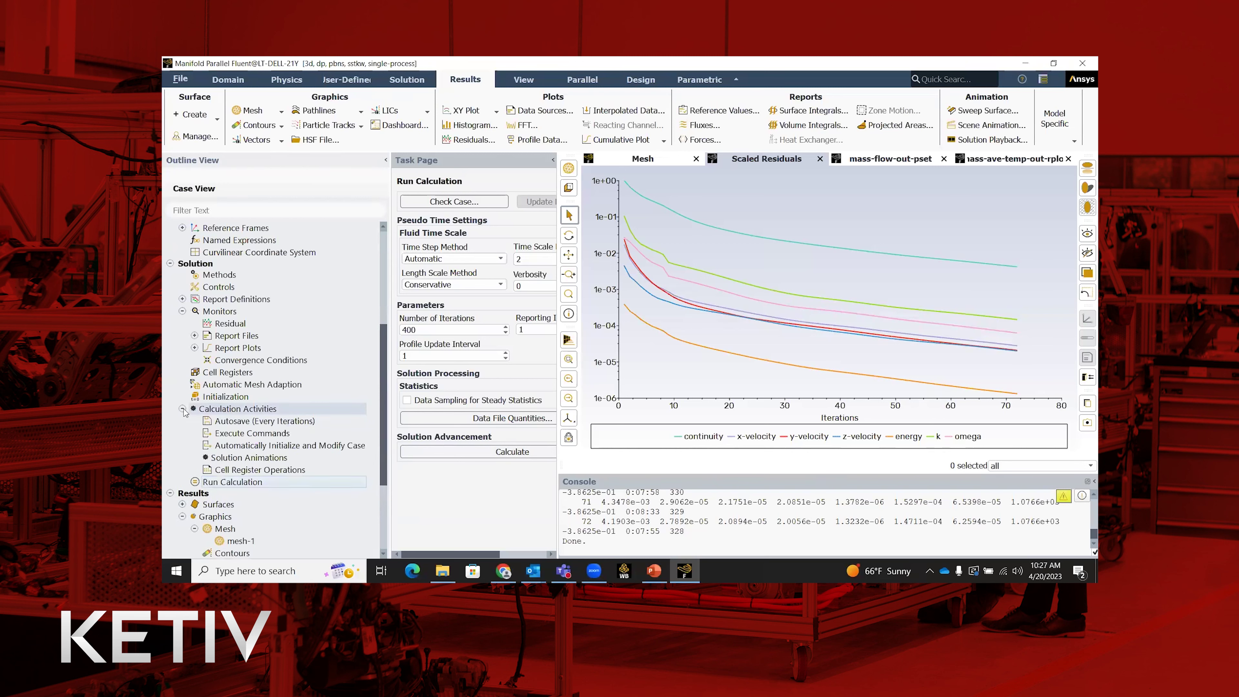
double_click(234, 434)
left_click(413, 501)
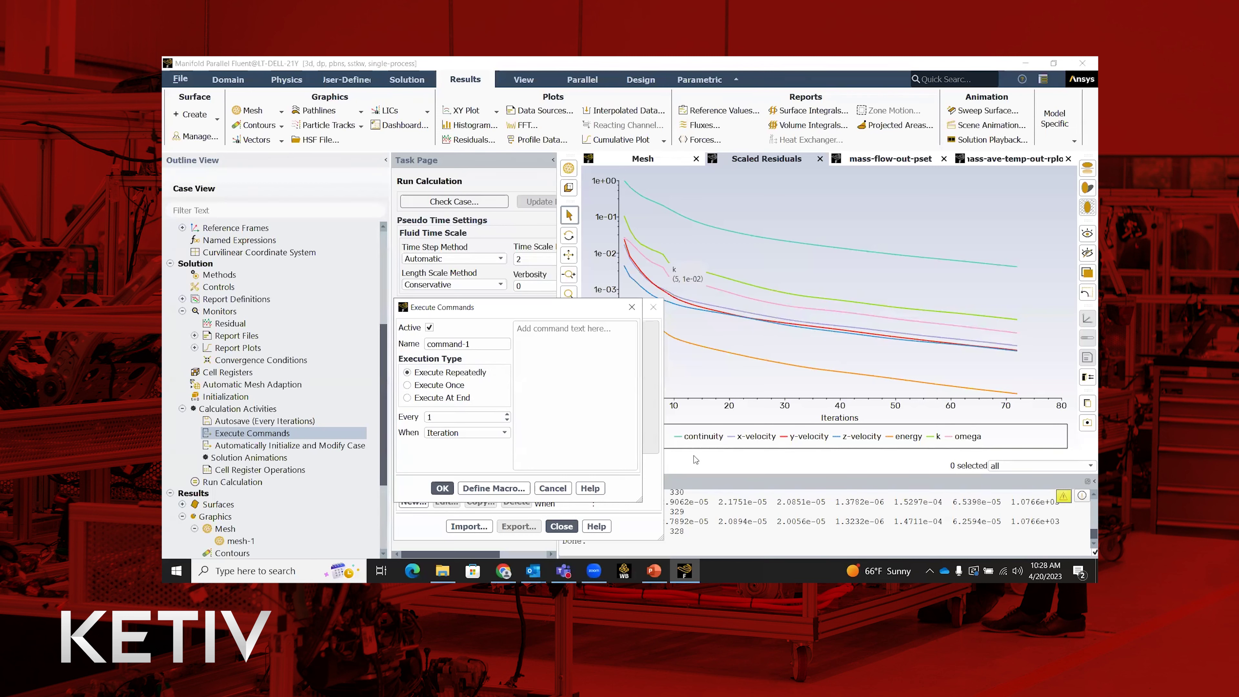
left_click_drag(589, 308, 527, 305)
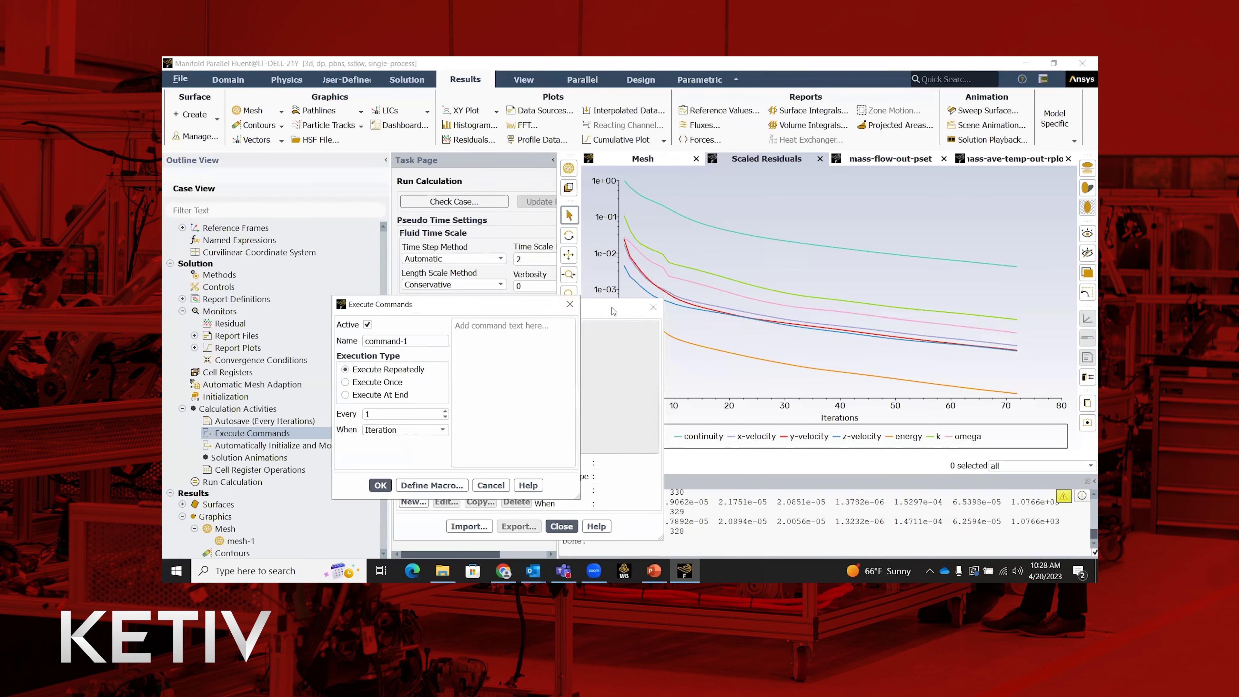
left_click(615, 311)
left_click_drag(615, 310, 433, 355)
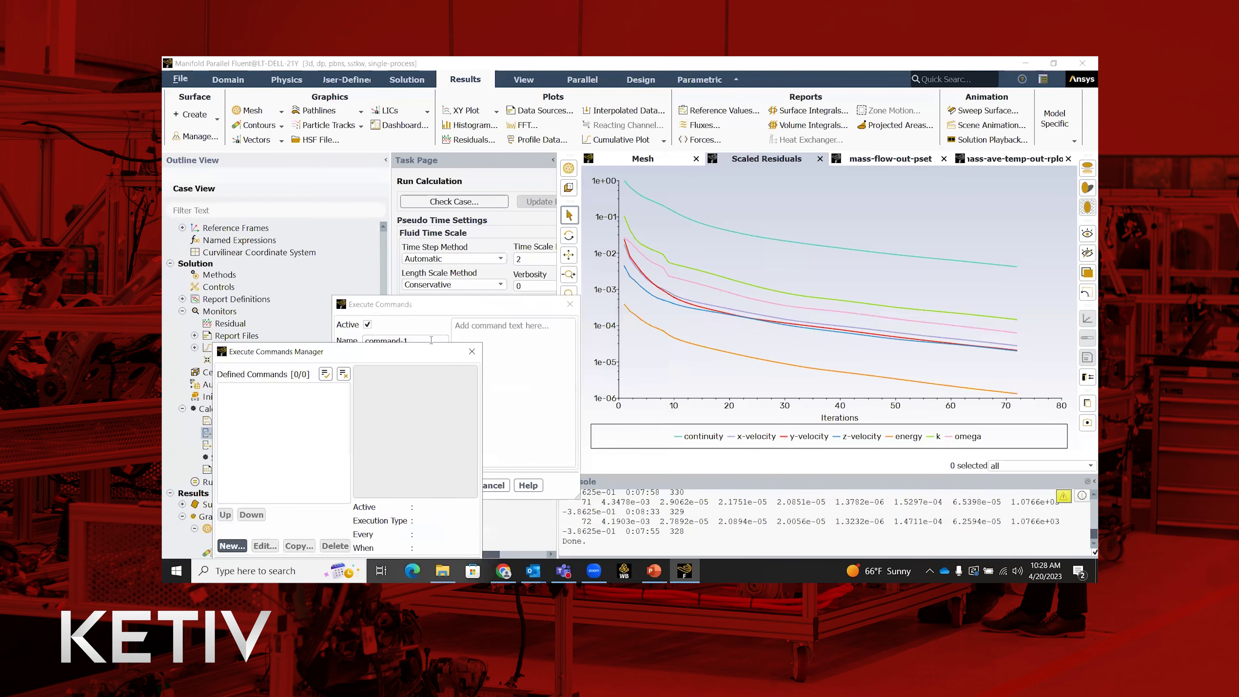
left_click(538, 465)
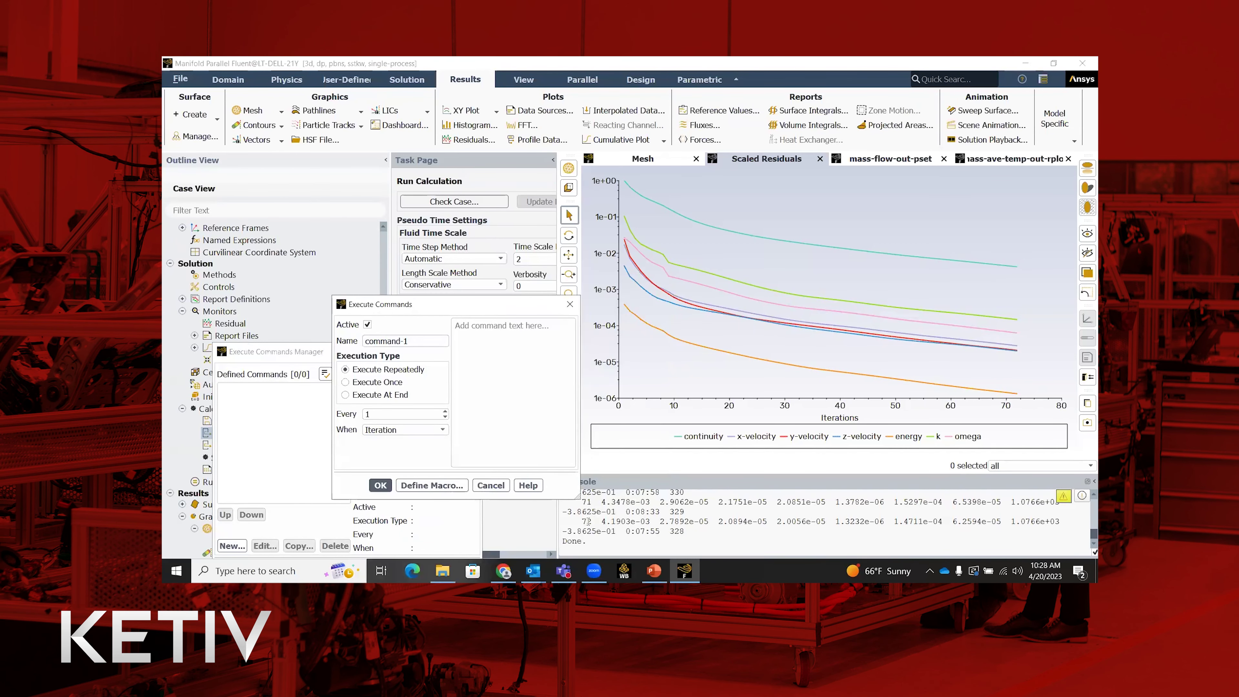
left_click(345, 382)
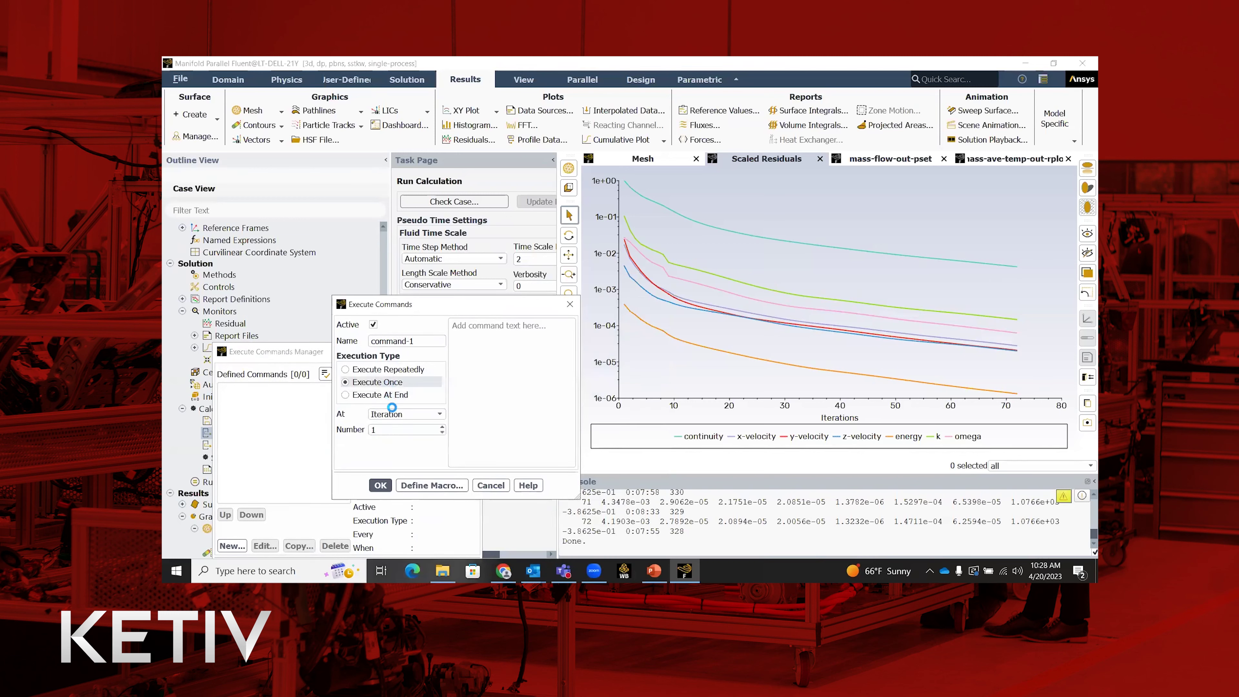
double_click(367, 429)
type("74")
Enter "file write-settings sample1" and "file read-settings sample1" as the text of command-1 and save the command.
left_click(489, 335)
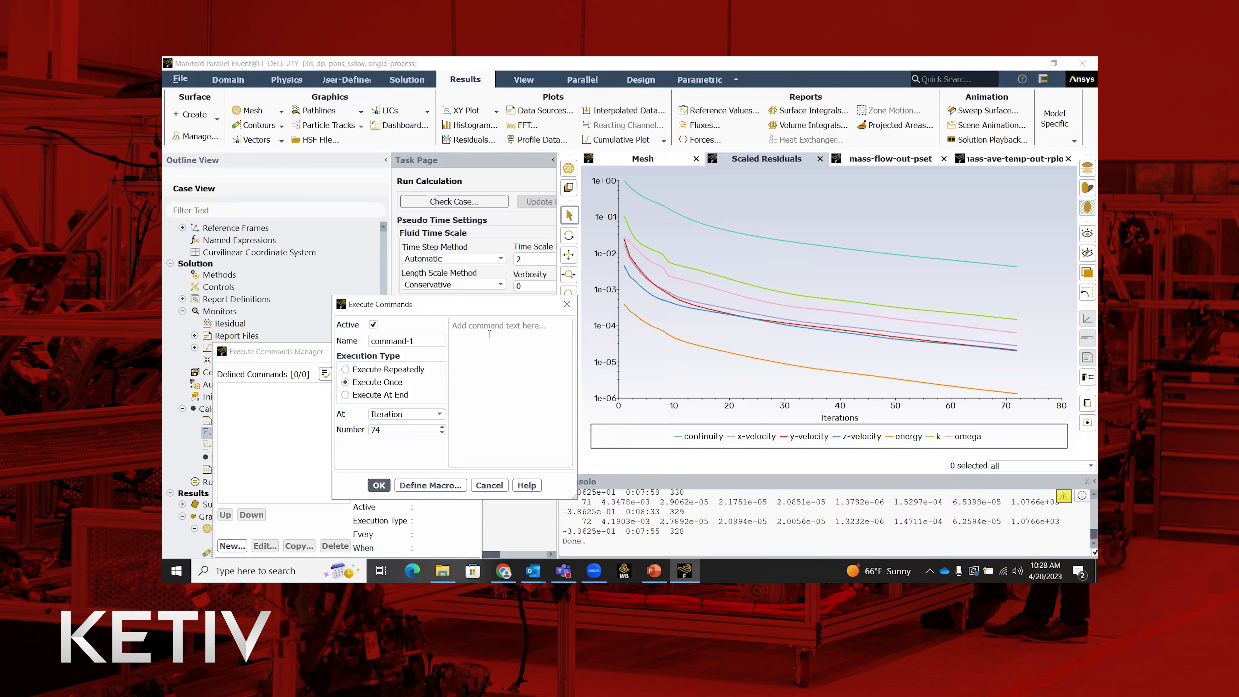
type("file wrw")
key("BackSpace")
type("ite-settings sample1")
key("Return")
type("file read-settings sample")
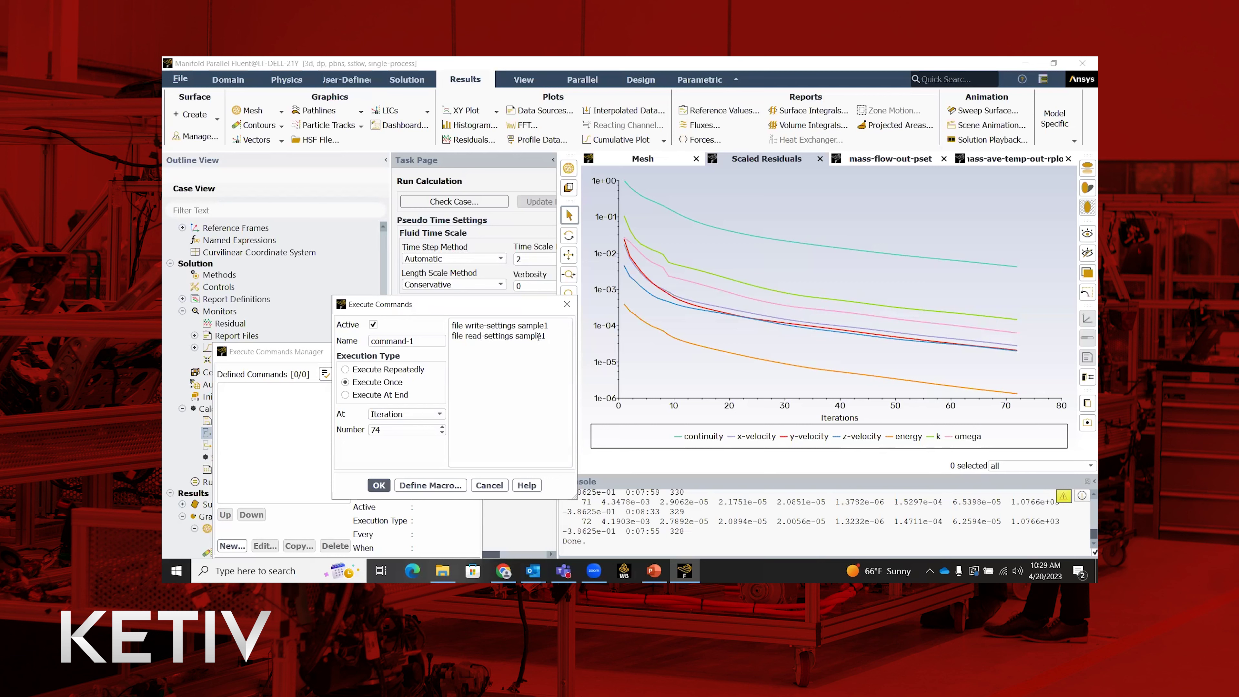
left_click(379, 485)
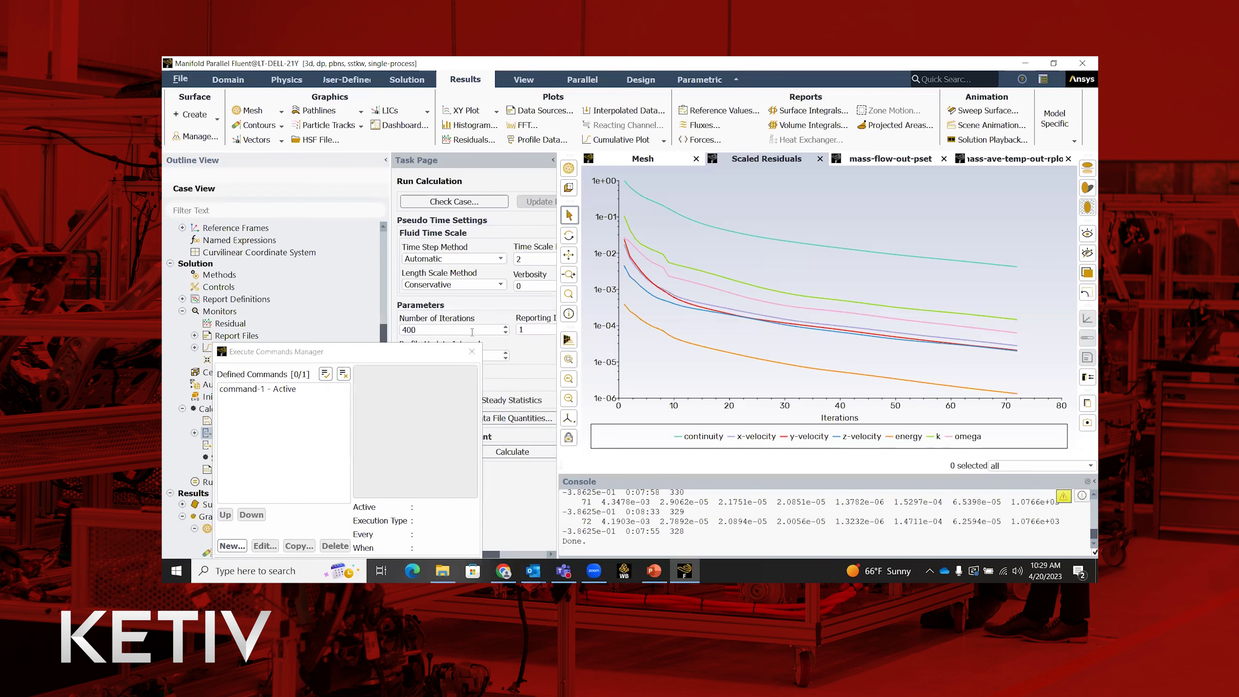
Resume the calculation past iteration 74, stop it and enlarge the console to read the output of the executed command.
left_click(469, 356)
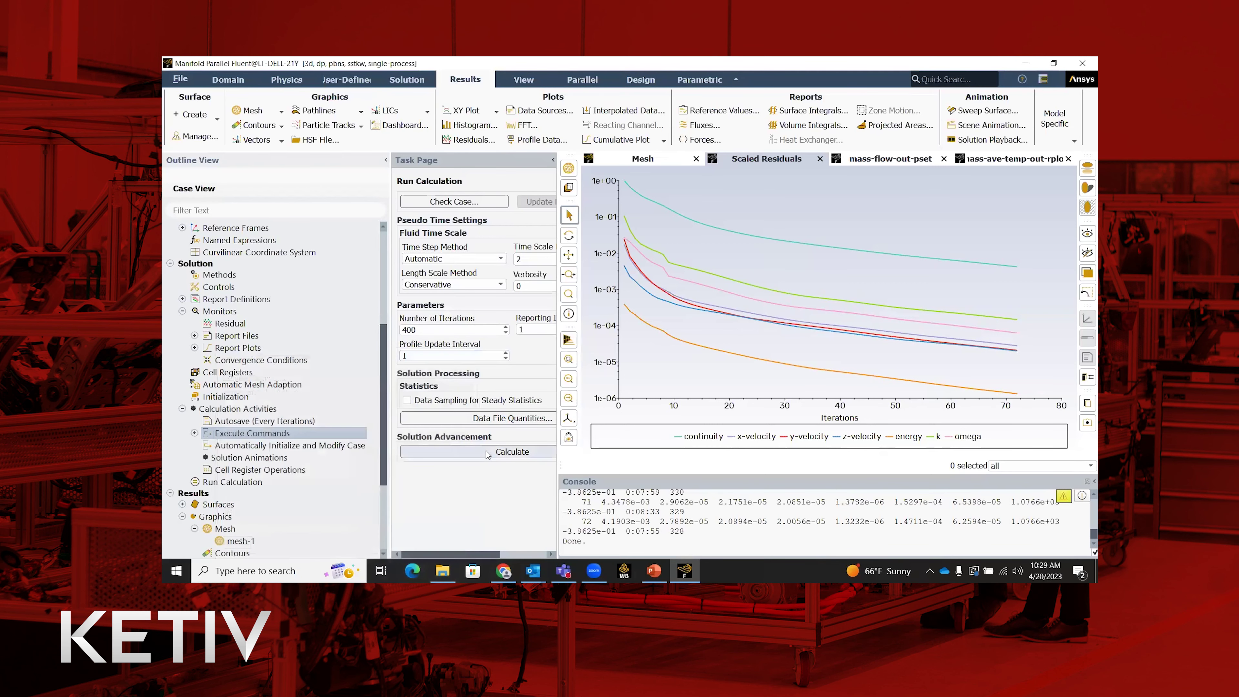
left_click(485, 451)
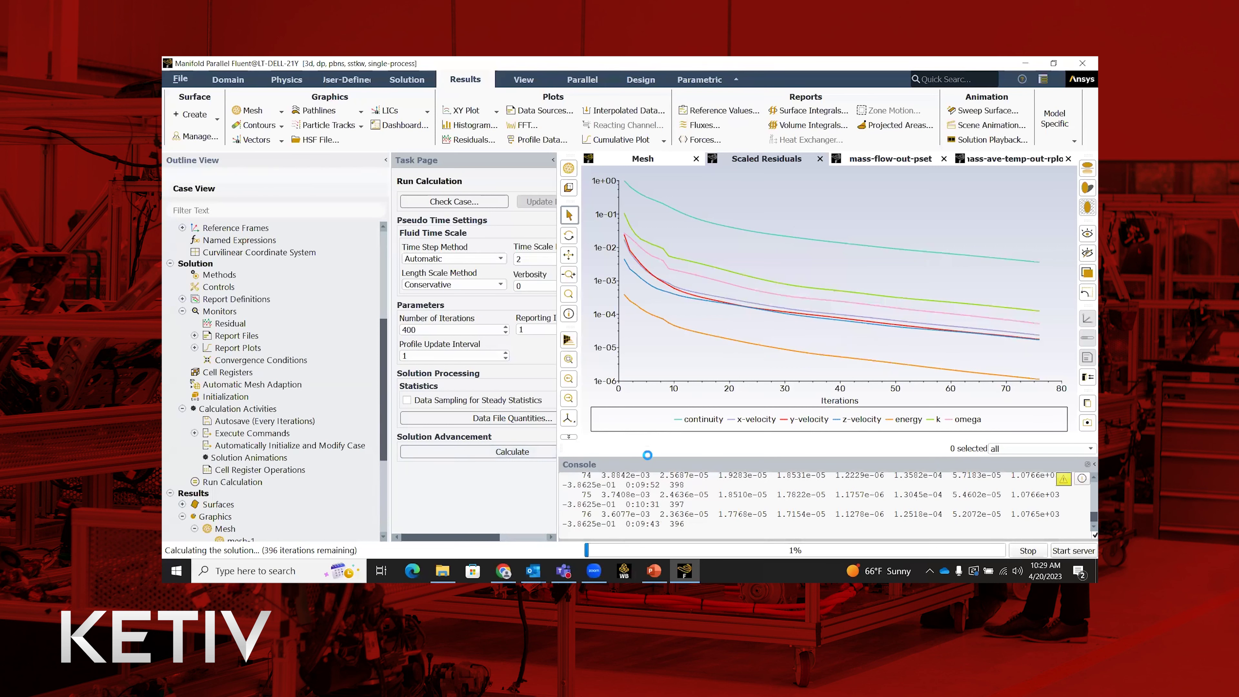
left_click(1031, 551)
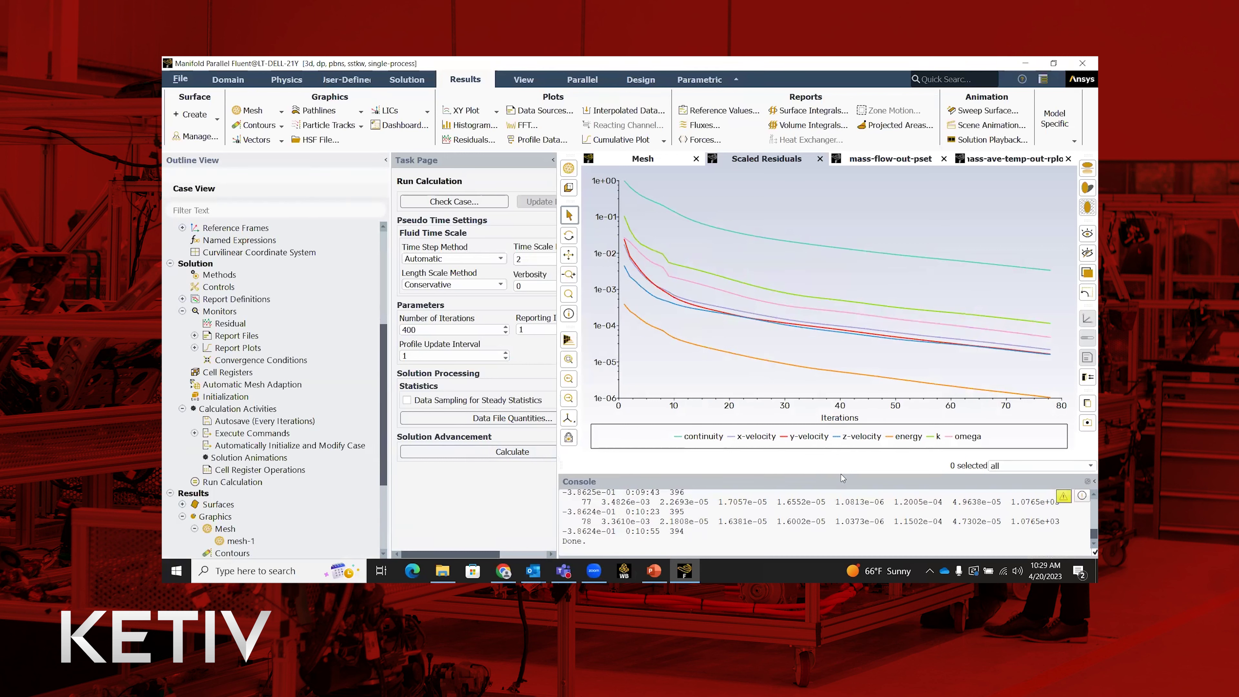
left_click_drag(842, 476, 842, 364)
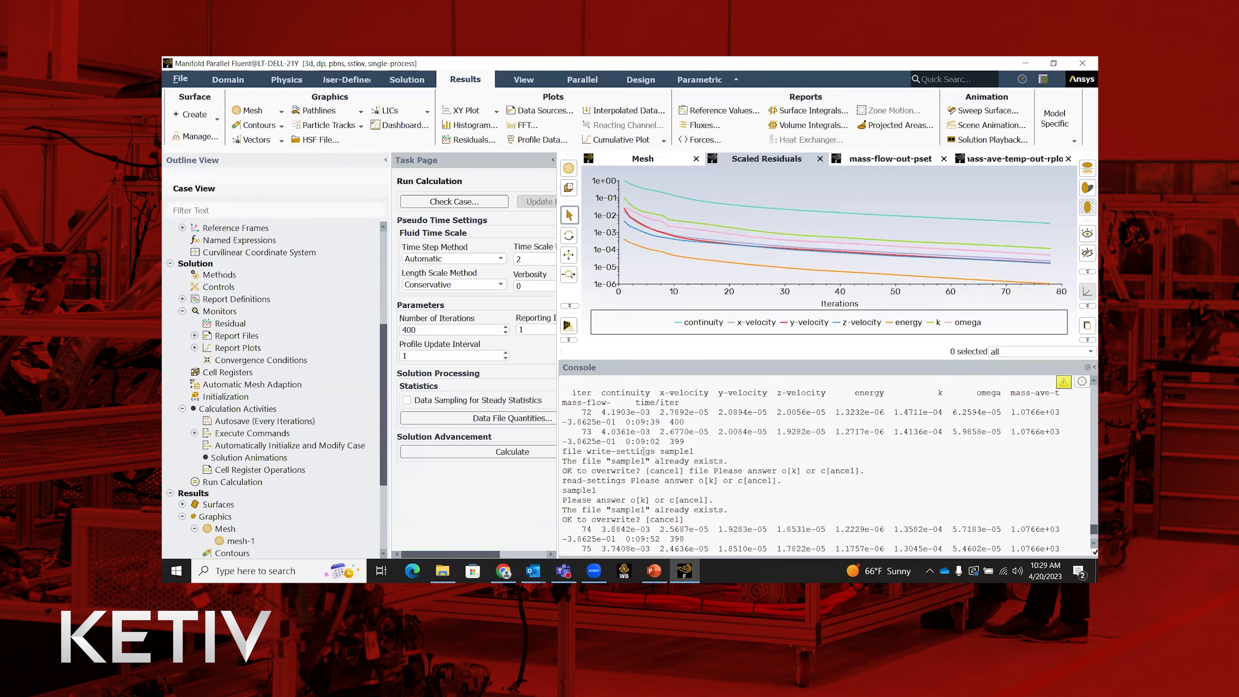
Review the settings of command-1 under Execute Commands and close them without changes.
left_click(194, 433)
double_click(247, 445)
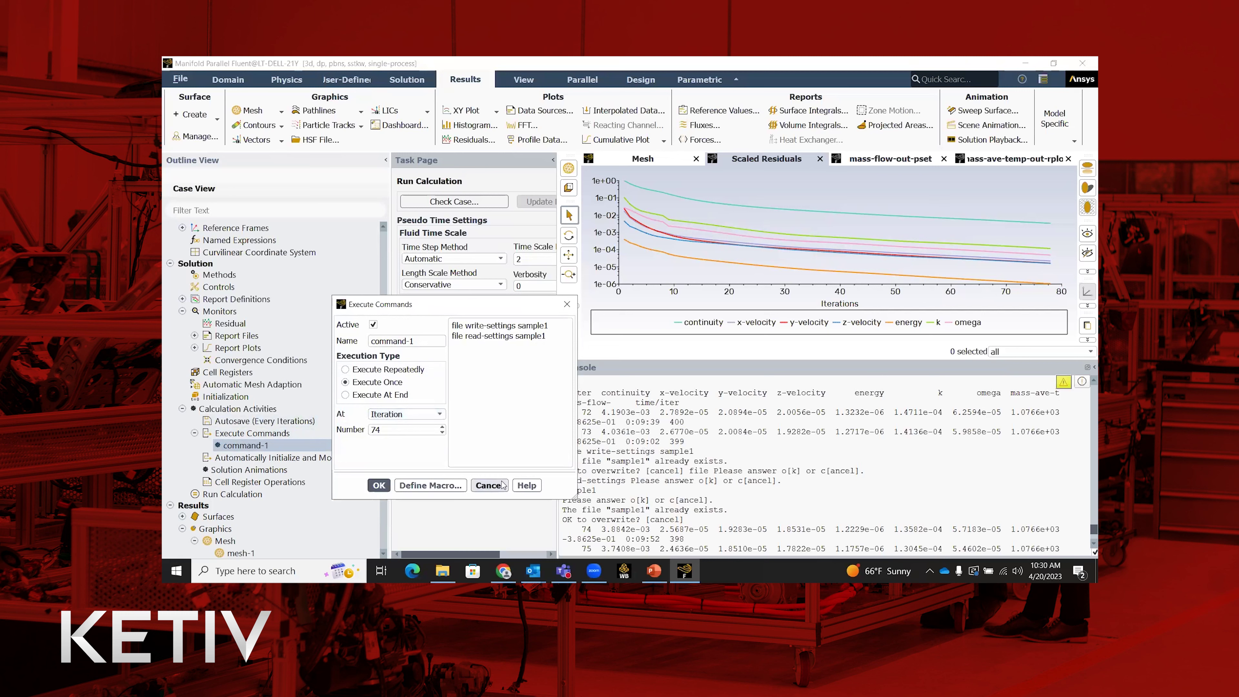
left_click(489, 485)
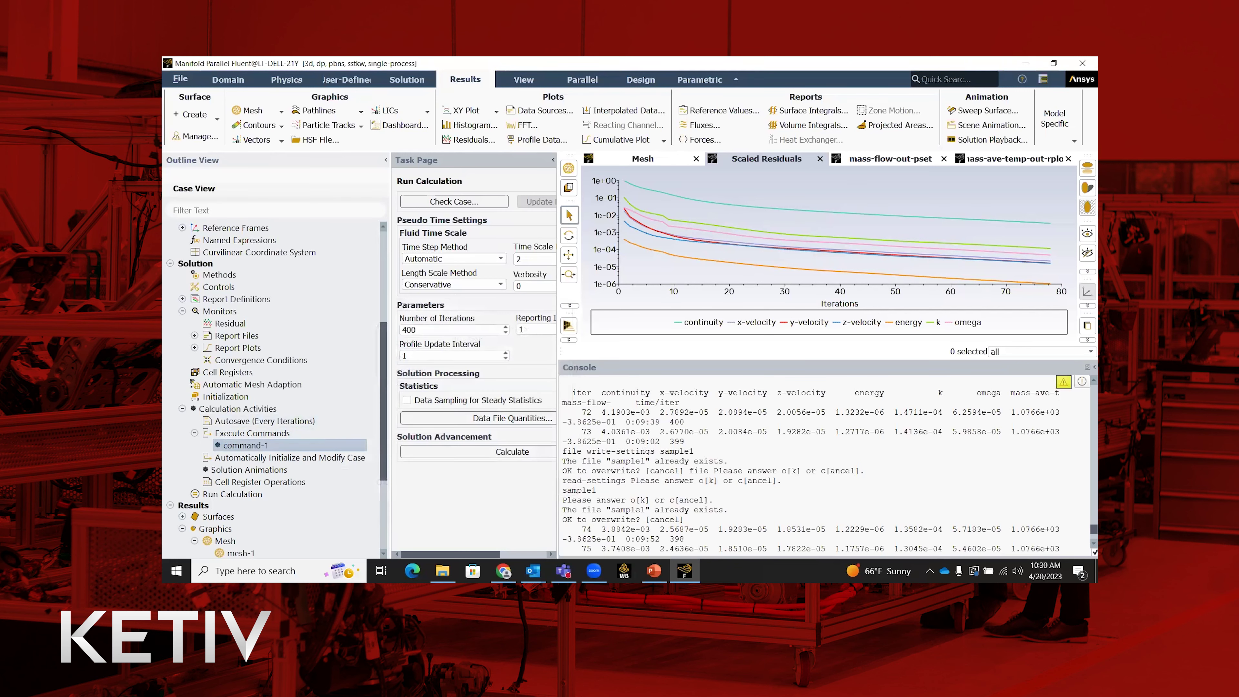
key("alt+Tab")
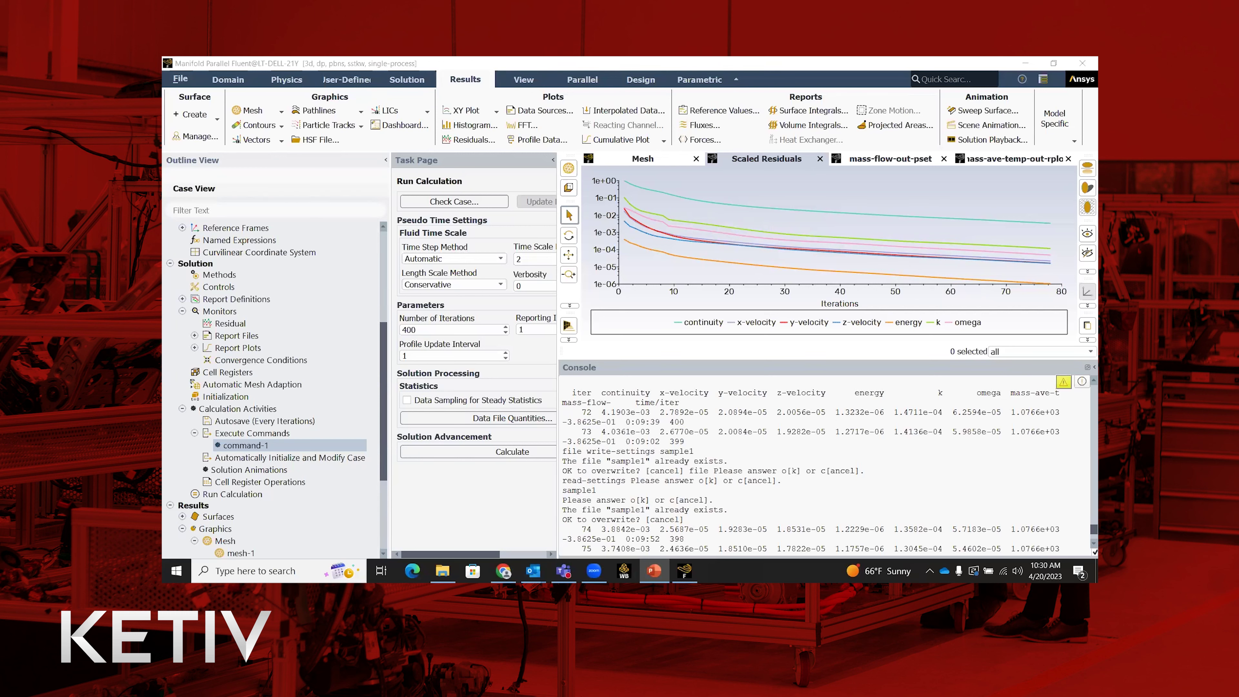
Select massflow_inlet1, massflow_inlet2 and massflow_inlet3 as clip surfaces for a new Iso-Clip, and close it without creating a surface.
left_click(200, 114)
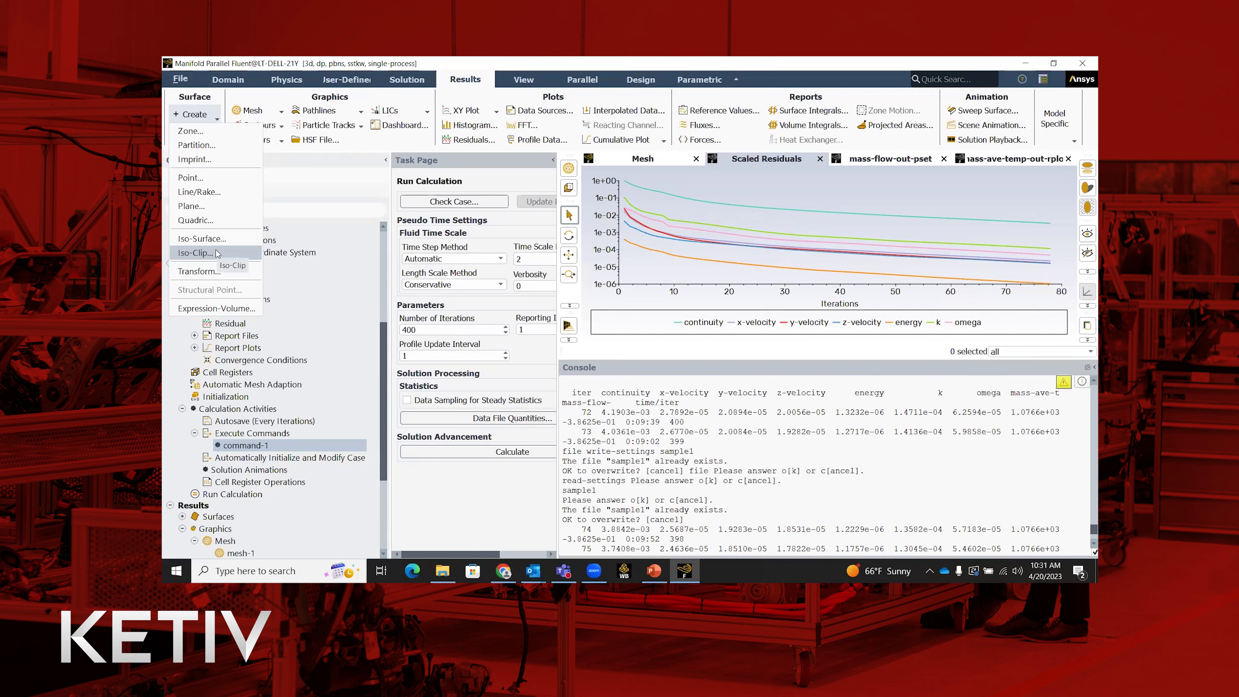
left_click(217, 253)
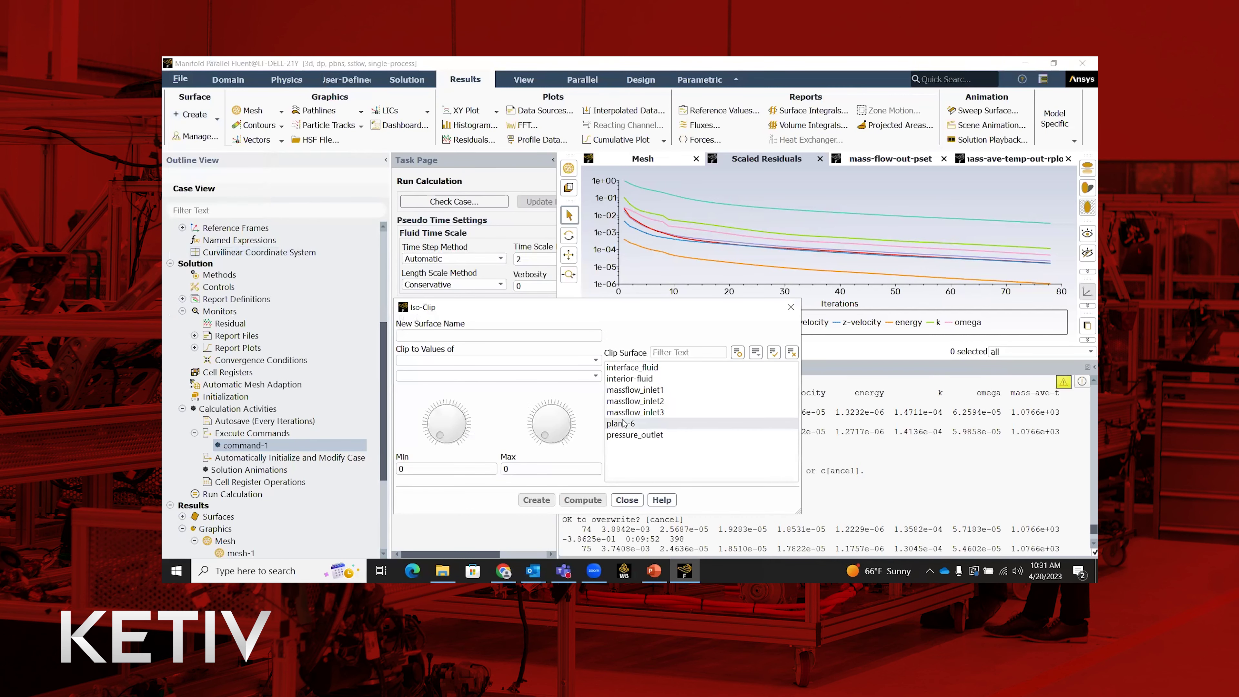
left_click(649, 393)
left_click(651, 401)
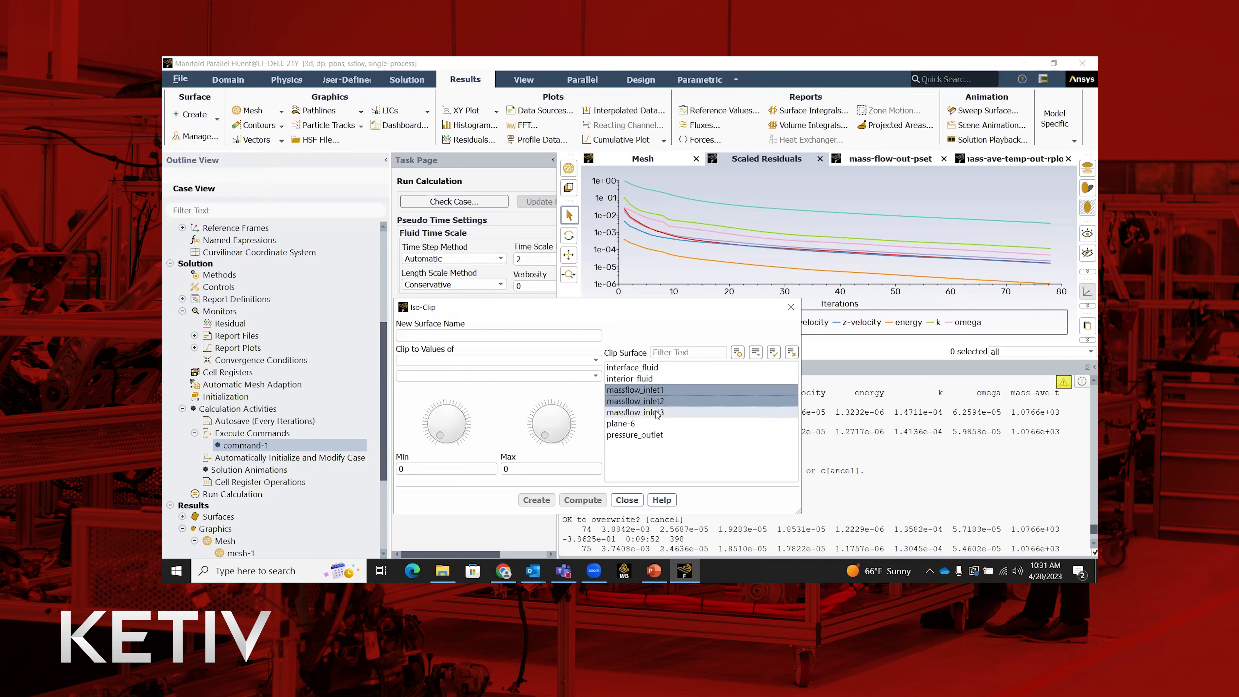
left_click(657, 413)
left_click(786, 310)
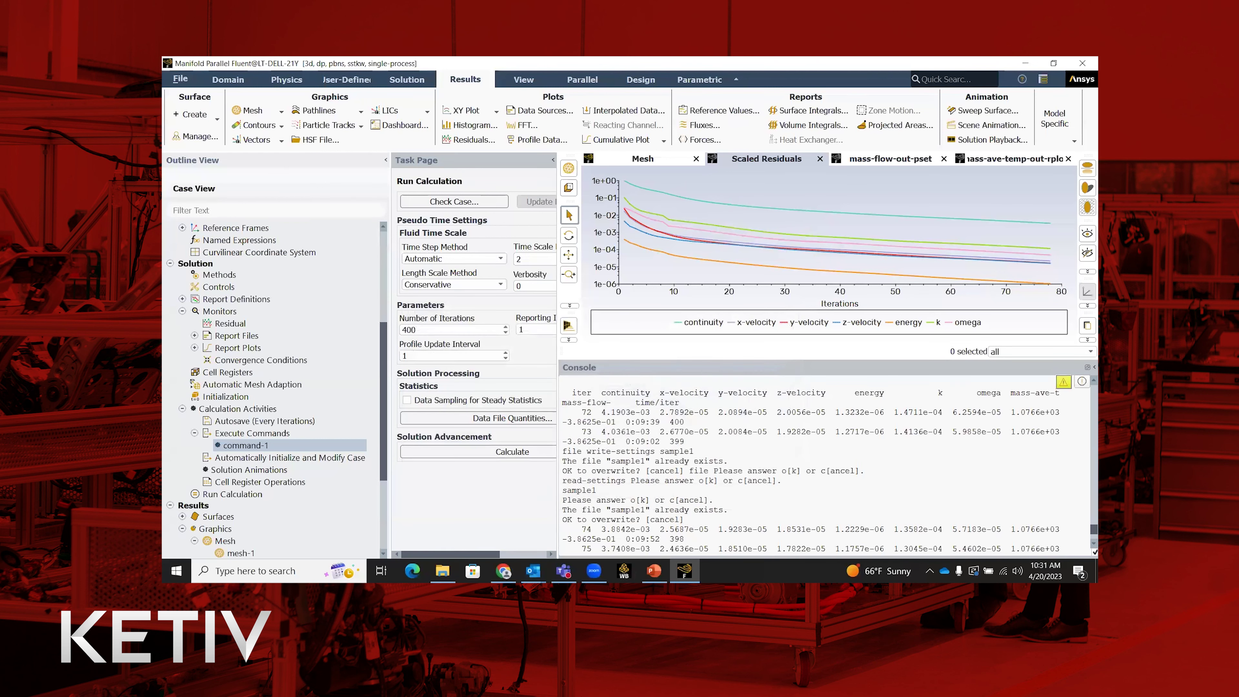
key("alt+Tab")
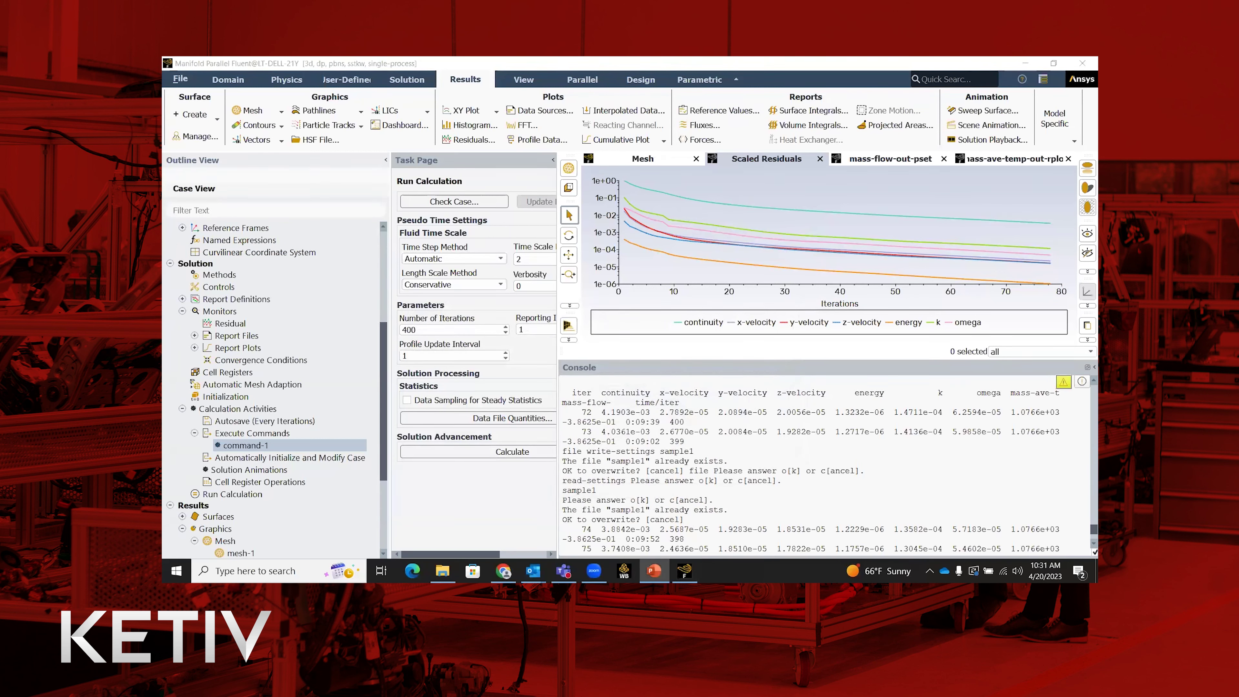
Shrink the console and list the modified settings of Setup in the Modified Settings Summary.
left_click(791, 437)
left_click_drag(813, 360, 804, 504)
scroll(318, 372, "up", 4)
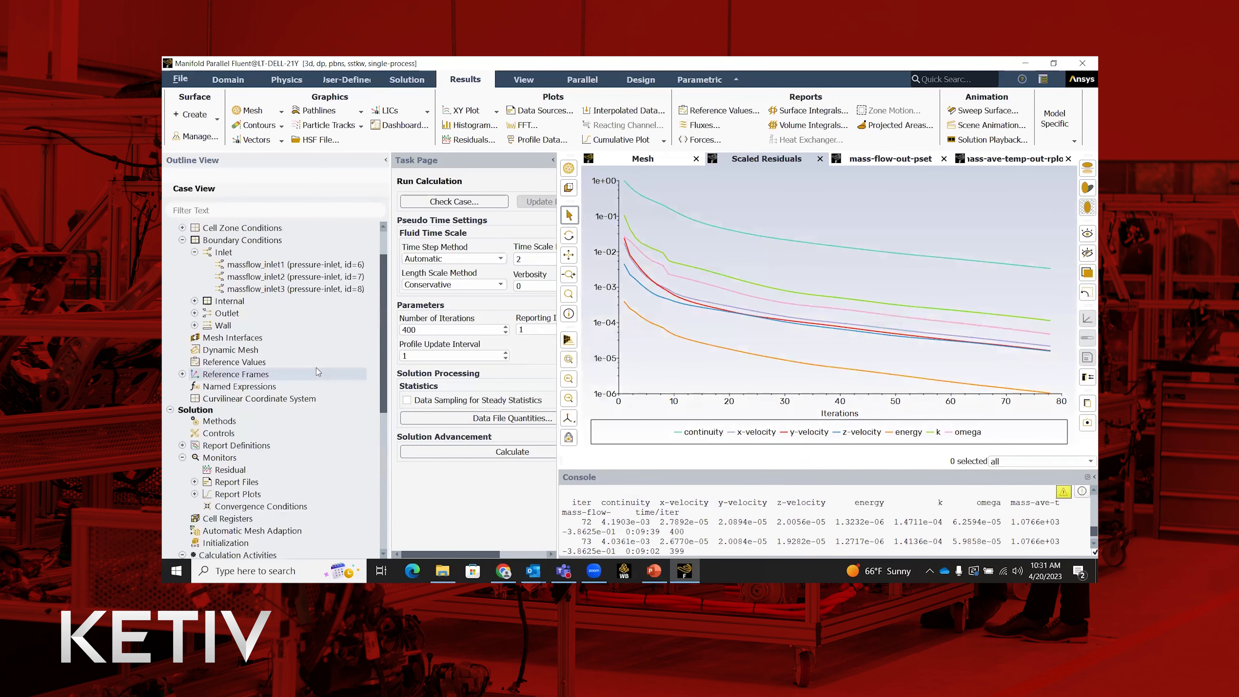
scroll(318, 372, "up", 2)
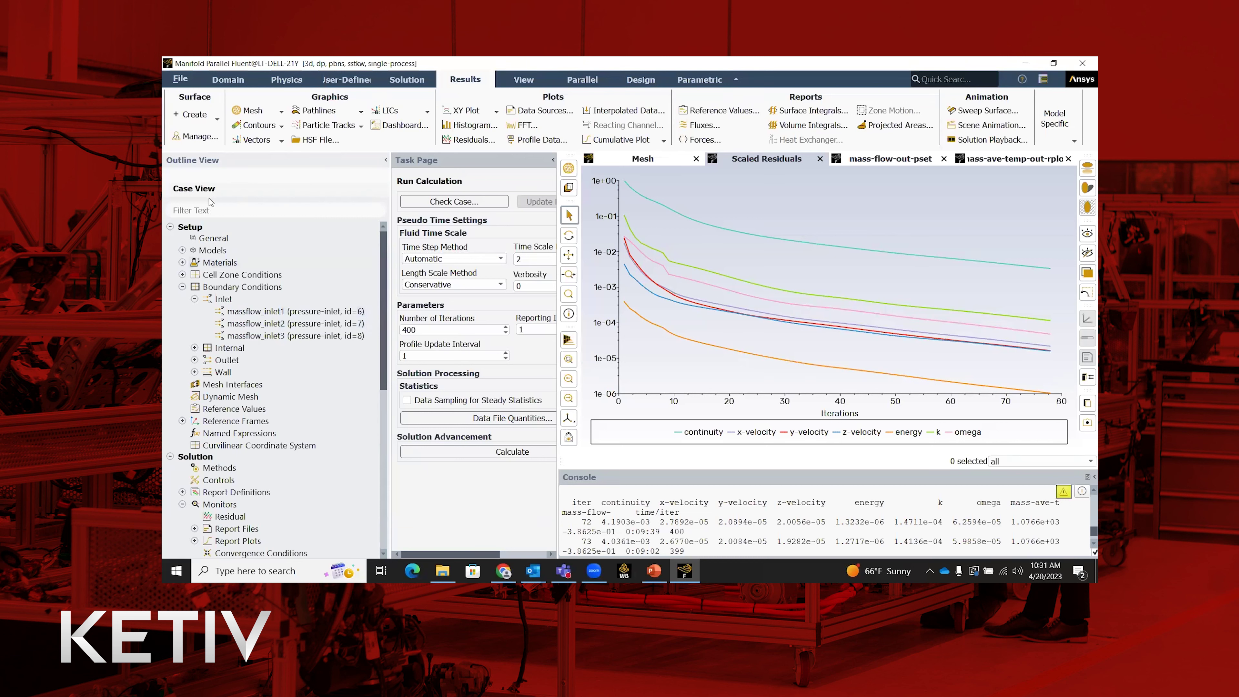
right_click(191, 229)
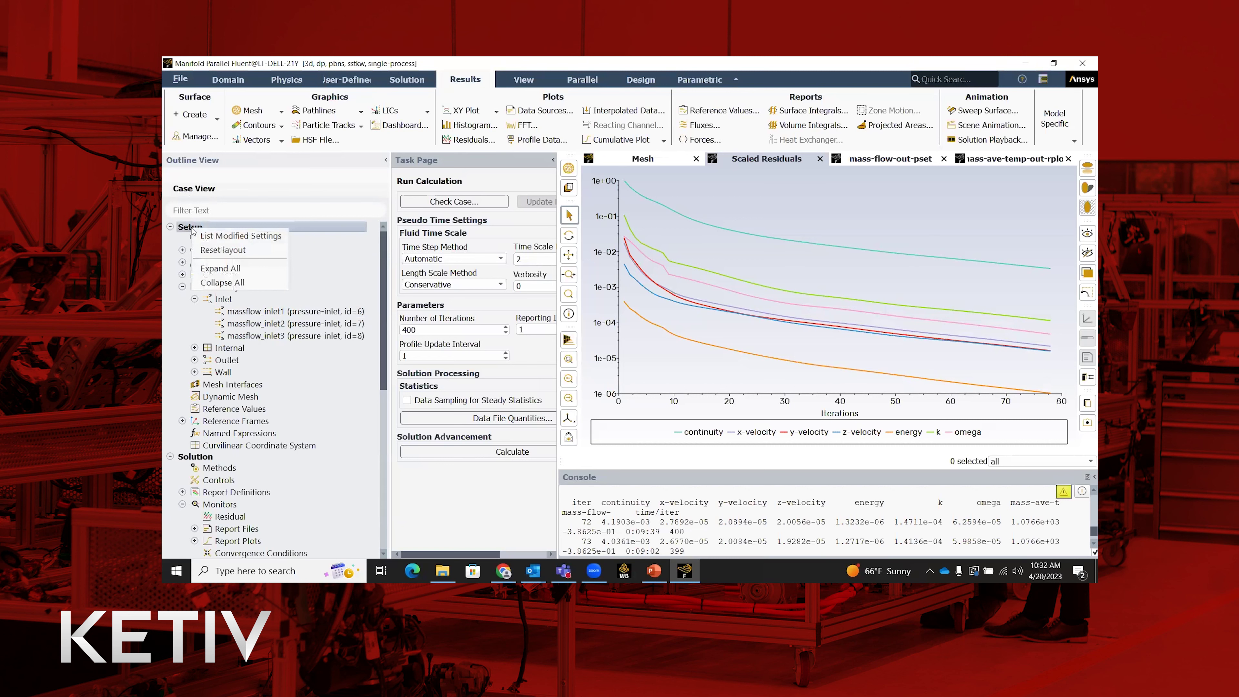
left_click(209, 237)
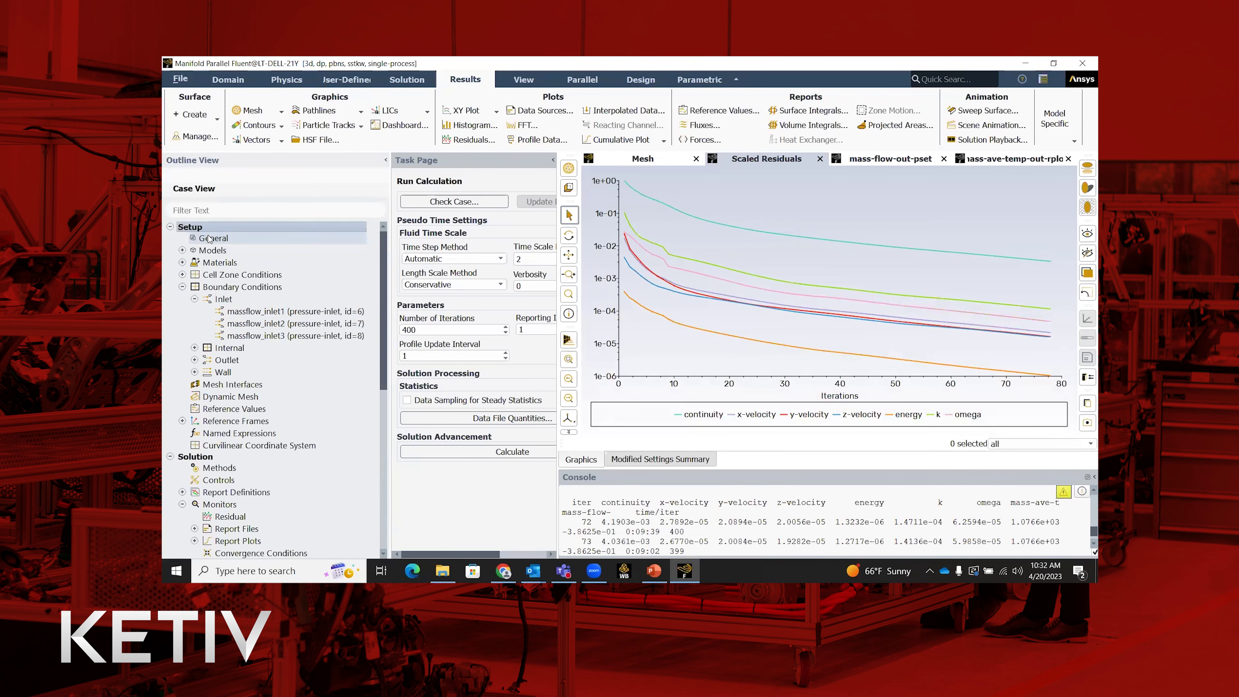
left_click(658, 459)
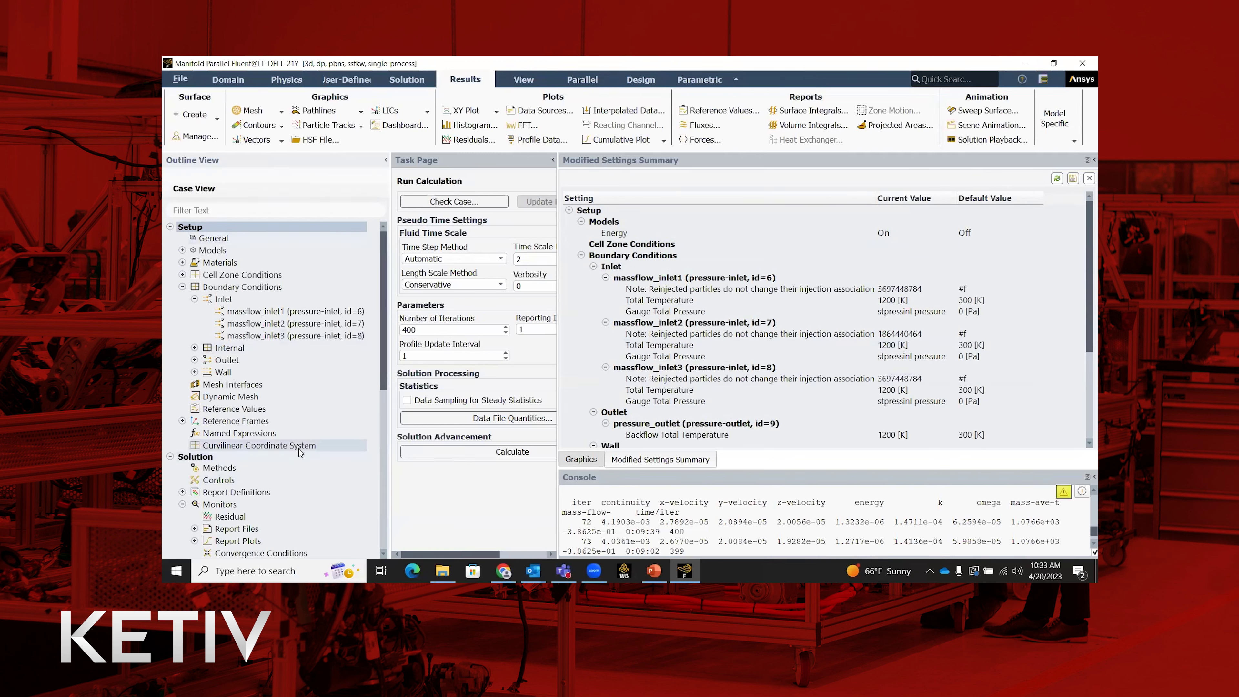
Review the momentum and thermal conditions of massflow_inlet2 from the summary, and close both the inlet settings and the summary.
double_click(667, 322)
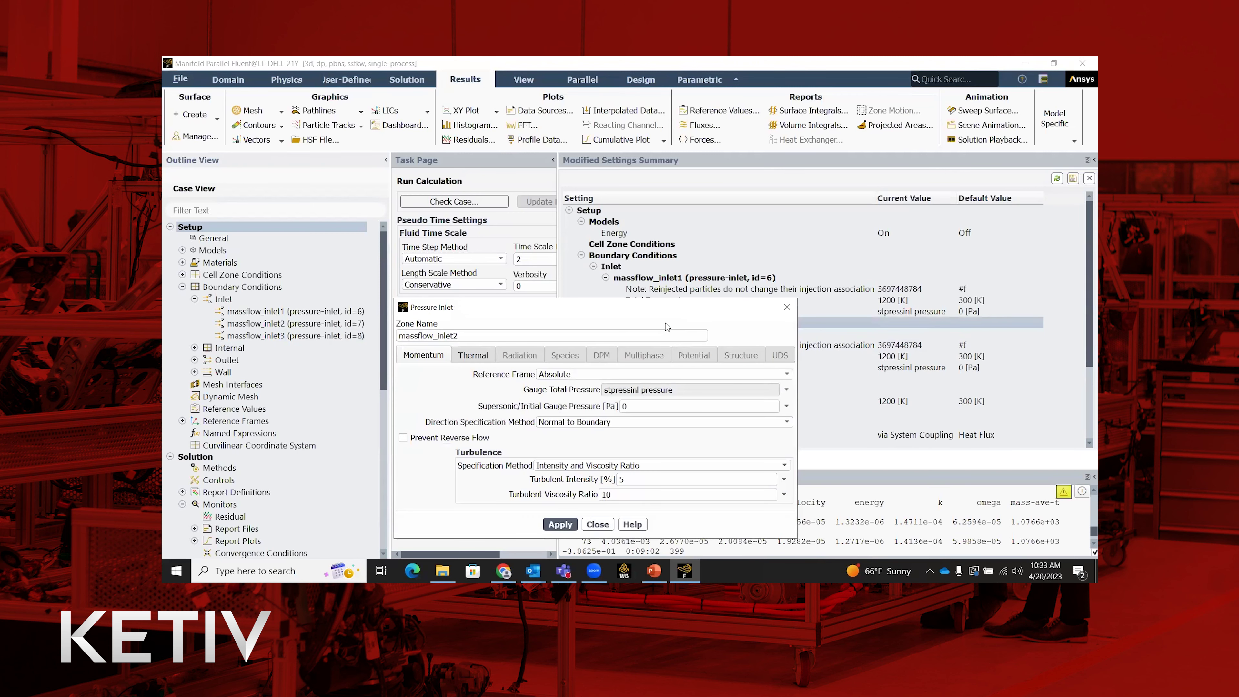
left_click(476, 357)
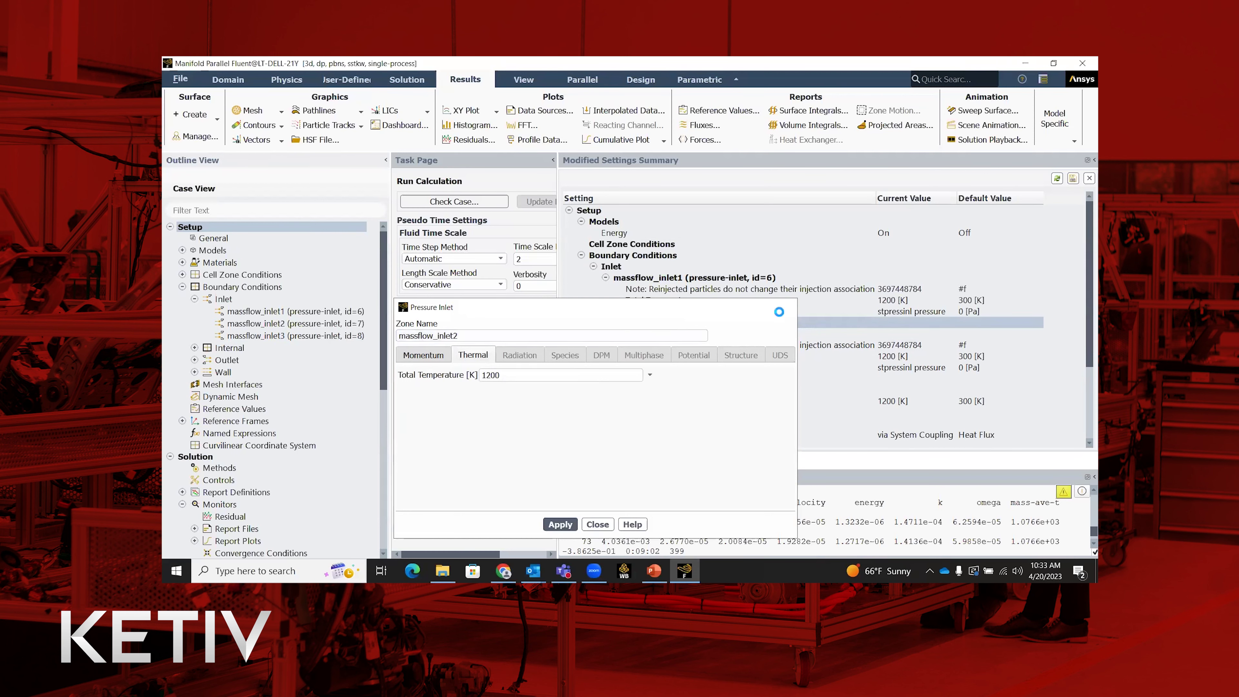
left_click(787, 306)
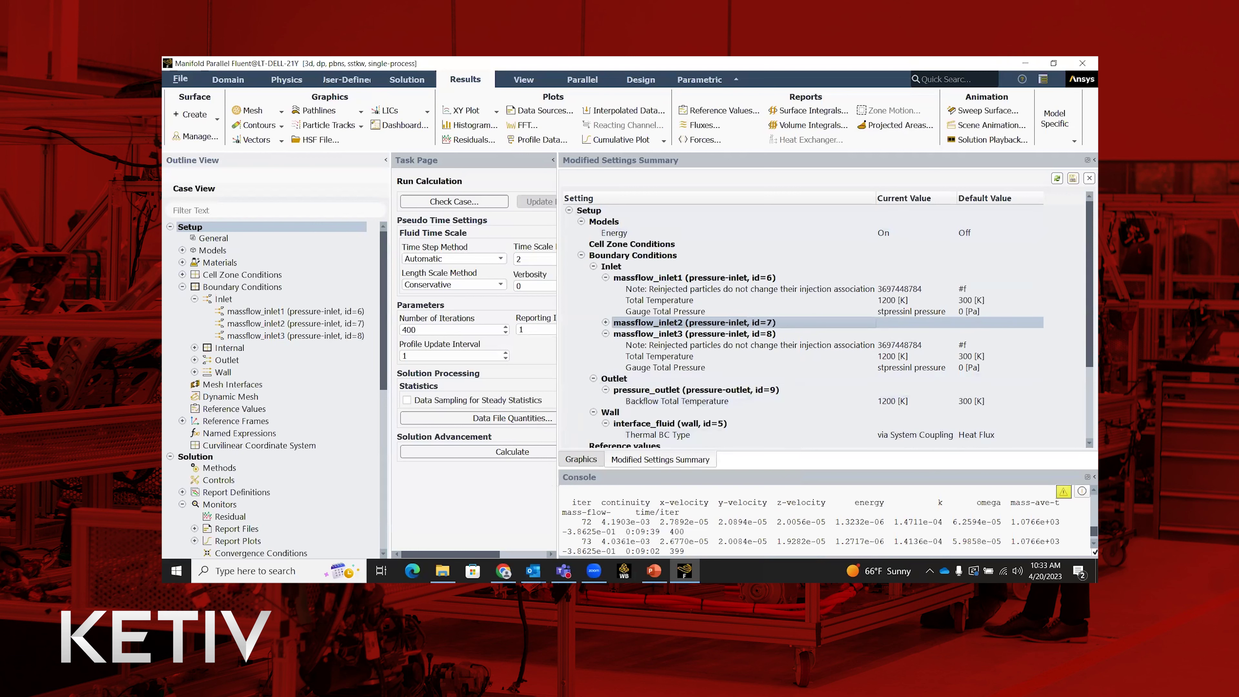
key("alt+Tab")
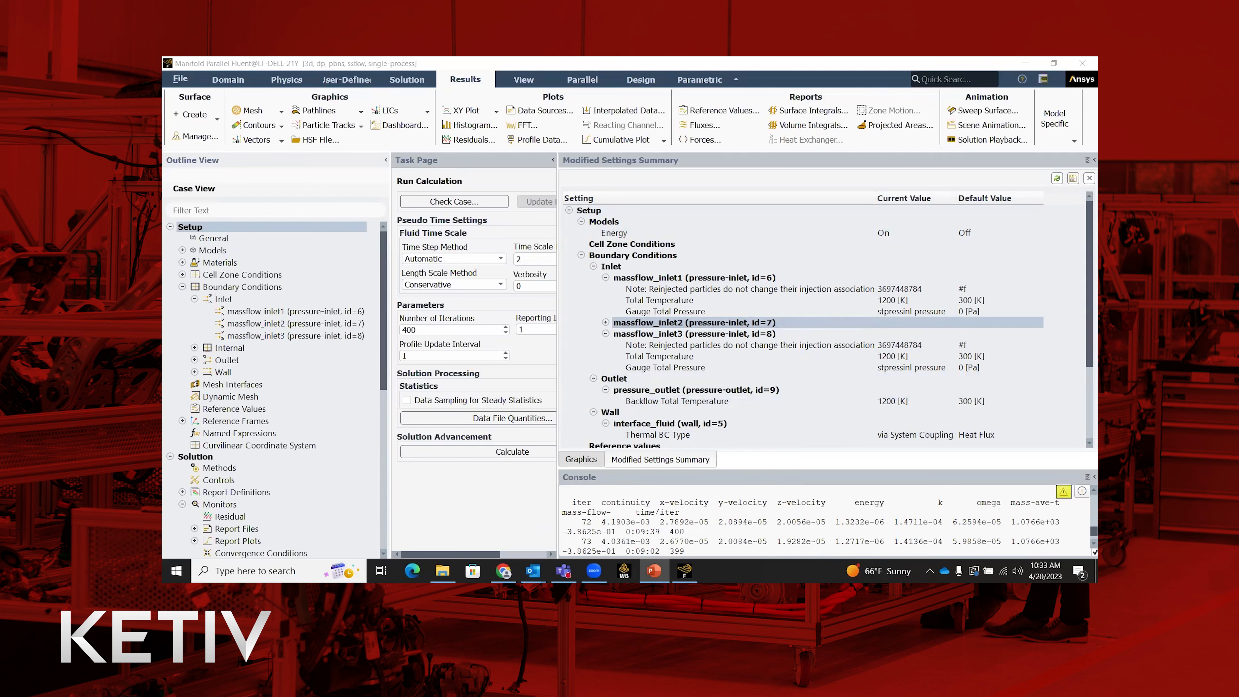
left_click(1089, 178)
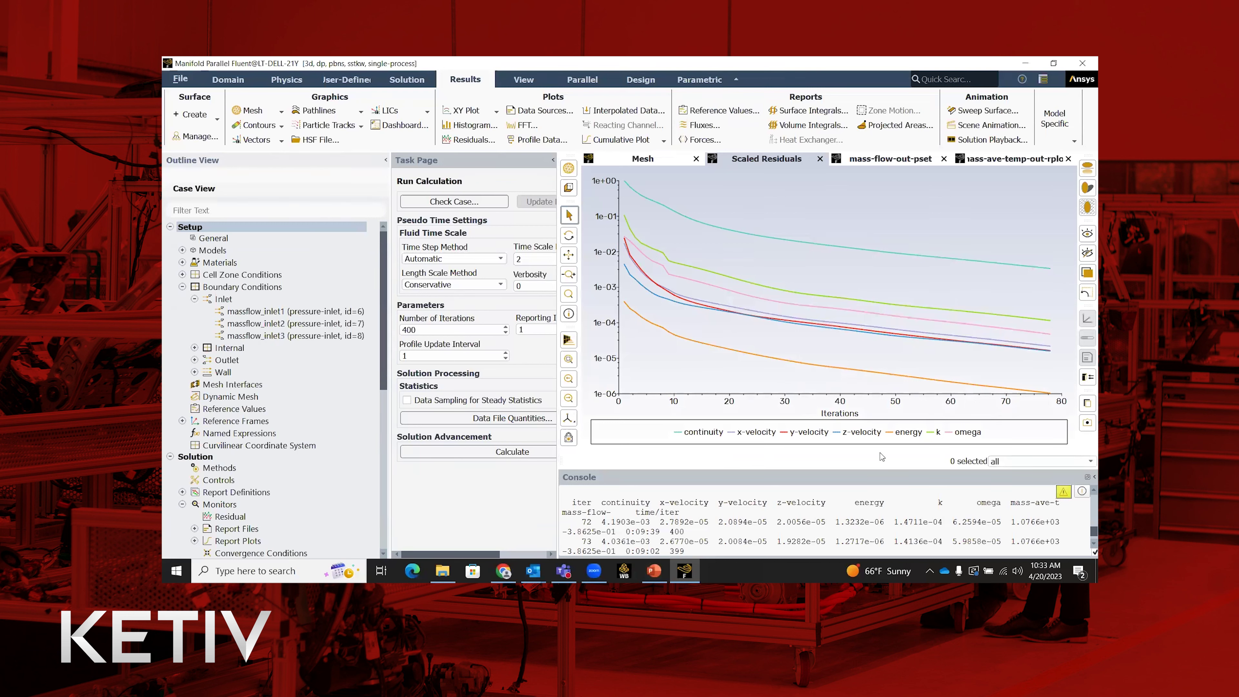
Start a new Field Variable cell register and compute its static pressure statistics.
left_click(591, 113)
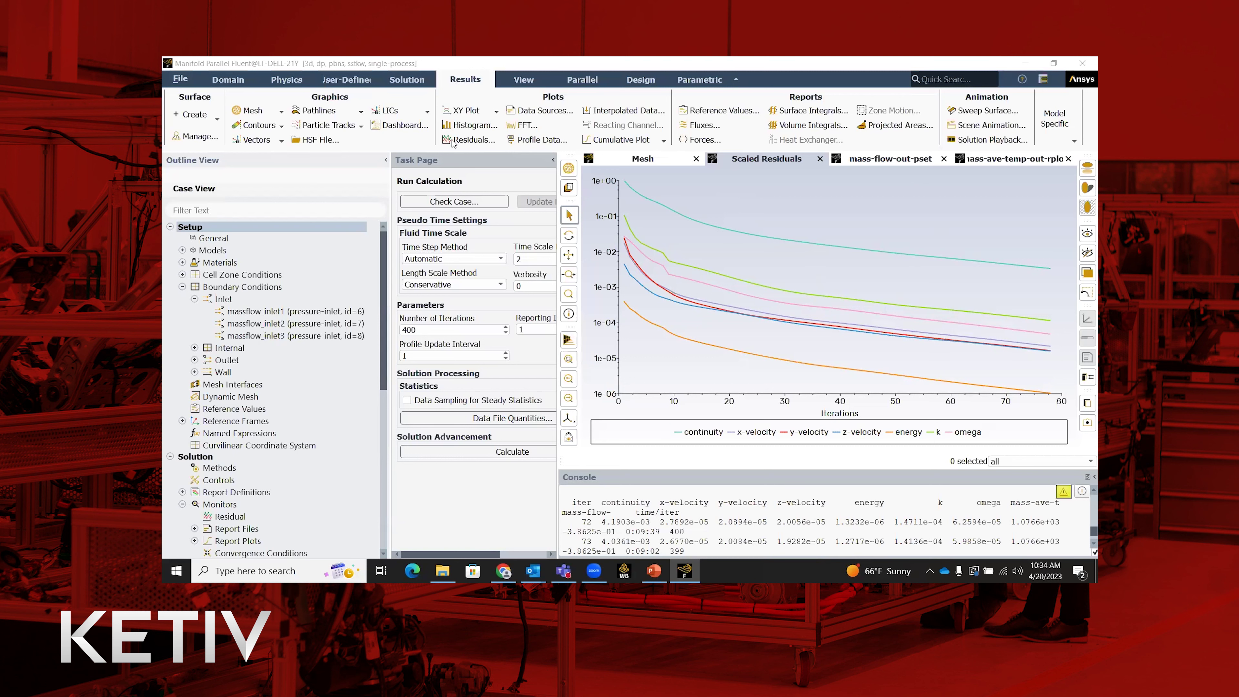
scroll(254, 372, "down", 7)
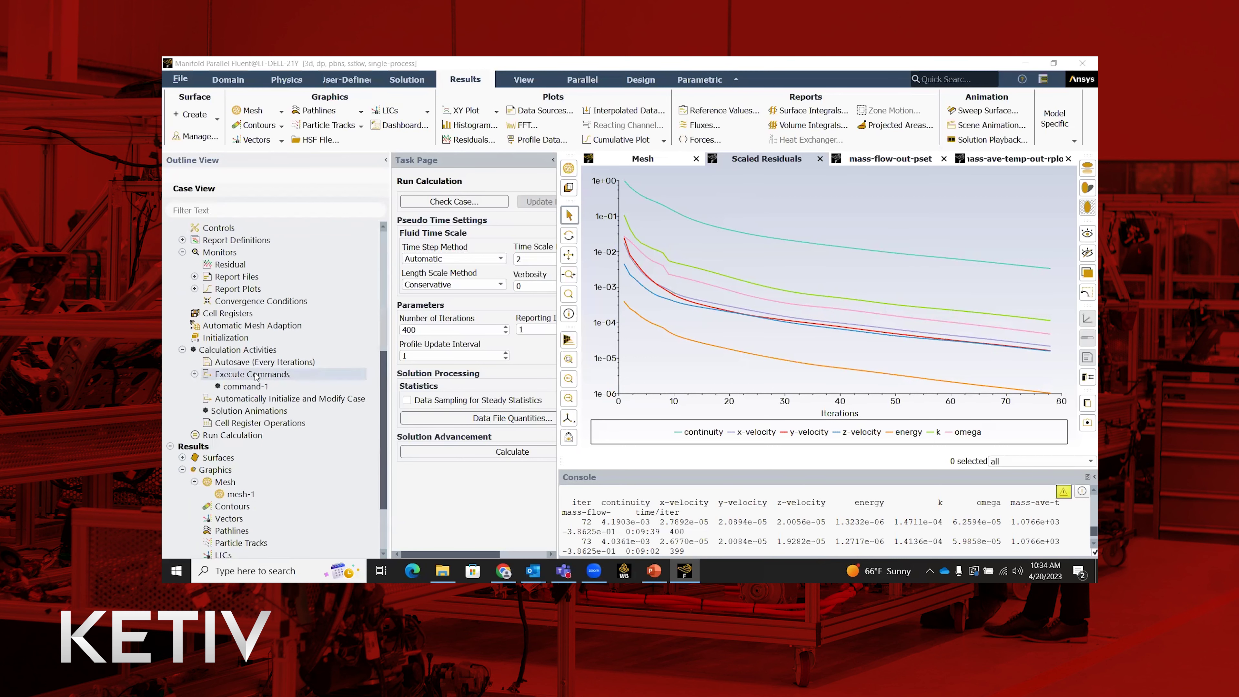
left_click(183, 349)
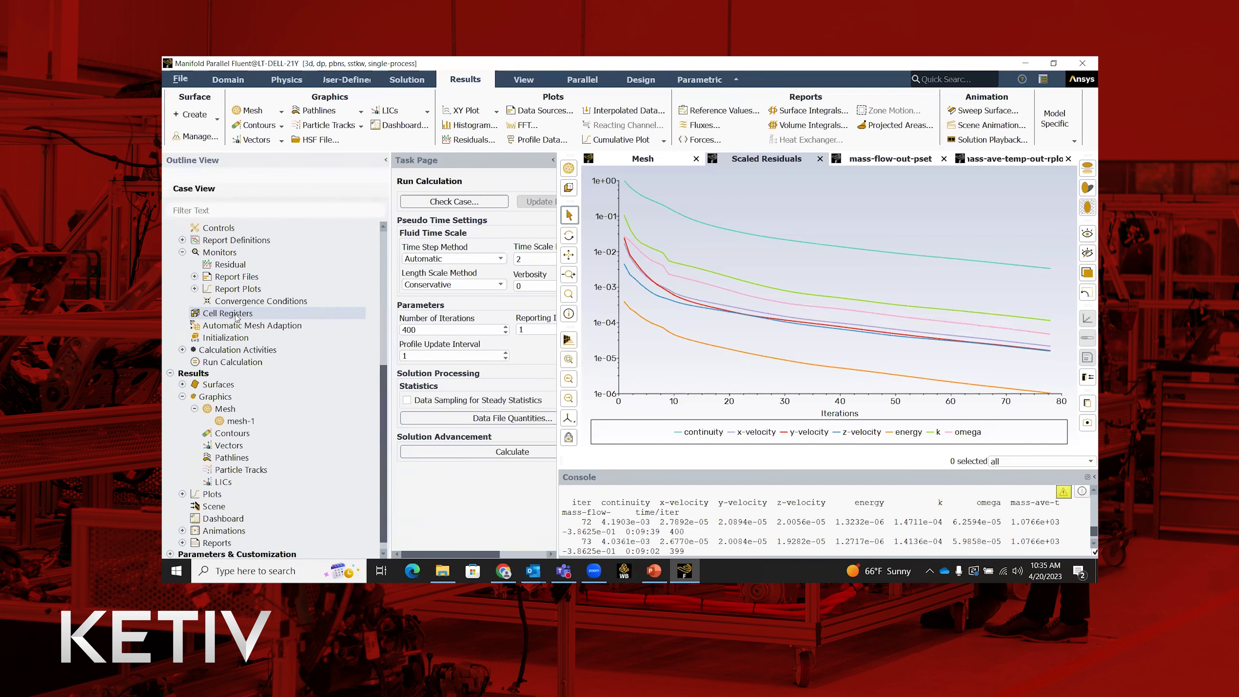
right_click(236, 317)
mouse_move(253, 341)
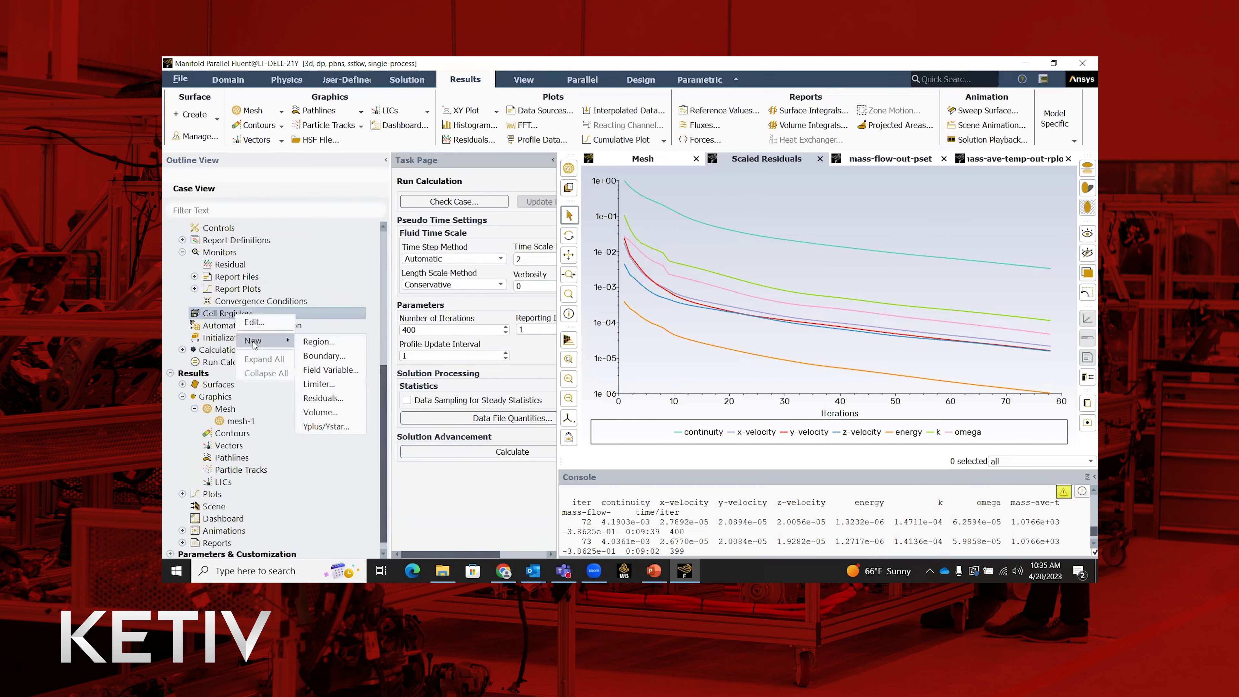
left_click(322, 370)
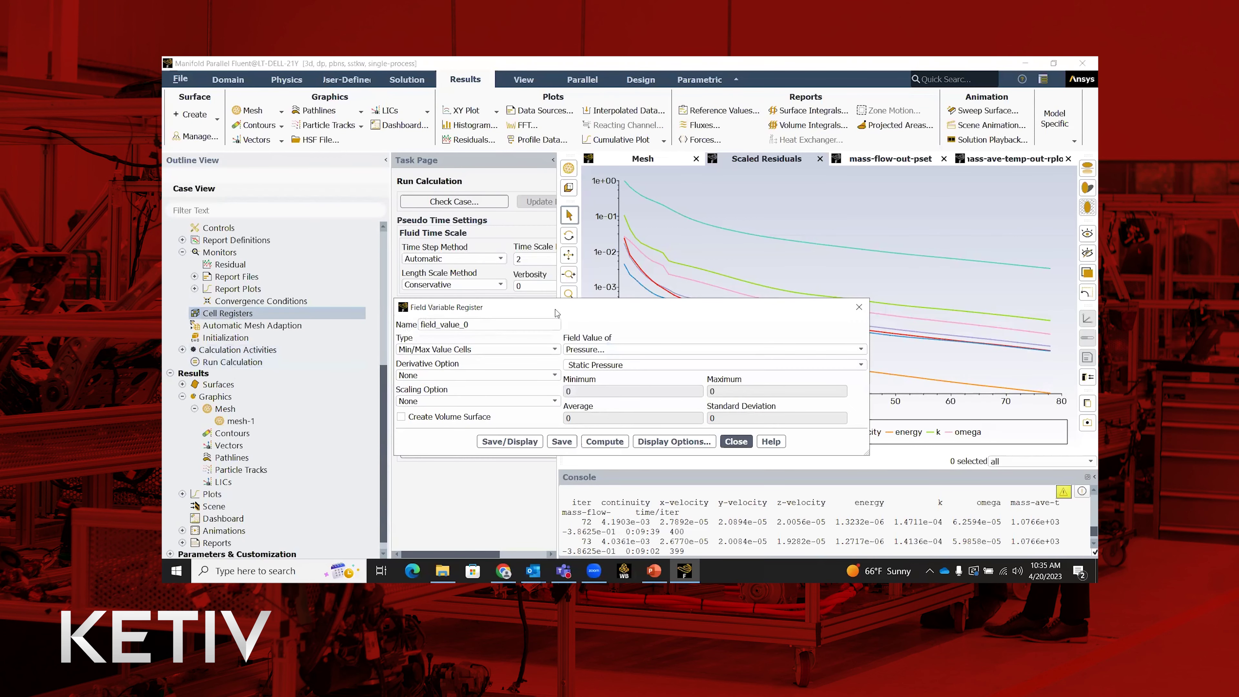
left_click_drag(552, 311, 448, 284)
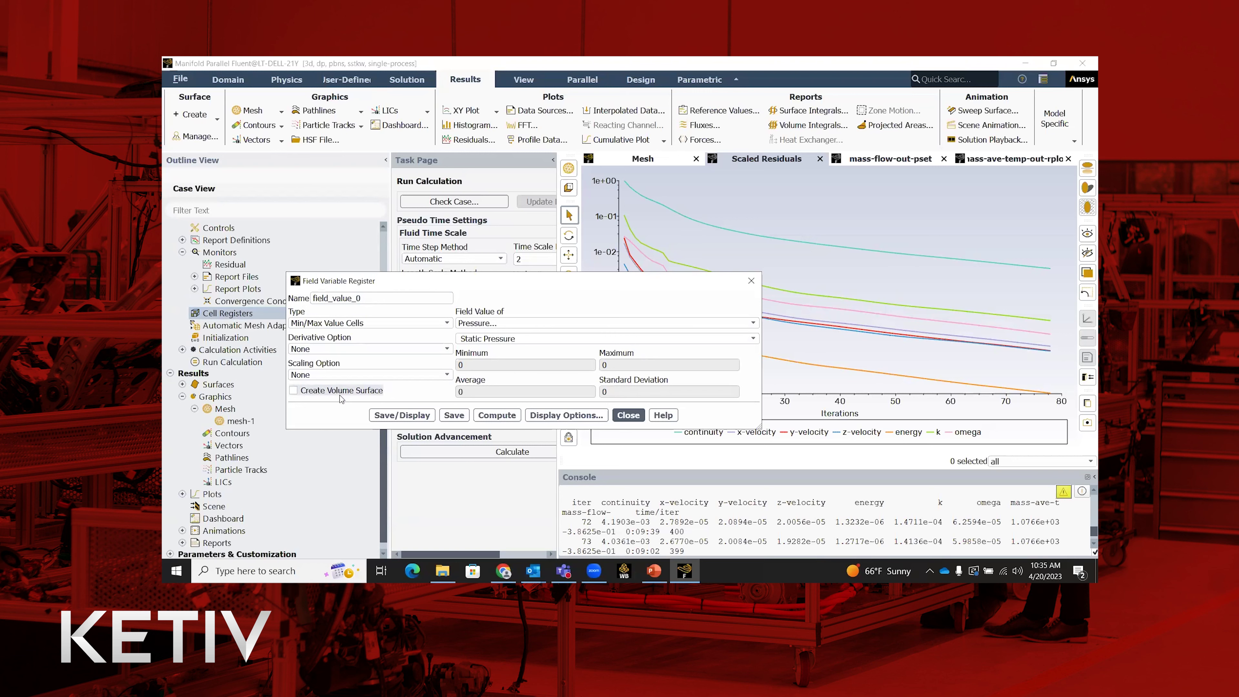
left_click(496, 415)
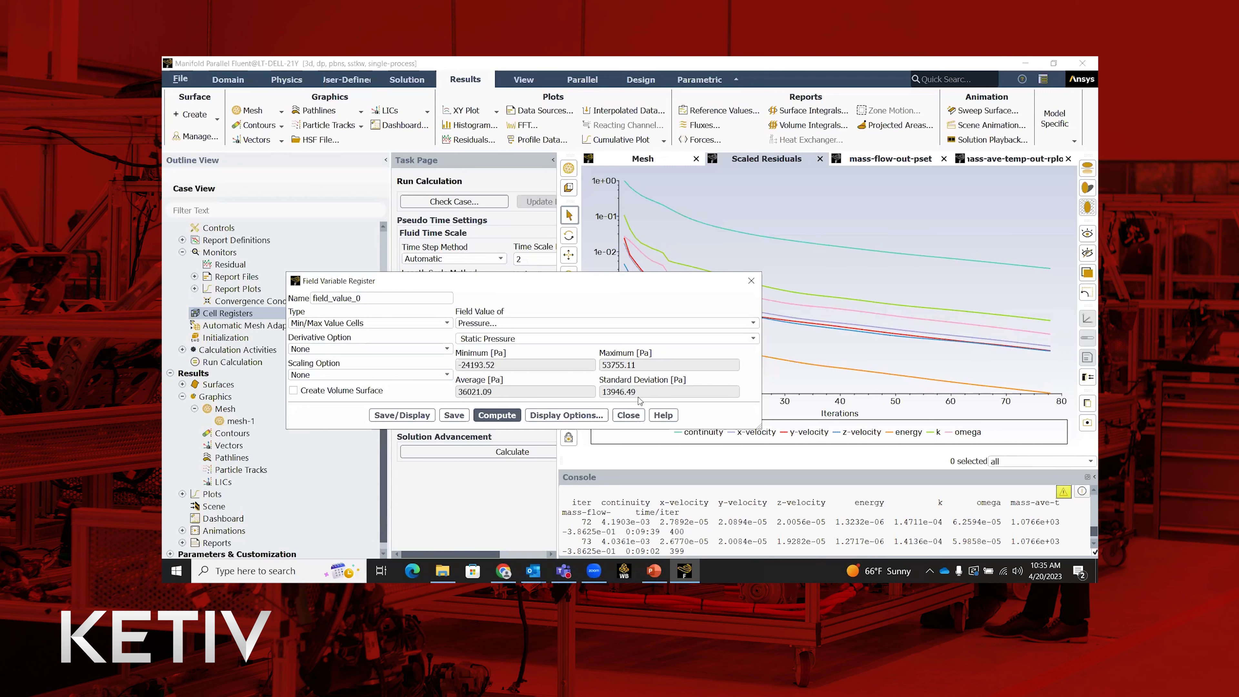
Set the register to Cells Inside Range from 36000 to 38000 Pa, enable Create Volume Surface, and save and display it.
left_click(322, 323)
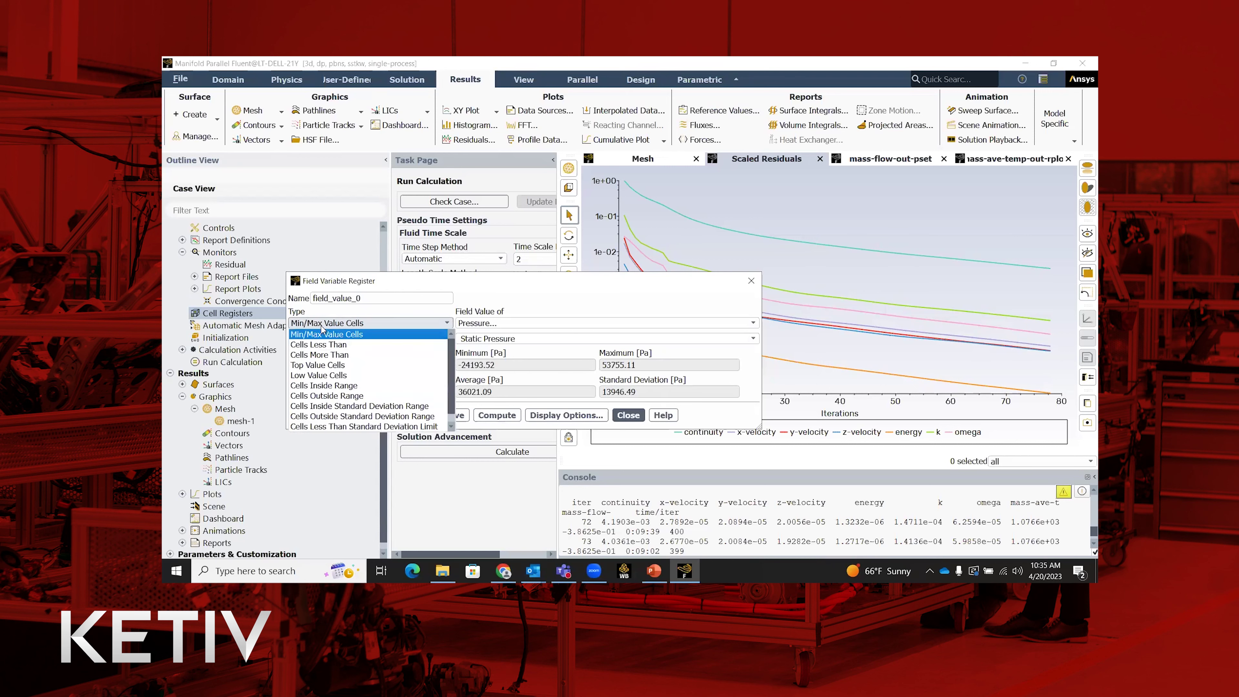
left_click(337, 386)
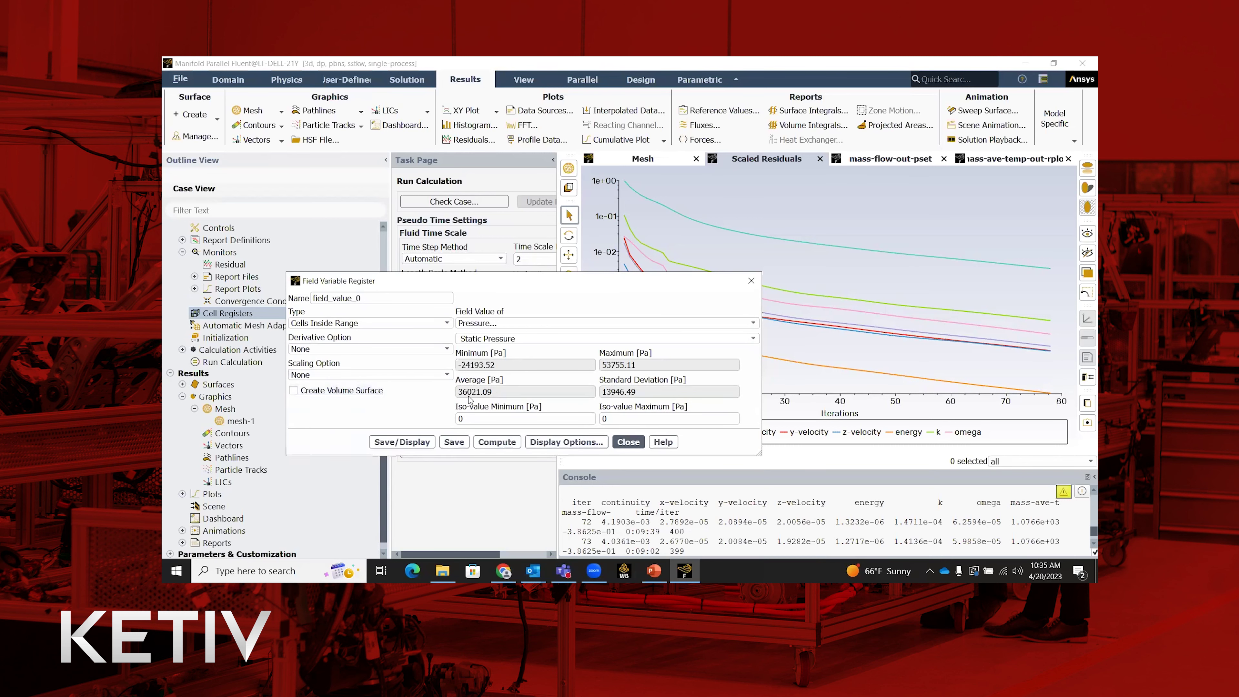
left_click_drag(469, 418, 451, 422)
type("36000")
key("Tab")
type("38000")
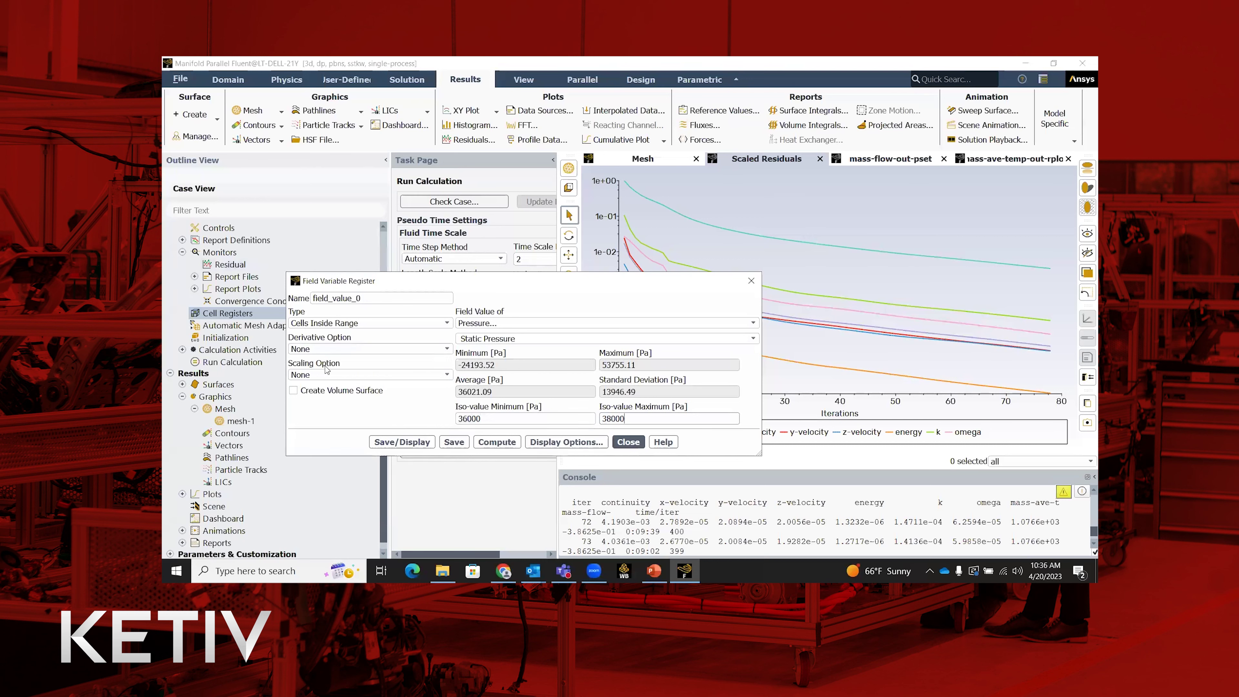
left_click(345, 391)
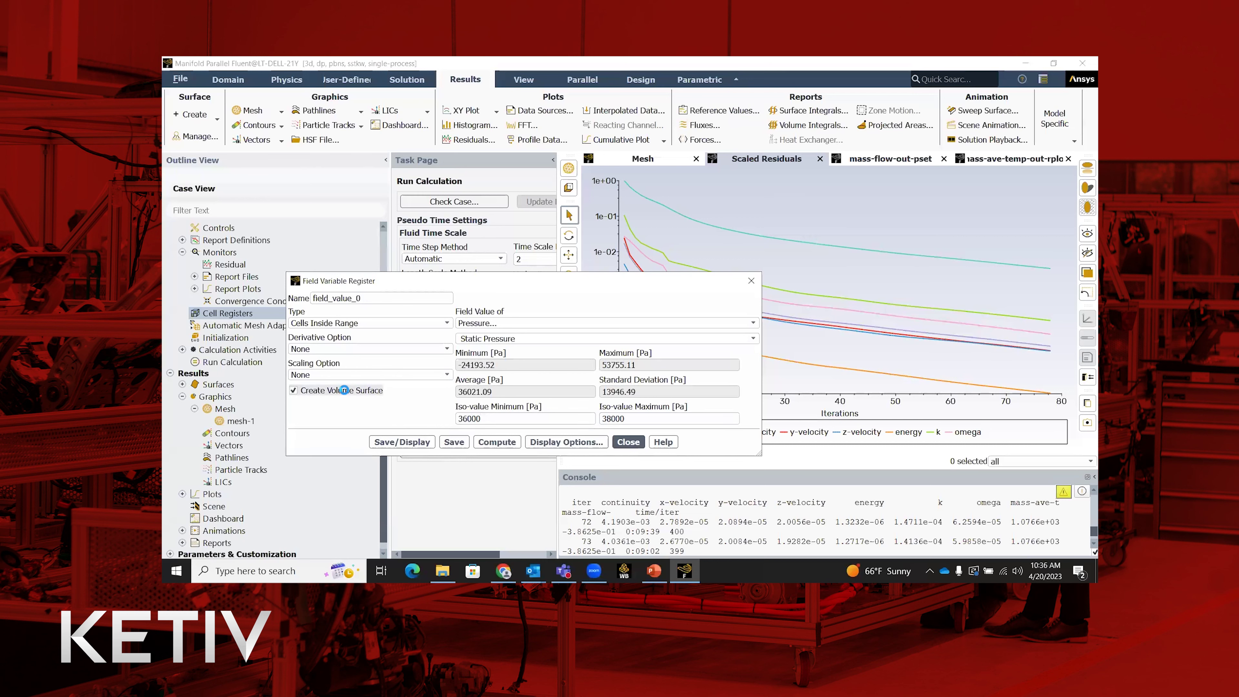
left_click(422, 443)
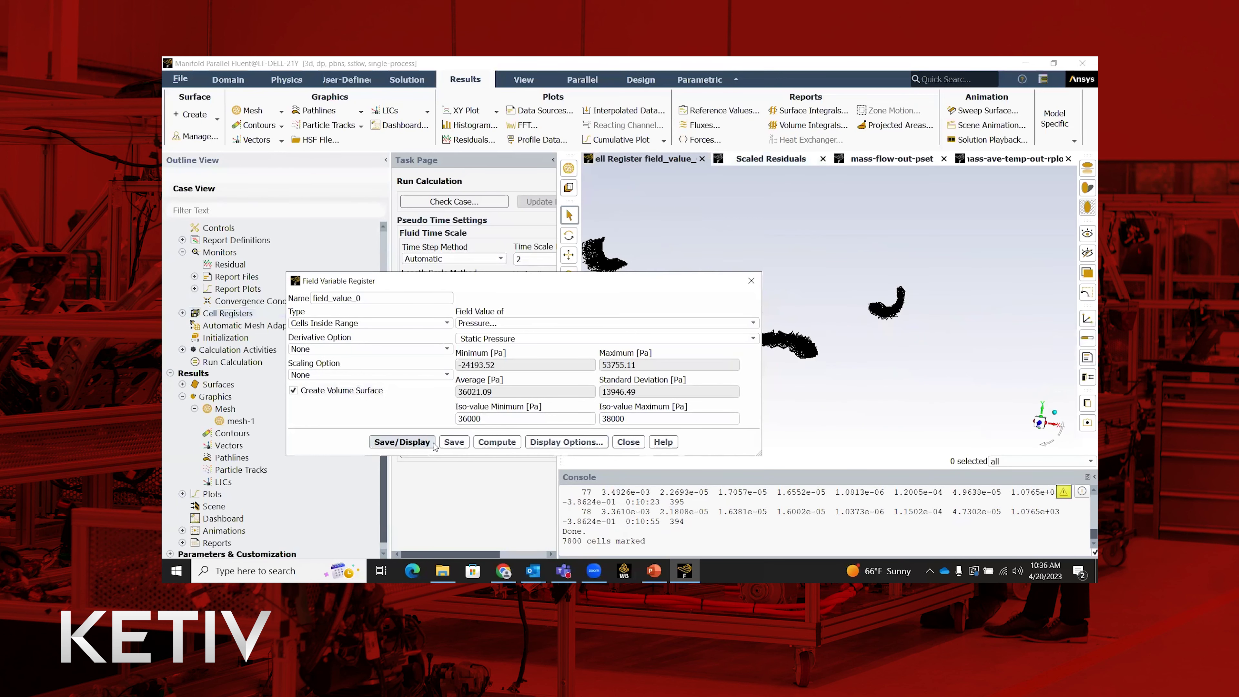
Close the register settings and examine the shape of the marked cells from another angle.
left_click(628, 441)
left_click_drag(665, 310, 722, 363)
scroll(722, 364, "up", 3)
scroll(732, 354, "down", 4)
scroll(737, 347, "up", 2)
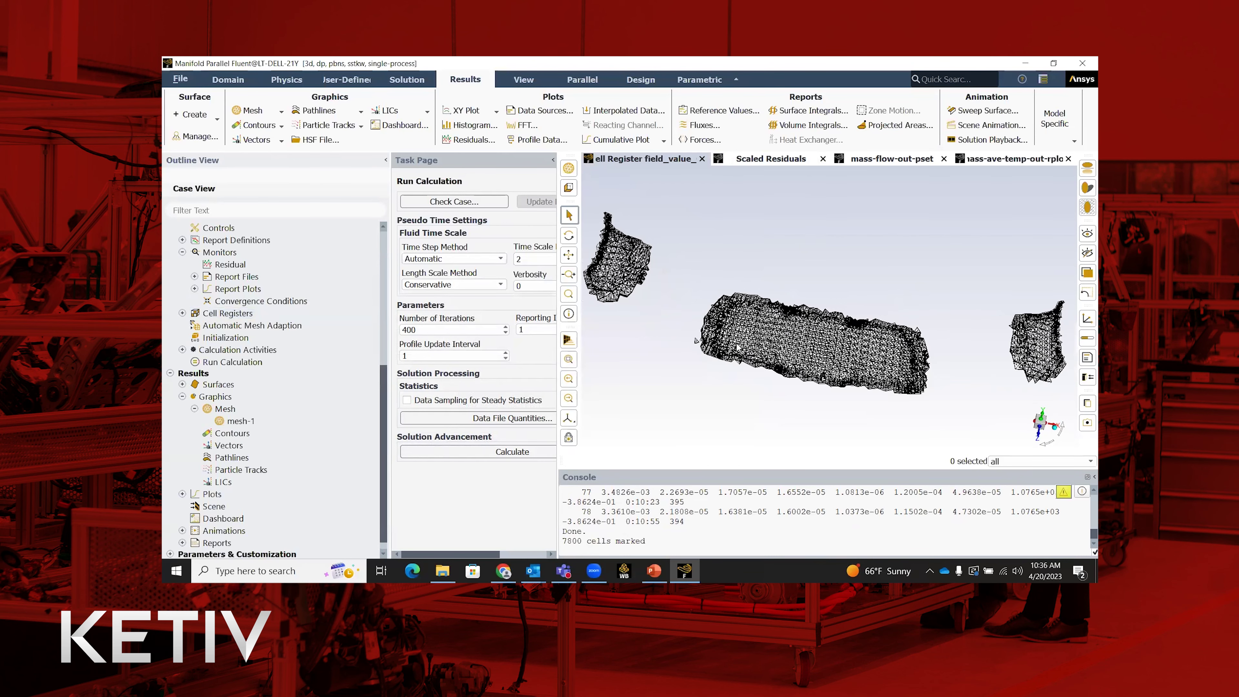
Examine the mesh of the marked cell region up close and from a different angle.
scroll(737, 347, "up", 2)
left_click_drag(745, 328, 720, 396)
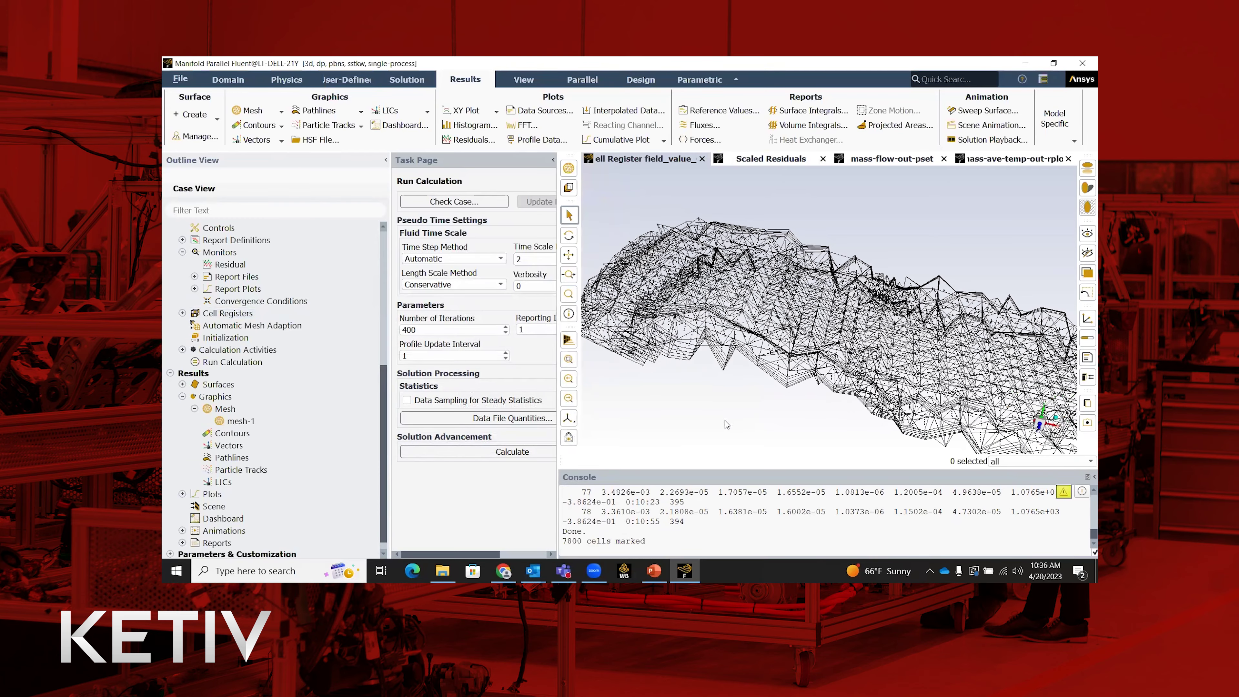
scroll(728, 425, "up", 4)
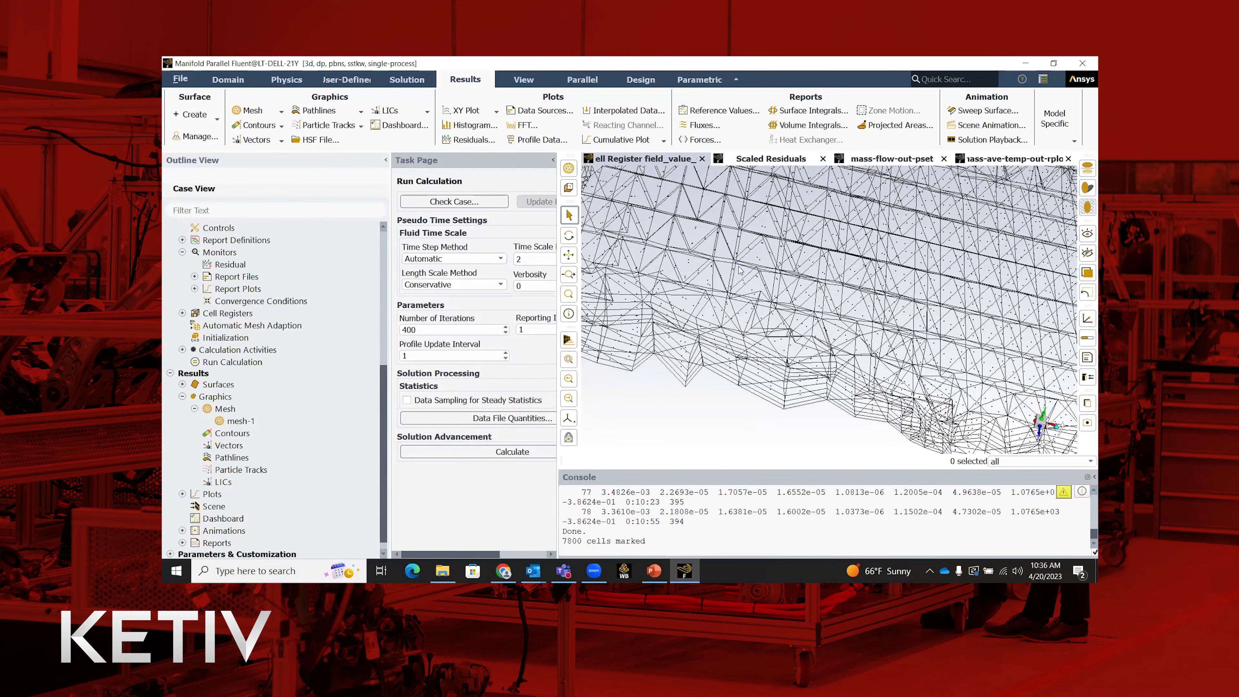
scroll(756, 317, "down", 6)
scroll(626, 200, "up", 2)
scroll(626, 201, "down", 3)
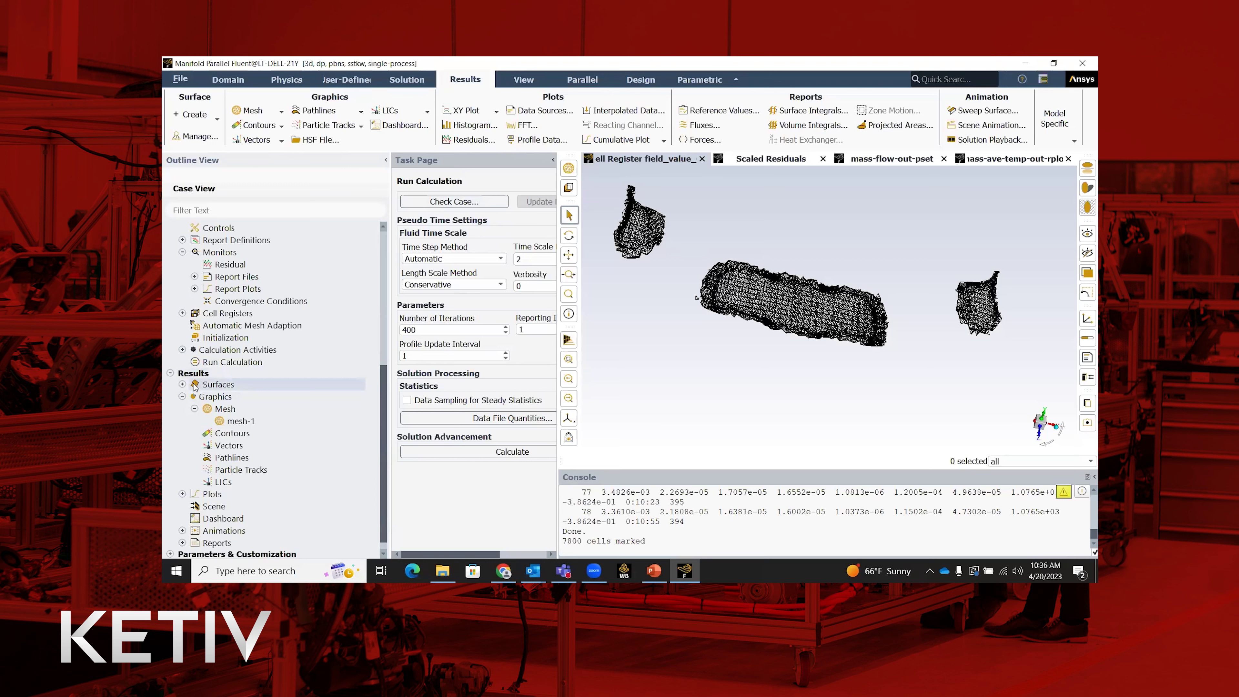
Display the field_value_0_vol surface from the results surfaces and inspect it from another angle.
left_click(182, 384)
left_click(226, 397)
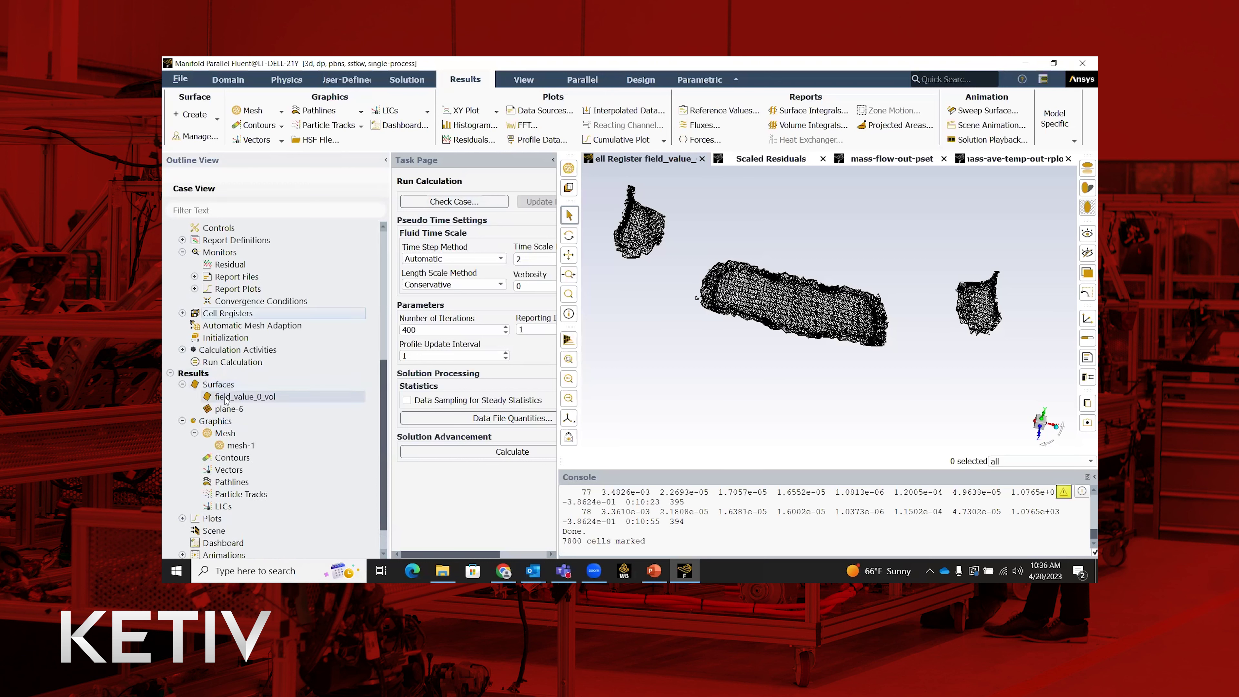
right_click(246, 399)
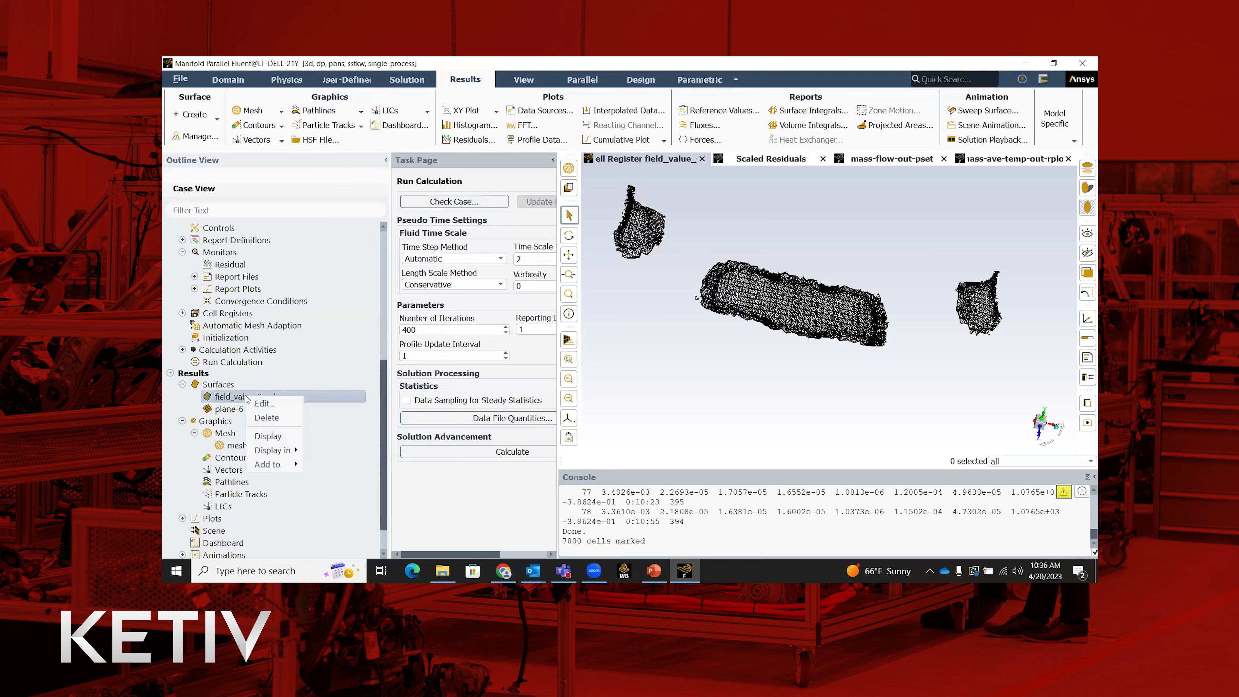
left_click(270, 436)
scroll(777, 313, "up", 3)
left_click_drag(777, 312, 802, 316)
scroll(803, 316, "down", 2)
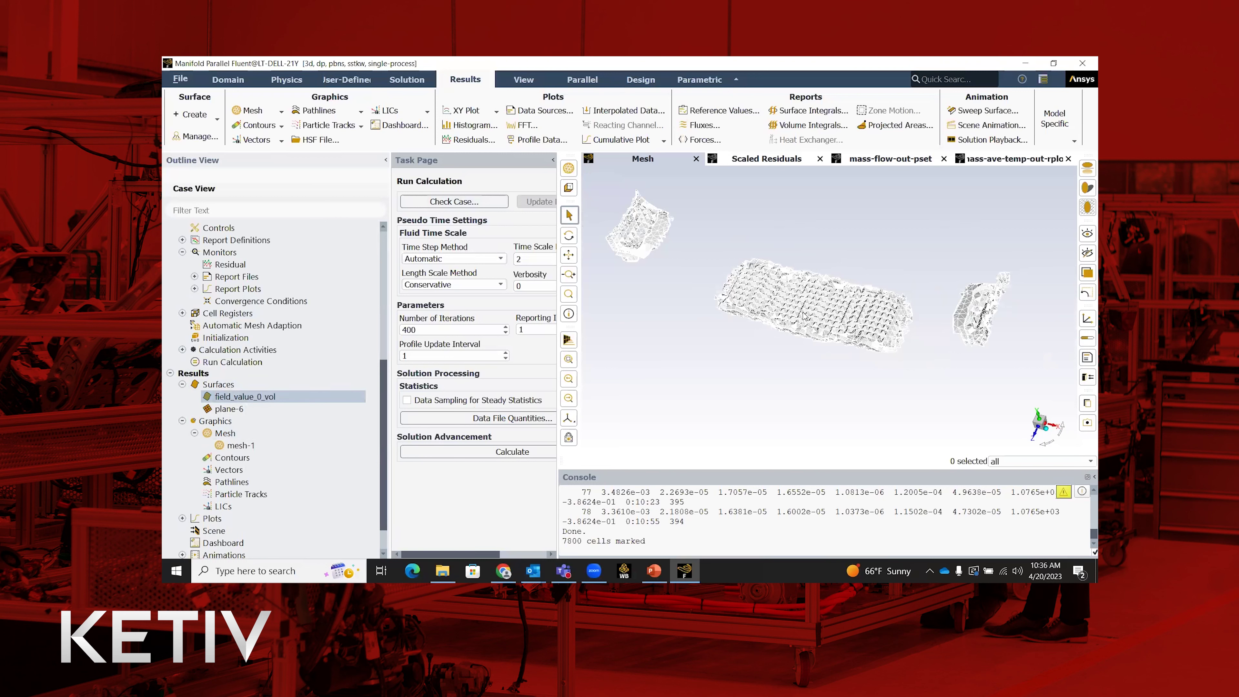
Start a new contour with Global Range disabled and only field_value_0_vol selected as its surface.
double_click(233, 457)
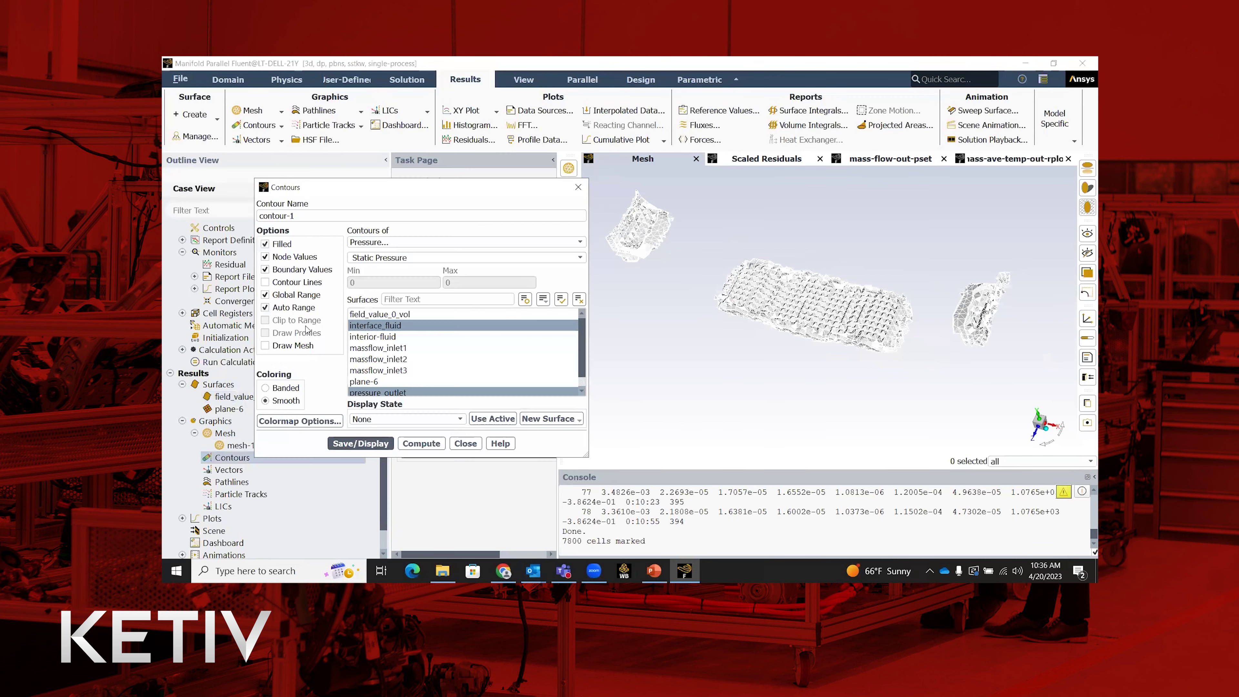
left_click(297, 295)
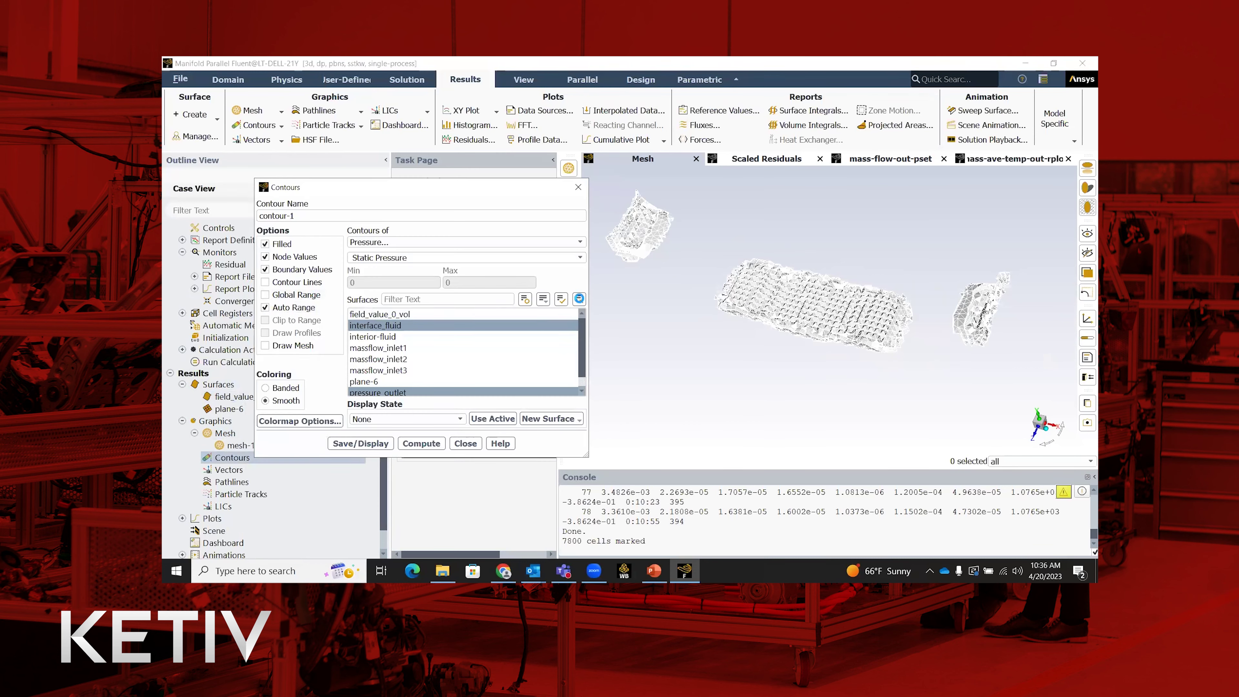
left_click(579, 299)
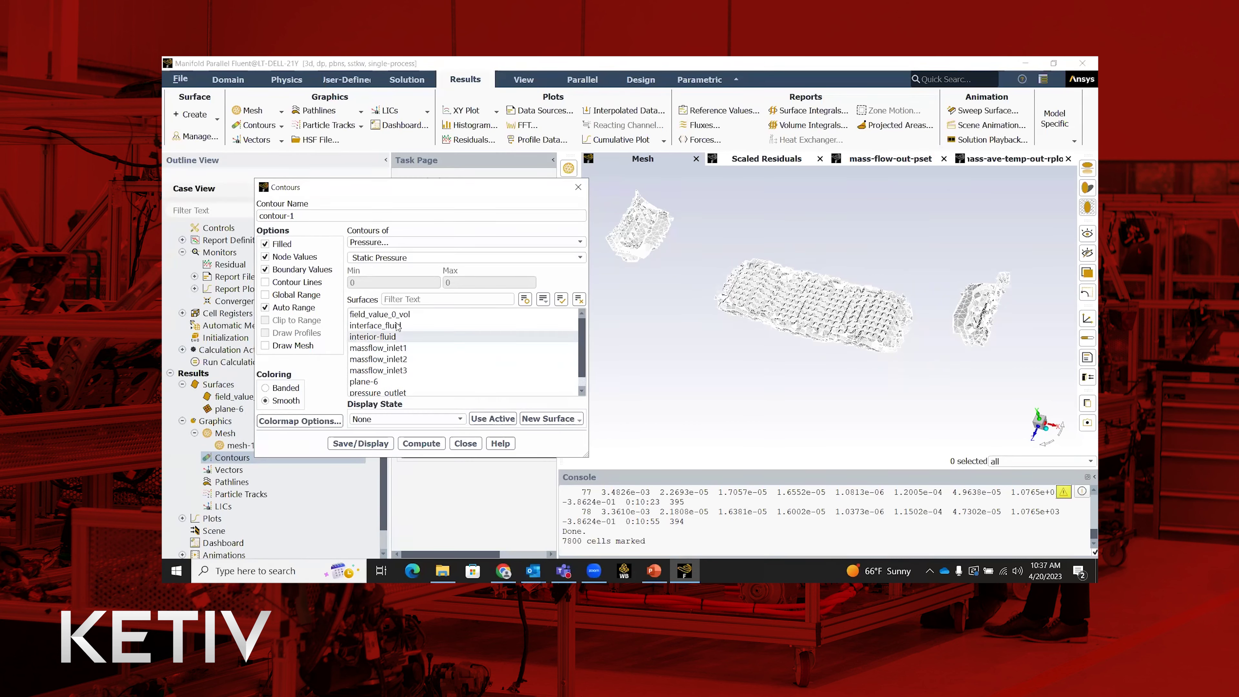
left_click(404, 314)
Set the contour variable to Velocity Magnitude, save and display the contour, and close its settings.
left_click(478, 242)
left_click(409, 272)
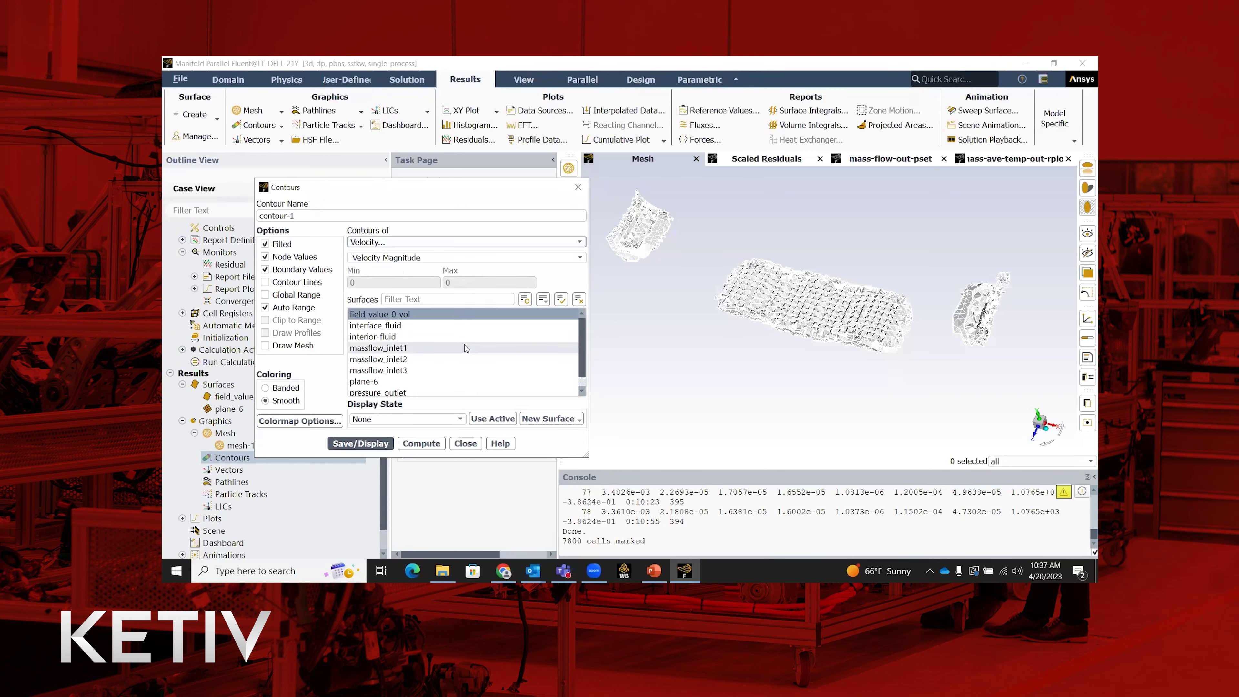
left_click(359, 443)
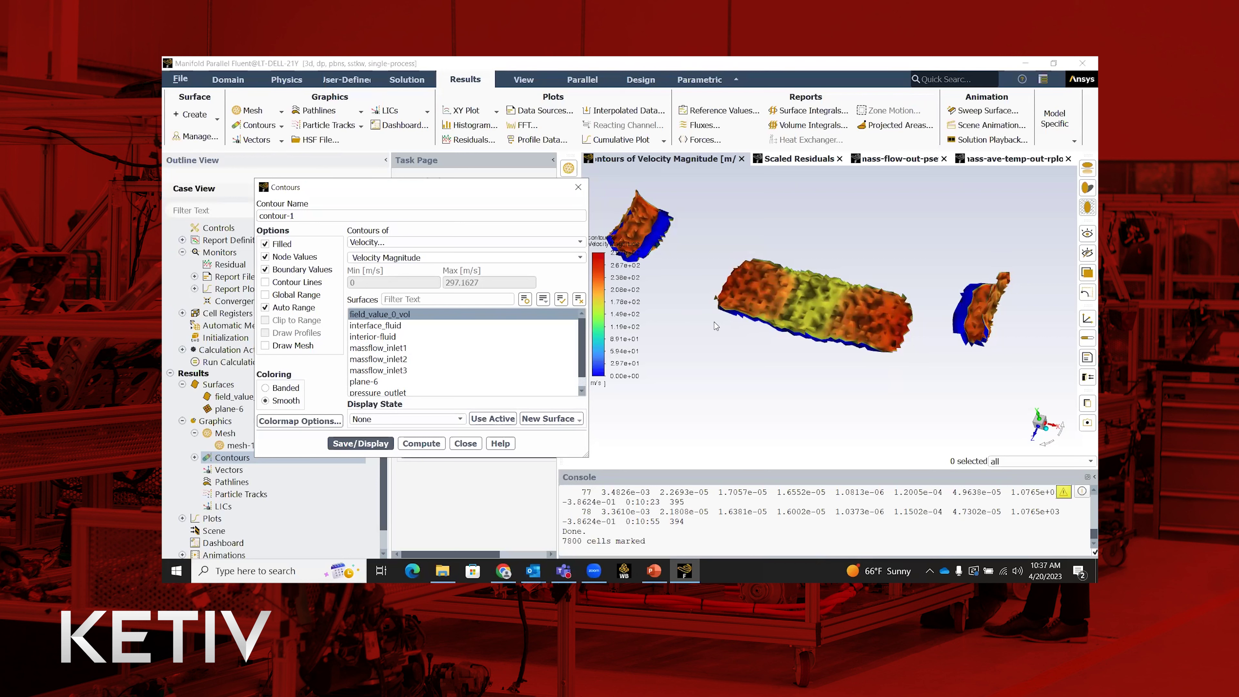
left_click(466, 444)
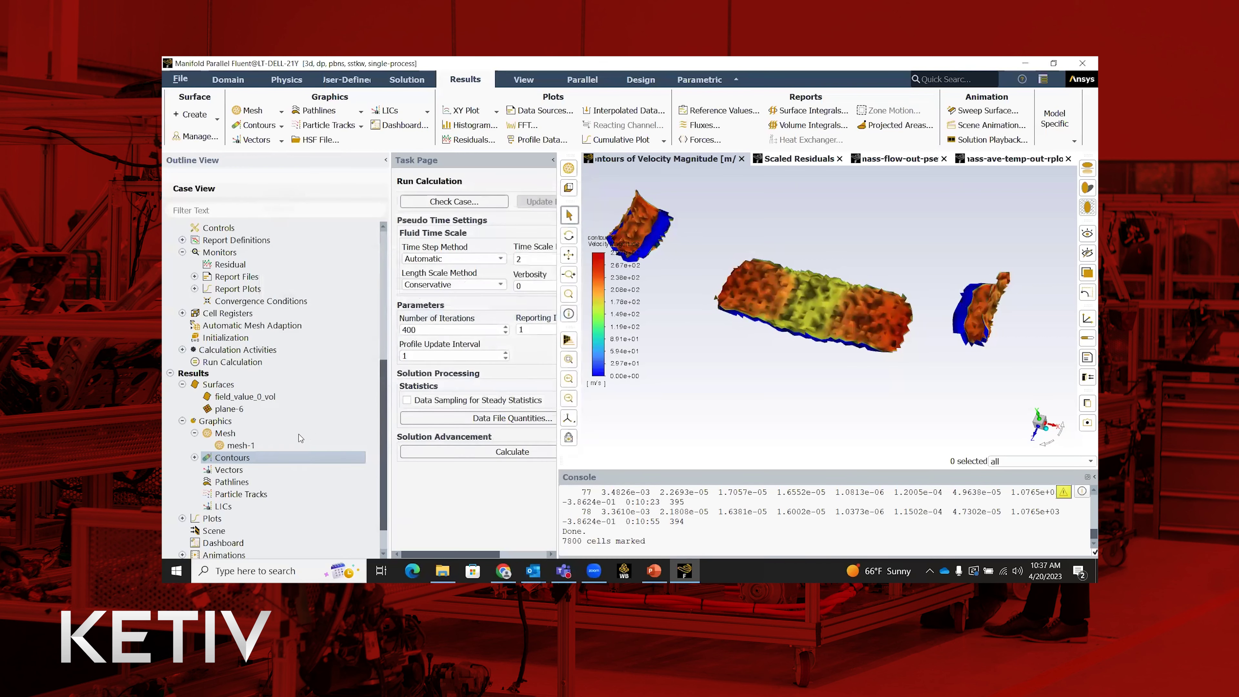
Open a new named expression, review the surfaces offered as locations, and cancel without creating it.
scroll(298, 433, "down", 1)
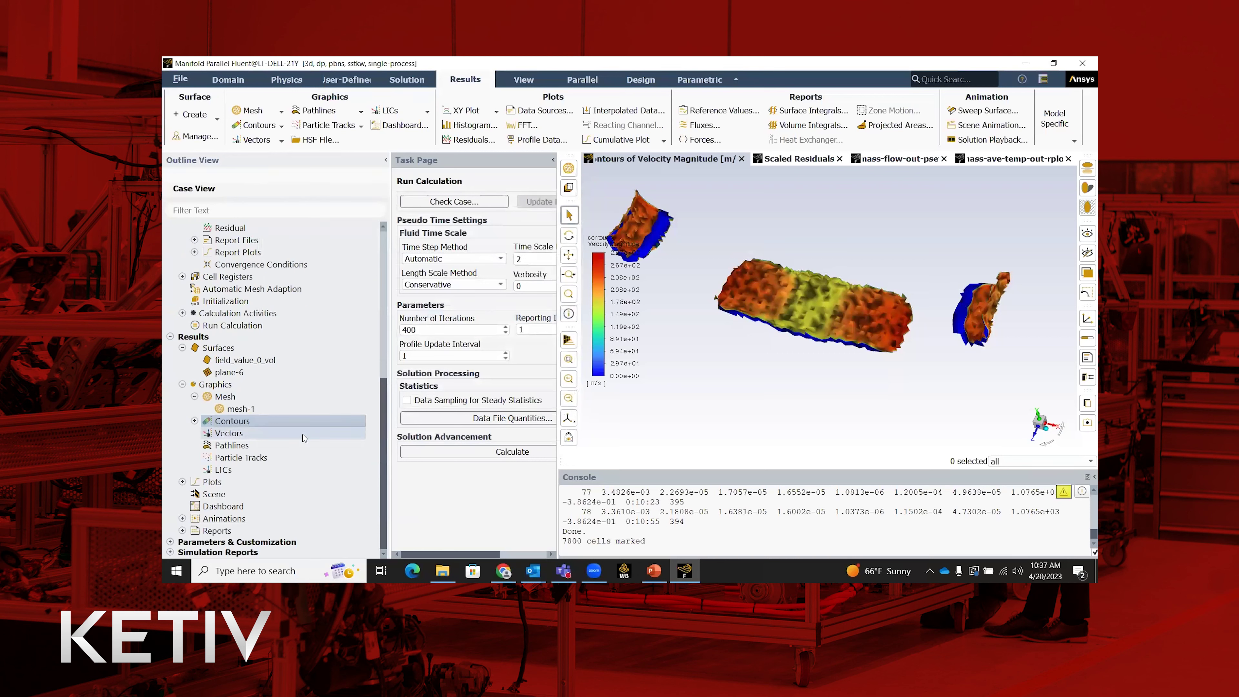
scroll(302, 434, "up", 3)
scroll(302, 433, "up", 2)
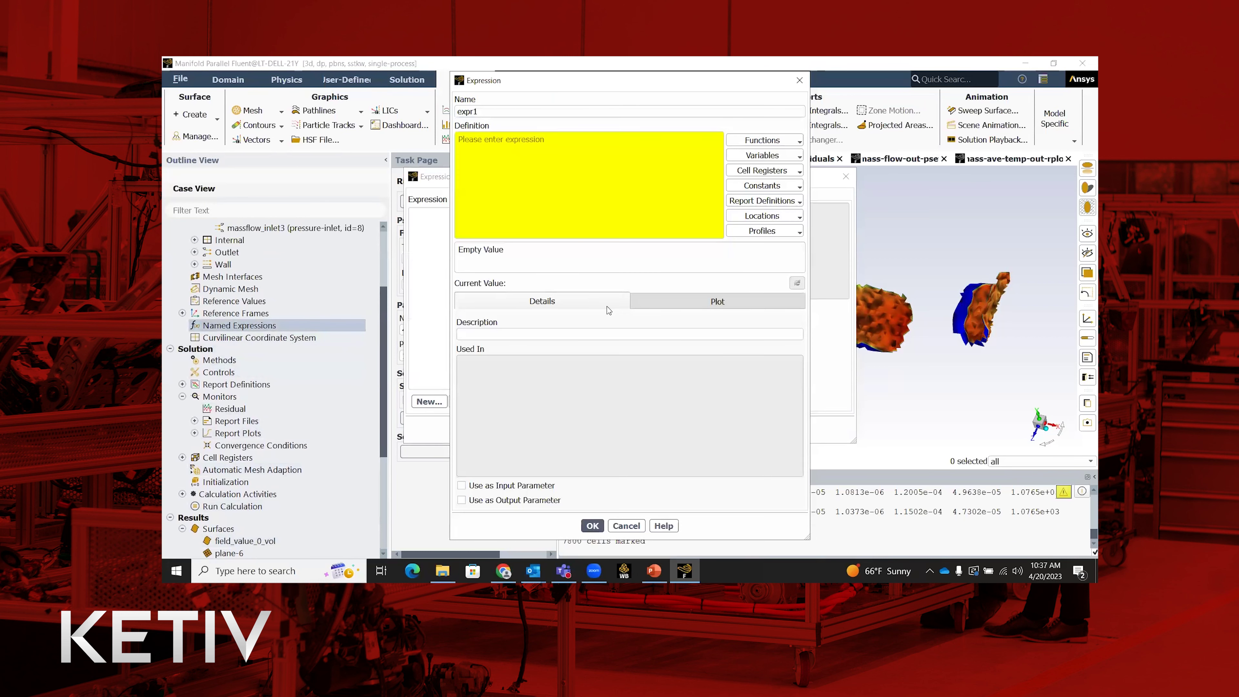
left_click(787, 217)
left_click(787, 232)
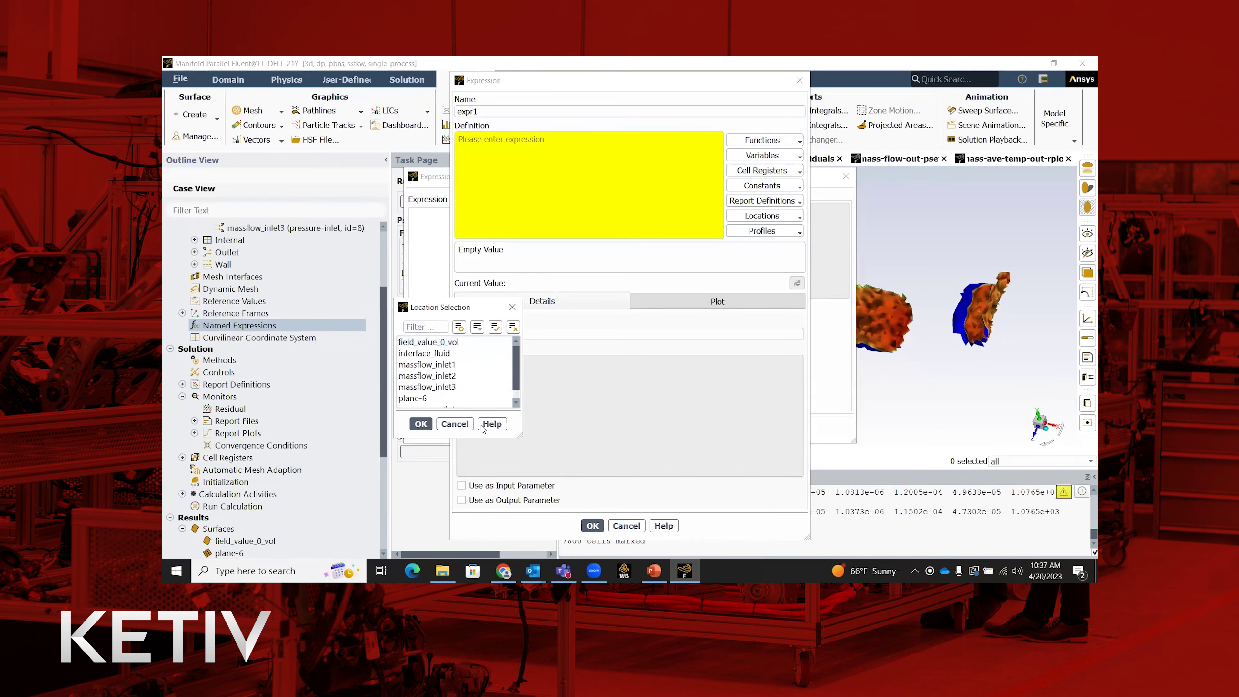
left_click(454, 424)
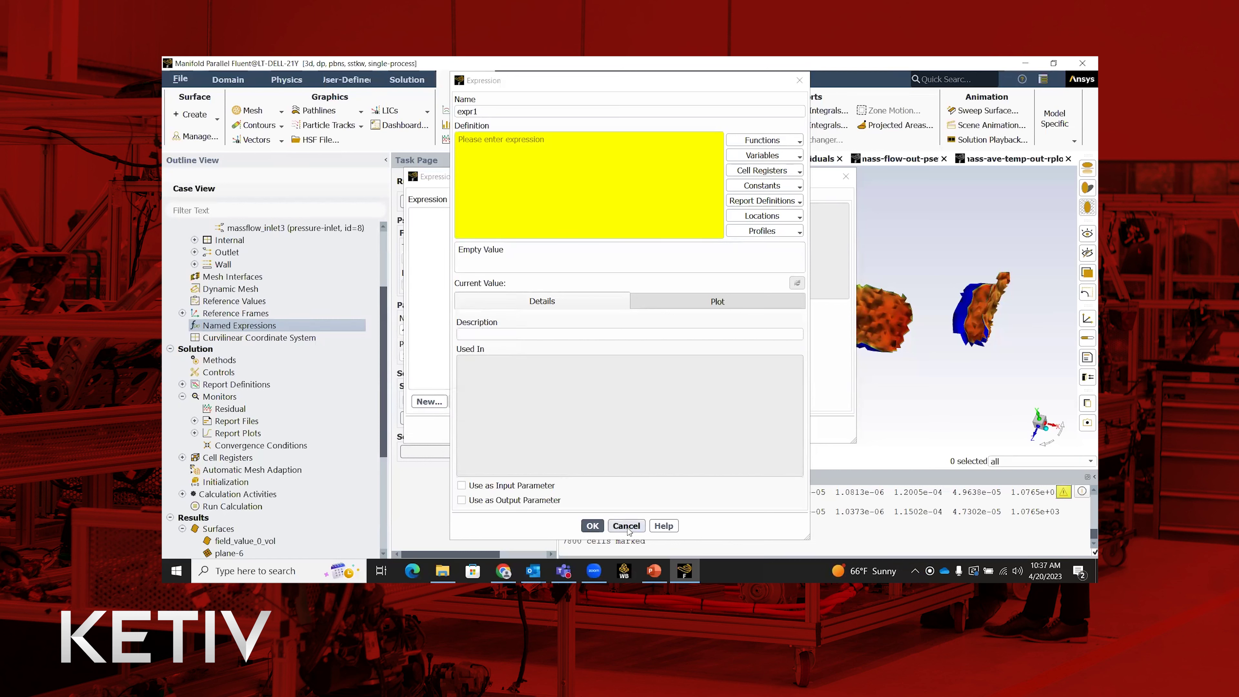
left_click(626, 525)
left_click(662, 429)
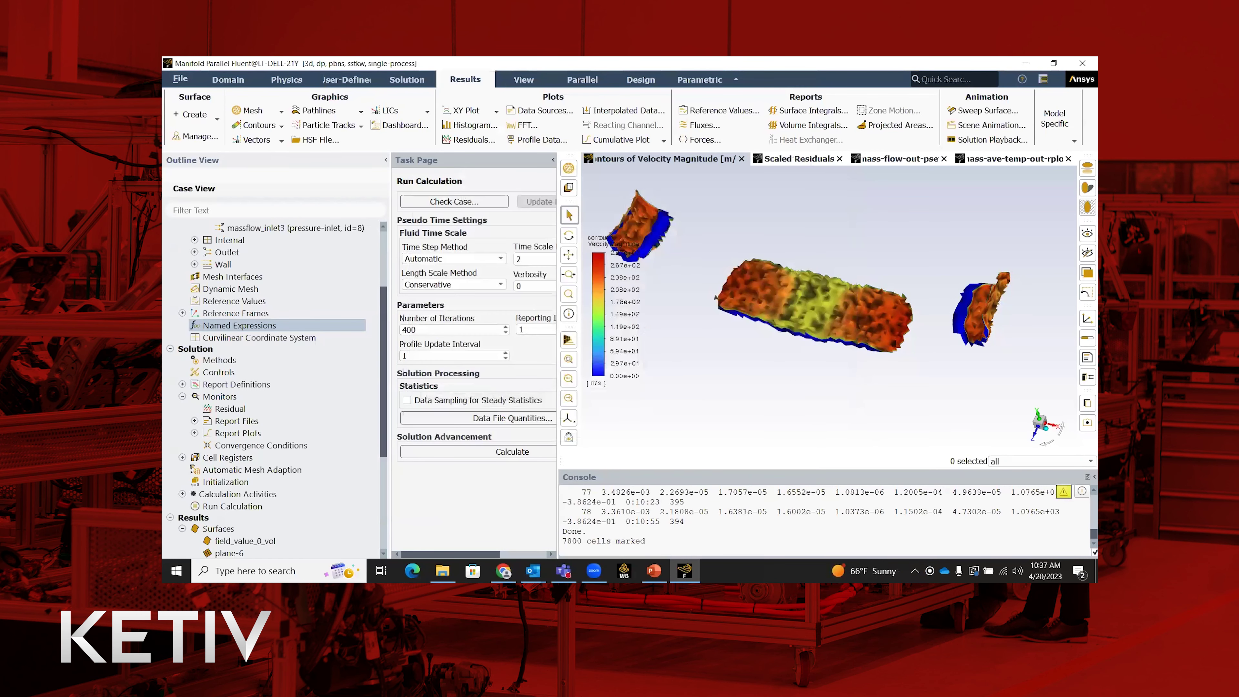
Switch to the PowerPoint presentation and go to the Agenda slide.
key("alt+Tab")
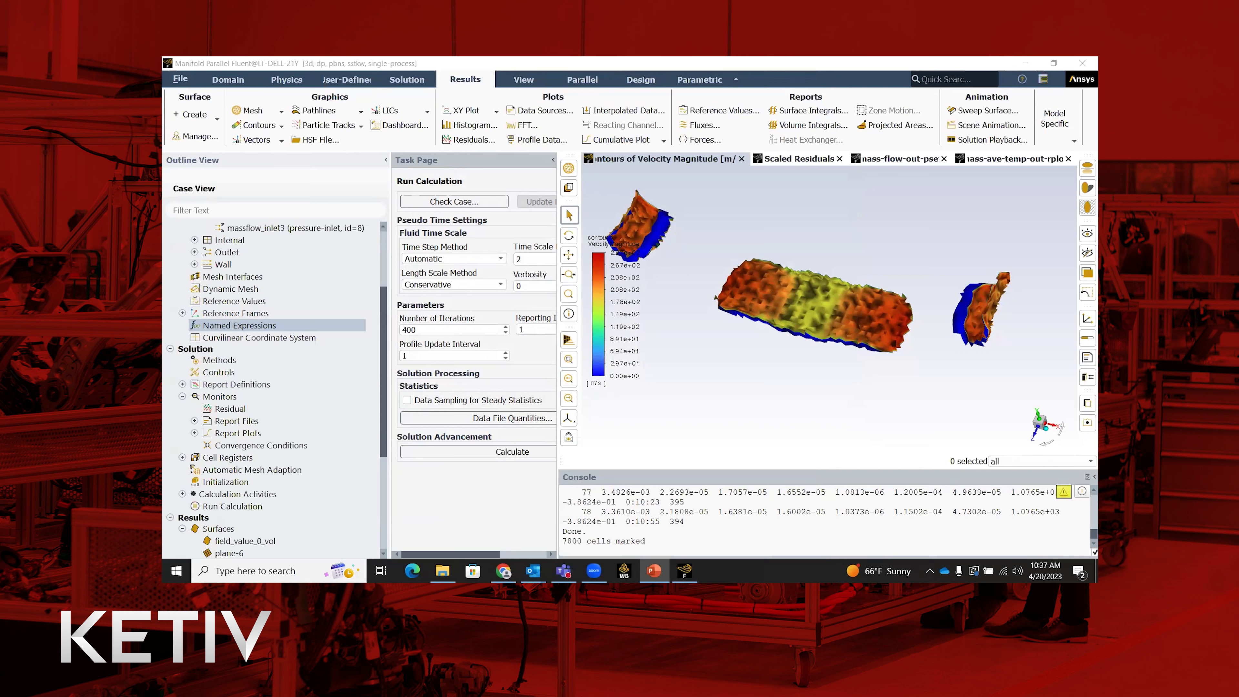
mouse_move(654, 571)
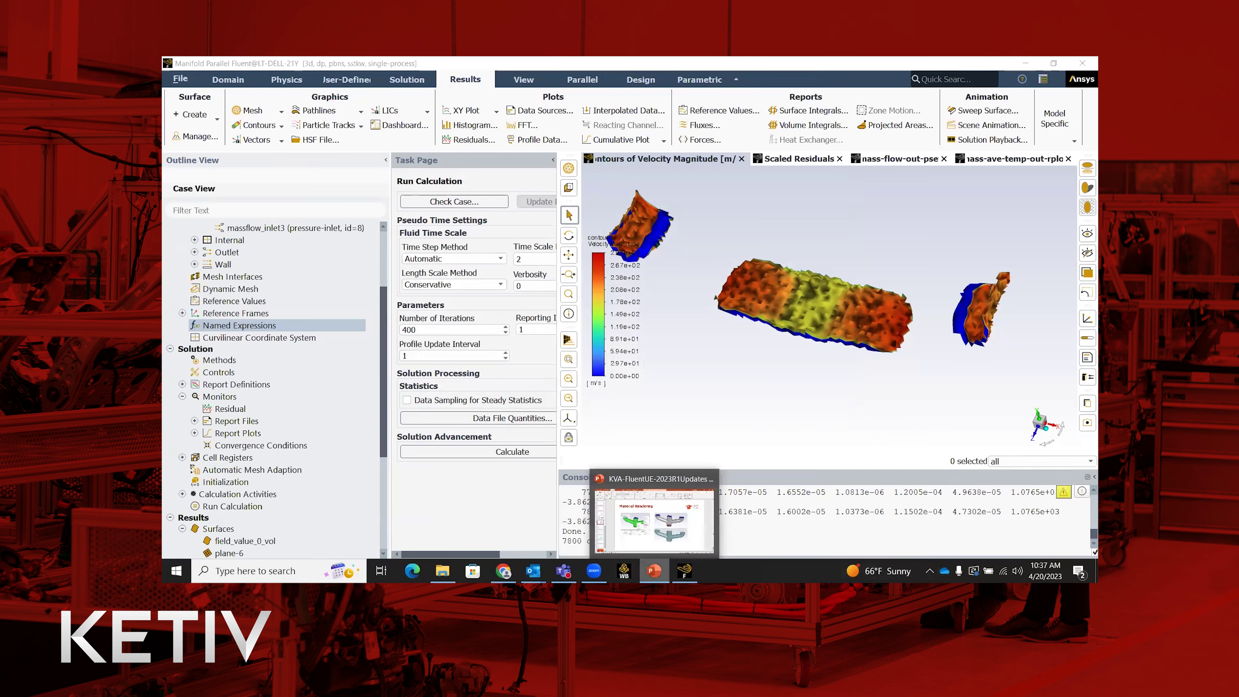
left_click(654, 571)
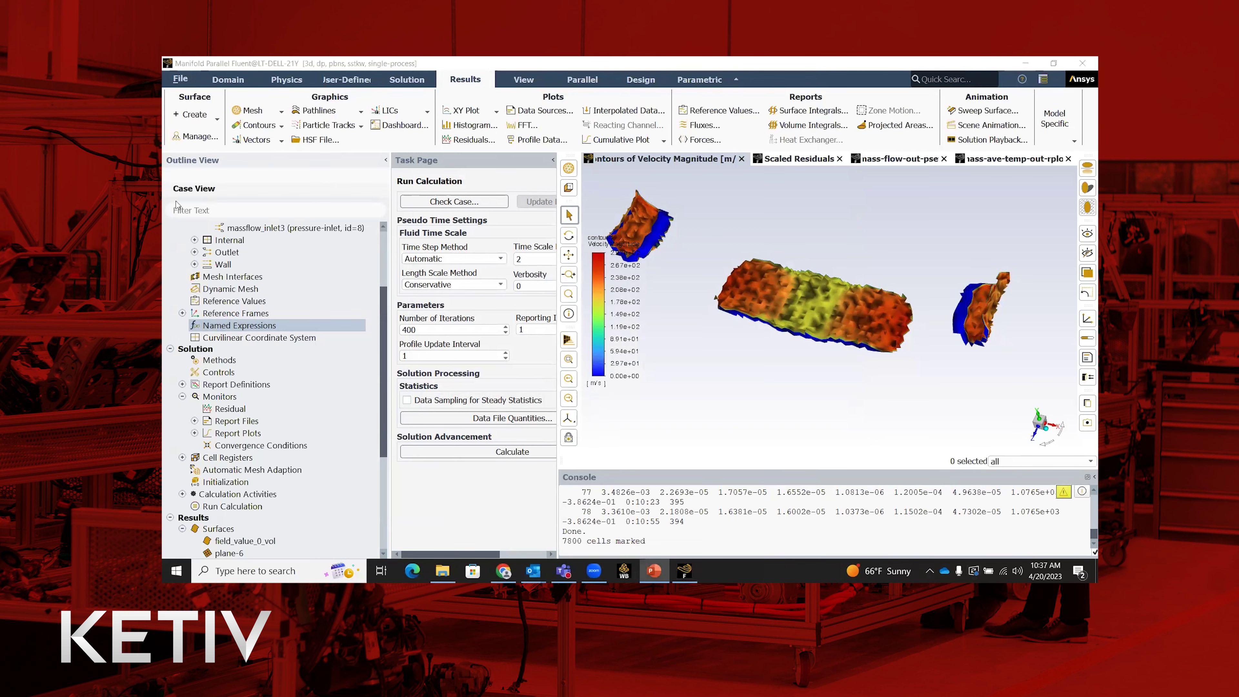
scroll(203, 293, "up", 3)
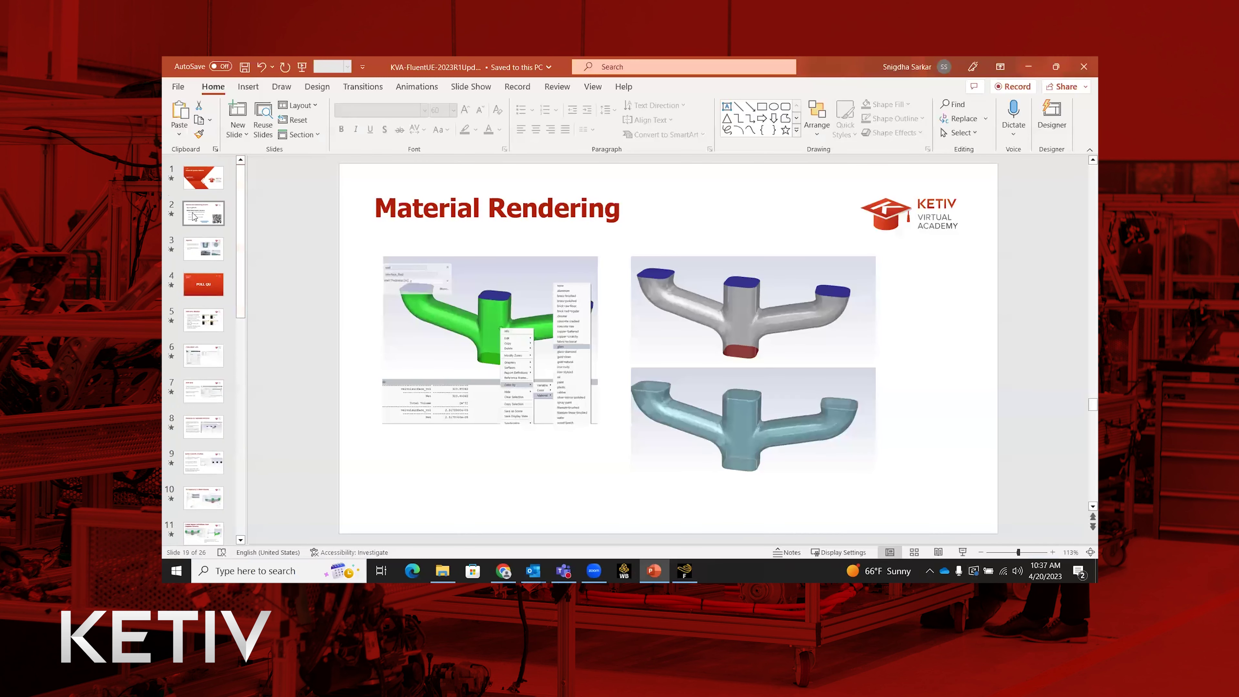
left_click(203, 249)
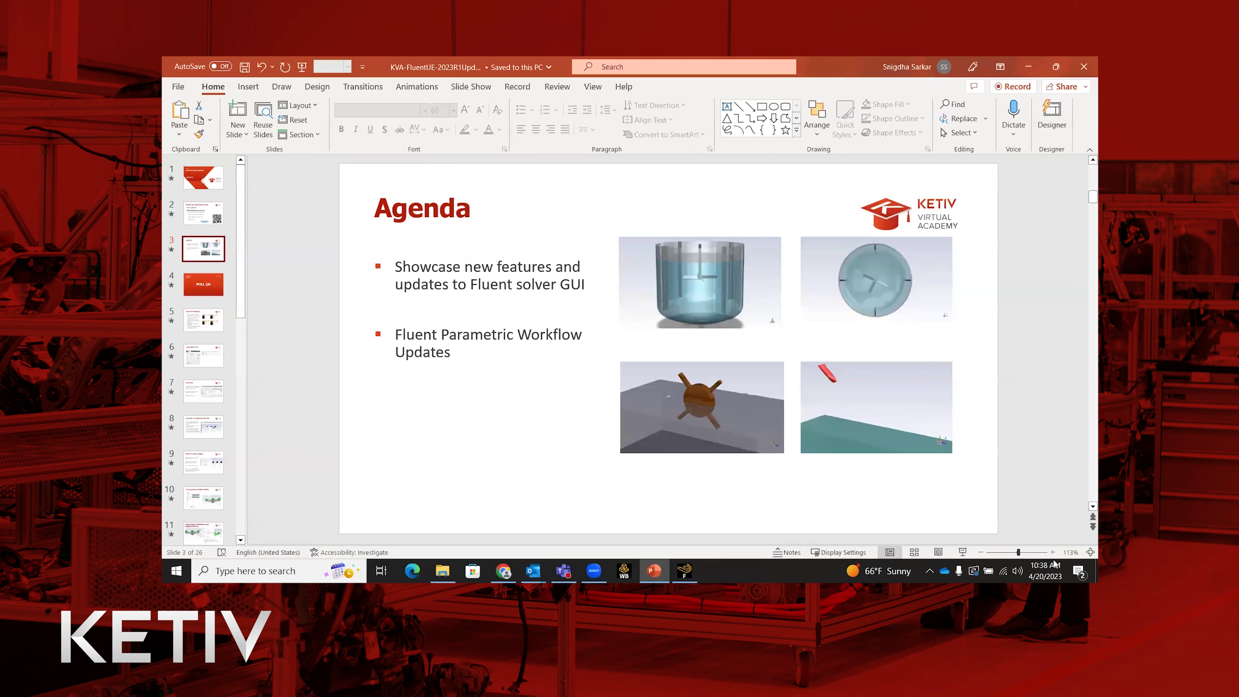
Start the slide show from the Agenda slide and swap Presenter View for the full-screen slide.
left_click(961, 552)
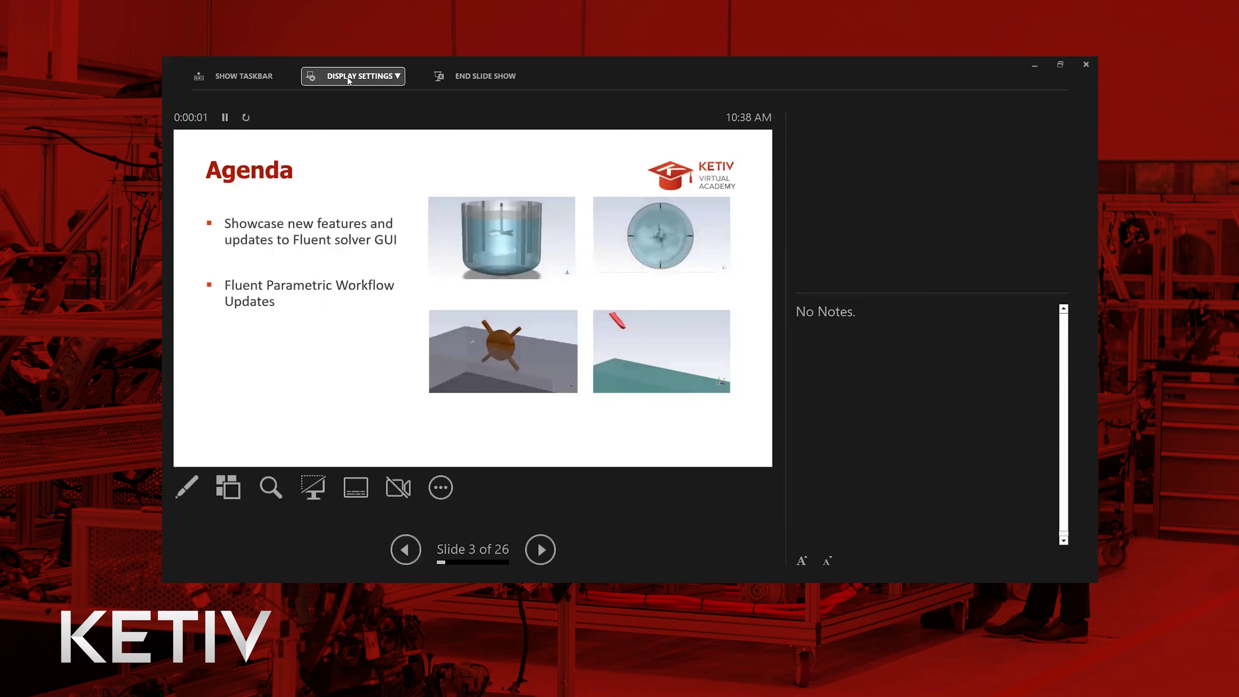
left_click(349, 78)
left_click(349, 100)
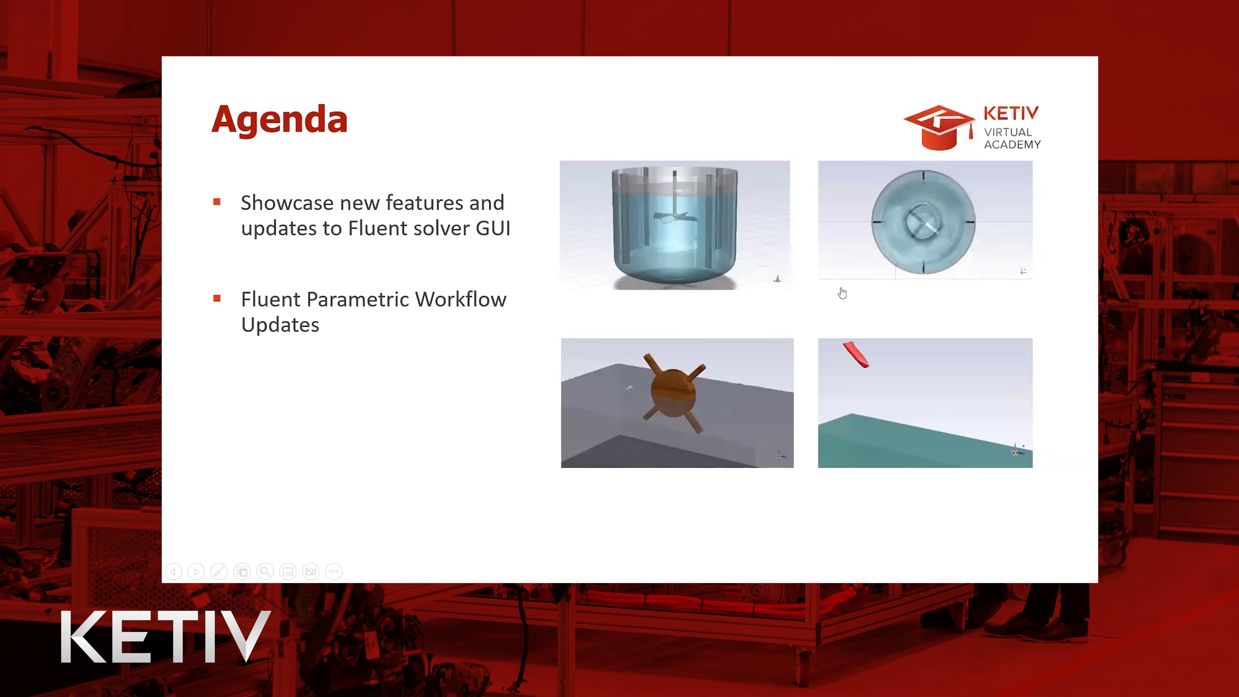